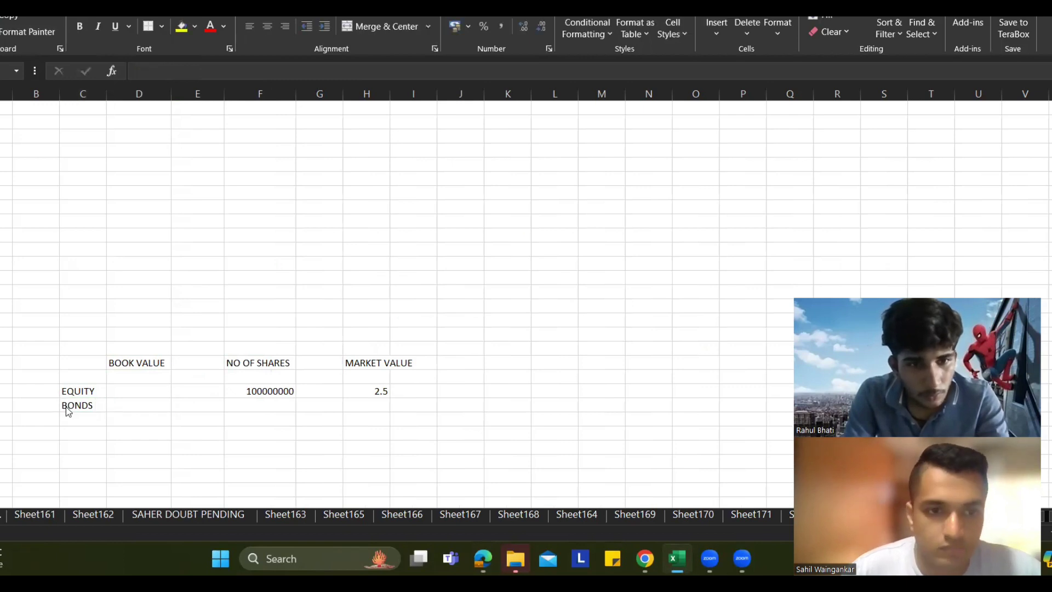
# Step: Check the bonds' book value in the AQR Co question and enter 60000000 under BOOK VALUE in the BONDS row
pyautogui.hotkey('alt', 'Tab')
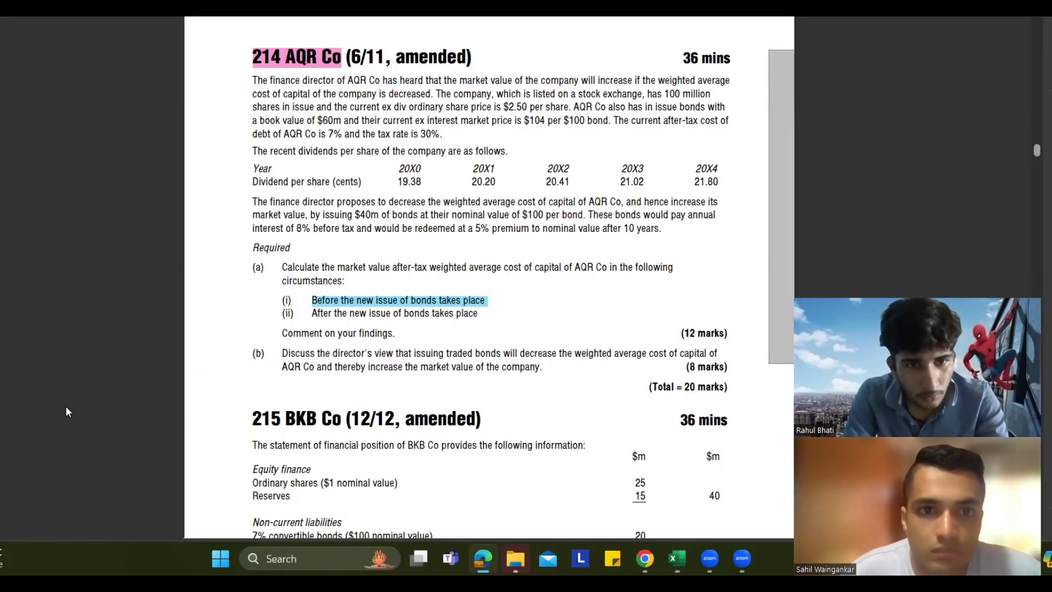
pyautogui.hotkey('alt', 'Tab')
pyautogui.write('6000')
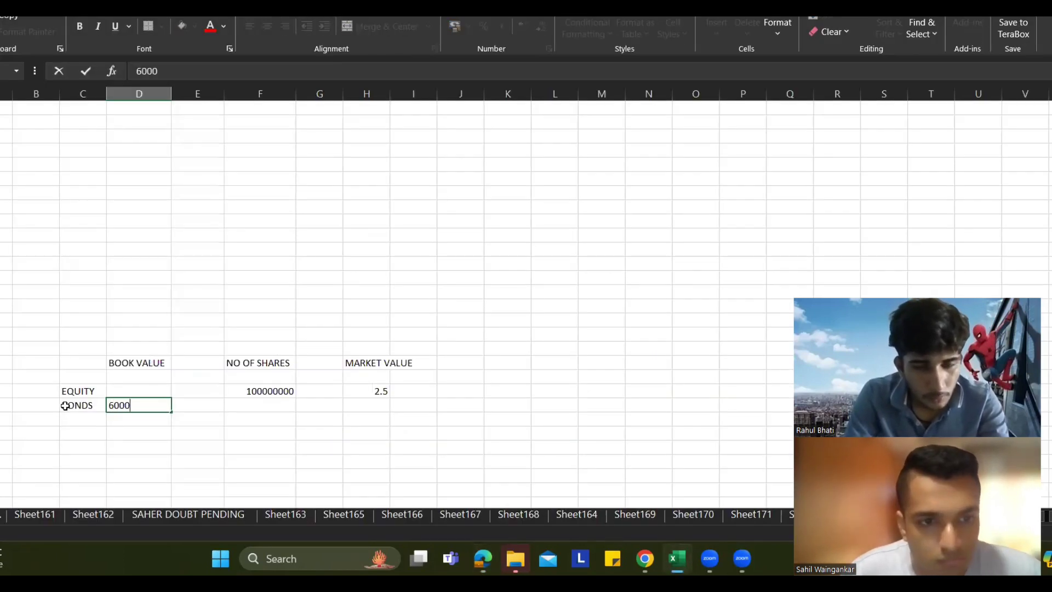
pyautogui.write('0000')
pyautogui.press('Tab')
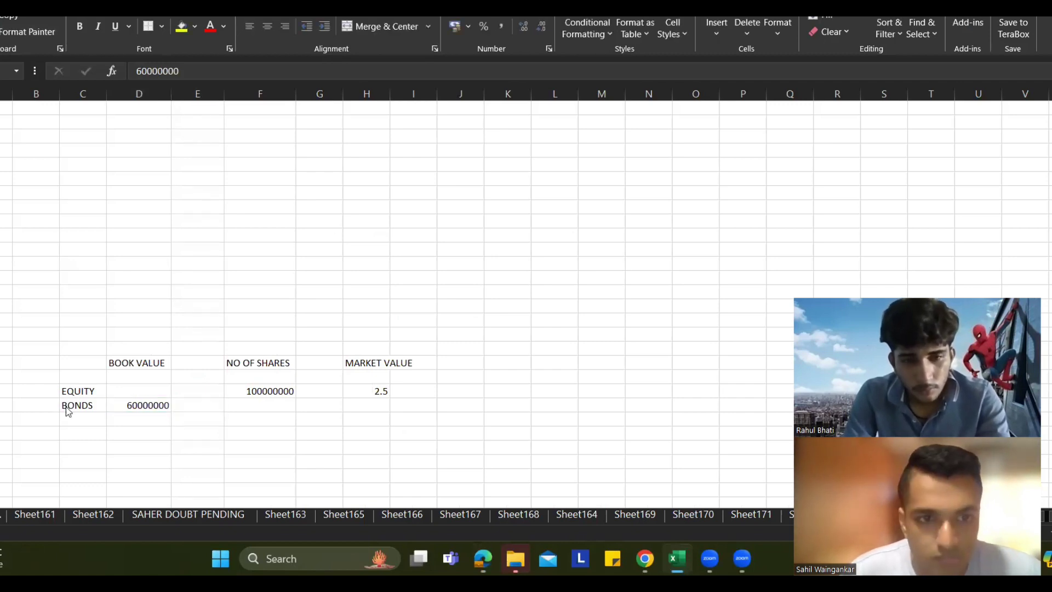
# Step: Enter the bonds' nominal value of 100 in E29 and calculate the number of bonds in F29 with =D29/E29
pyautogui.hotkey('alt', 'Tab')
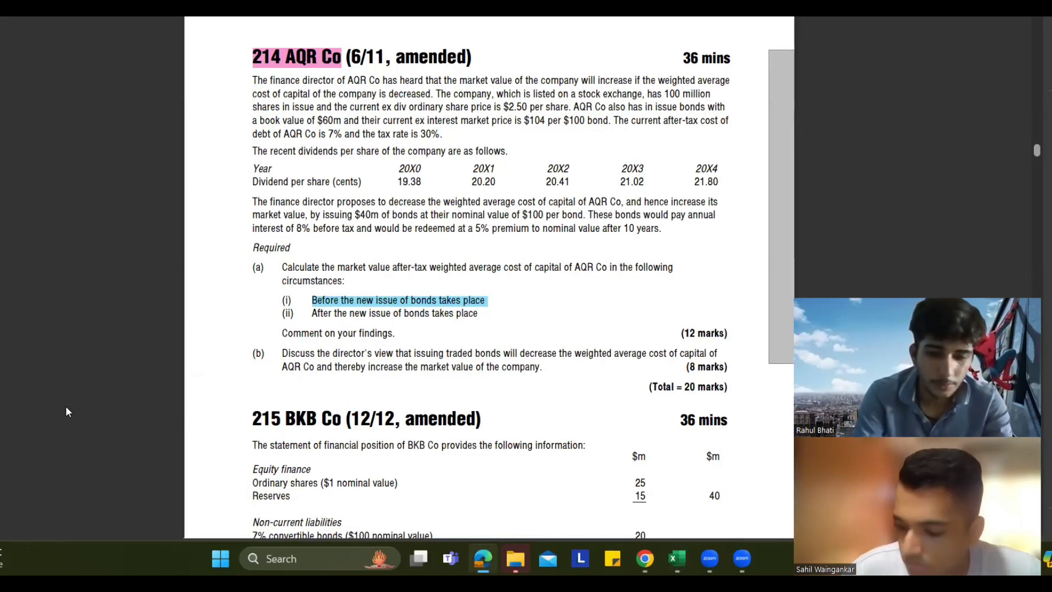
pyautogui.hotkey('alt', 'Tab')
pyautogui.write('100')
pyautogui.press('Tab')
pyautogui.write('=E29')
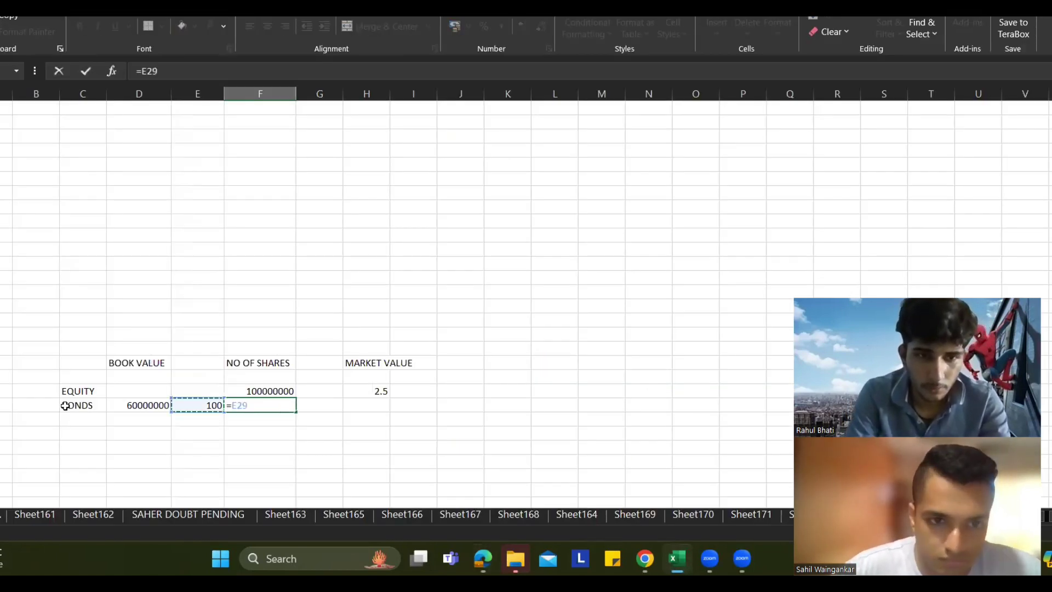
pyautogui.press('BackSpace')
pyautogui.press('BackSpace')
pyautogui.press('BackSpace')
pyautogui.write('D29/E29')
pyautogui.press('Return')
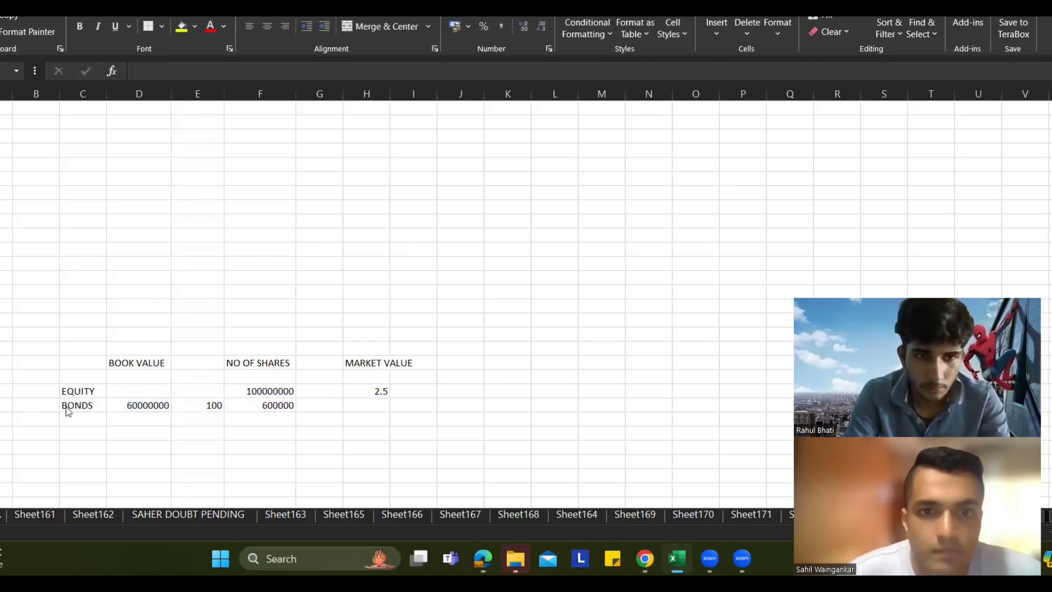
# Step: Move the MARKET VALUE heading and the equity price of 2.5 from column H to column G
pyautogui.hotkey('alt', 'Tab')
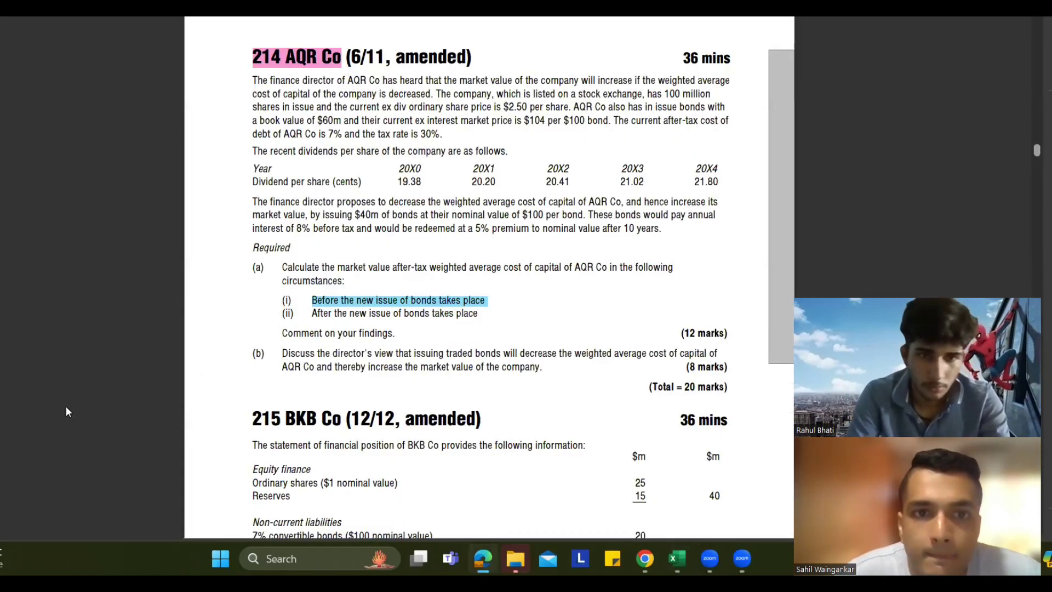
pyautogui.hotkey('alt', 'Tab')
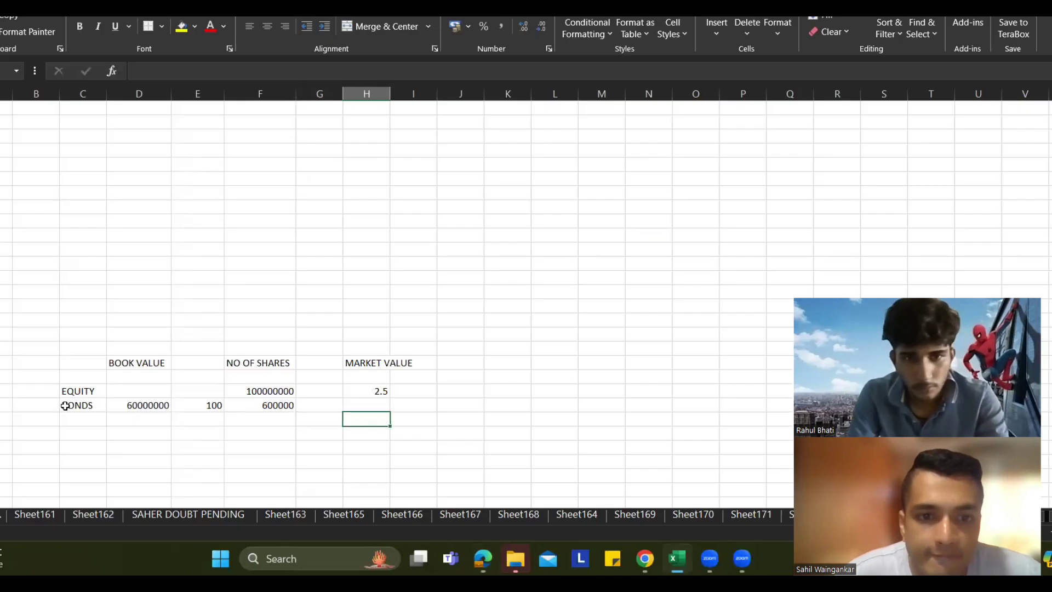
pyautogui.press('Left')
pyautogui.press('Right')
pyautogui.press('Up')
pyautogui.press('Up')
pyautogui.press('Up')
pyautogui.hotkey('shift', 'Down')
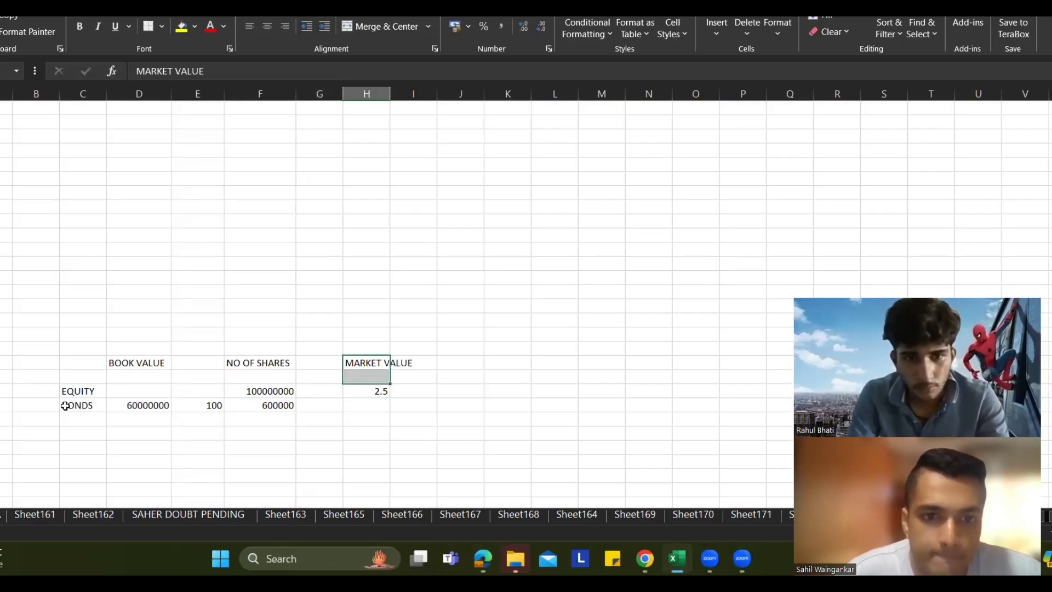
pyautogui.hotkey('shift', 'Down')
pyautogui.hotkey('ctrl', 'x')
pyautogui.press('Left')
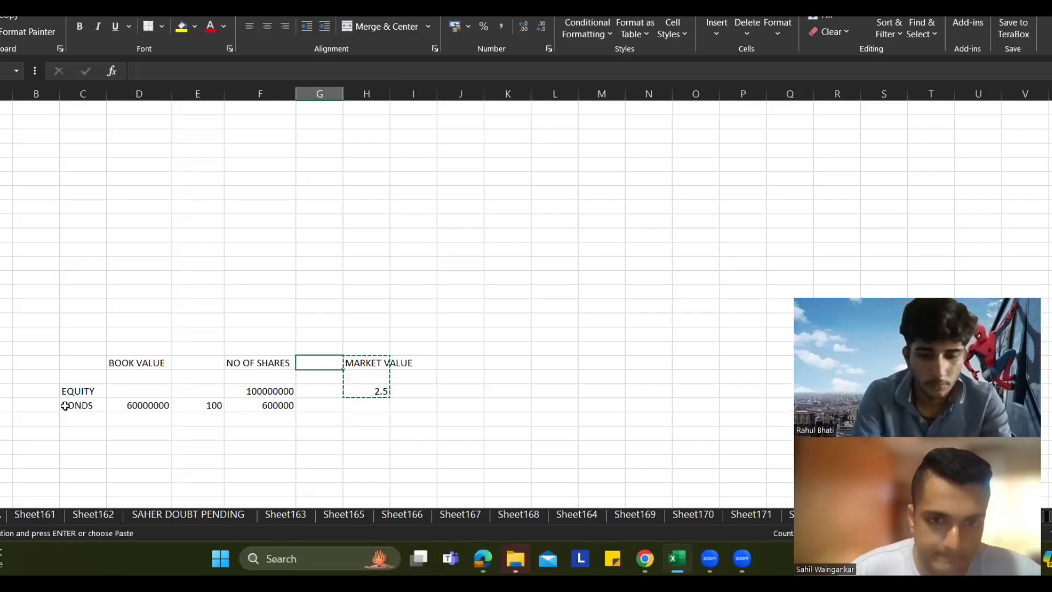
pyautogui.hotkey('ctrl', 'v')
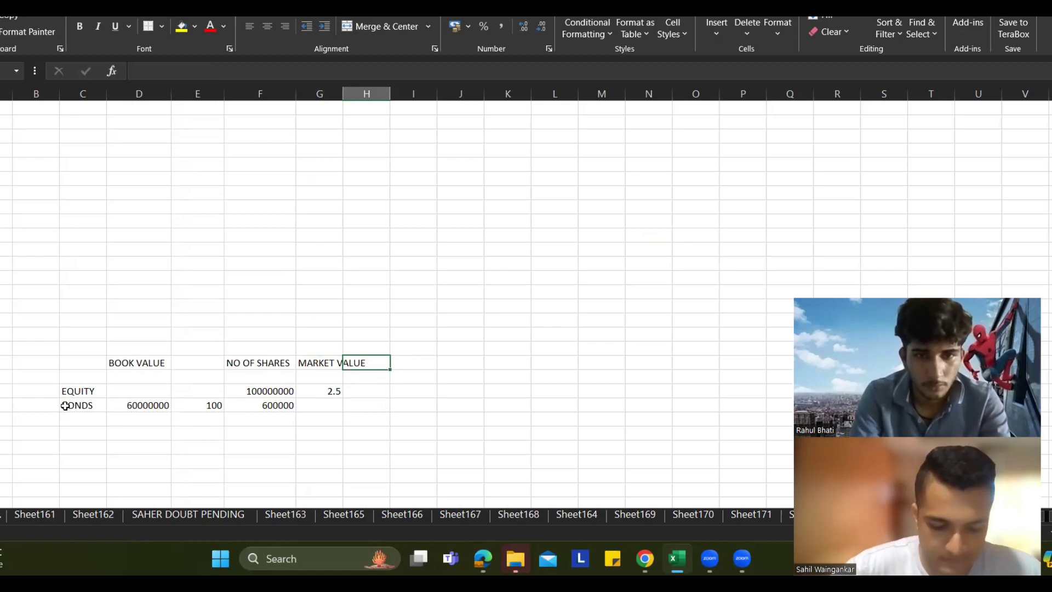
# Step: Add a VALUE heading in column H and calculate the equity value as number of shares times market value
pyautogui.write('VALUE')
pyautogui.press('Return')
pyautogui.write('=')
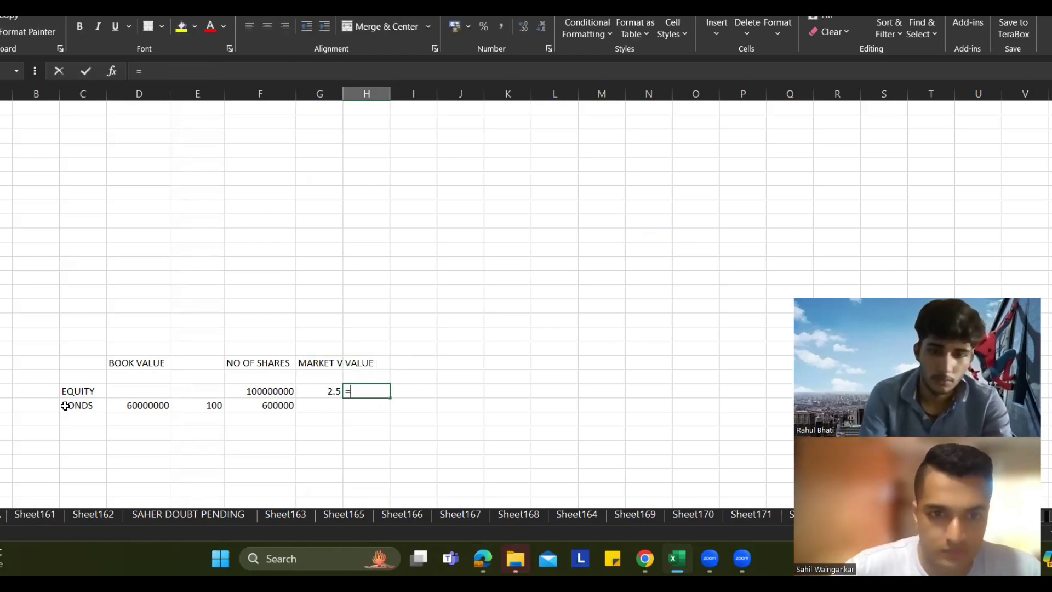
pyautogui.press('Left')
pyautogui.press('Left')
pyautogui.write('*')
pyautogui.press('Left')
pyautogui.press('Return')
pyautogui.press('Left')
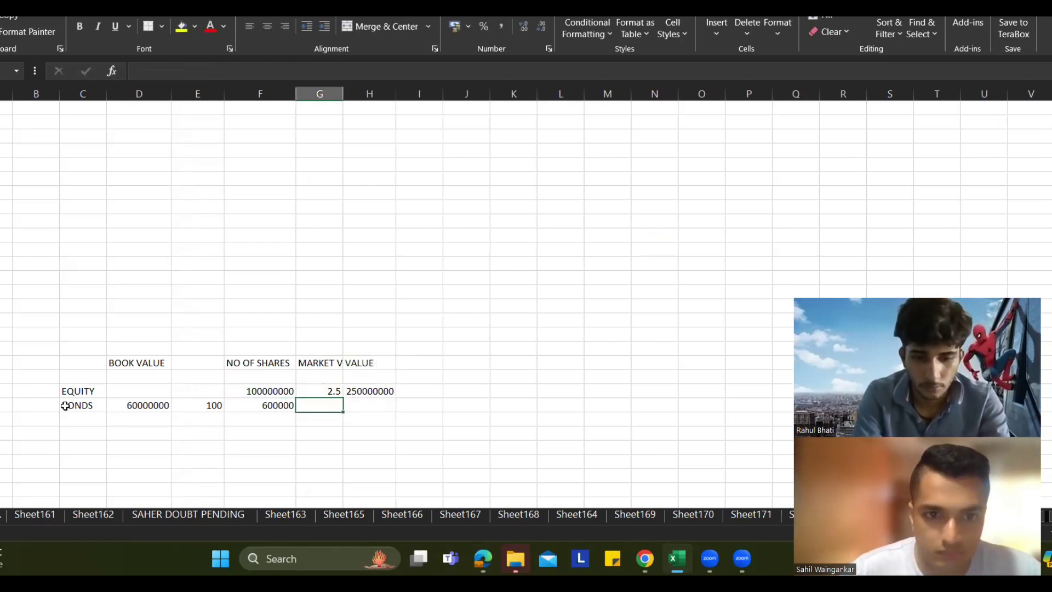
# Step: Check the bonds' ex interest market price in the question and enter 104 for the bonds in column G
pyautogui.hotkey('alt', 'Tab')
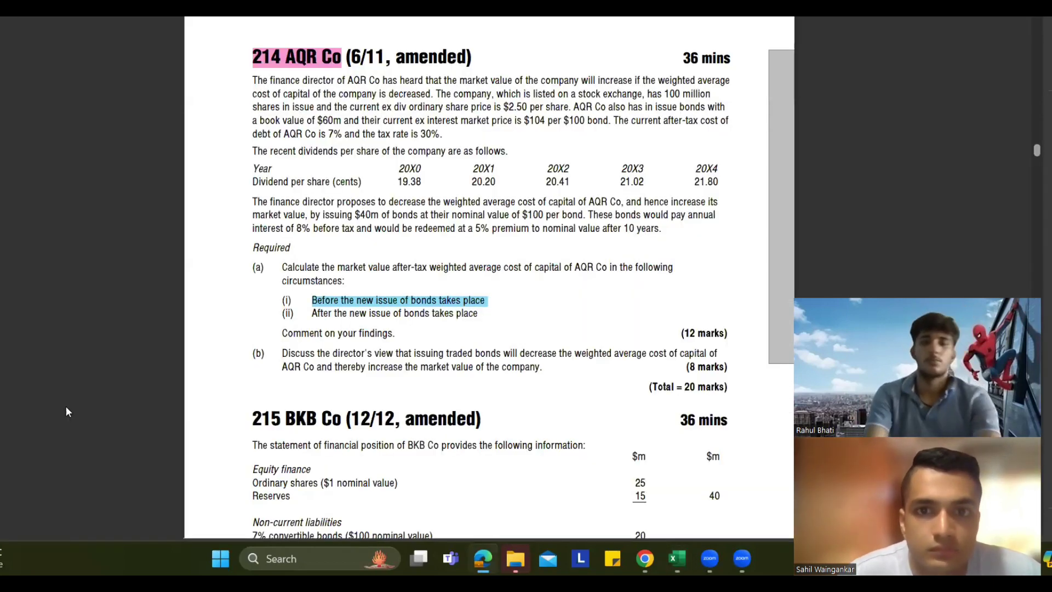
pyautogui.hotkey('alt', 'Tab')
pyautogui.write('4')
pyautogui.press('Right')
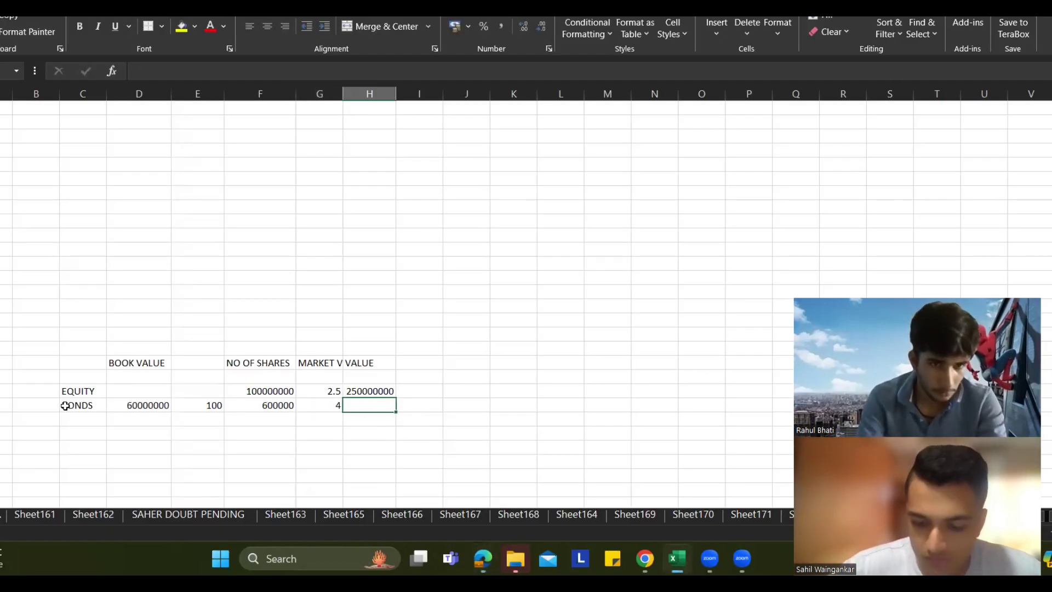
pyautogui.press('Left')
pyautogui.write('104')
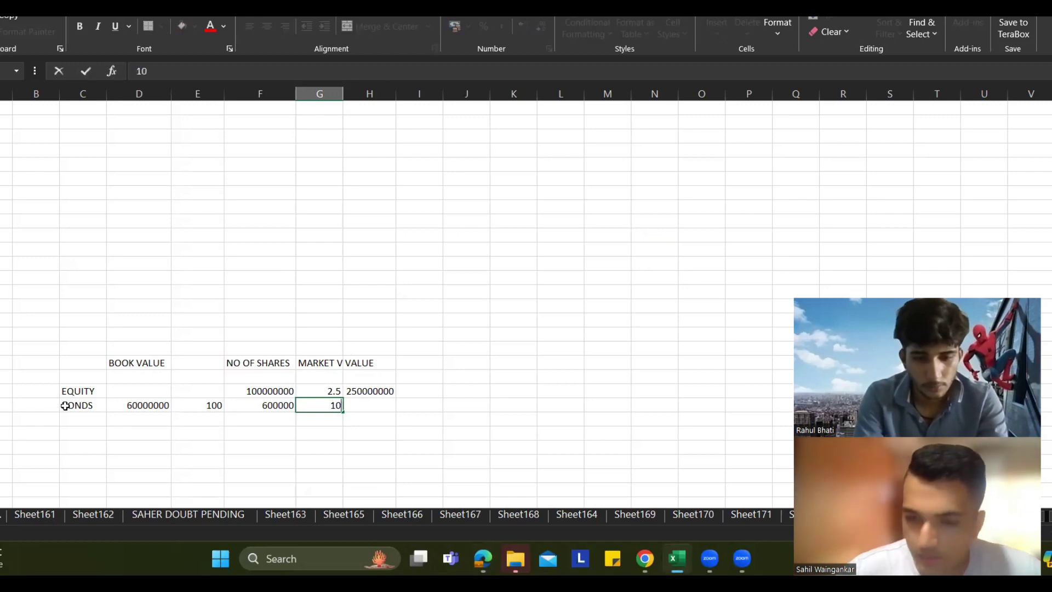
# Step: Calculate the bonds' total value in H29 with =F29*G29
pyautogui.press('Right')
pyautogui.write('=')
pyautogui.press('Left')
pyautogui.press('Left')
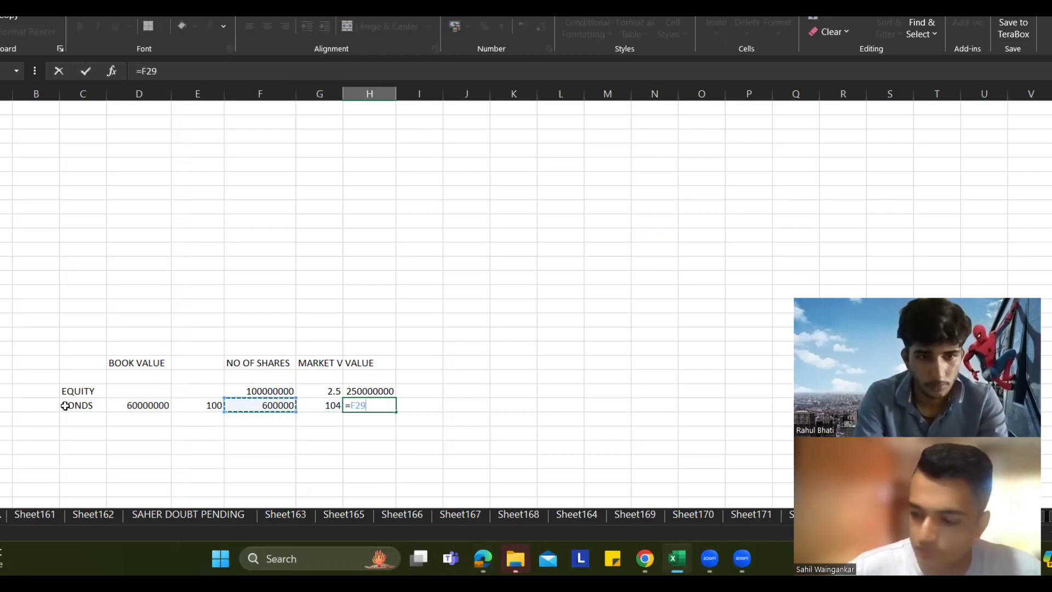
pyautogui.write('*')
pyautogui.press('Left')
pyautogui.press('Return')
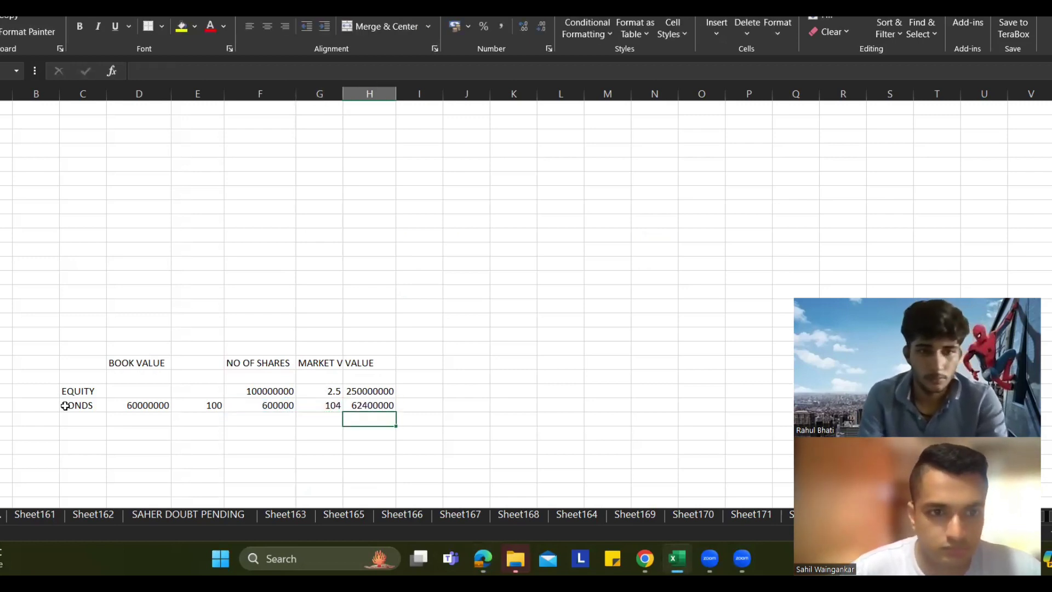
# Step: Check the after-tax cost of debt in the question and enter 7% in column I of the BONDS row
pyautogui.press('Left')
pyautogui.hotkey('alt', 'Tab')
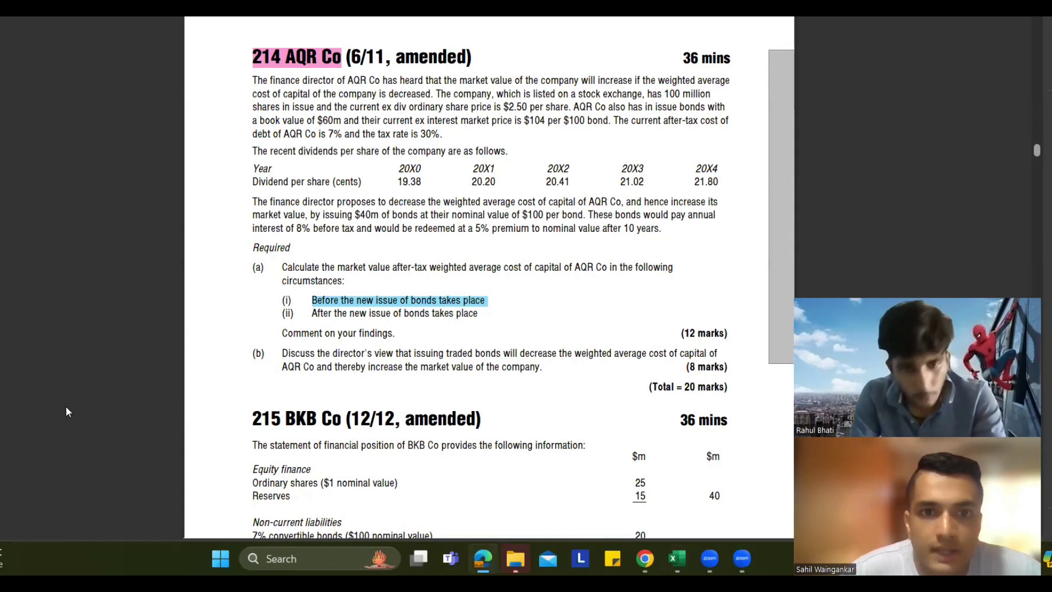
pyautogui.hotkey('alt', 'Tab')
pyautogui.press('Right')
pyautogui.press('Right')
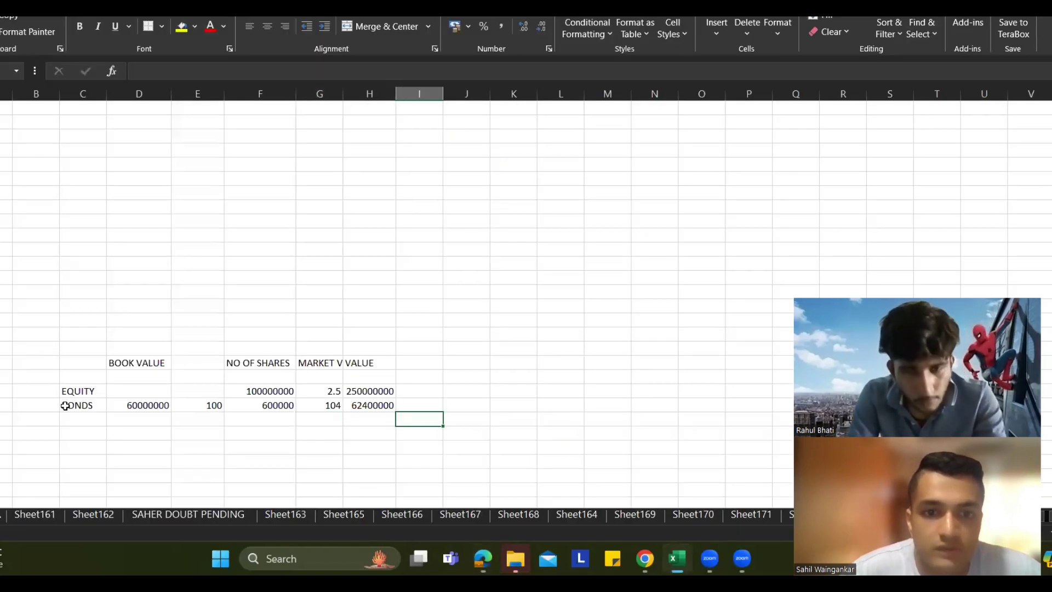
pyautogui.write('7%')
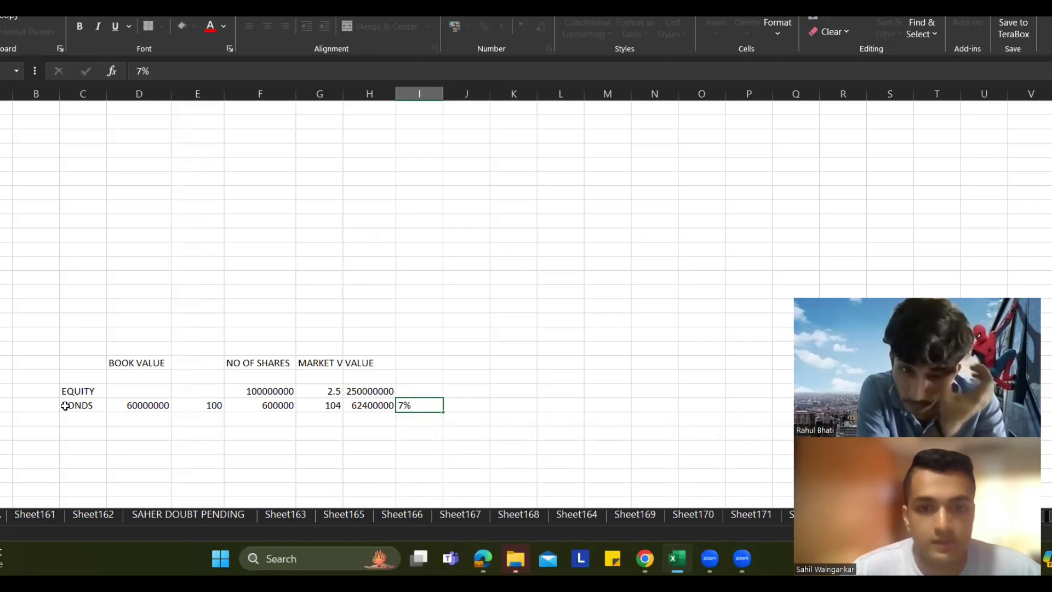
pyautogui.press('Left')
# Step: Review the 20X4 dividend per share in the question and add the heading FINDING KE in column D under the "Before the new issue" line
pyautogui.hotkey('alt', 'Tab')
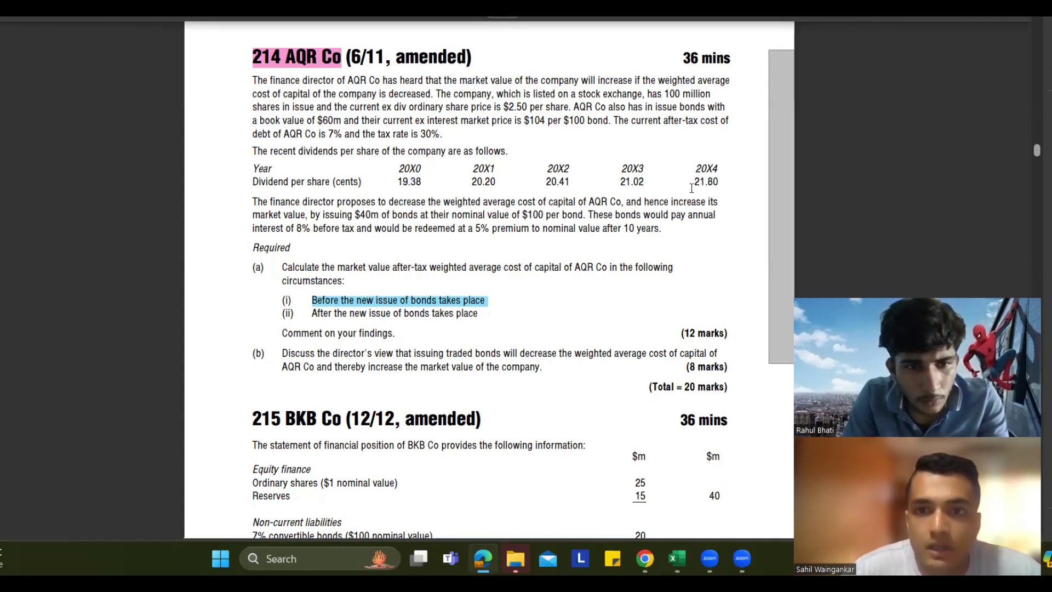
pyautogui.moveTo(691, 183); pyautogui.dragTo(718, 183)
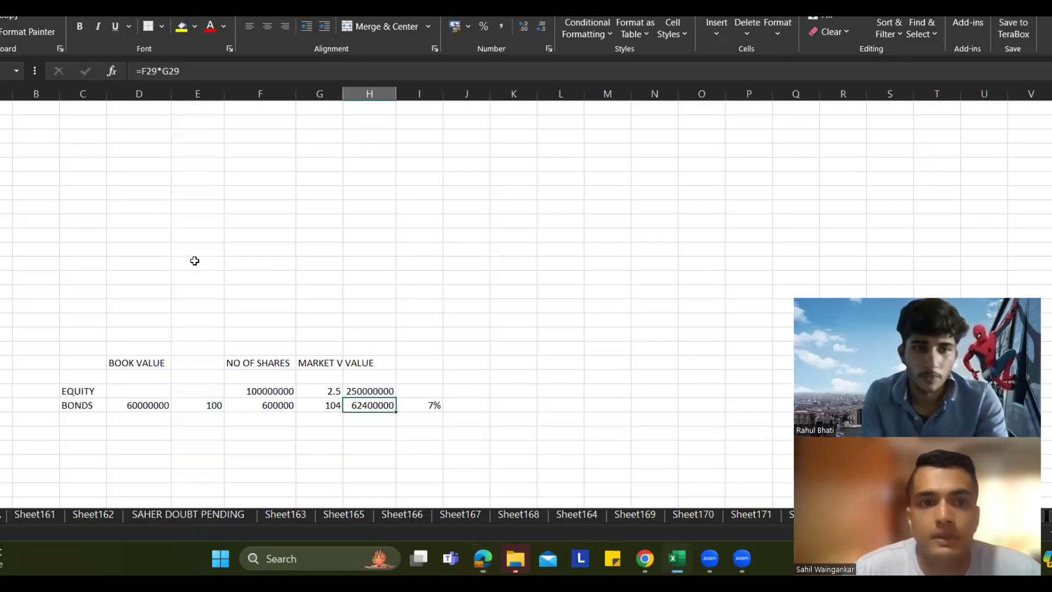
pyautogui.hotkey('alt', 'Tab')
pyautogui.click(99, 176)
pyautogui.click(115, 195)
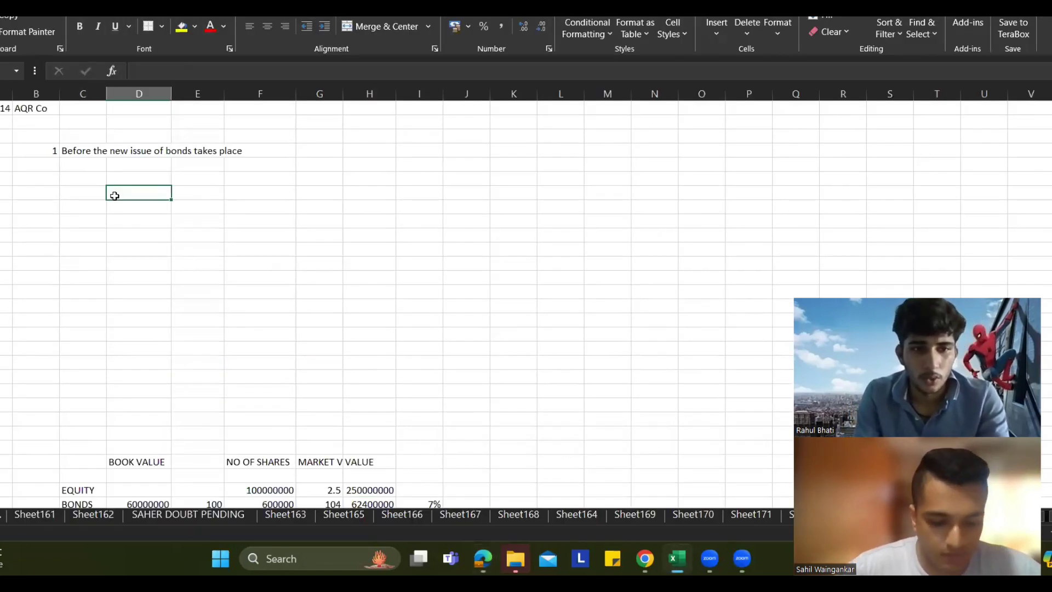
pyautogui.write('FINDING KE')
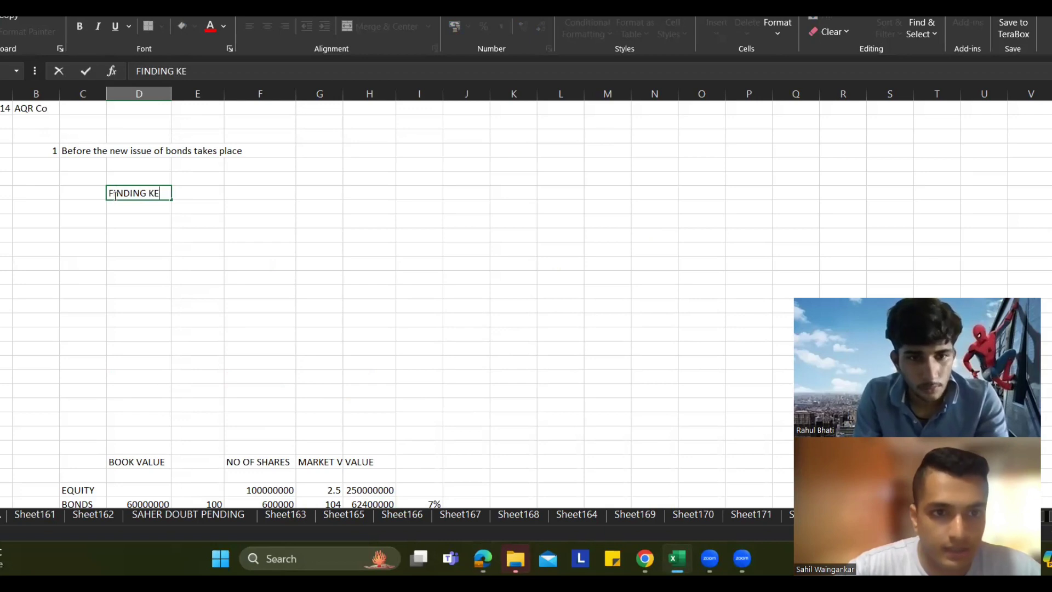
pyautogui.press('Return')
pyautogui.press('Right')
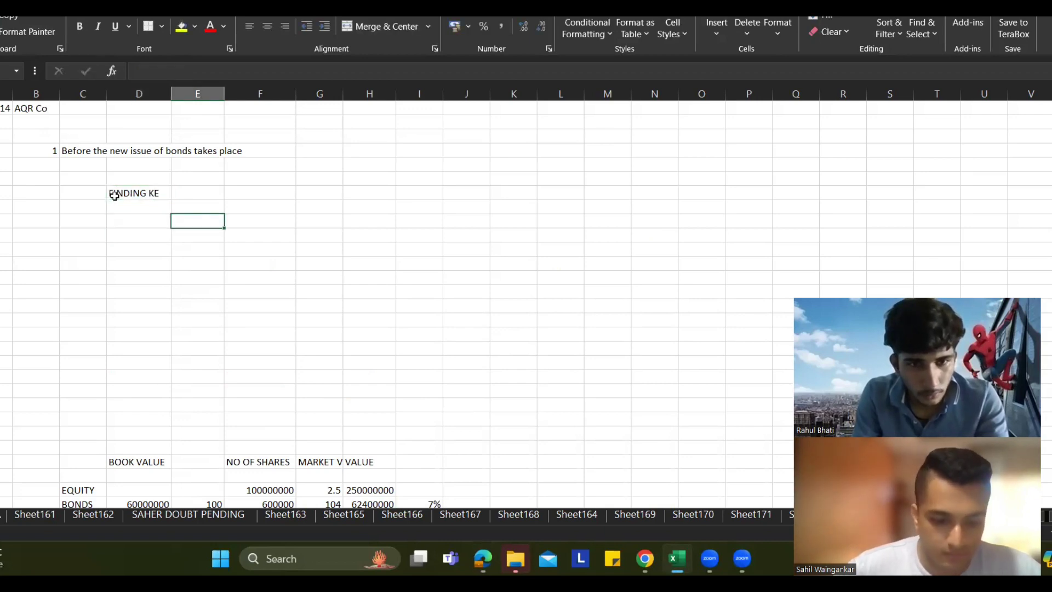
# Step: Below the FINDING KE heading, enter the note "FOR FINDING KE WE NEED TO USE THE DIVIDEND GROWTH MODEL" in column E
pyautogui.write('FOR FINDING E=')
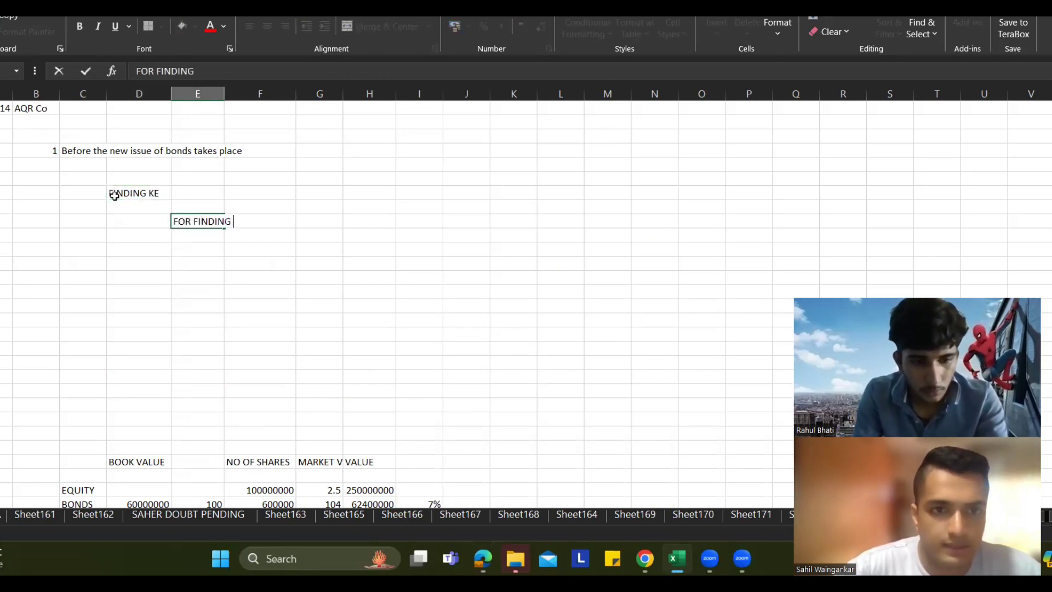
pyautogui.press('BackSpace')
pyautogui.press('BackSpace')
pyautogui.write('KE=')
pyautogui.press('BackSpace')
pyautogui.press('BackSpace')
pyautogui.press('BackSpace')
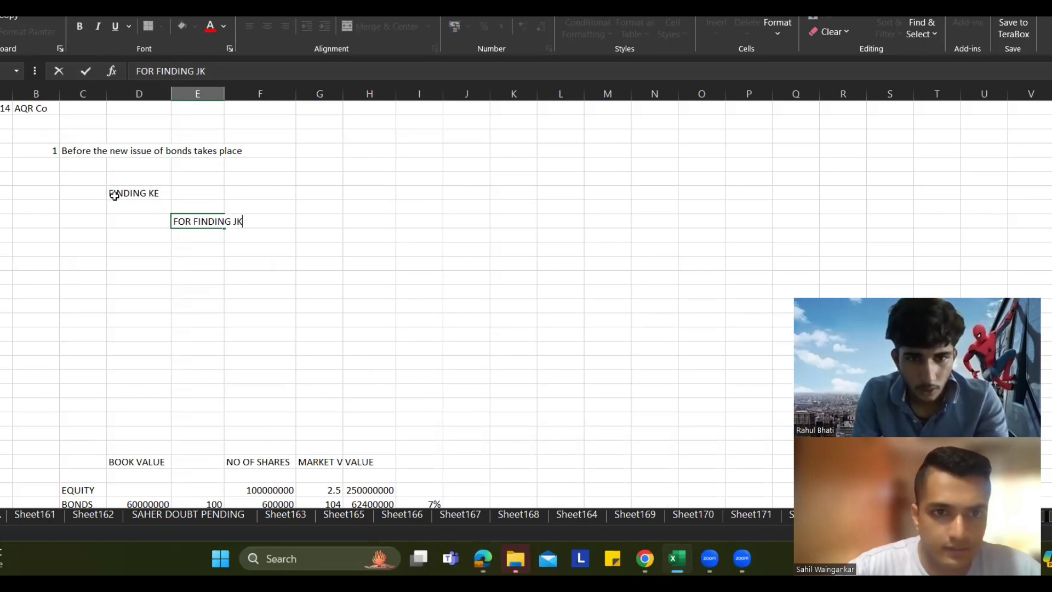
pyautogui.write('KE WE NE')
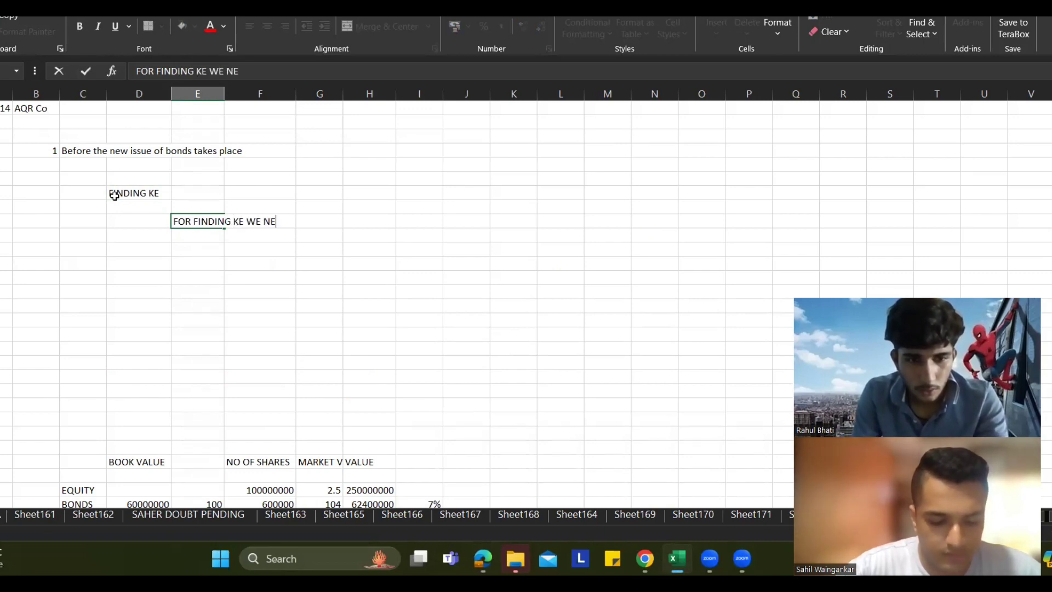
pyautogui.write('ED TO USE THE DI')
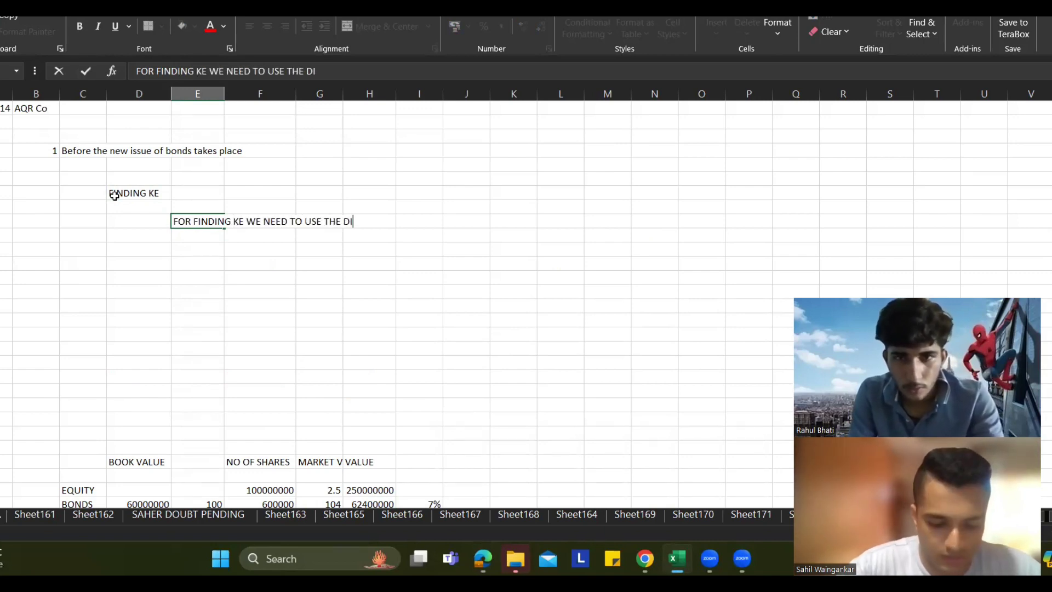
pyautogui.write('VIDEND G')
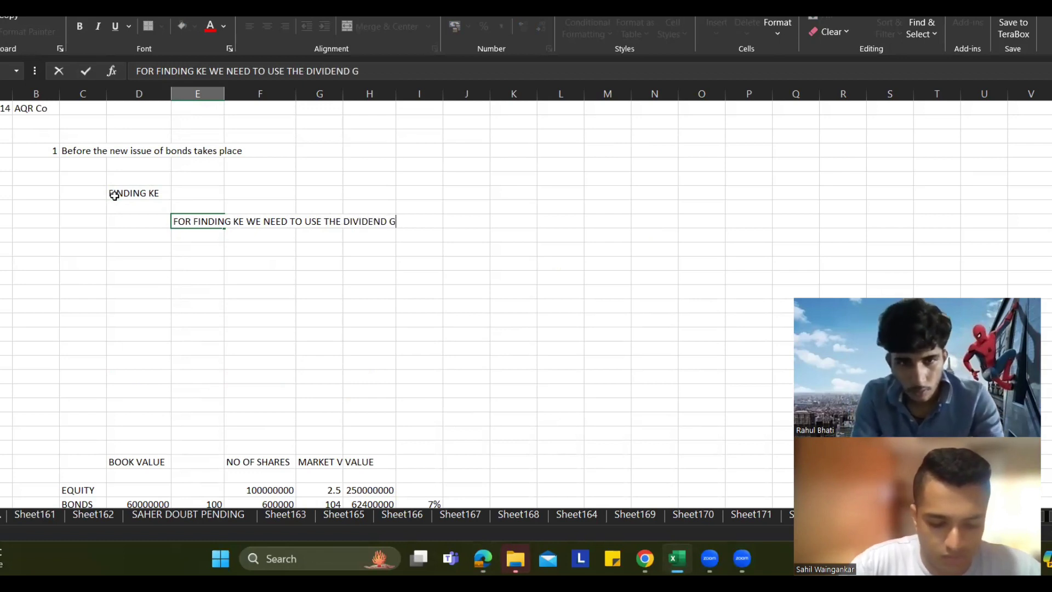
pyautogui.write('ROWTH MODEL')
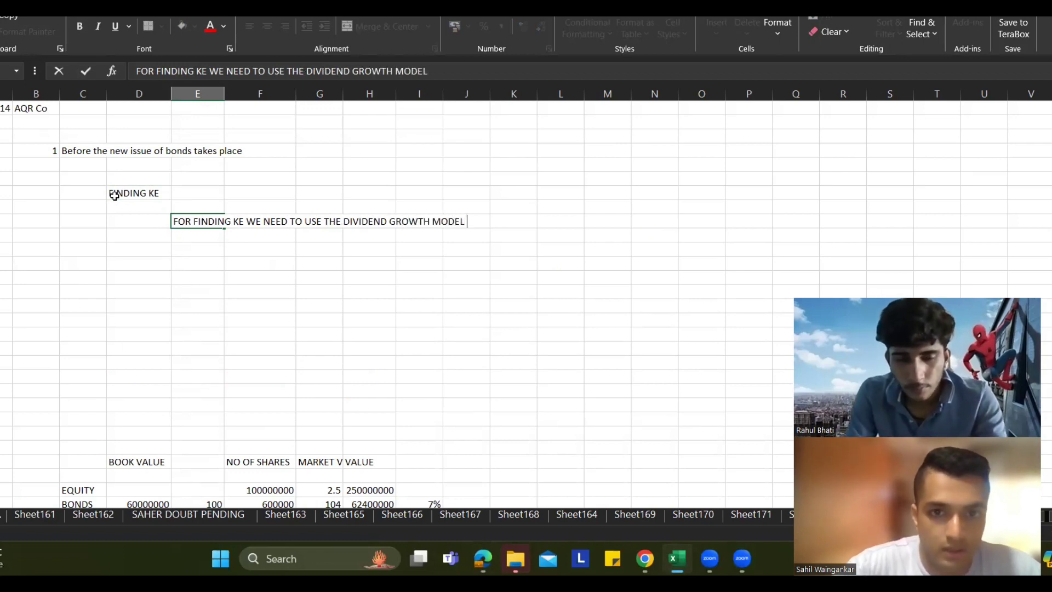
pyautogui.press('Return')
# Step: Add a second note line, "FOR WHICHH WE NEED TO US ETHE FORMULA", in column E directly below the dividend growth model note
pyautogui.write('FOR W')
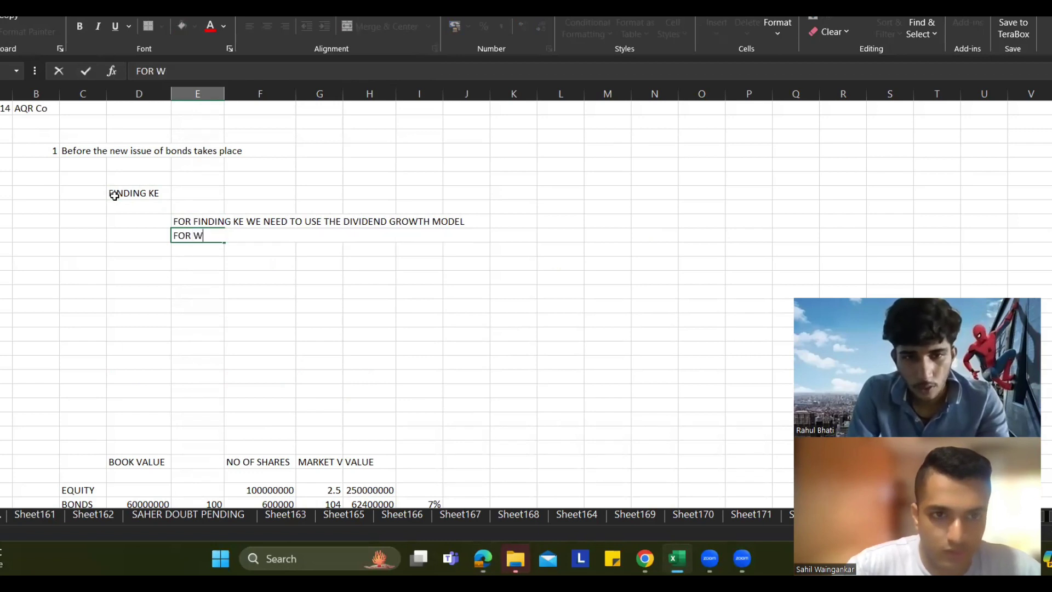
pyautogui.write('HICHH WE NED TO')
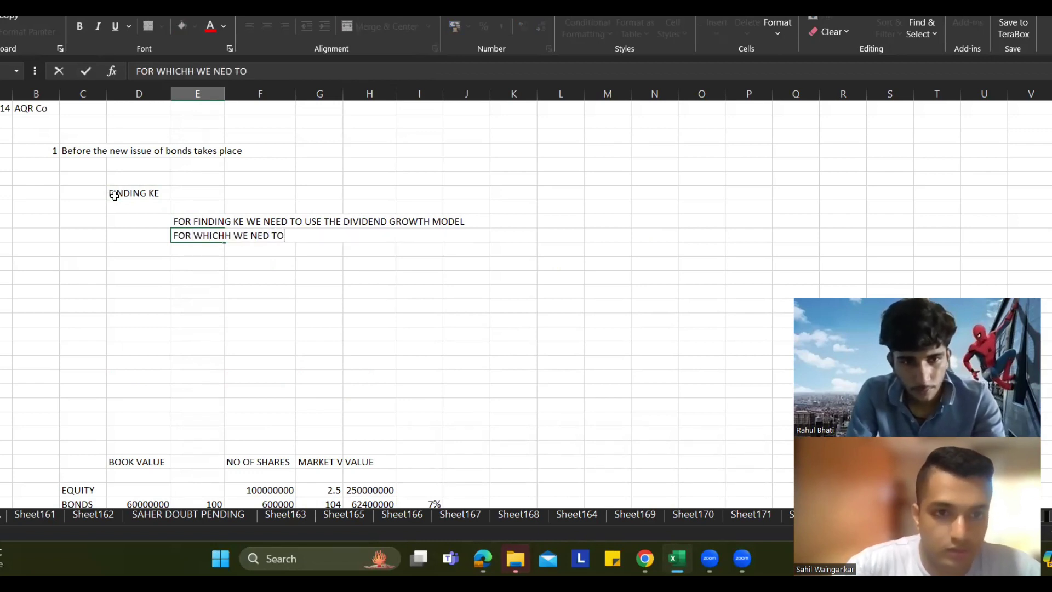
pyautogui.press('BackSpace')
pyautogui.press('BackSpace')
pyautogui.press('BackSpace')
pyautogui.press('BackSpace')
pyautogui.write('ED TO US ET')
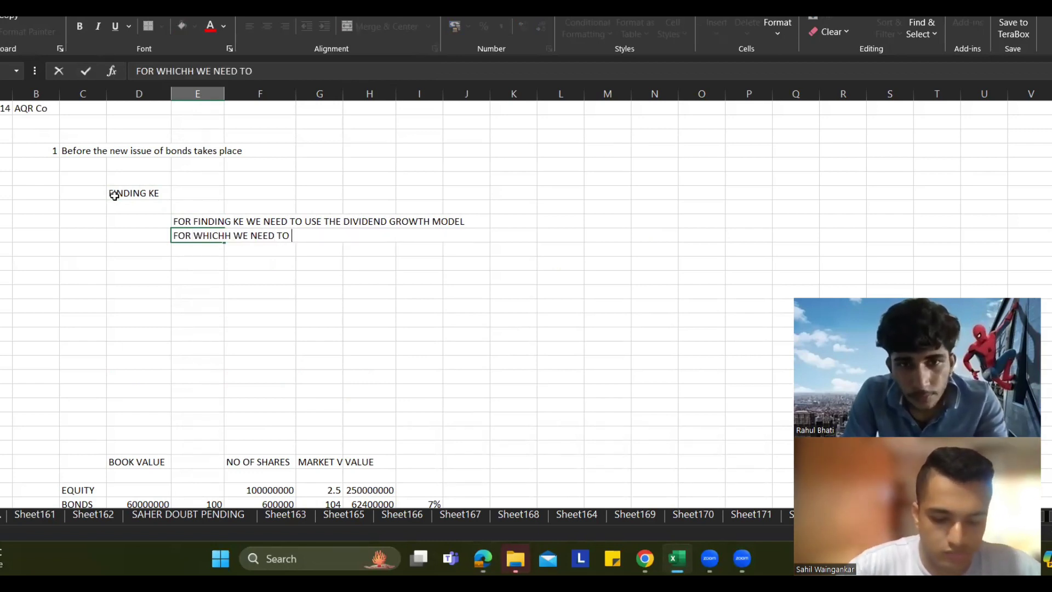
pyautogui.write('HE FORMI')
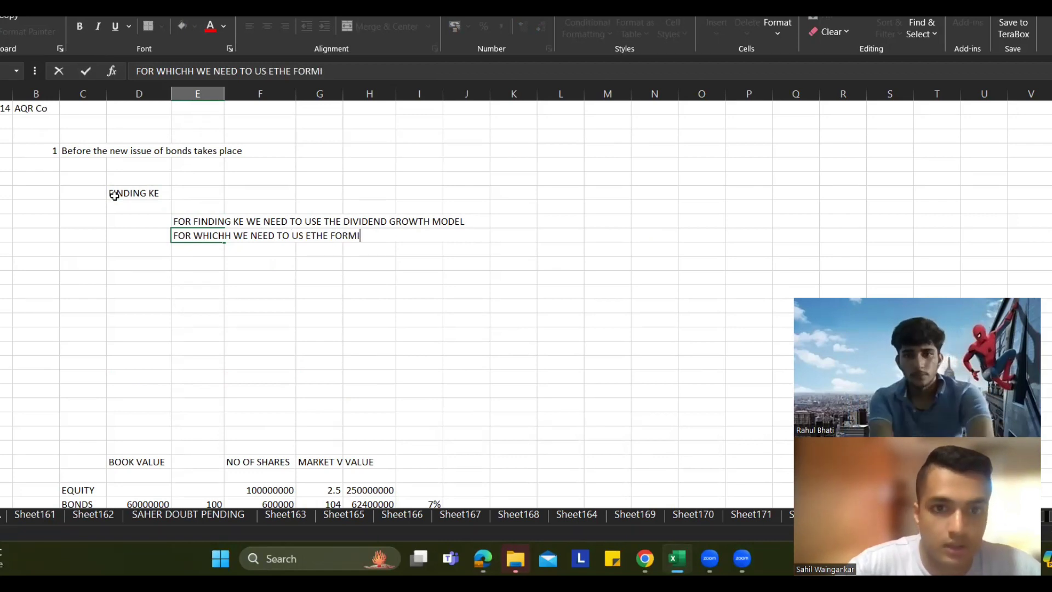
pyautogui.write('LKA')
pyautogui.press('BackSpace')
pyautogui.press('BackSpace')
pyautogui.write('A')
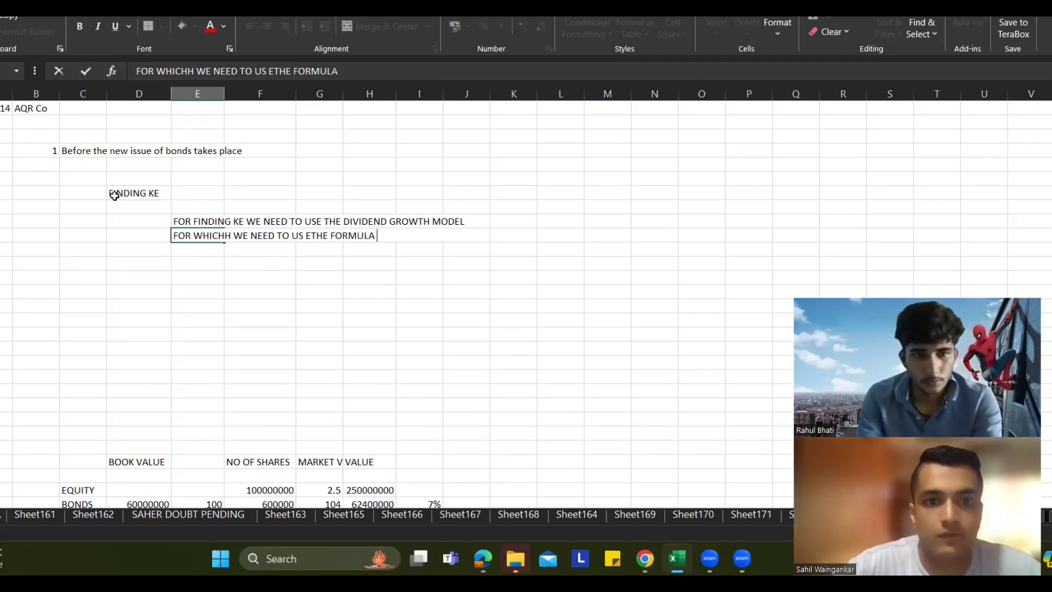
pyautogui.press('Return')
# Step: Write the dividend growth formula "Ke = Do ( 1 + g ) / Po + g" as text in column E below the notes
pyautogui.press('Return')
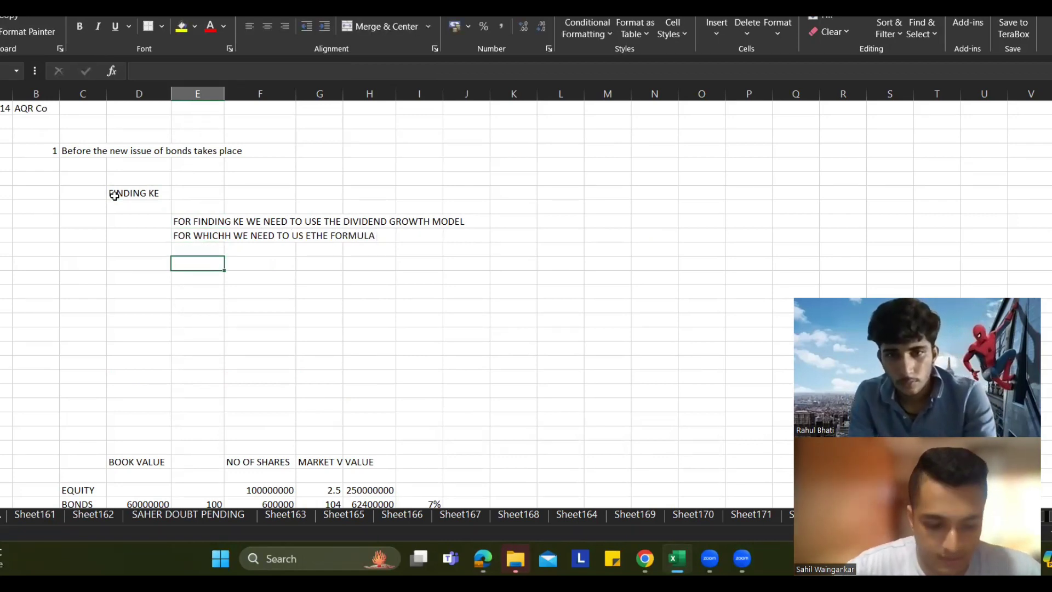
pyautogui.write('Ke = ')
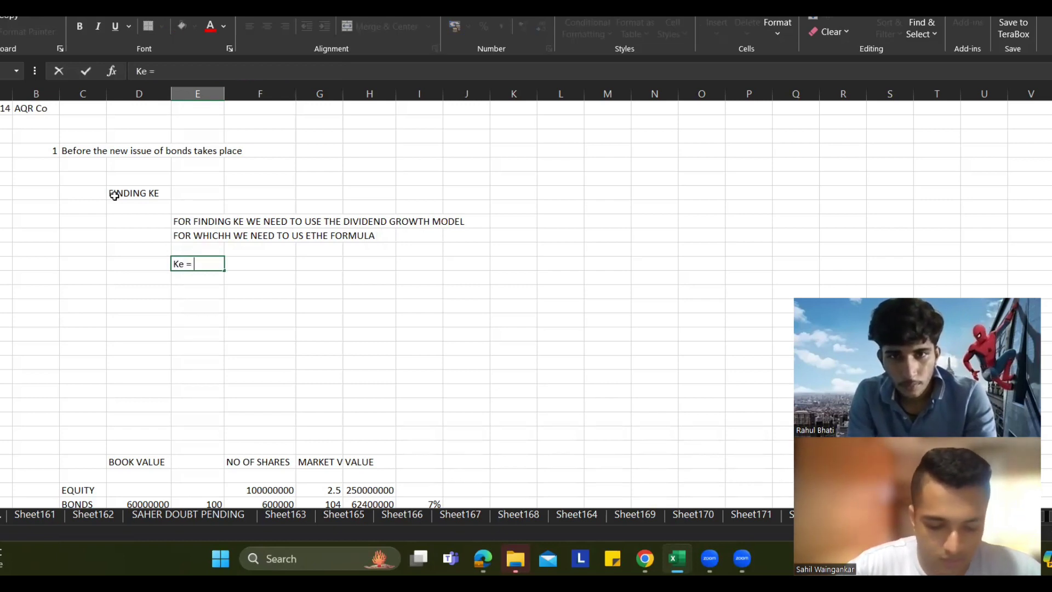
pyautogui.write('Do ( 1 9')
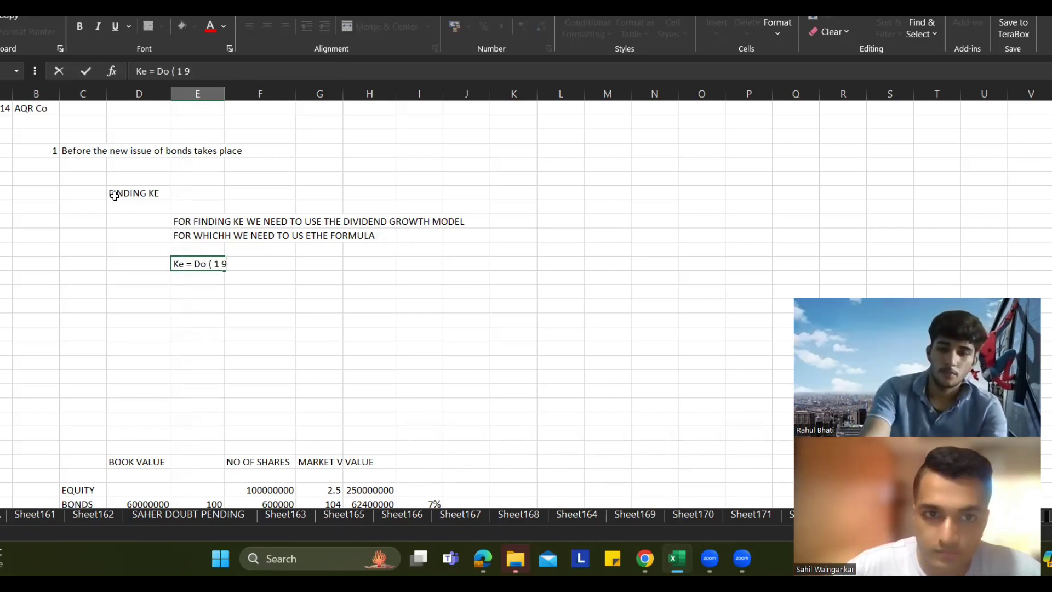
pyautogui.press('BackSpace')
pyautogui.write('+')
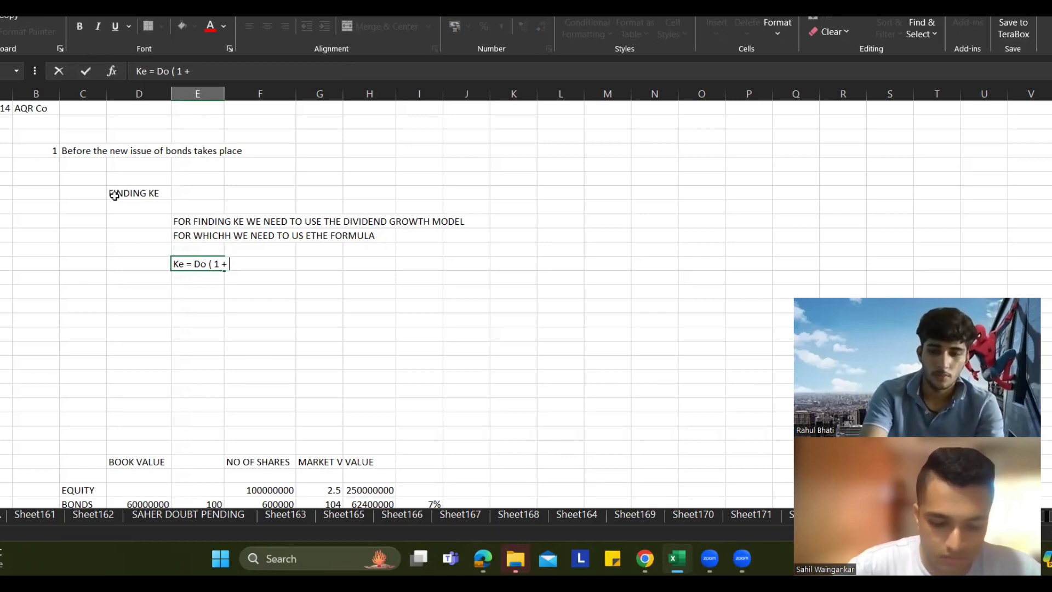
pyautogui.write(' g ) / P')
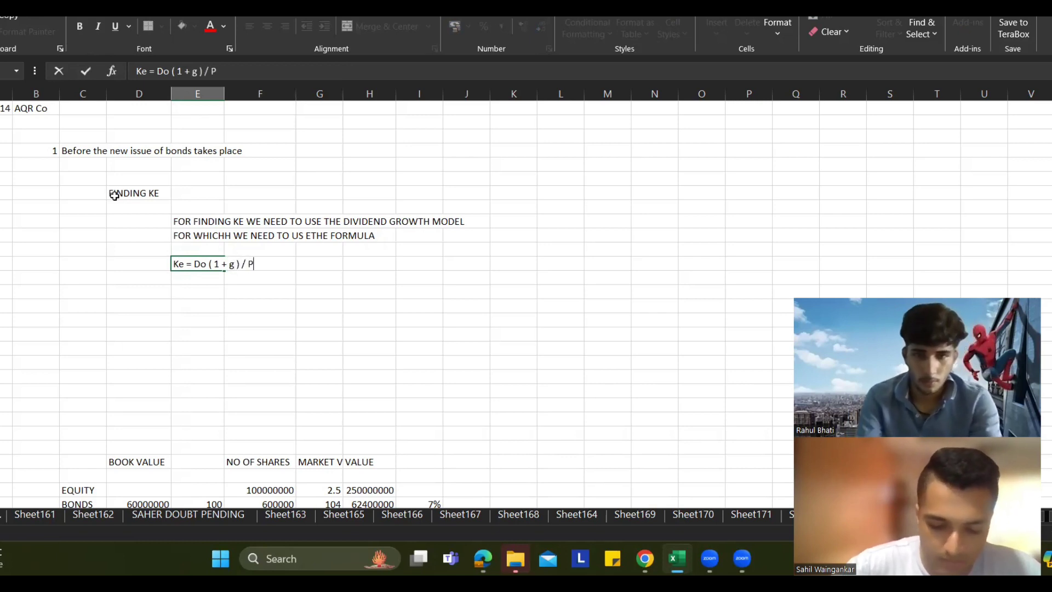
pyautogui.write('o + g')
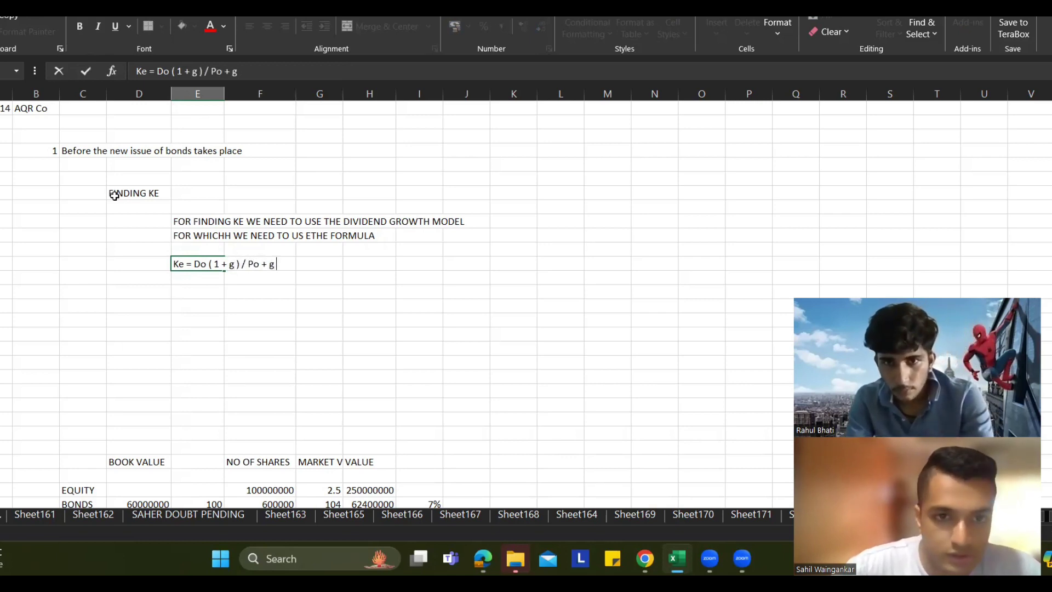
pyautogui.press('Return')
# Step: List the labels Do, g and Ke in consecutive column E cells below the formula text
pyautogui.write('G')
pyautogui.press('BackSpace')
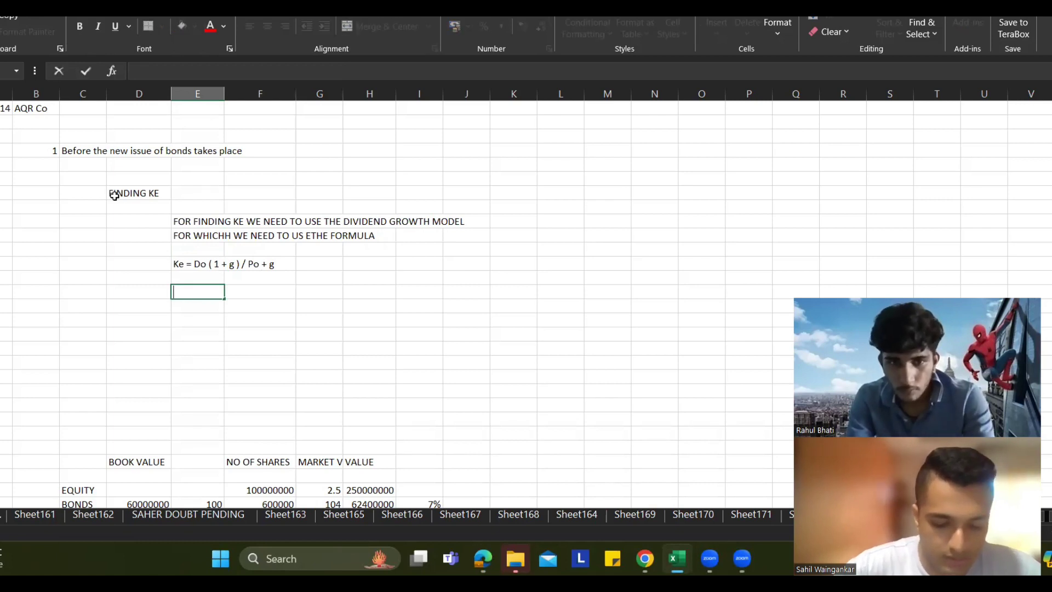
pyautogui.write('Do')
pyautogui.press('Return')
pyautogui.write('g')
pyautogui.press('Return')
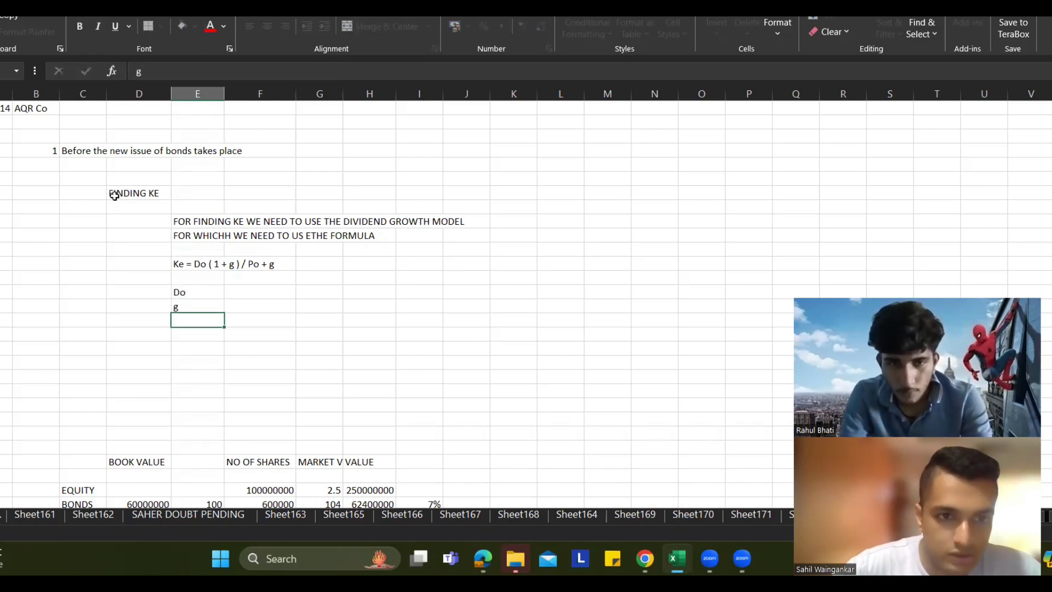
pyautogui.write('Ke')
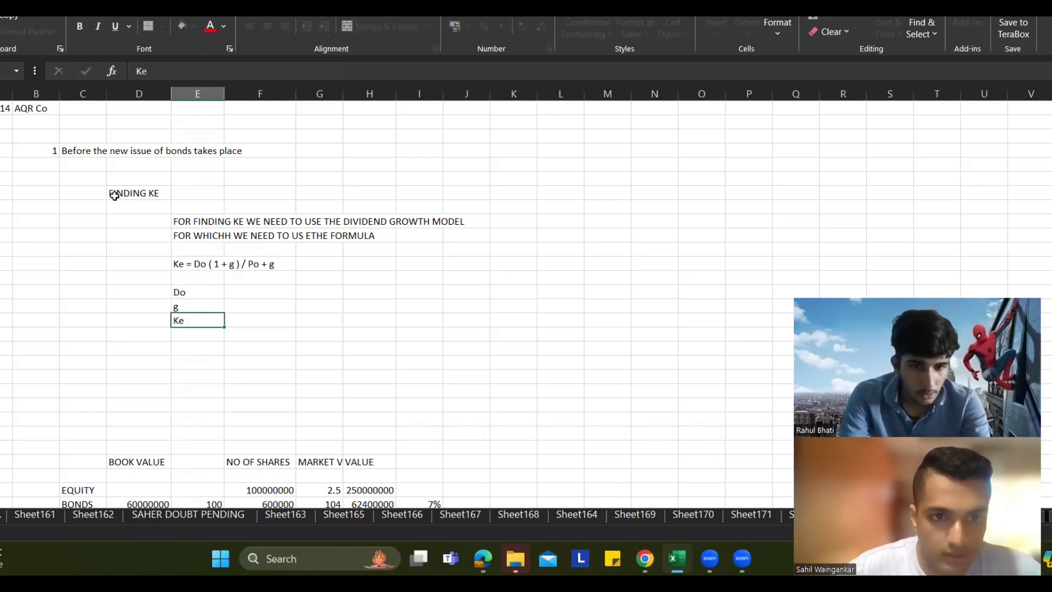
pyautogui.press('Return')
# Step: Move the Ke label four rows down in column E
pyautogui.press('Up')
pyautogui.hotkey('ctrl', 'c')
pyautogui.press('Down')
pyautogui.press('Down')
pyautogui.press('Down')
pyautogui.press('Down')
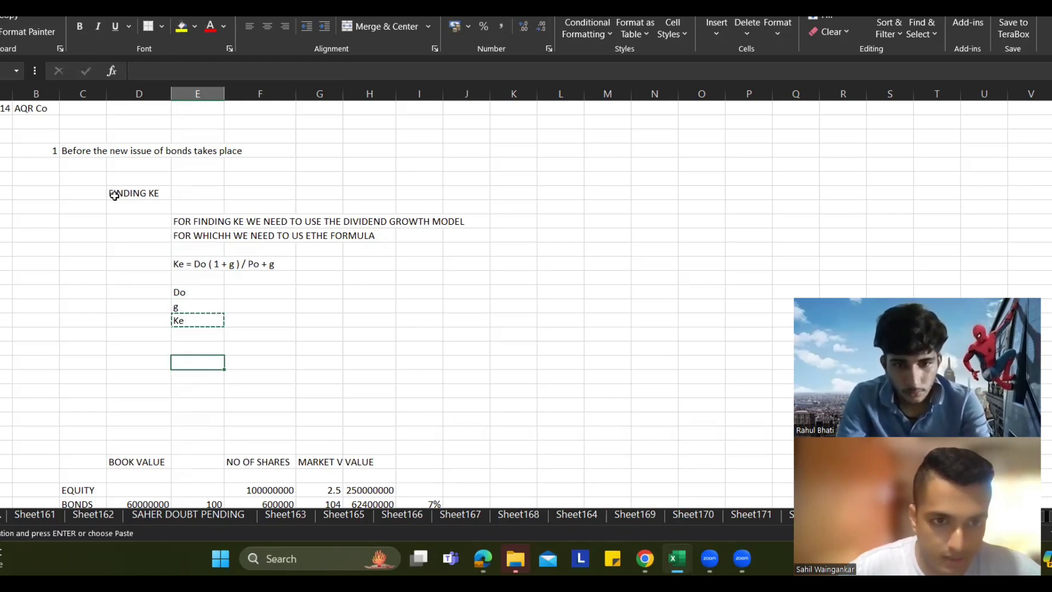
pyautogui.press('Return')
# Step: Add the label Po below g, check the ordinary share price in the question, and enter 2.5 beside Po
pyautogui.press('Up')
pyautogui.press('Up')
pyautogui.press('Up')
pyautogui.press('Up')
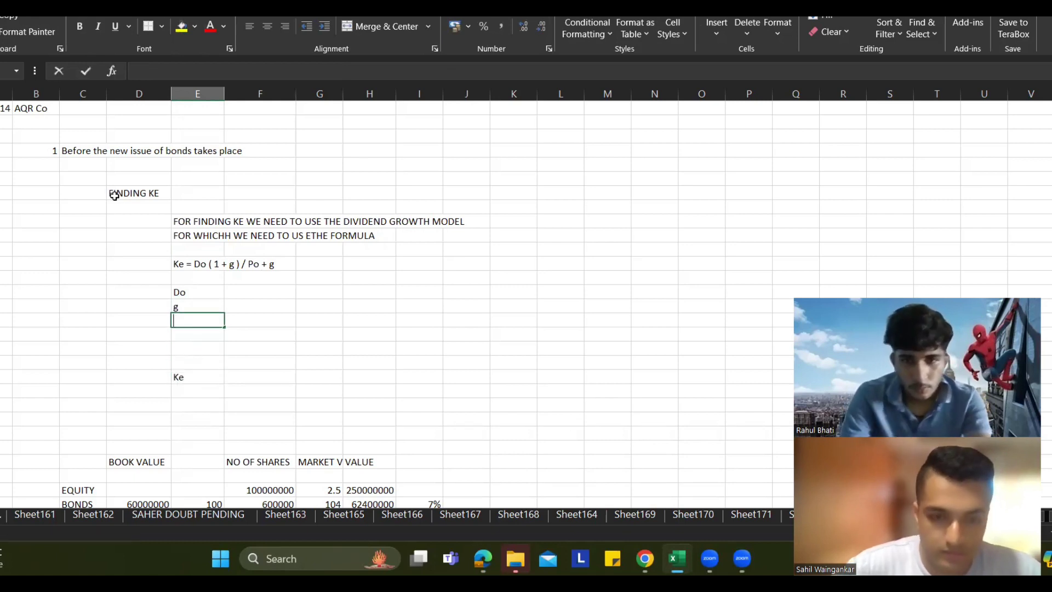
pyautogui.write('Po')
pyautogui.press('Tab')
pyautogui.hotkey('alt', 'Tab')
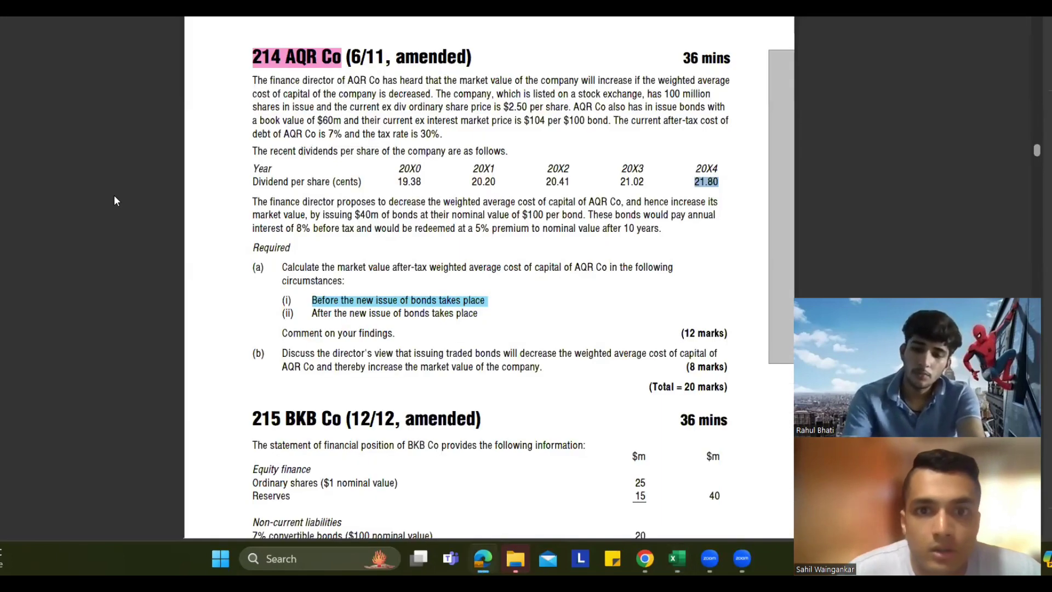
pyautogui.hotkey('alt', 'Tab')
pyautogui.write('2.5')
# Step: Check the 20X4 dividend per share in the question and enter it in dollars as .218 beside Do
pyautogui.press('Up')
pyautogui.press('Up')
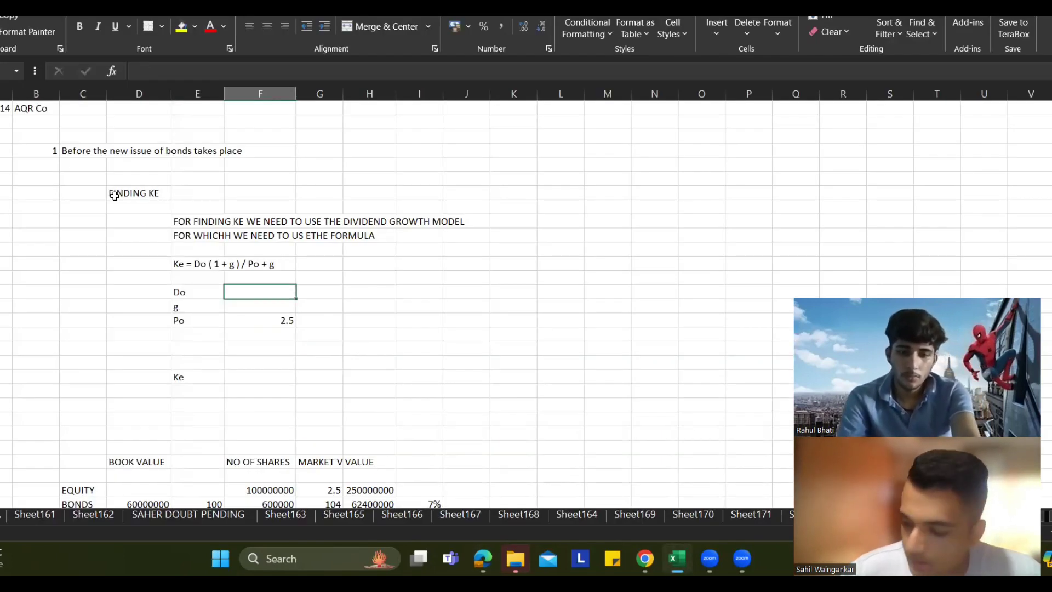
pyautogui.hotkey('alt', 'Tab')
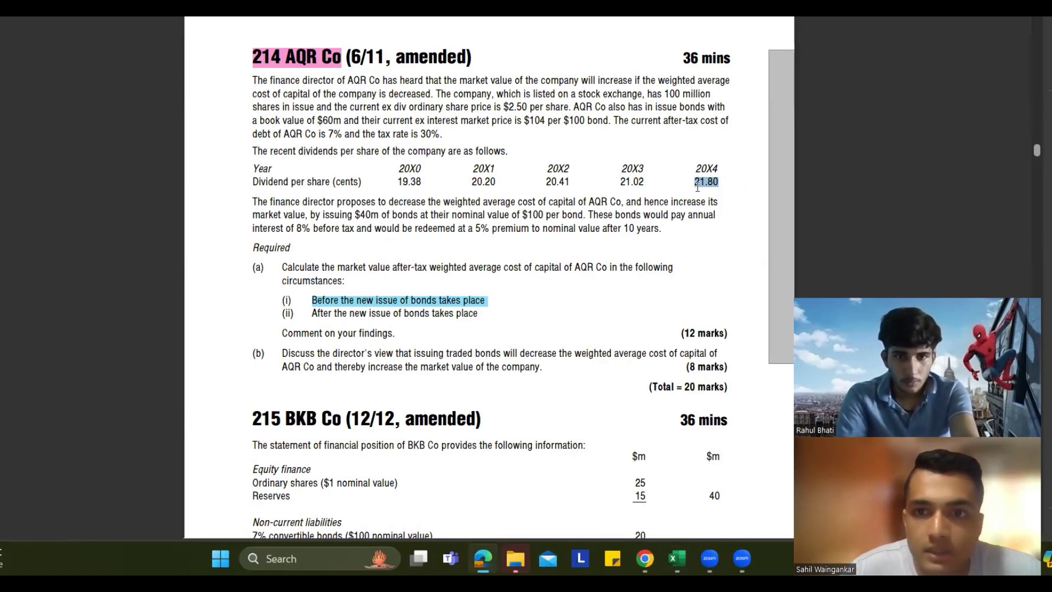
pyautogui.hotkey('alt', 'Tab')
pyautogui.write('.218')
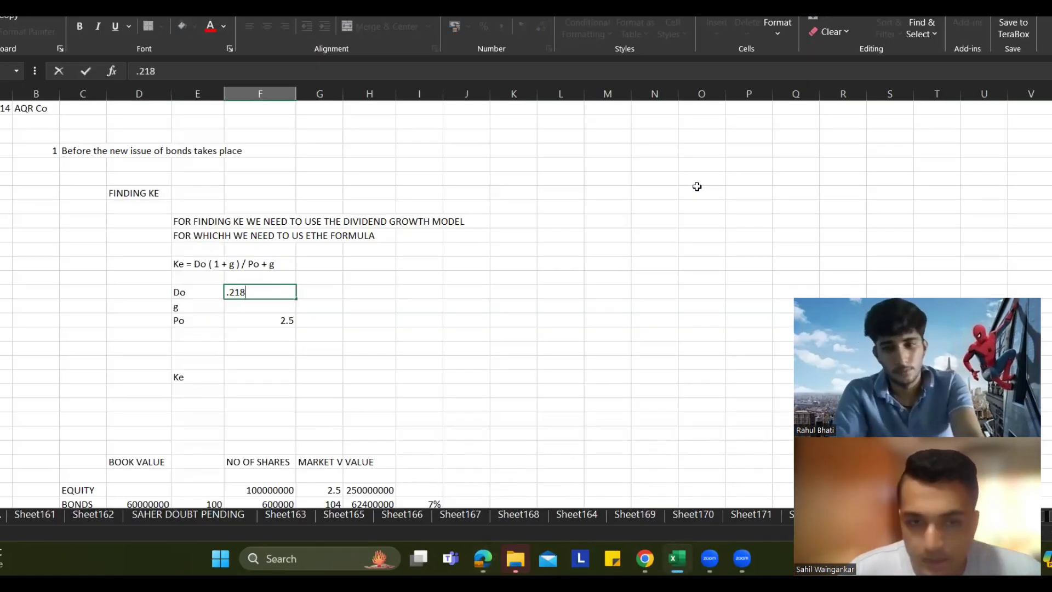
pyautogui.click(549, 250)
pyautogui.scroll(-2, 546, 249)
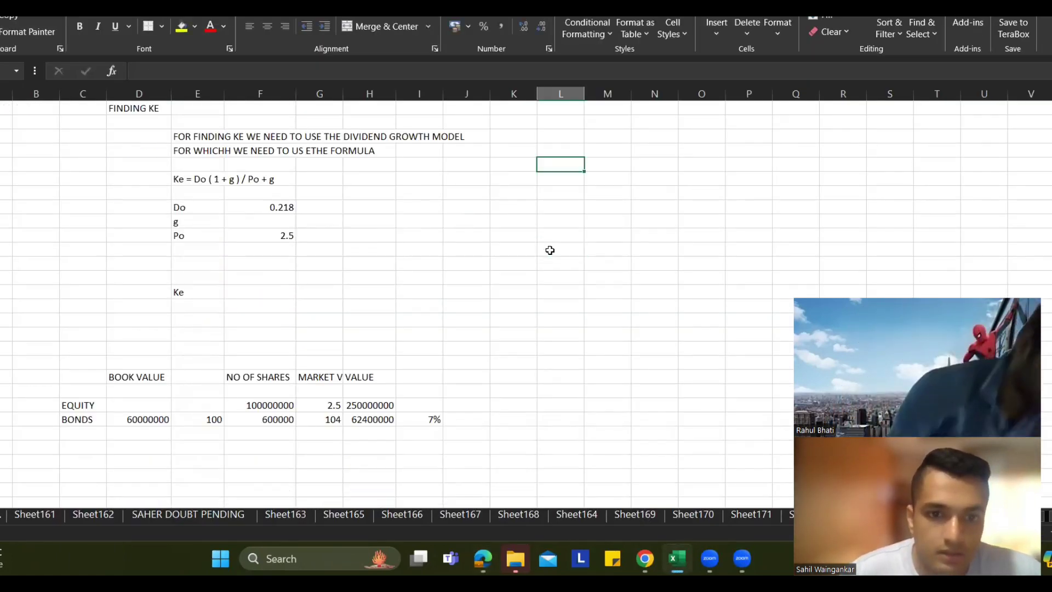
pyautogui.scroll(2, 549, 233)
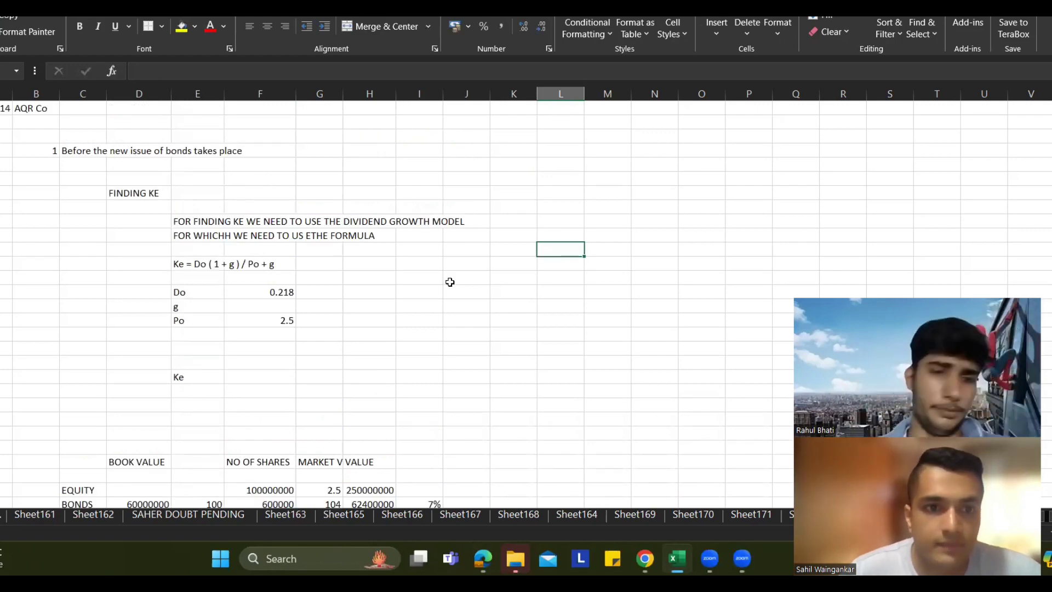
pyautogui.scroll(-1, 449, 282)
pyautogui.scroll(-4, 272, 336)
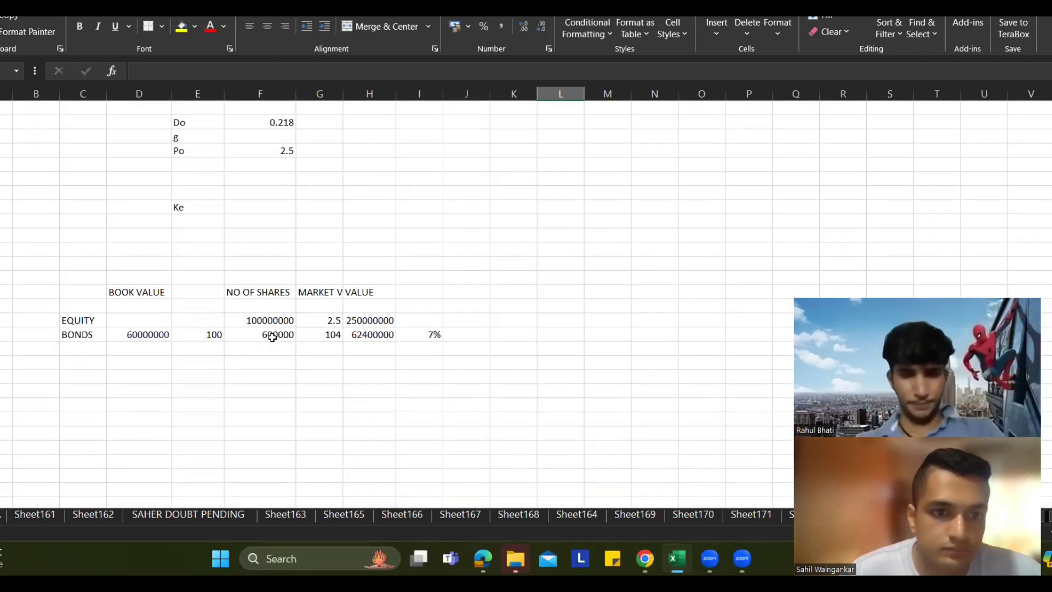
pyautogui.scroll(5, 476, 143)
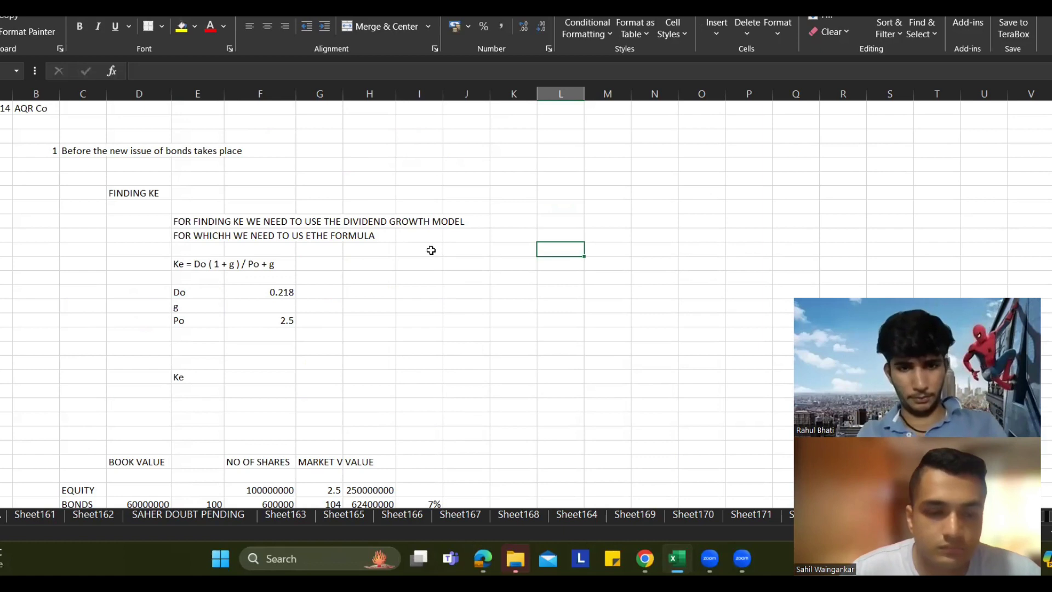
pyautogui.scroll(-5, 430, 248)
pyautogui.moveTo(88, 246); pyautogui.dragTo(411, 286)
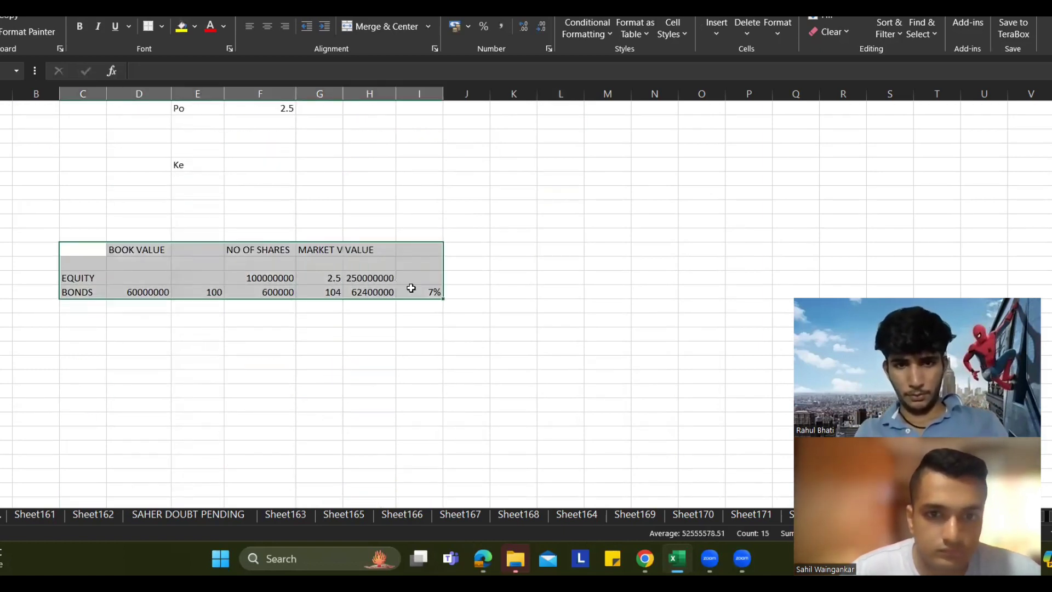
pyautogui.hotkey('ctrl', 'c')
# Step: Add the heading "workings" in column C below the equity and bonds table, and the number 1 in column B three rows under it
pyautogui.click(77, 376)
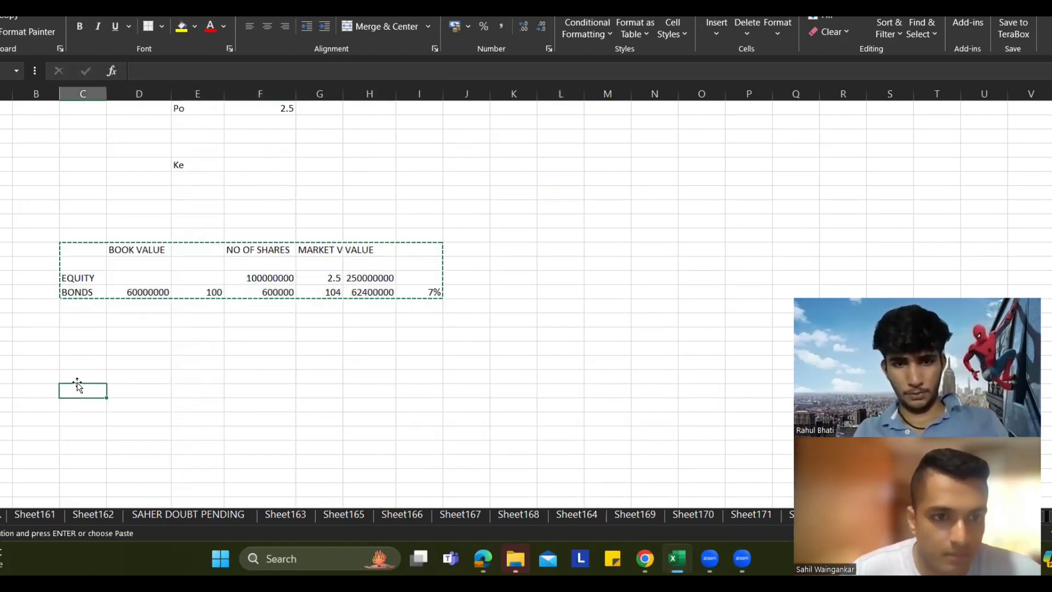
pyautogui.write('working')
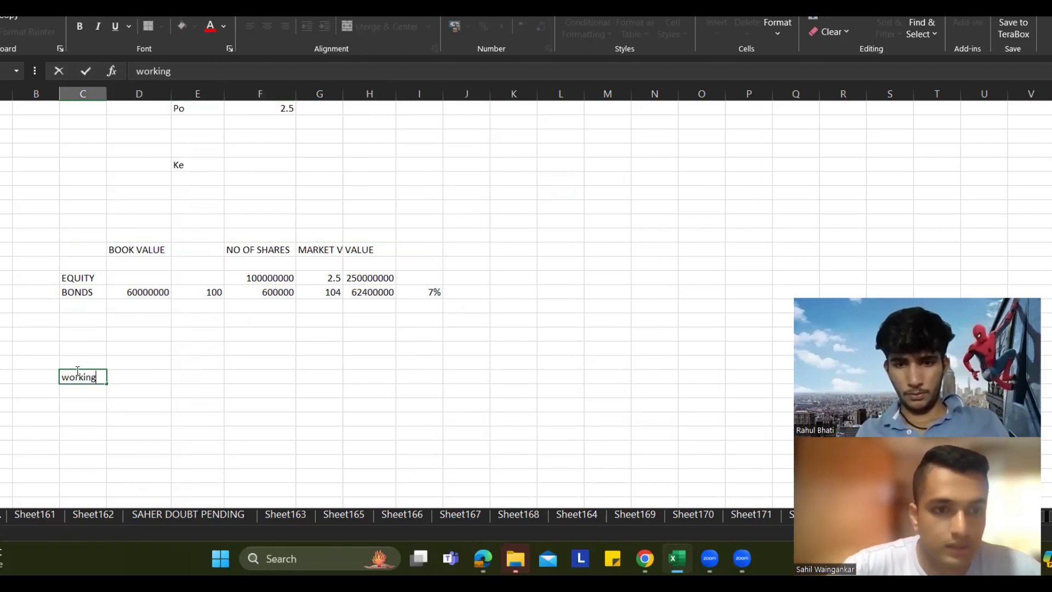
pyautogui.press('Return')
pyautogui.press('Return')
pyautogui.press('Return')
pyautogui.press('Left')
pyautogui.write('1')
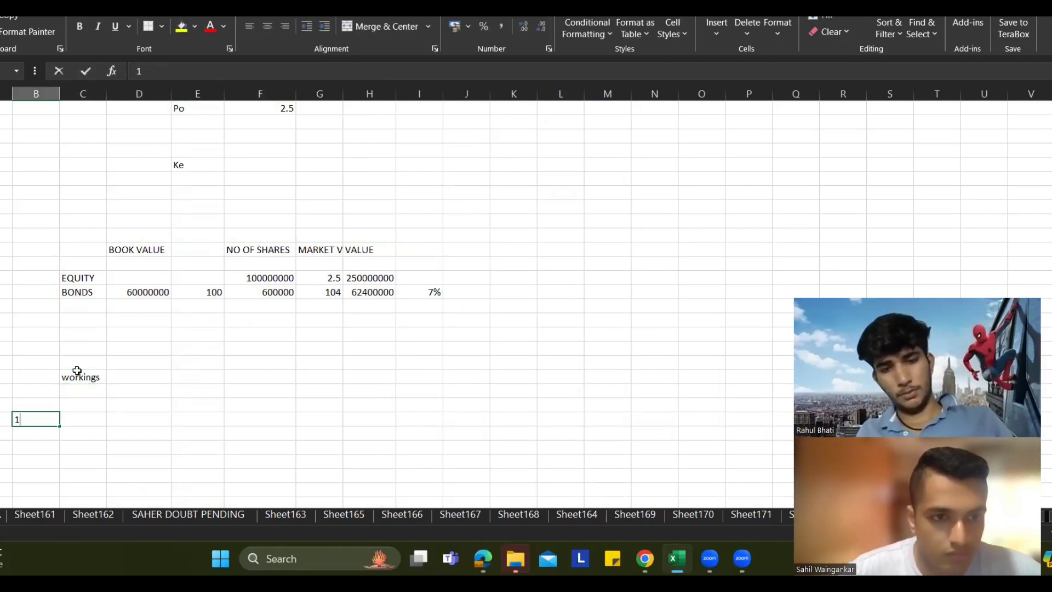
# Step: Replace the workings heading in column C with the capitalised text "WORKJINGS"
pyautogui.press('Right')
pyautogui.press('Up')
pyautogui.press('Up')
pyautogui.write('WORKJING')
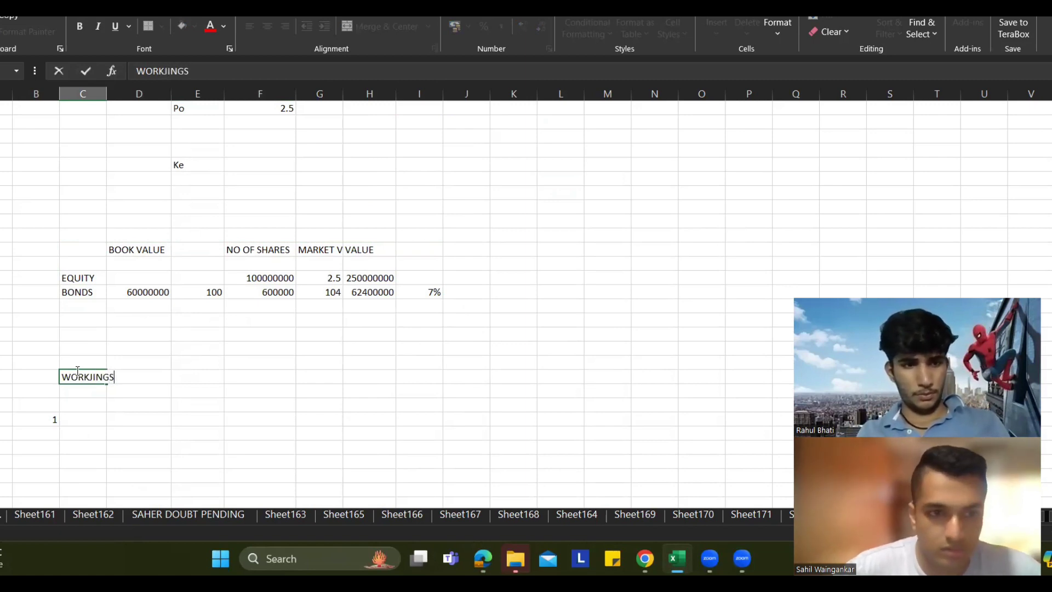
pyautogui.write('S')
pyautogui.press('Return')
# Step: Title the first working "GROWTH ( g )" in column C beside the number 1
pyautogui.press('Return')
pyautogui.press('Return')
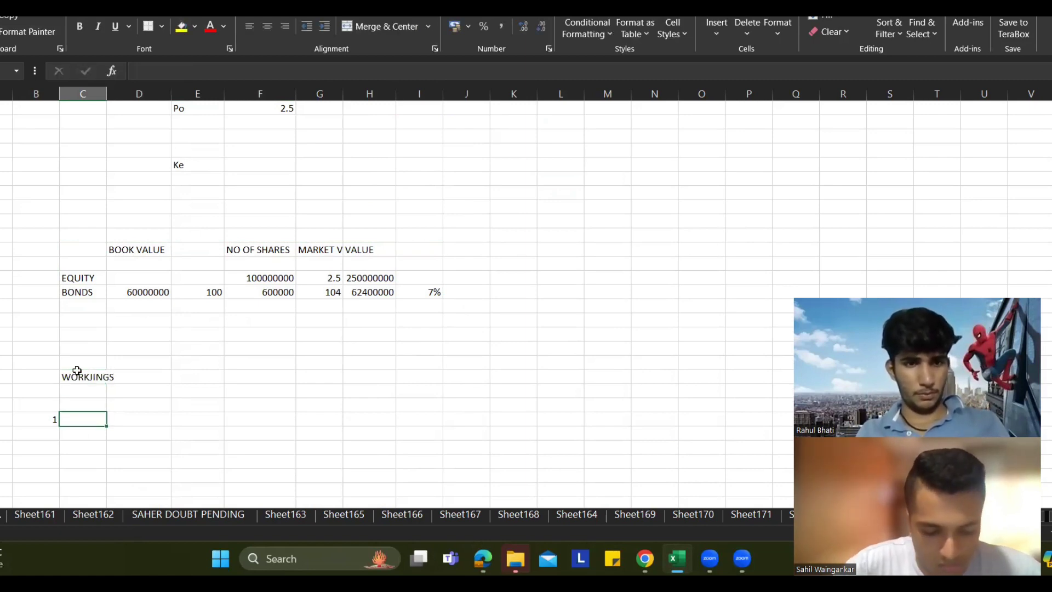
pyautogui.write('GROWTH (')
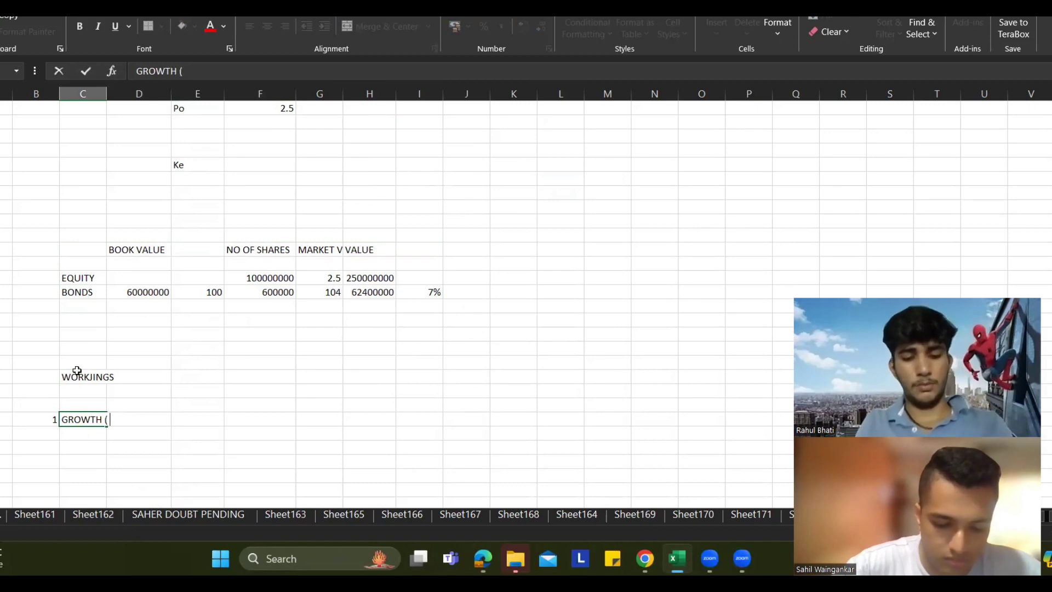
pyautogui.write(' g )')
pyautogui.press('Return')
# Step: Add the note "TO FIND OUT THE GROWTH WE NEED TO USE THE HISTORIC GROWTH MODEL" in column D, two rows below the GROWTH ( g ) title
pyautogui.press('Return')
pyautogui.press('Right')
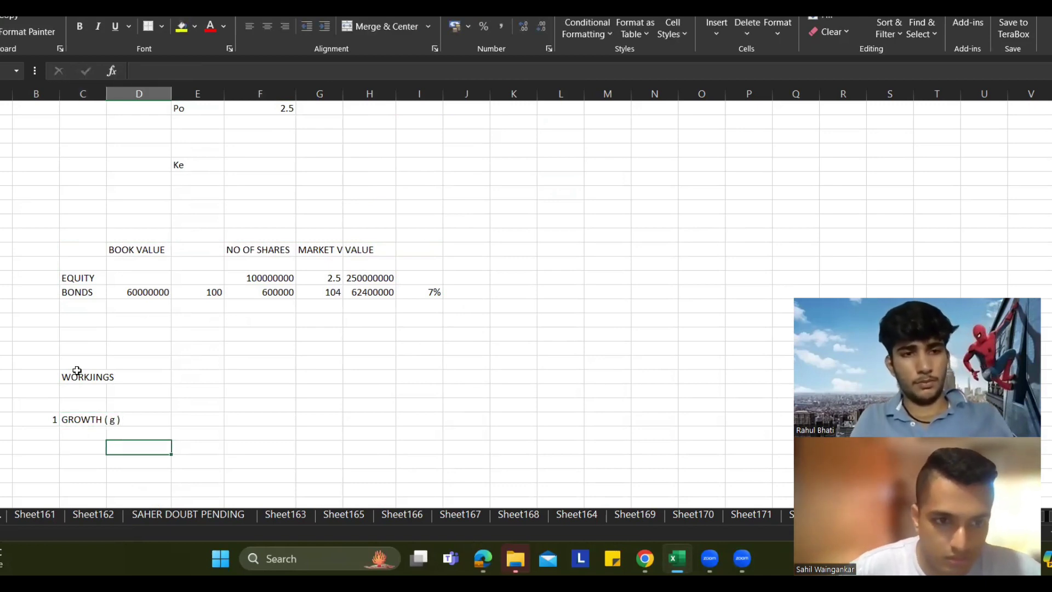
pyautogui.write('TO ')
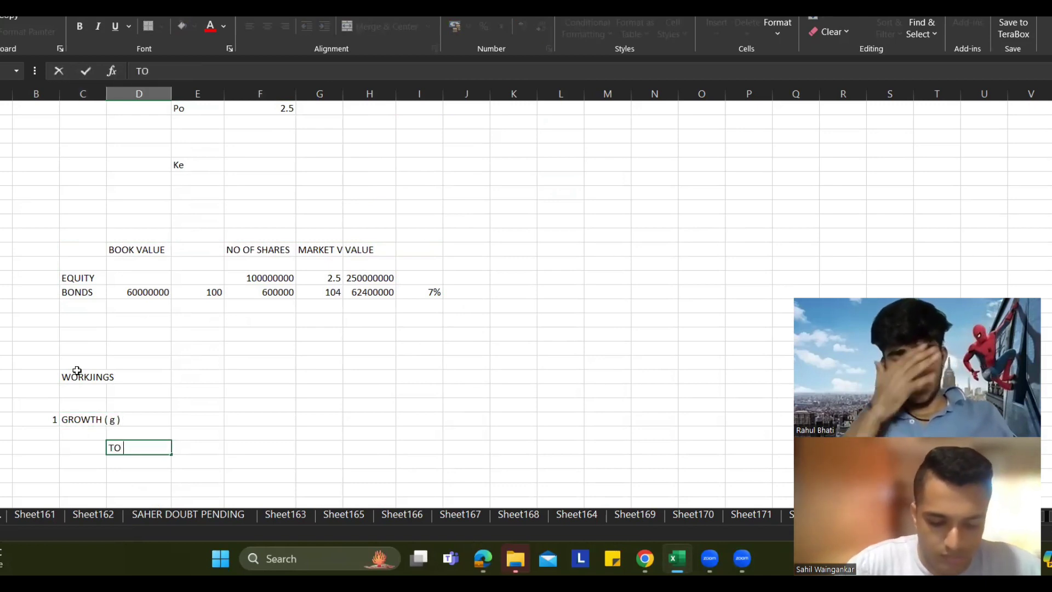
pyautogui.write('FIND OUT THE GR')
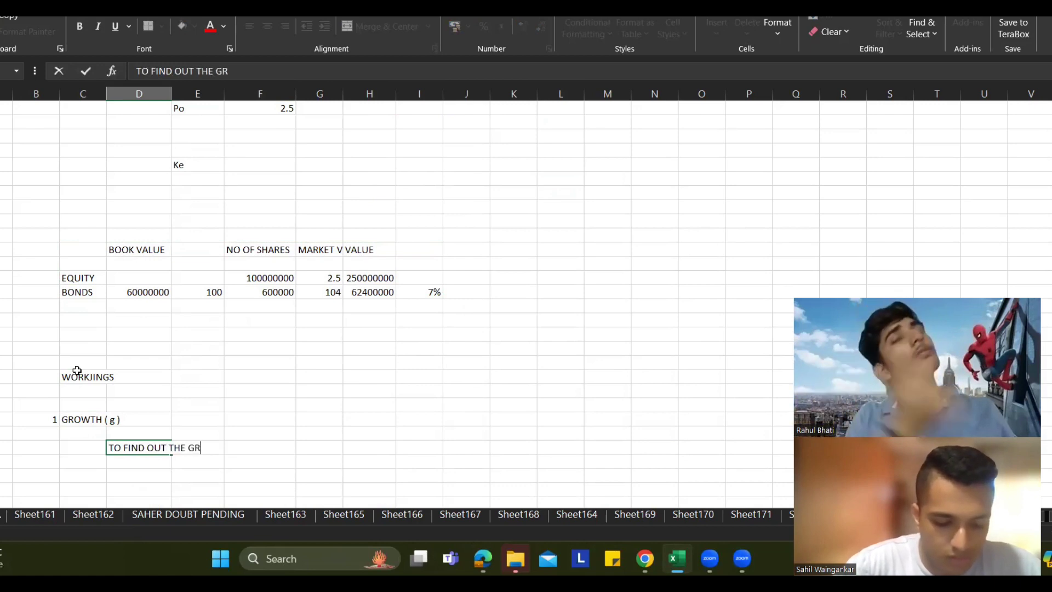
pyautogui.write('OWTH WE ')
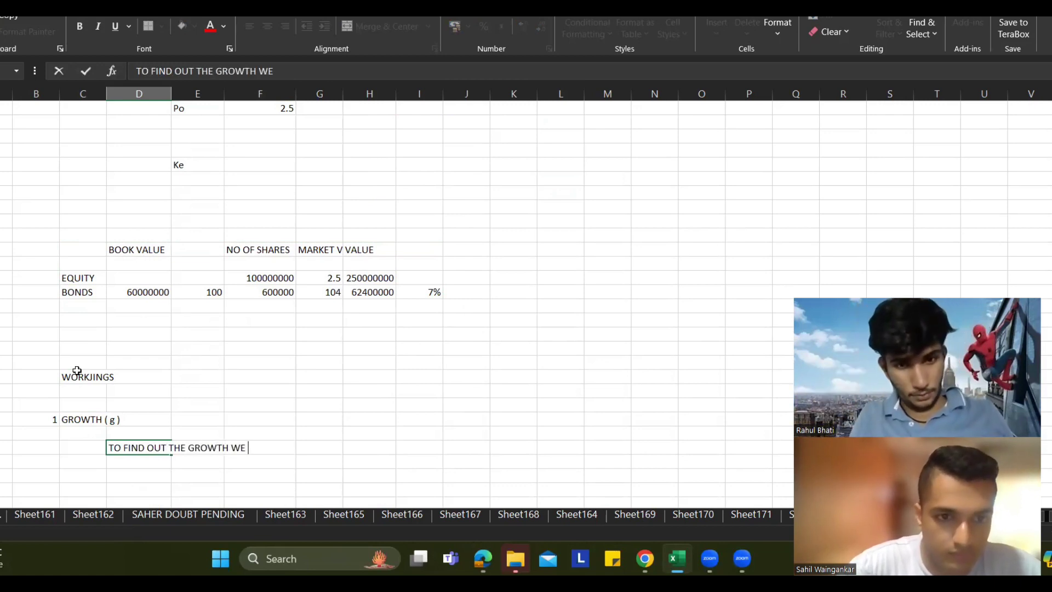
pyautogui.write('NE')
pyautogui.press('BackSpace')
pyautogui.press('BackSpace')
pyautogui.write('NEED ')
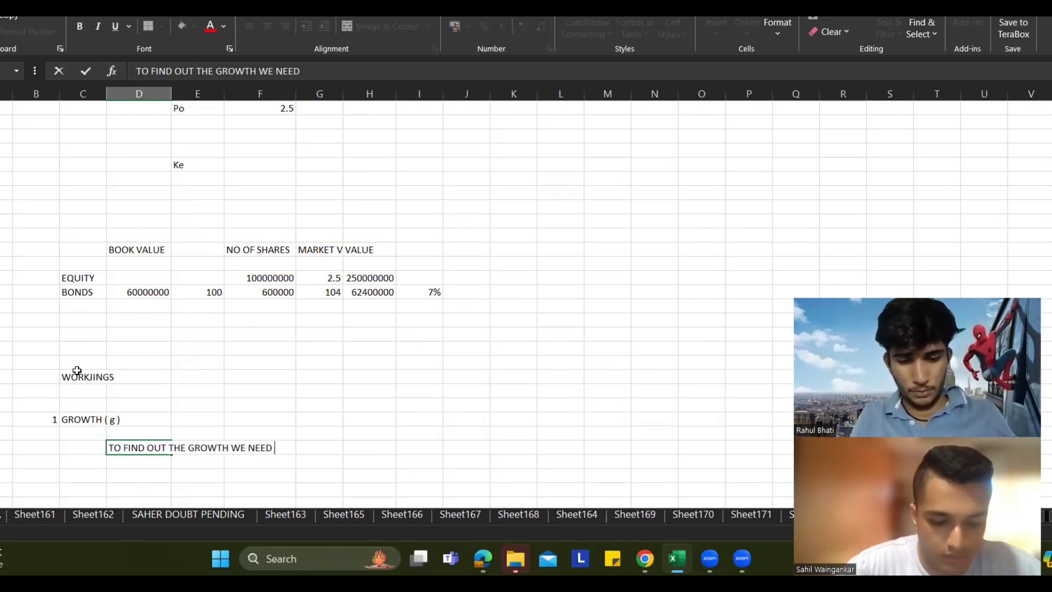
pyautogui.write('TO US ETHE')
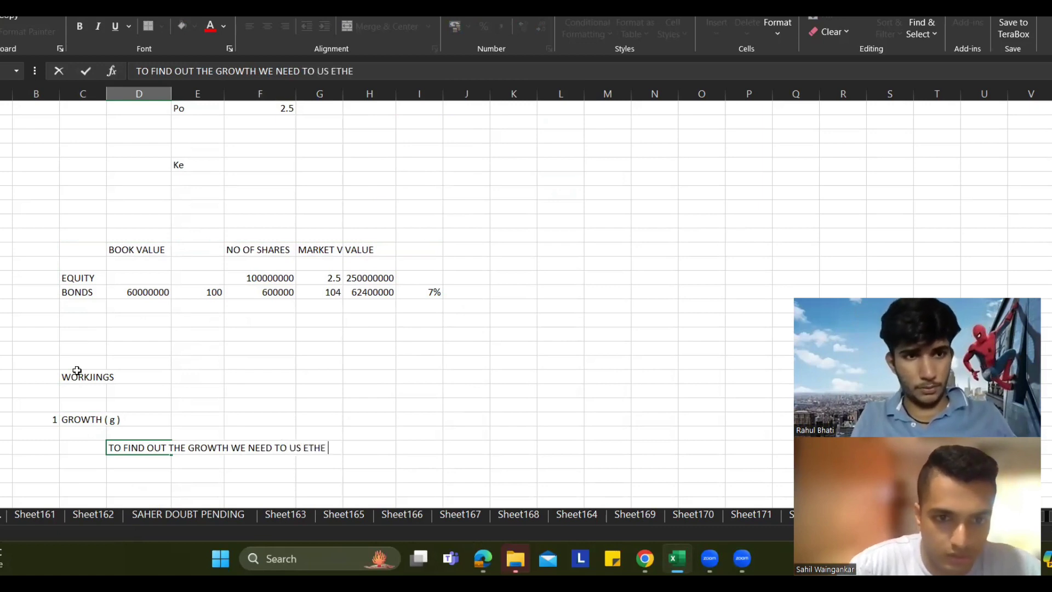
pyautogui.press('BackSpace')
pyautogui.press('BackSpace')
pyautogui.press('BackSpace')
pyautogui.press('BackSpace')
pyautogui.press('BackSpace')
pyautogui.press('BackSpace')
pyautogui.write('E THE')
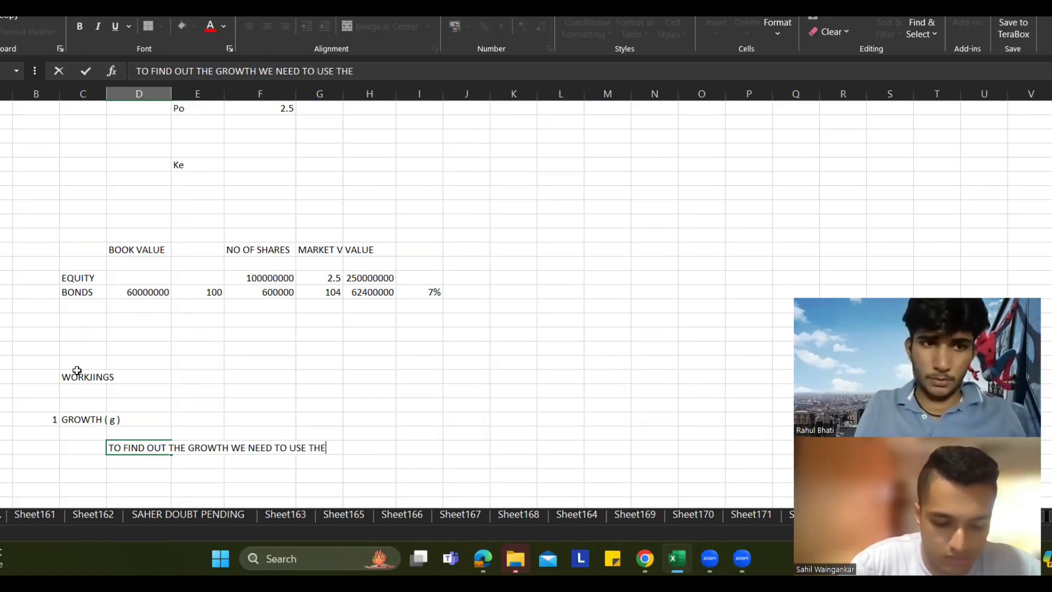
pyautogui.write(' HISTORIC')
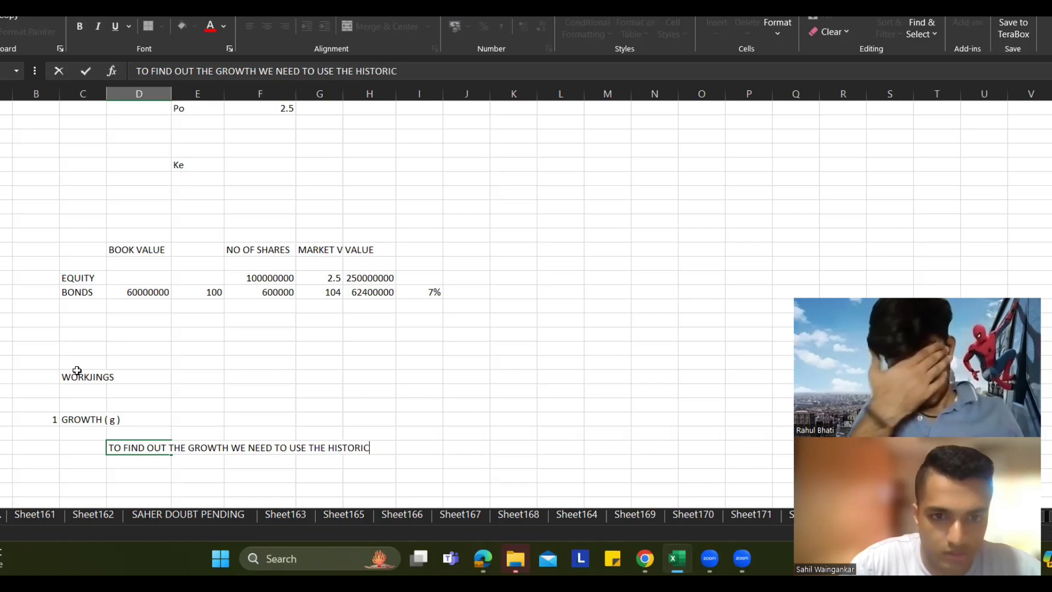
pyautogui.write(' GROWTH ')
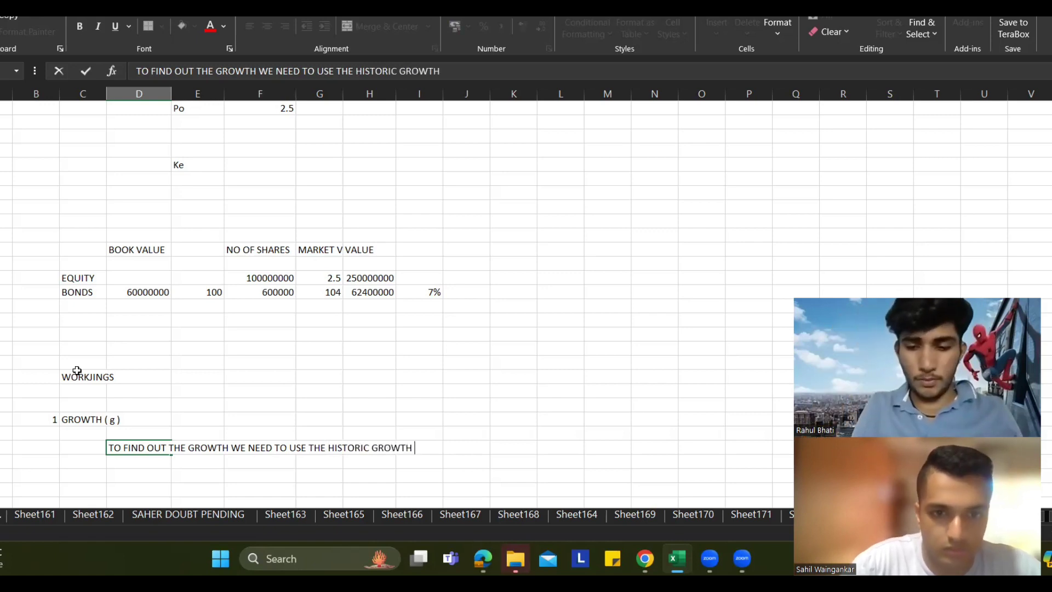
pyautogui.write('MODEL')
pyautogui.press('Return')
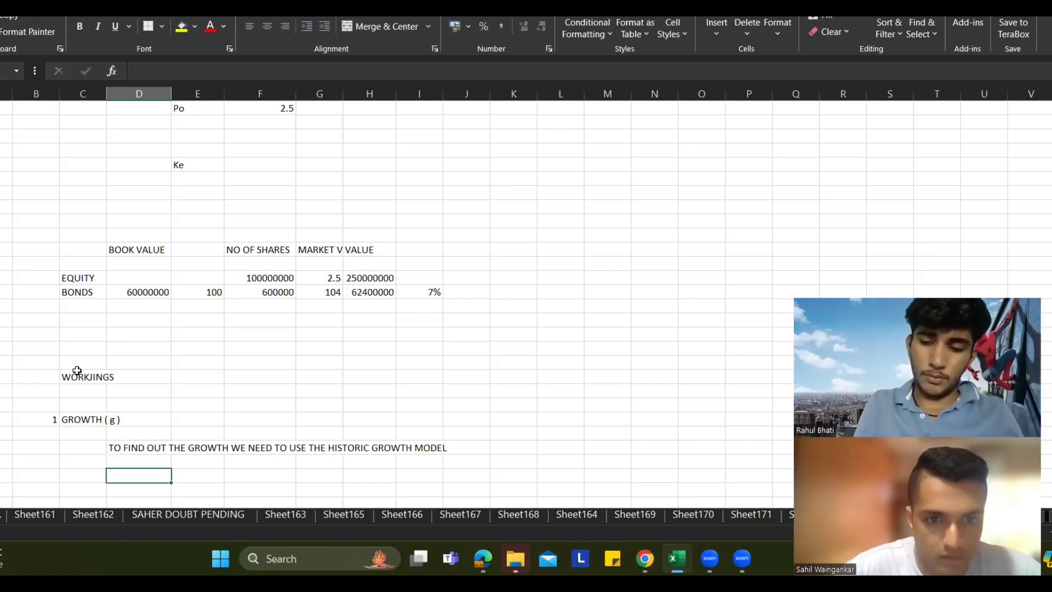
# Step: Write the formula text "g = ( Current year dividend / Dividend n number of years ago ) ^ 1/2 - 1" in column D under the note
pyautogui.write('g')
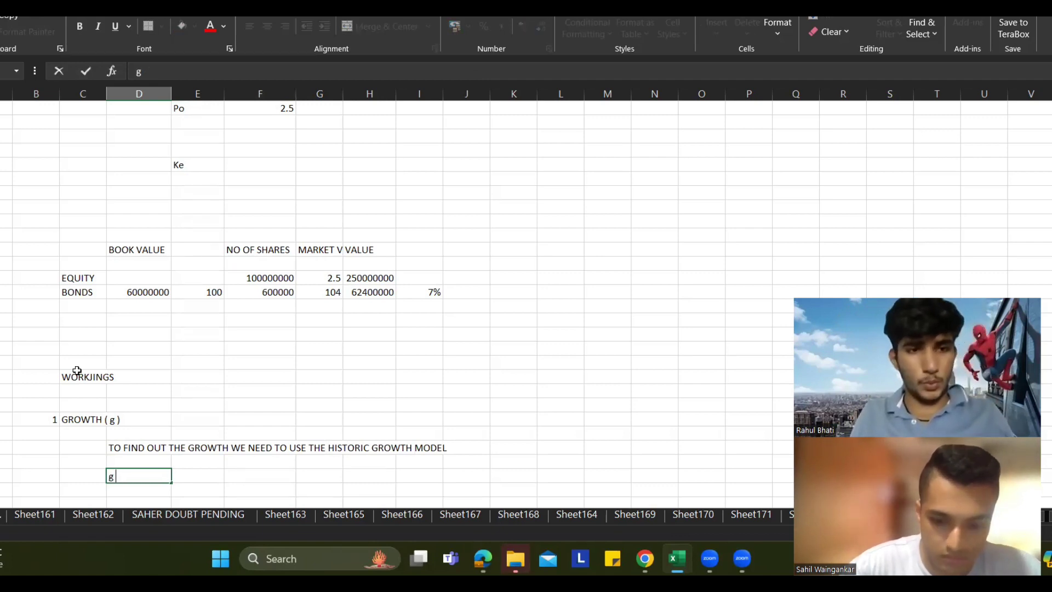
pyautogui.write(' = (')
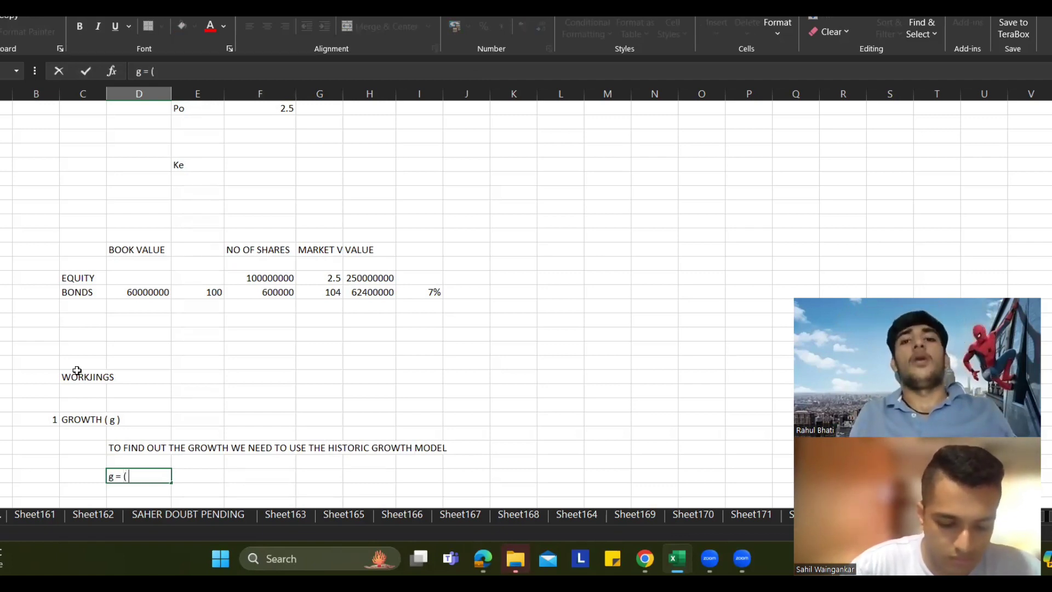
pyautogui.write(' Curren')
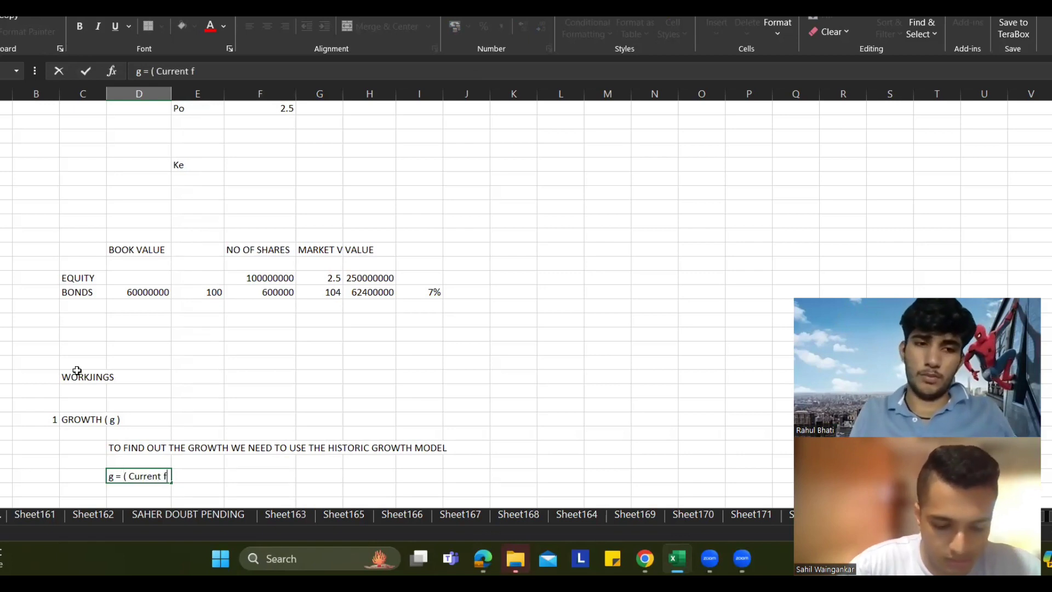
pyautogui.write('t year divid')
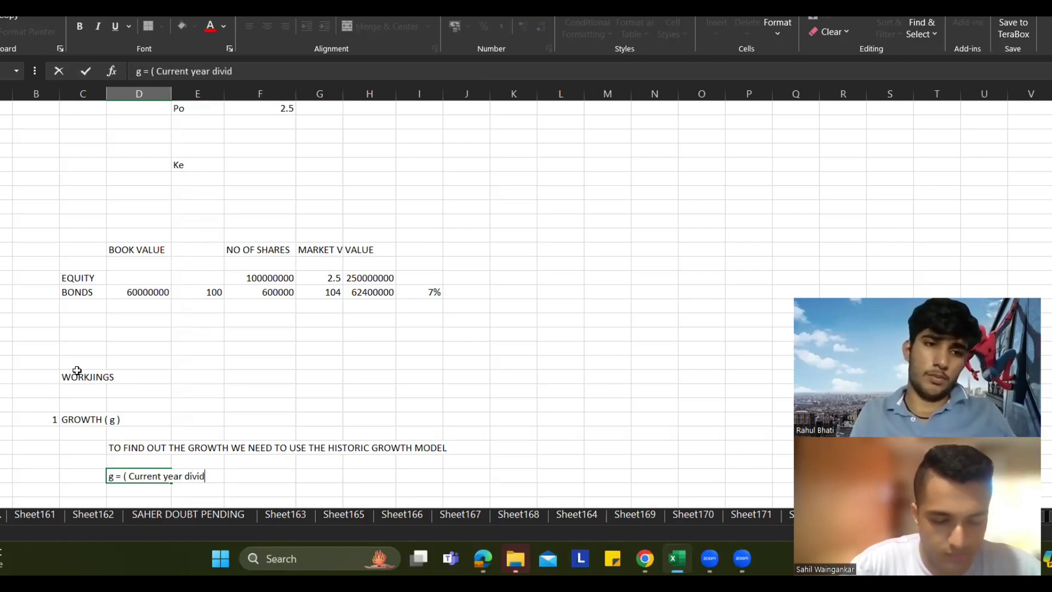
pyautogui.write('end / ')
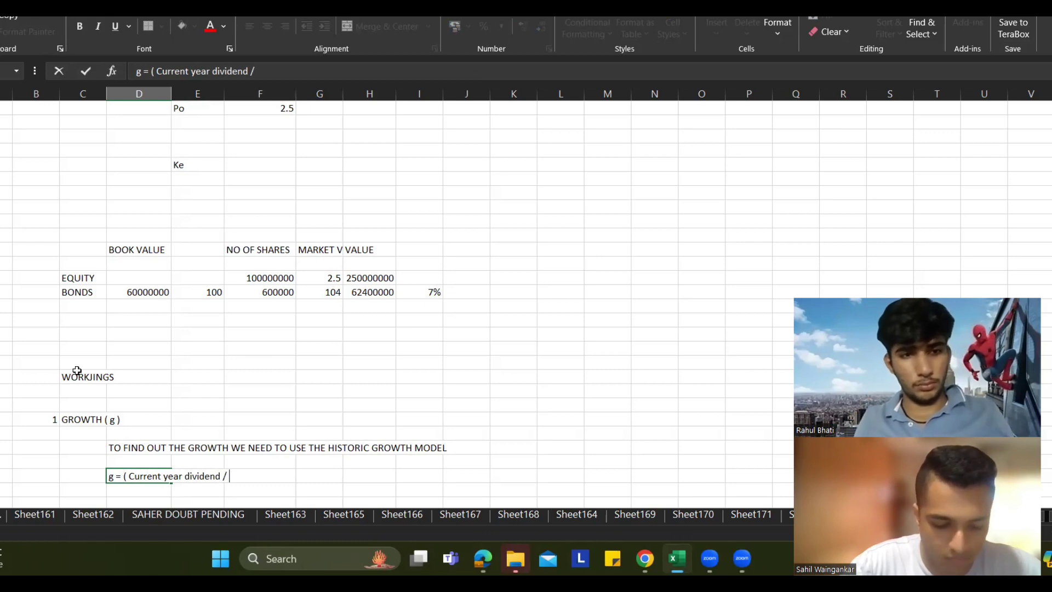
pyautogui.write('Dividend n')
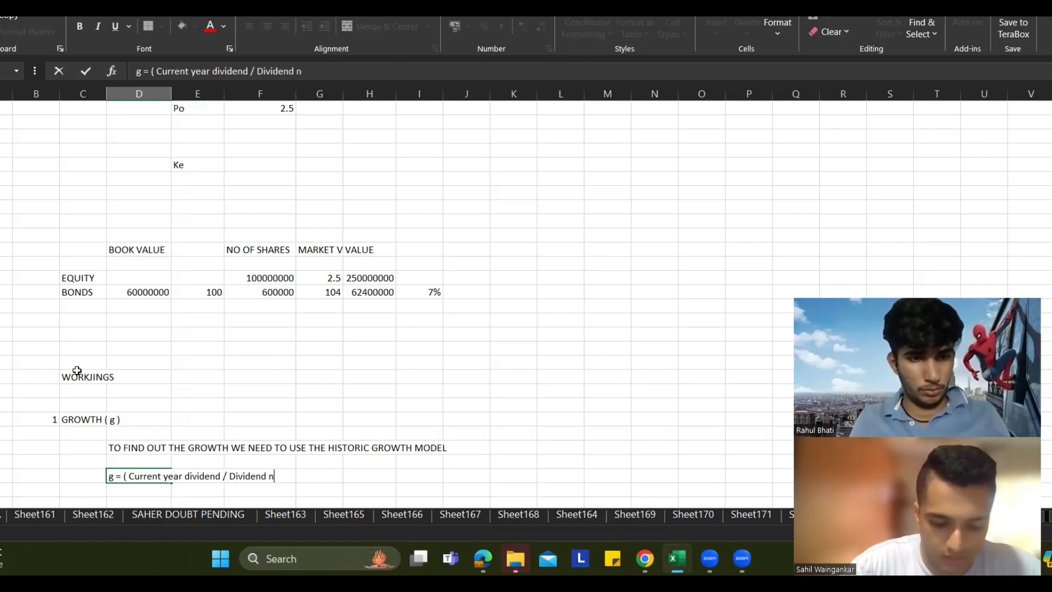
pyautogui.write(' number of years')
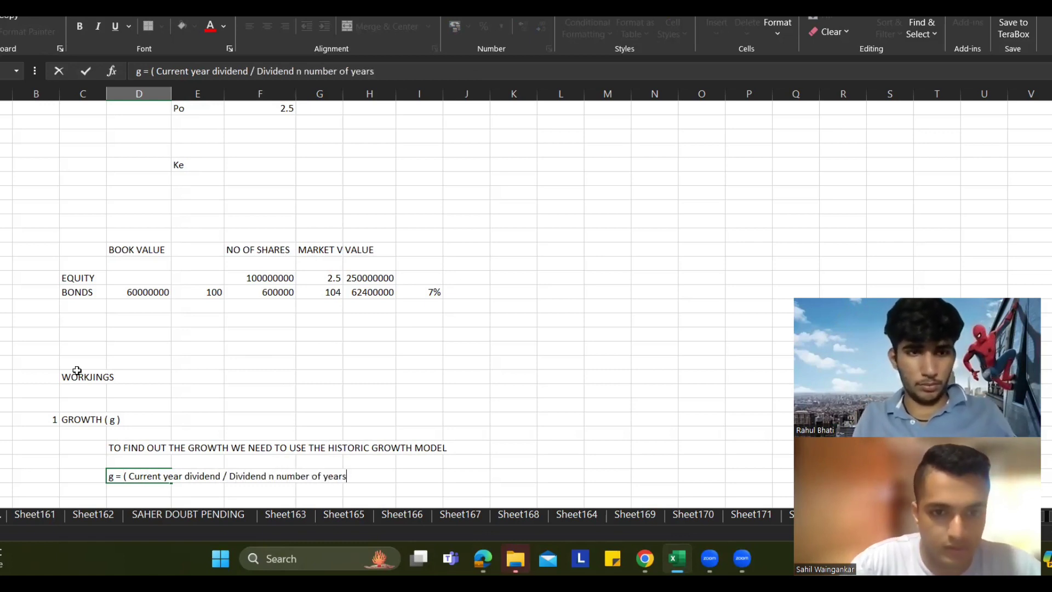
pyautogui.write(' ago ')
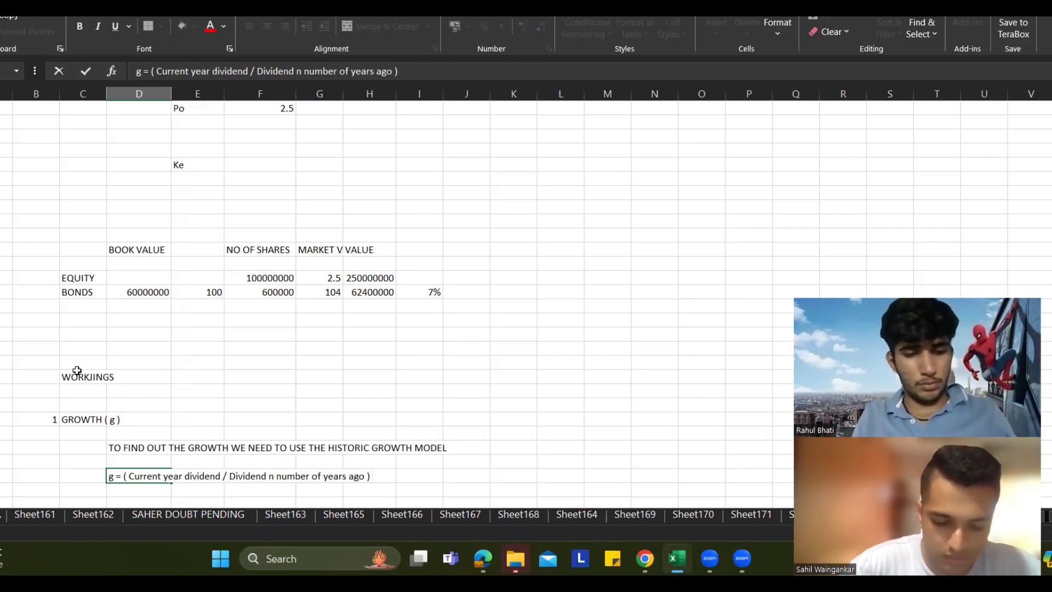
pyautogui.write(') ^ 1/2')
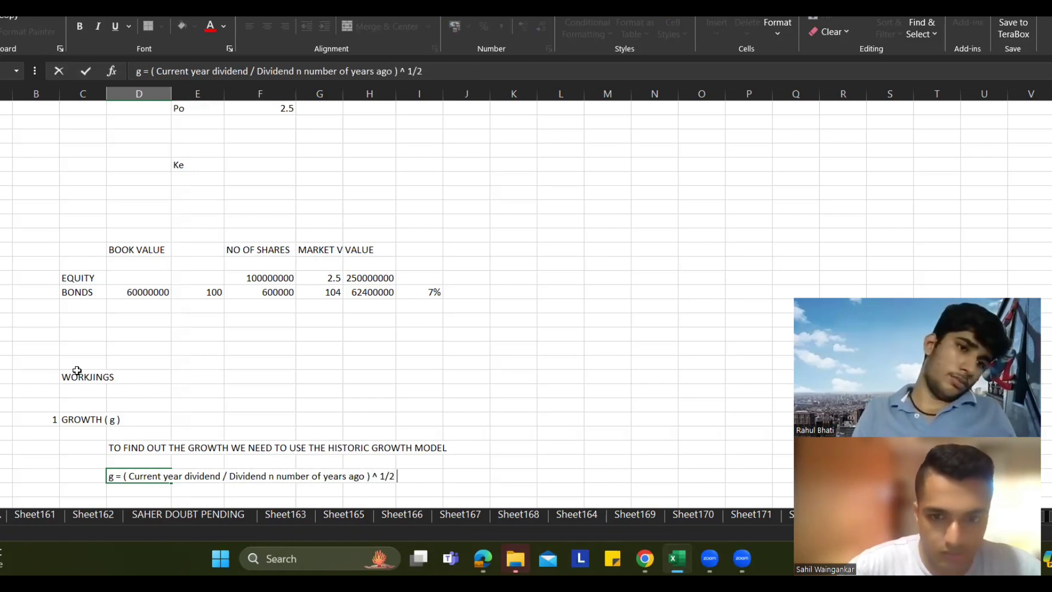
pyautogui.write(' - 1')
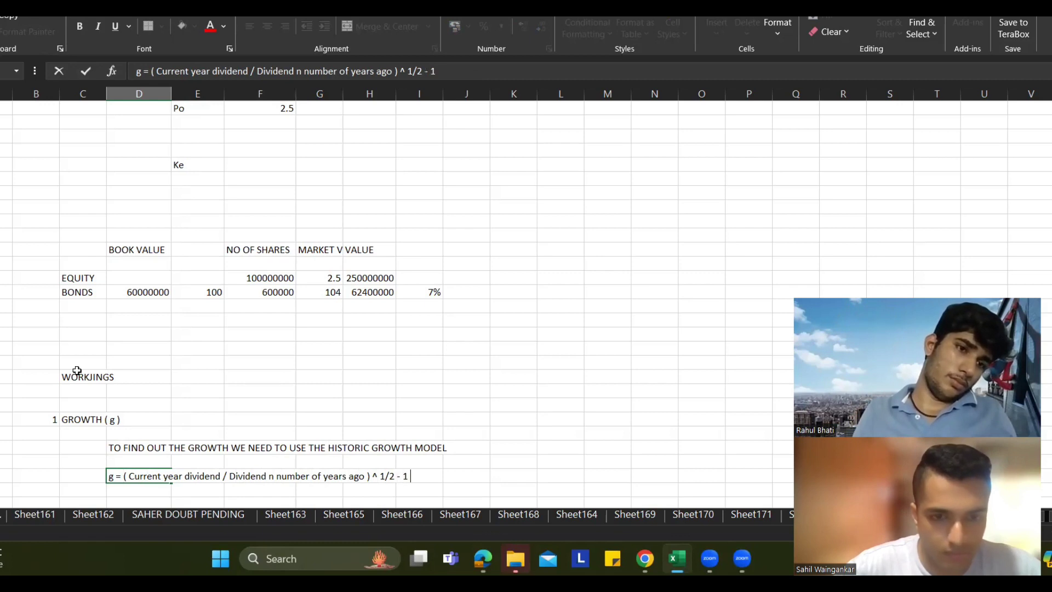
pyautogui.press('Return')
pyautogui.press('Return')
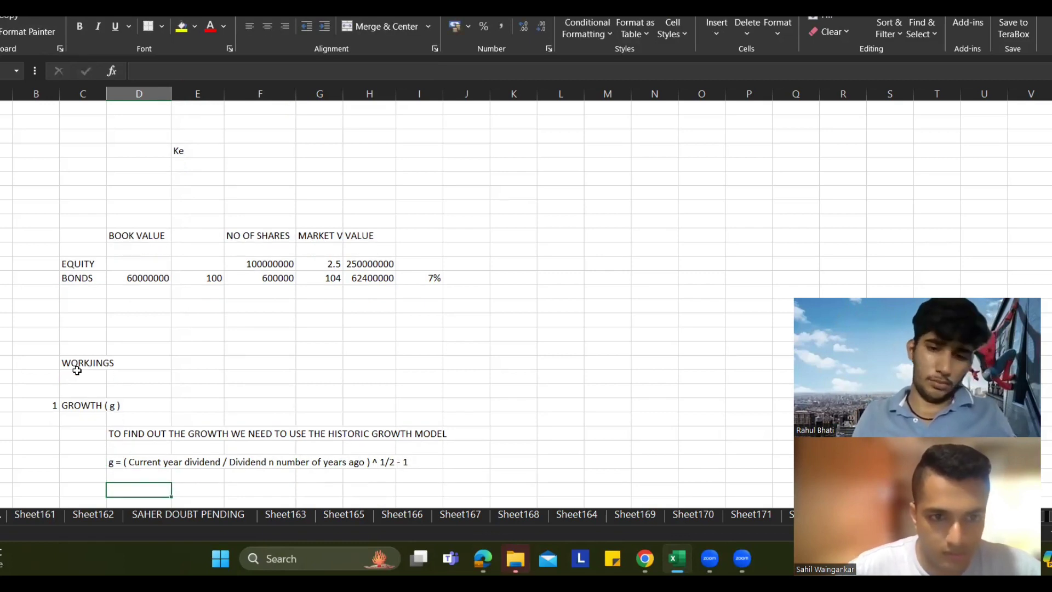
# Step: List the labels "Current year dividend", "Dividend n number of years ago" and "n" in consecutive column D rows below the growth formula
pyautogui.write('Curen')
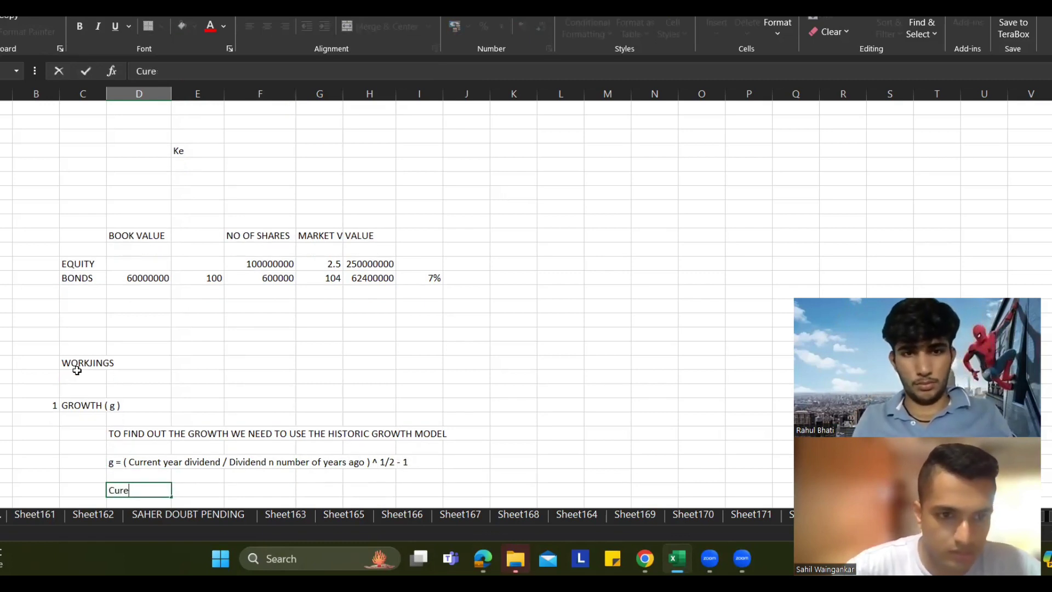
pyautogui.press('BackSpace')
pyautogui.write('reb')
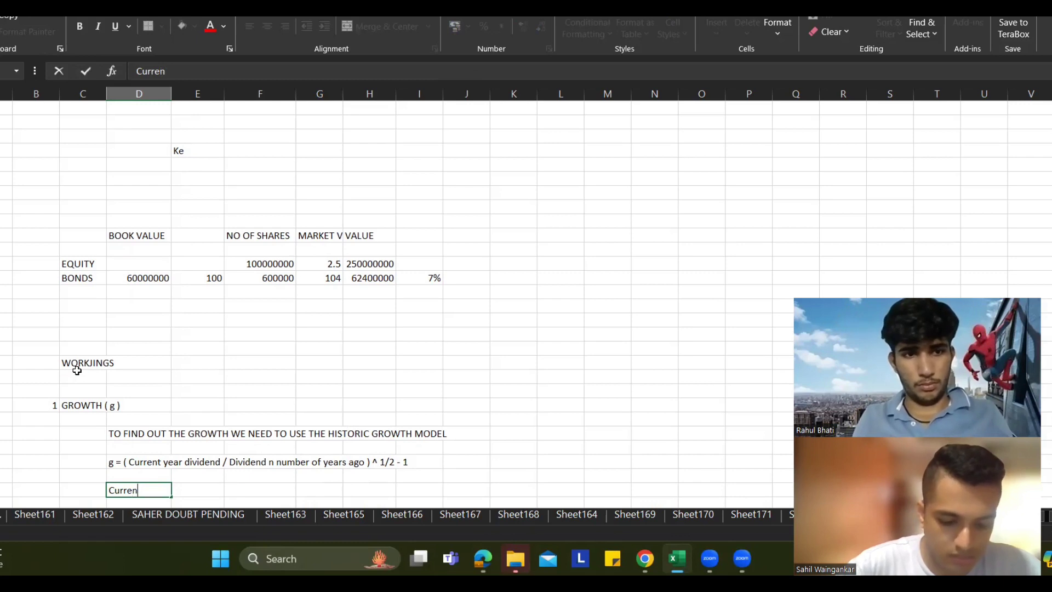
pyautogui.write('t year f')
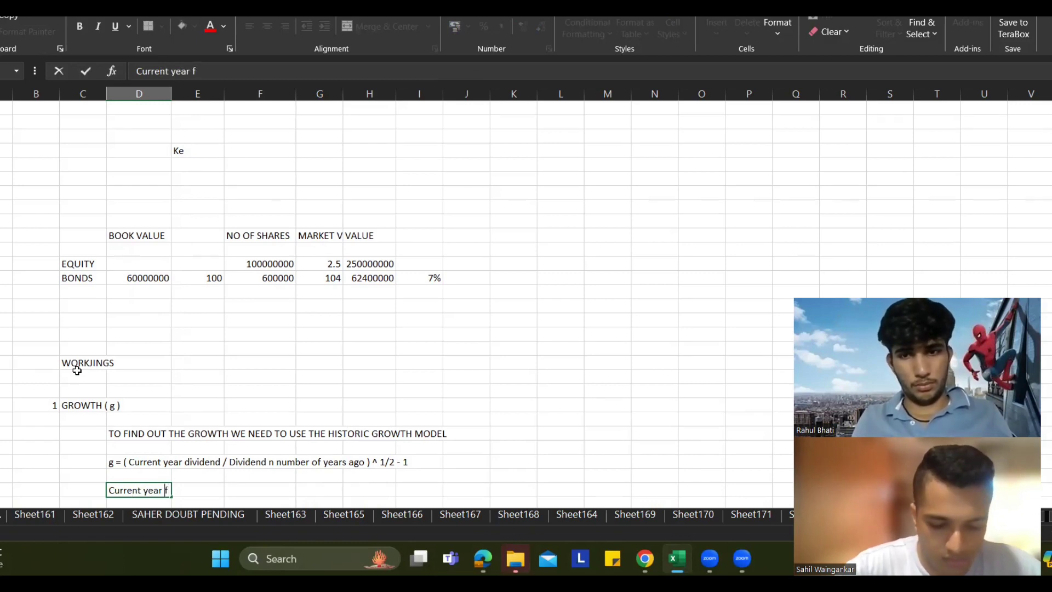
pyautogui.press('BackSpace')
pyautogui.write('dividend')
pyautogui.press('Return')
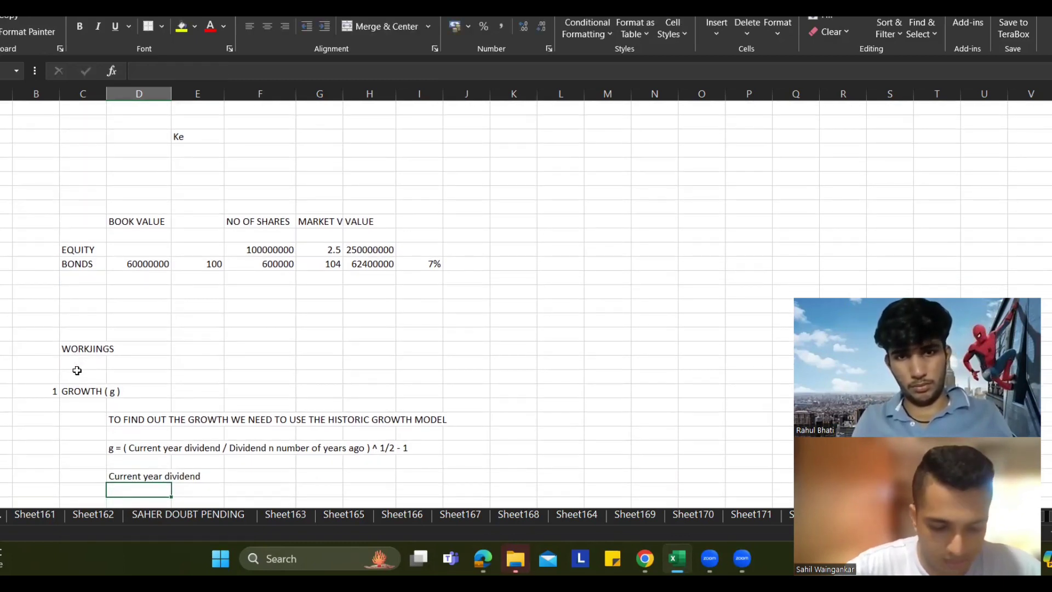
pyautogui.write('Di')
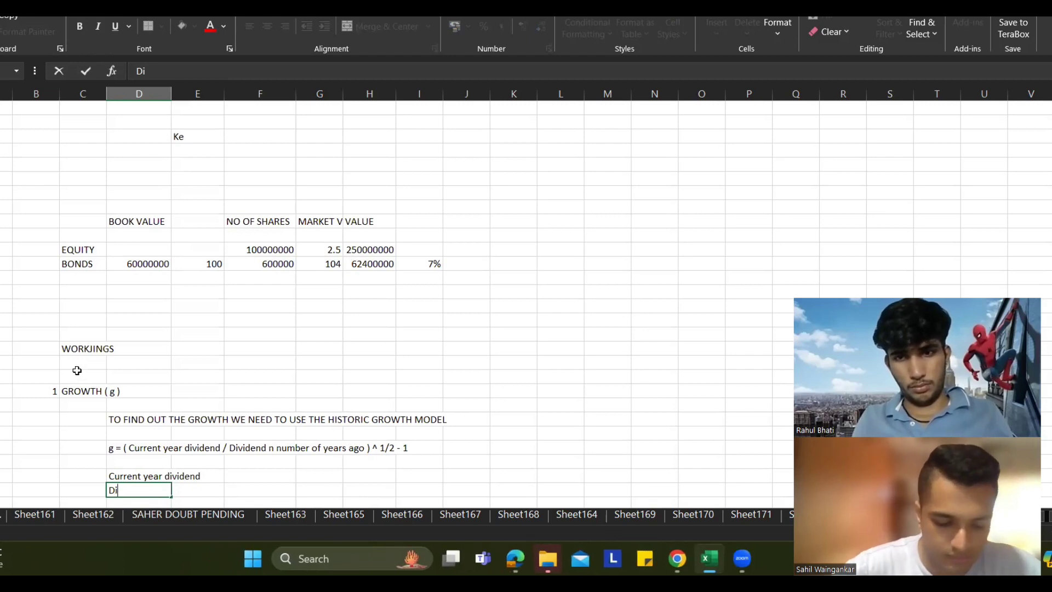
pyautogui.write('vidend n nu')
pyautogui.write('mbe')
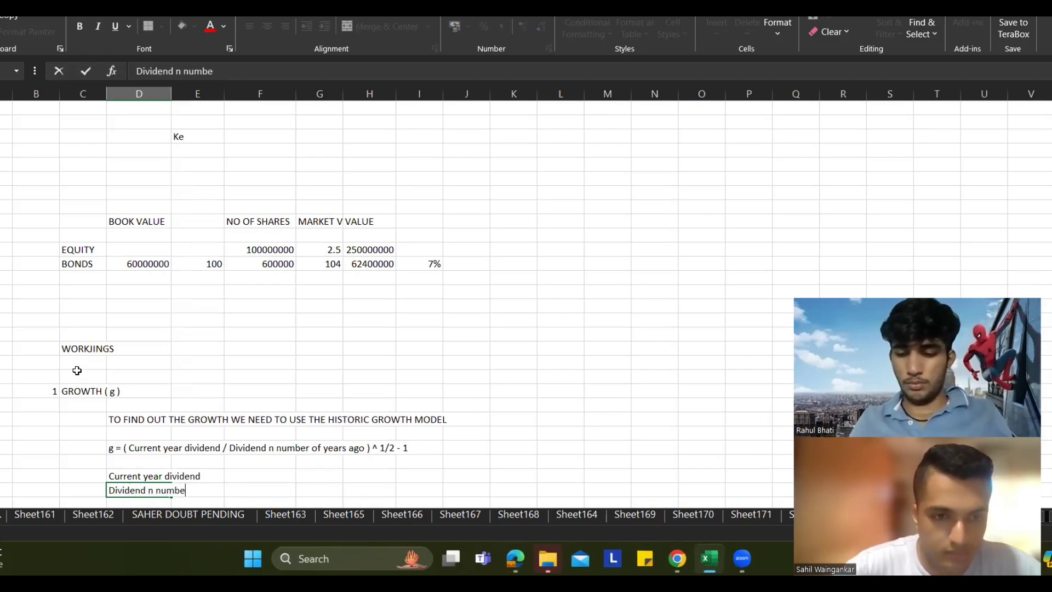
pyautogui.write('r of years ago')
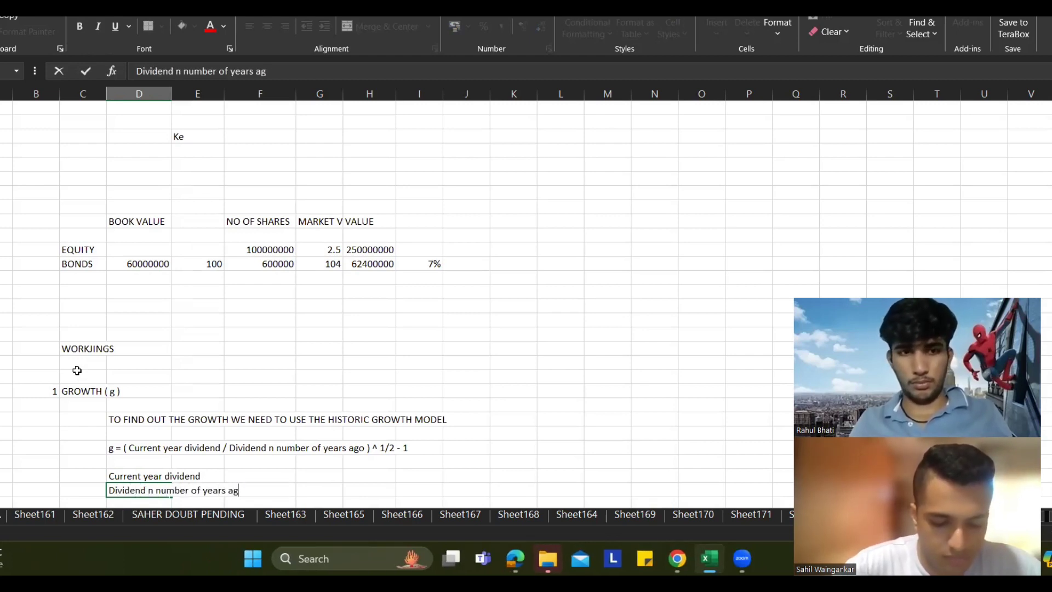
pyautogui.press('Return')
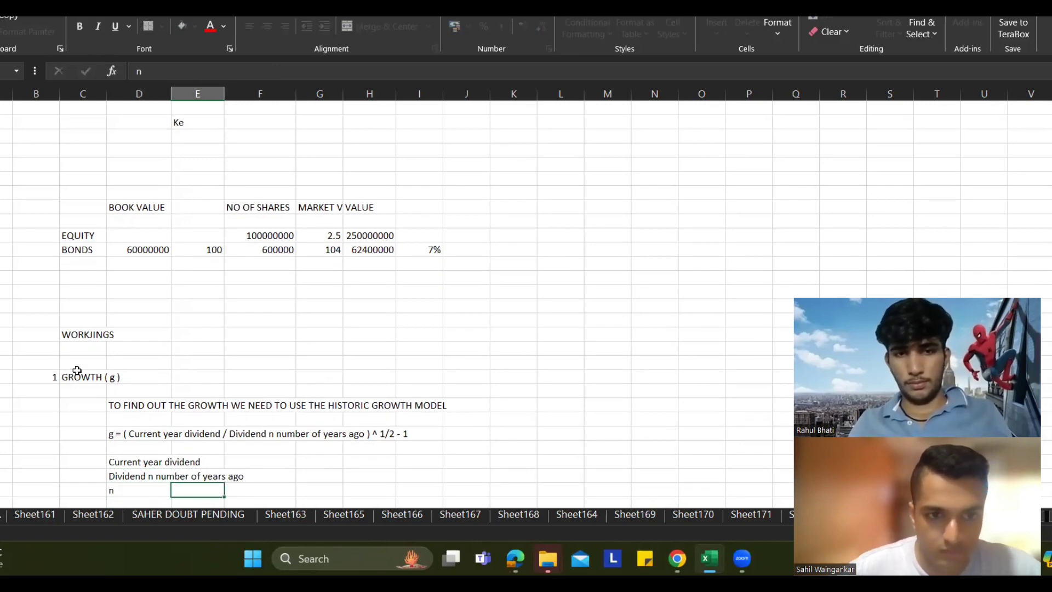
# Step: Check the 20X4 dividend per share in the question and enter 21.80 in column E beside "Current year dividend"
pyautogui.hotkey('alt', 'Tab')
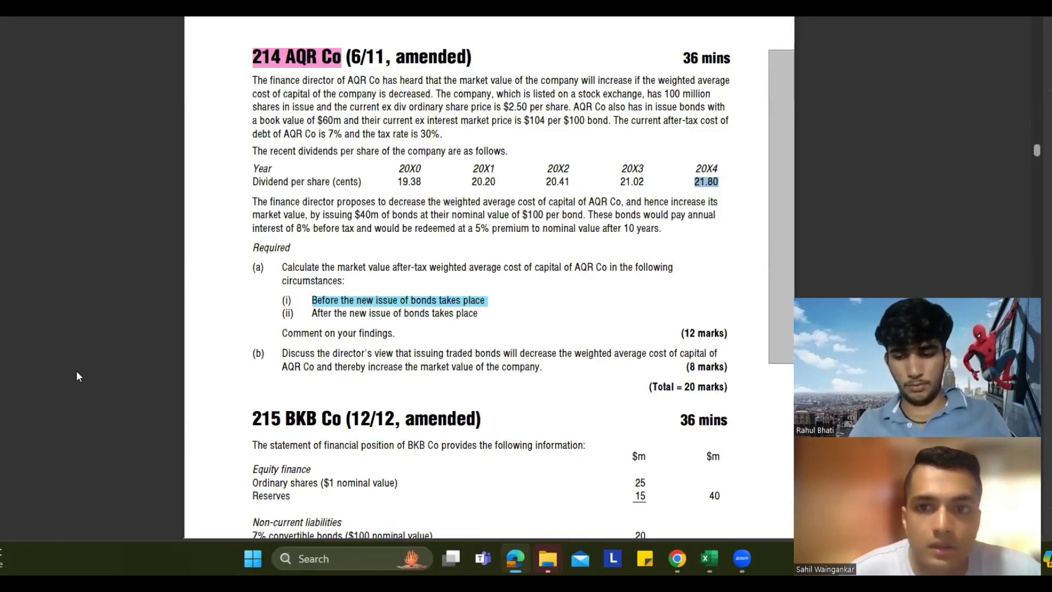
pyautogui.hotkey('alt', 'Tab')
pyautogui.press('Up')
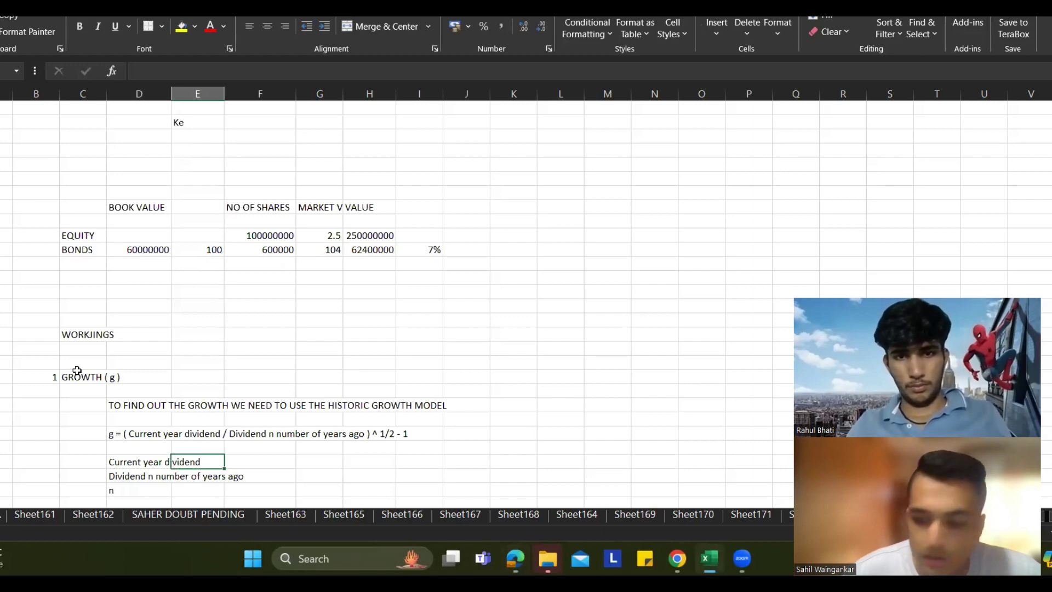
pyautogui.write('21.80')
pyautogui.press('Return')
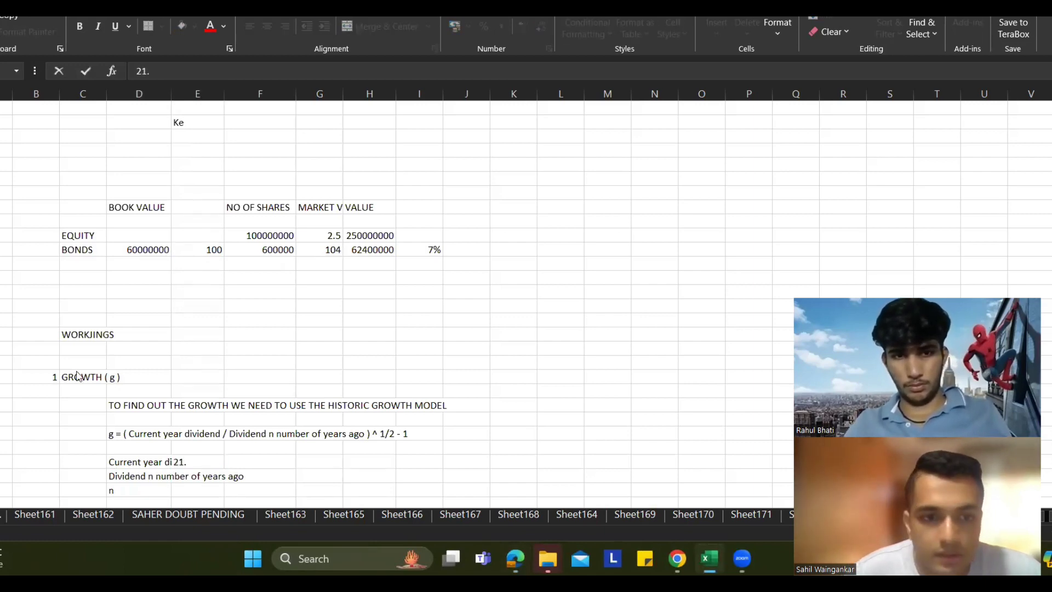
# Step: Enter the question's 20X0 dividend of 19.38 in column E beside "Dividend n number of years ago", and return to the question document
pyautogui.hotkey('alt', 'Tab')
pyautogui.hotkey('alt', 'Tab')
pyautogui.press('Down')
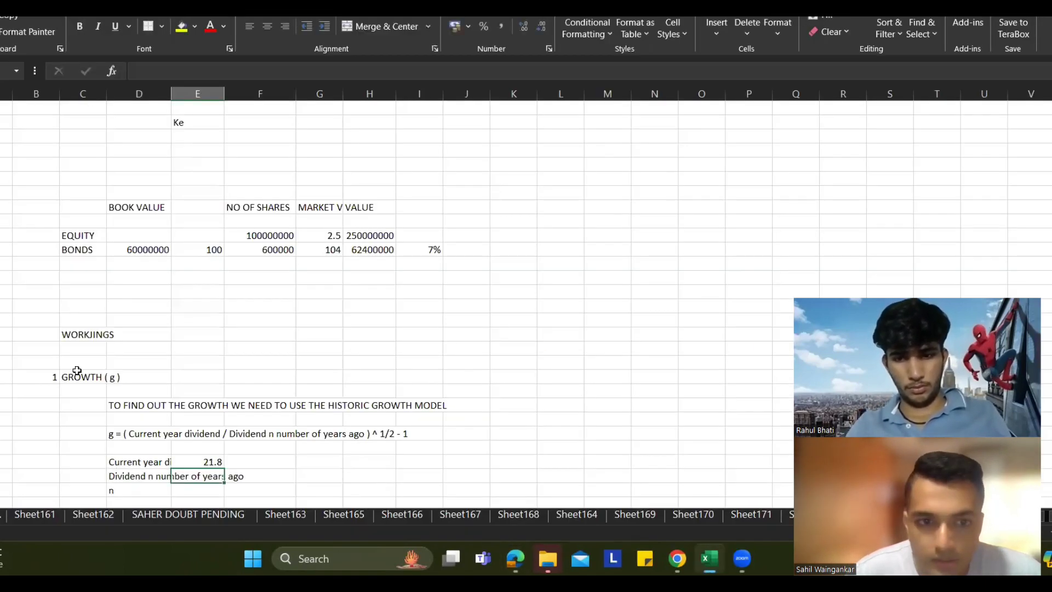
pyautogui.hotkey('alt', 'Tab')
pyautogui.hotkey('alt', 'Tab')
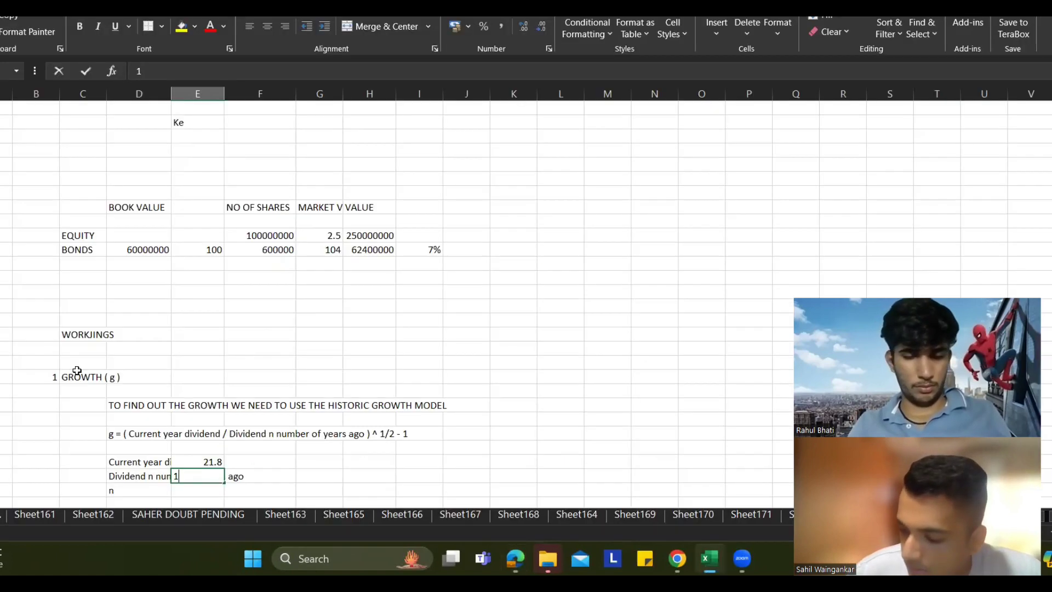
pyautogui.write('19.38')
pyautogui.press('Return')
pyautogui.hotkey('alt', 'Tab')
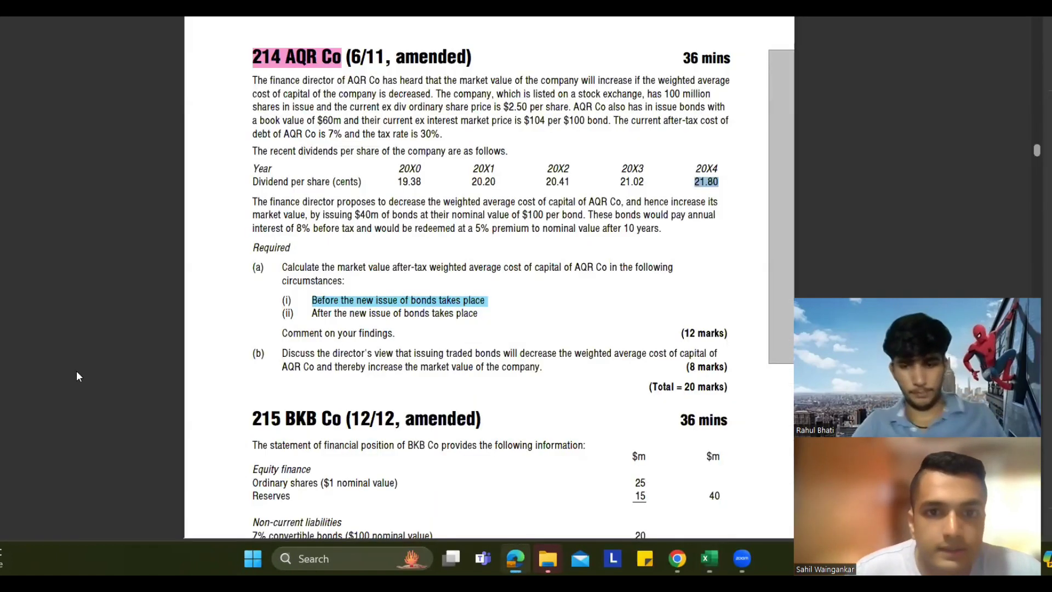
# Step: Check the years of the dividend history in the question and enter 4 in column E beside "n"
pyautogui.click(538, 201)
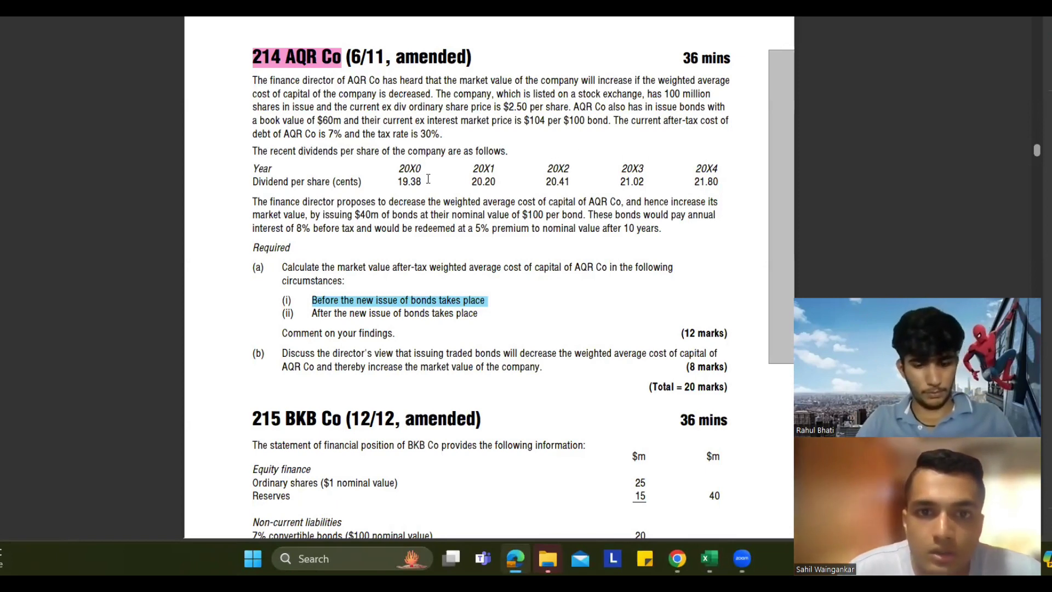
pyautogui.hotkey('alt', 'Tab')
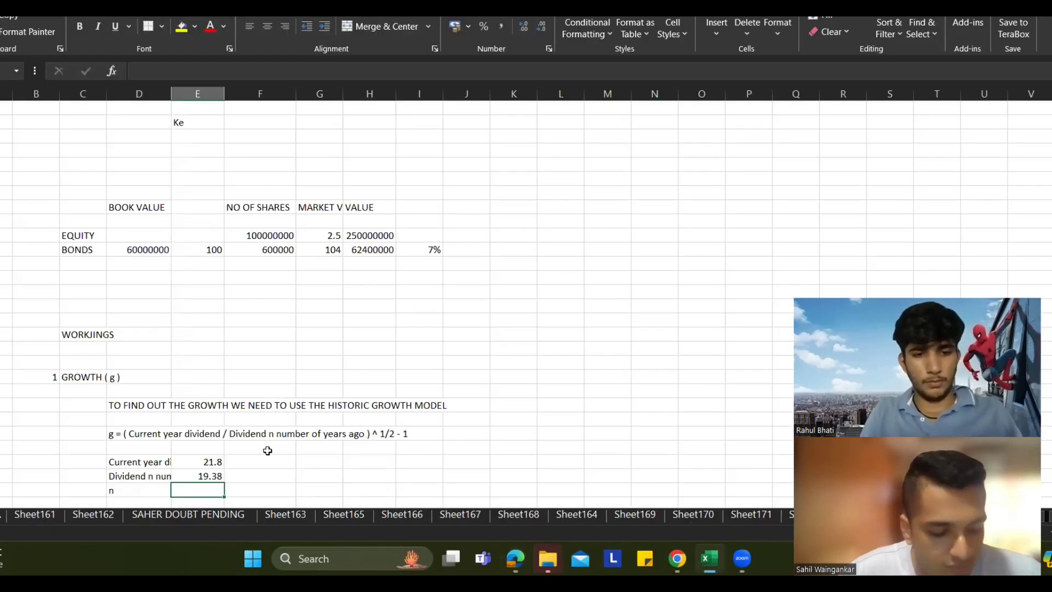
pyautogui.write('4')
pyautogui.scroll(-3, 165, 384)
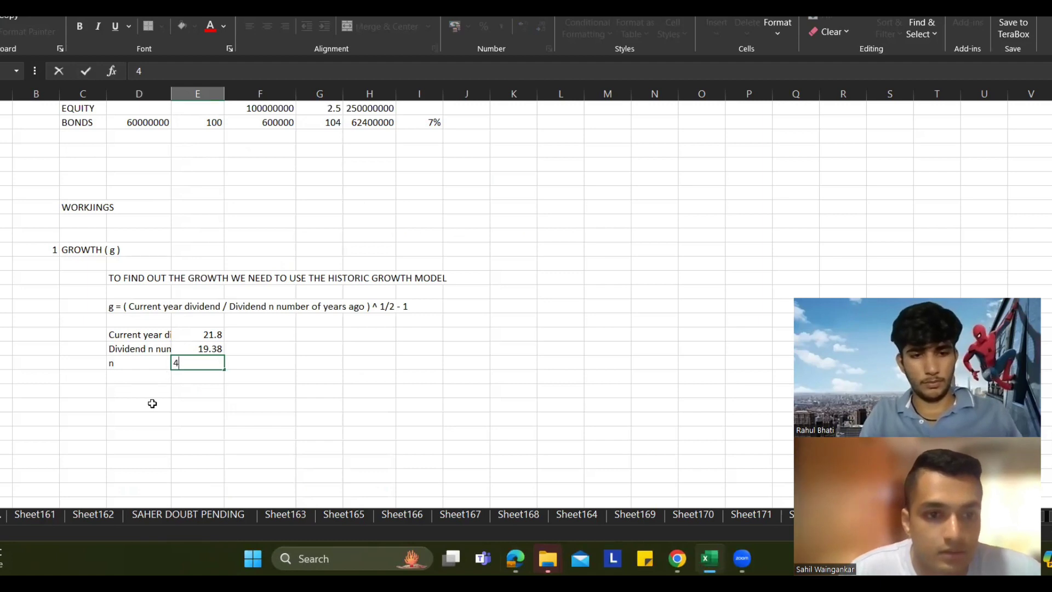
pyautogui.click(189, 400)
# Step: In E48, divide the current year dividend in E44 by the dividend n years ago in E45
pyautogui.click(198, 389)
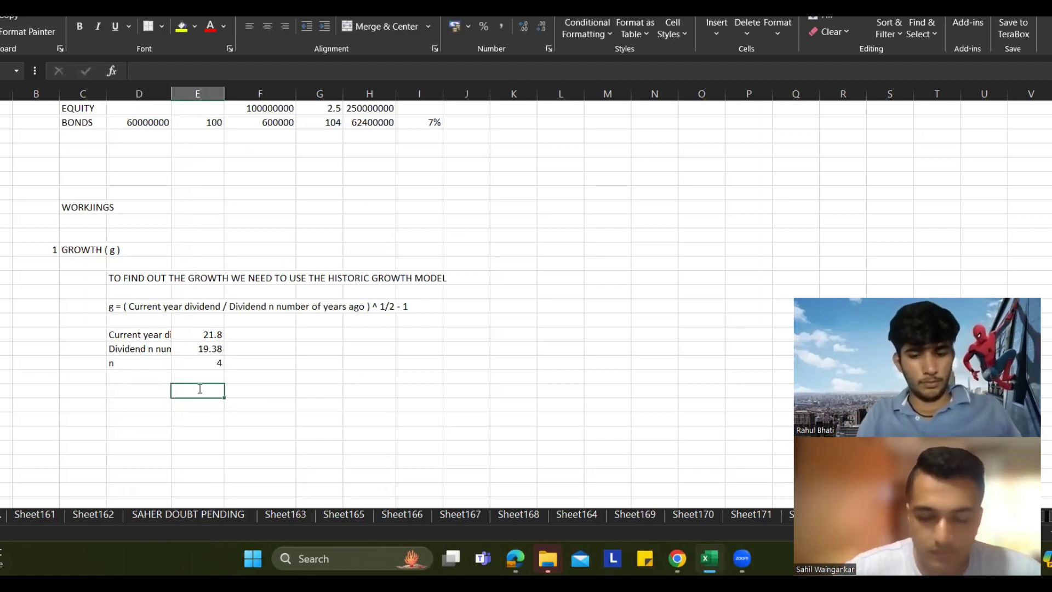
pyautogui.write('=')
pyautogui.press('Up')
pyautogui.press('Up')
pyautogui.press('Up')
pyautogui.write('/')
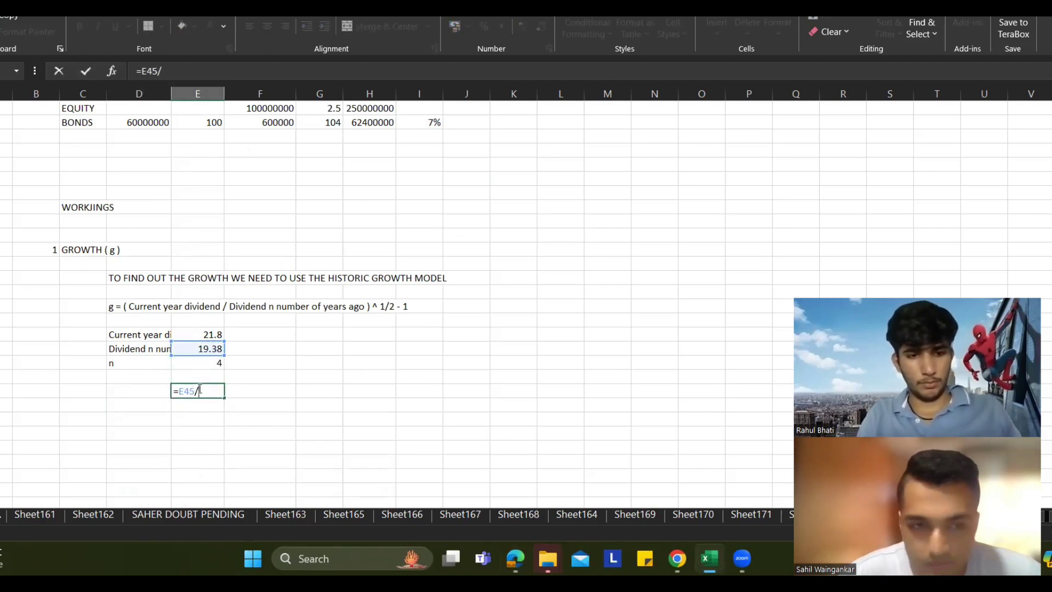
pyautogui.press('Up')
pyautogui.press('Up')
pyautogui.press('Up')
pyautogui.press('BackSpace')
pyautogui.press('BackSpace')
pyautogui.press('BackSpace')
pyautogui.press('BackSpace')
pyautogui.press('BackSpace')
pyautogui.press('BackSpace')
pyautogui.press('BackSpace')
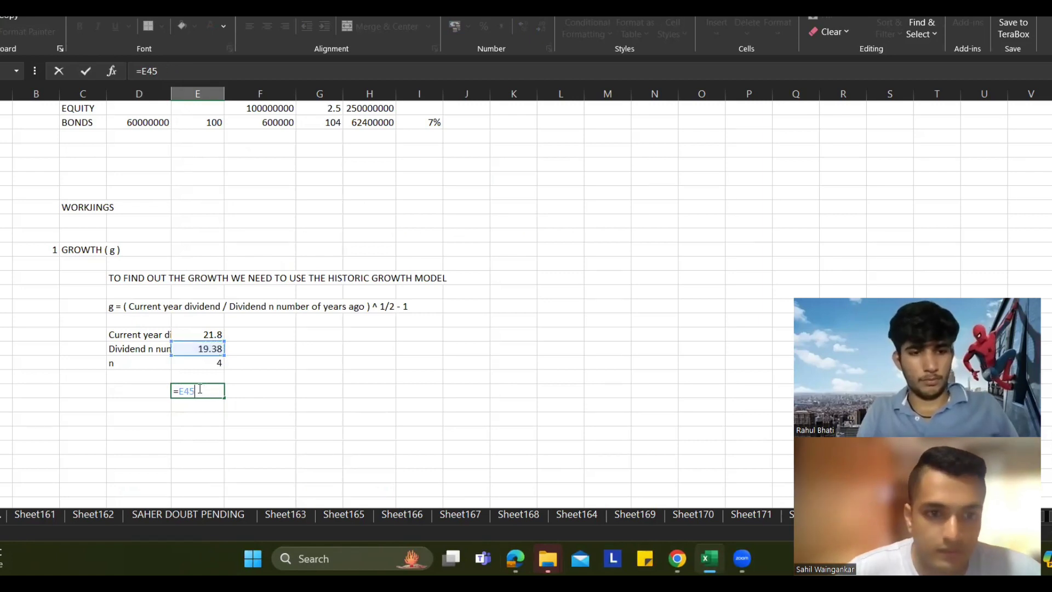
pyautogui.press('Up')
pyautogui.press('Up')
pyautogui.press('Up')
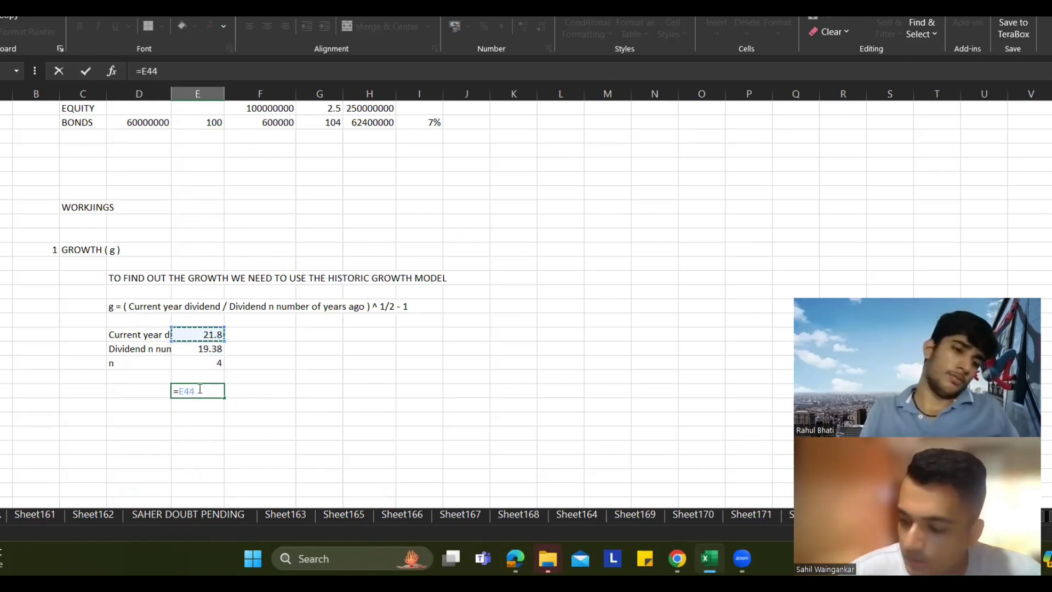
pyautogui.write('-')
pyautogui.press('Up')
pyautogui.press('Up')
pyautogui.press('BackSpace')
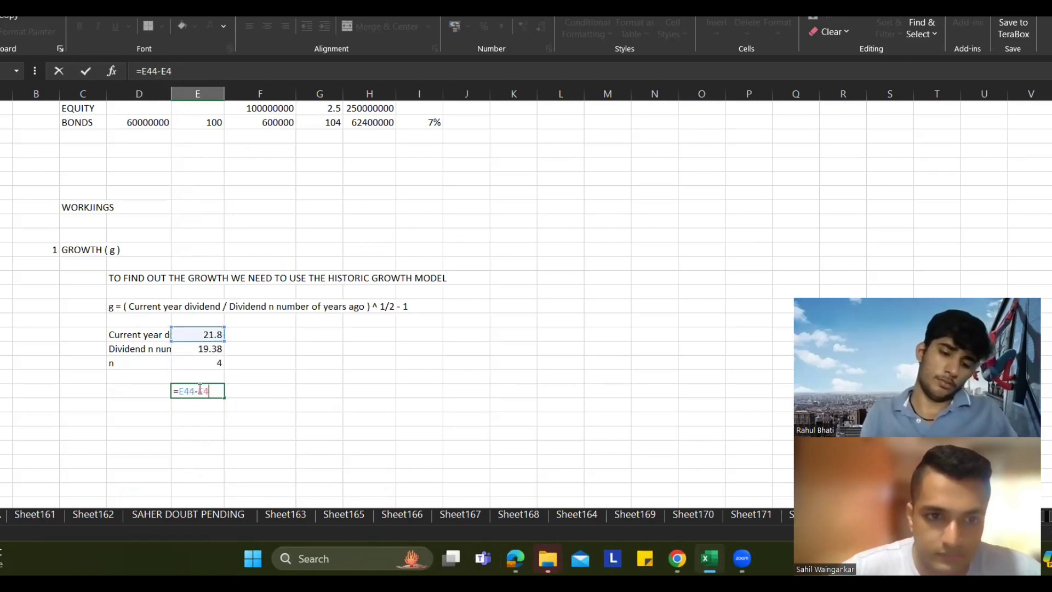
pyautogui.press('BackSpace')
pyautogui.press('BackSpace')
pyautogui.press('BackSpace')
pyautogui.write('/')
pyautogui.press('Up')
pyautogui.press('Up')
pyautogui.press('Up')
pyautogui.press('Return')
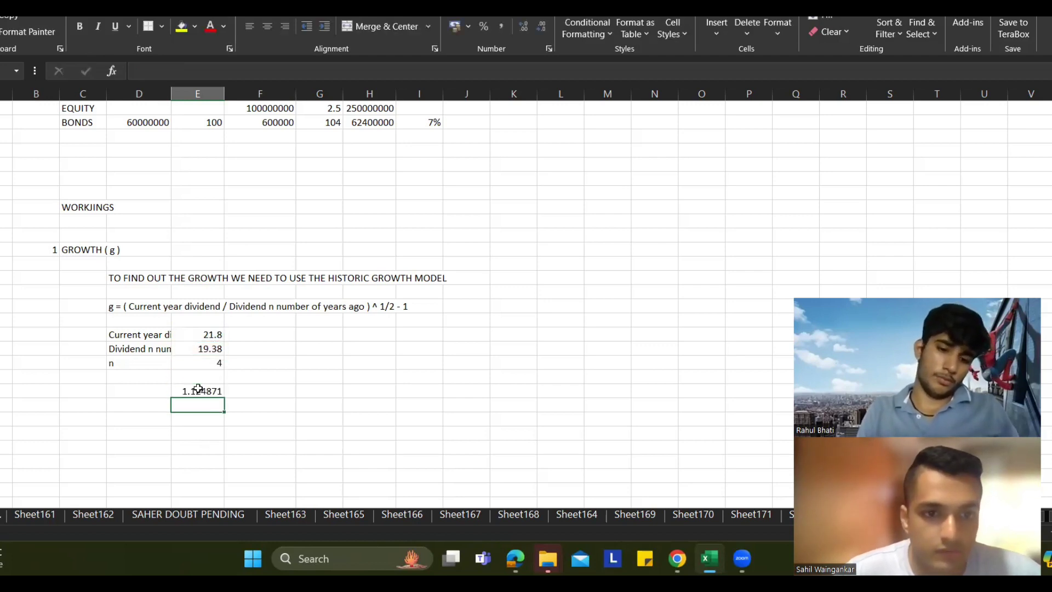
# Step: Label the row below the dividend ratio "power" and calculate =power(E48,1/4) beside it in column E
pyautogui.press('Left')
pyautogui.write('powe')
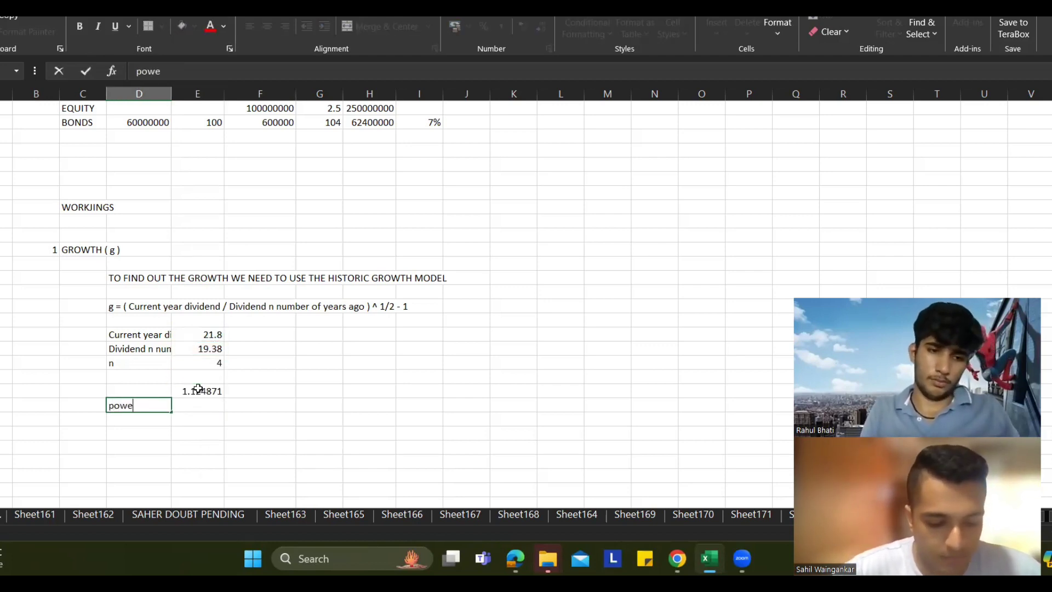
pyautogui.press('Return')
pyautogui.press('Right')
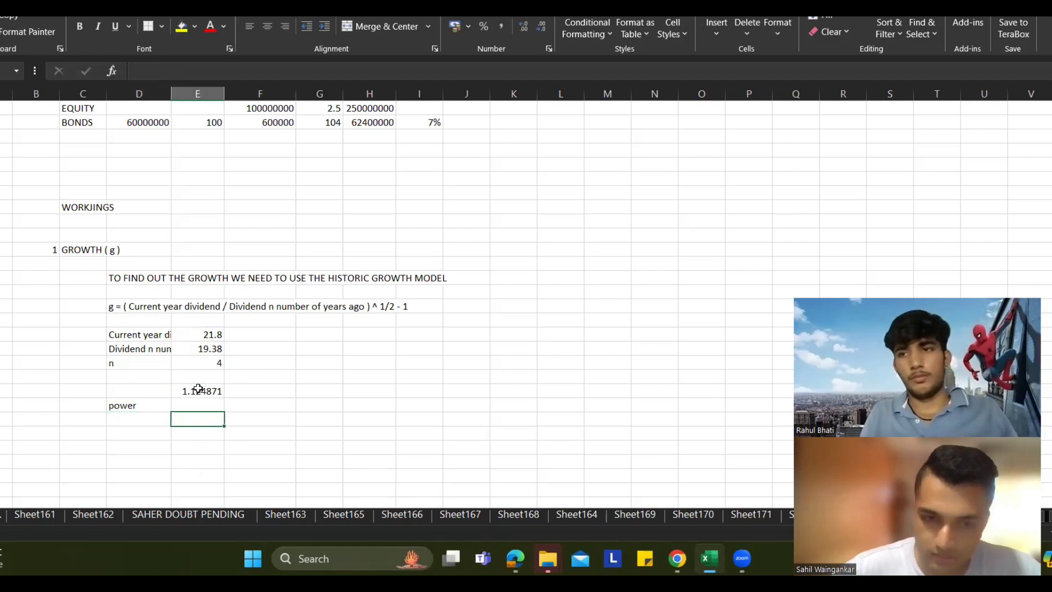
pyautogui.press('Up')
pyautogui.write('=powe')
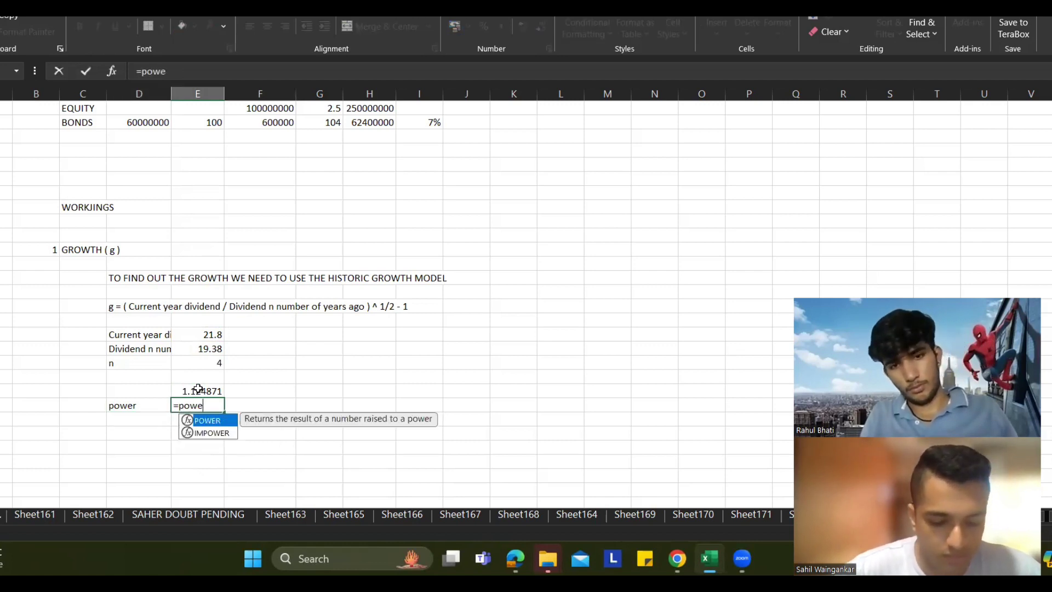
pyautogui.write('r(')
pyautogui.press('Up')
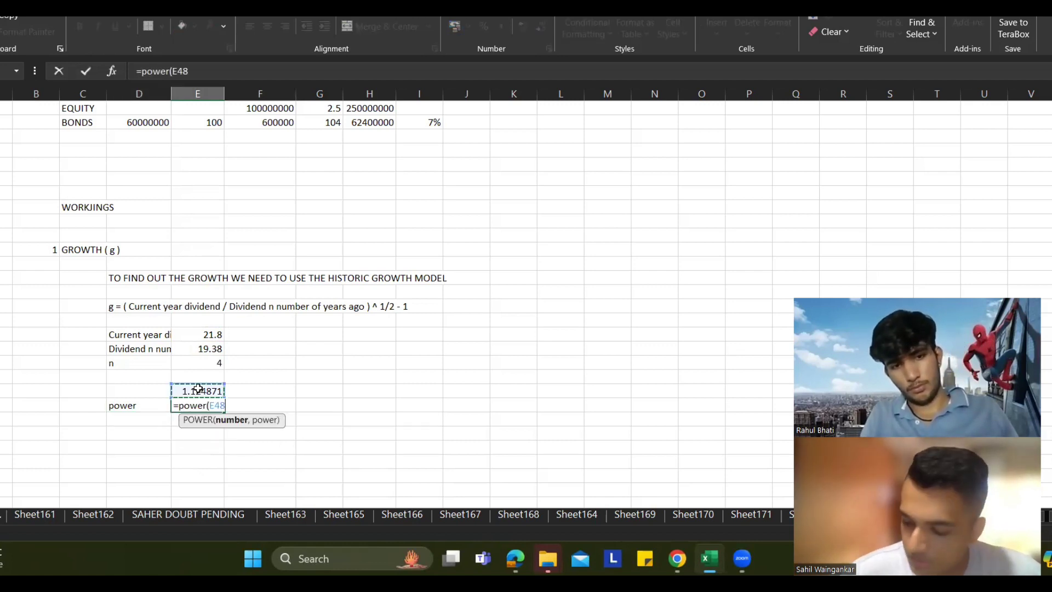
pyautogui.write(',')
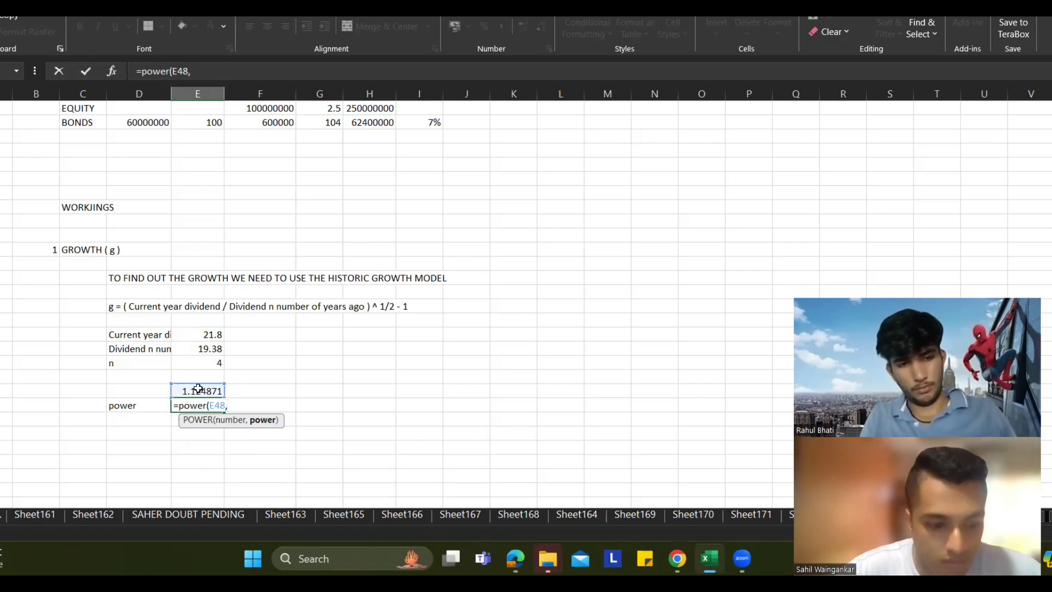
pyautogui.write('1/')
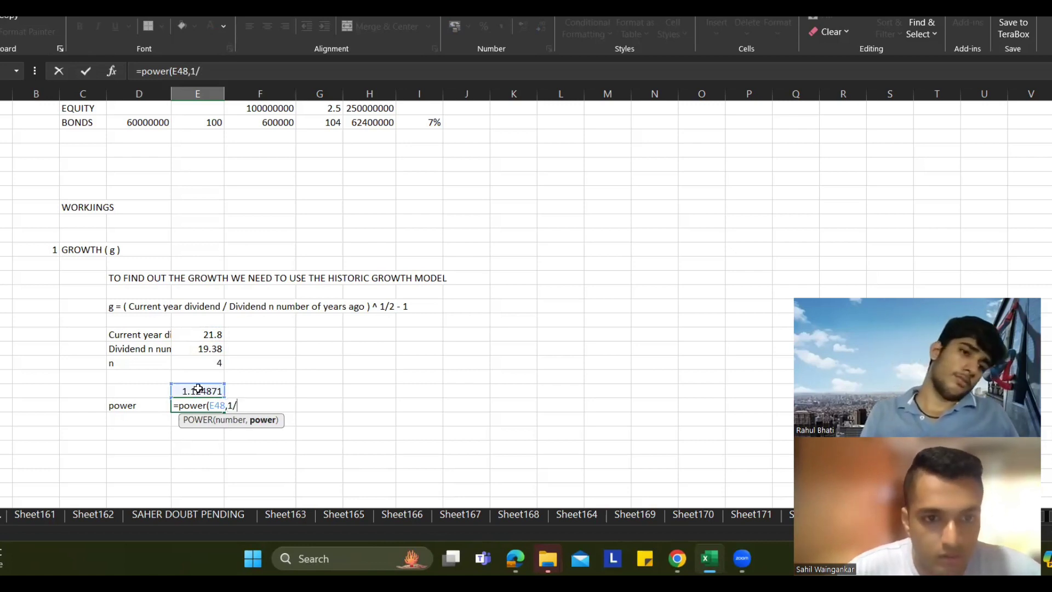
pyautogui.write('4)')
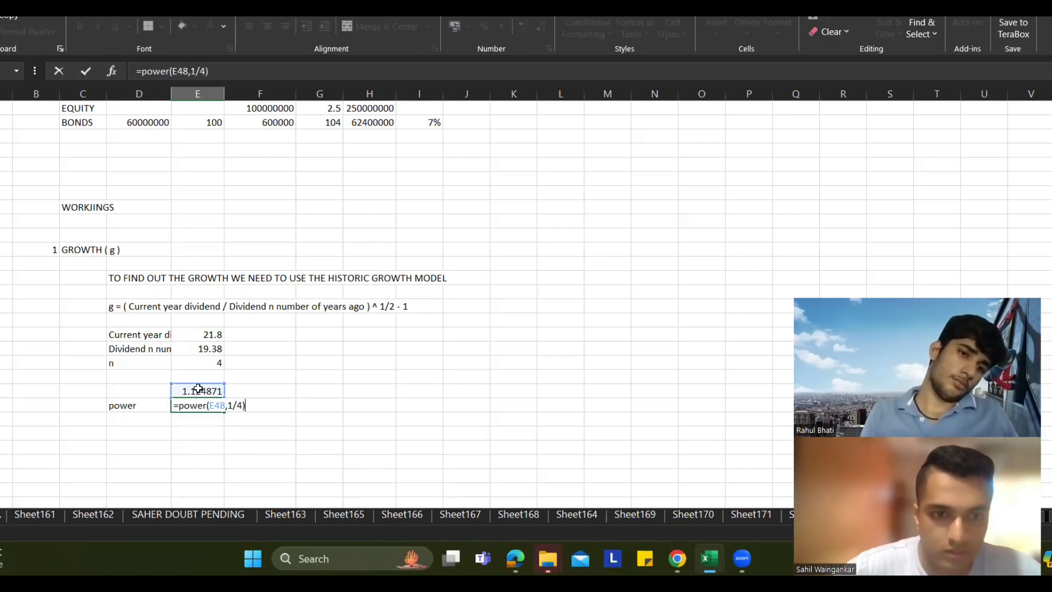
pyautogui.press('Return')
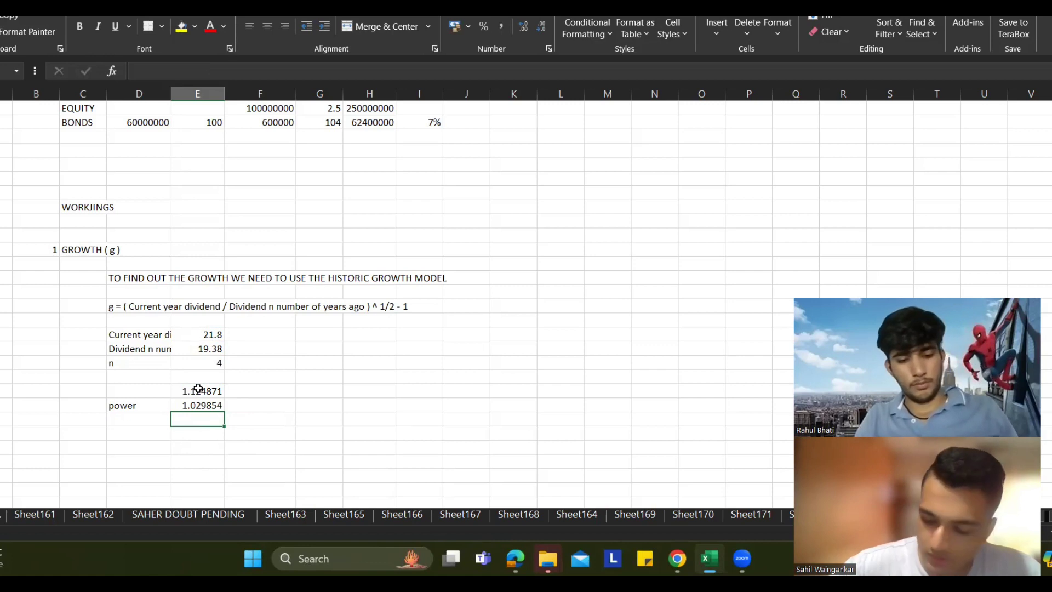
# Step: Add the label "g" in column D, leaving a blank row under "power", and enter 3% beside it
pyautogui.press('Down')
pyautogui.press('Left')
pyautogui.write('g')
pyautogui.press('Tab')
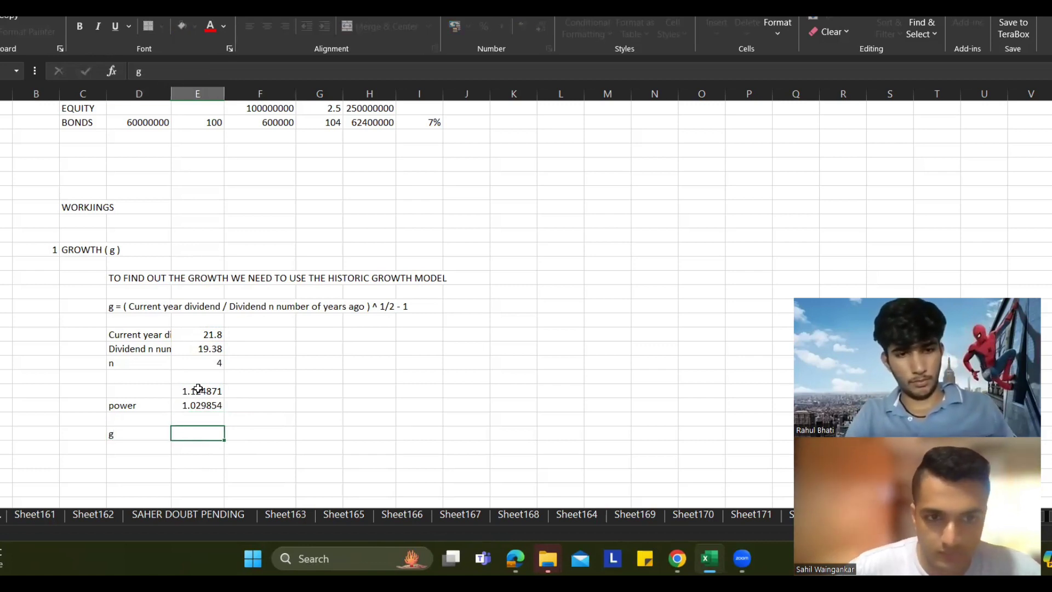
pyautogui.write('3%')
pyautogui.press('Up')
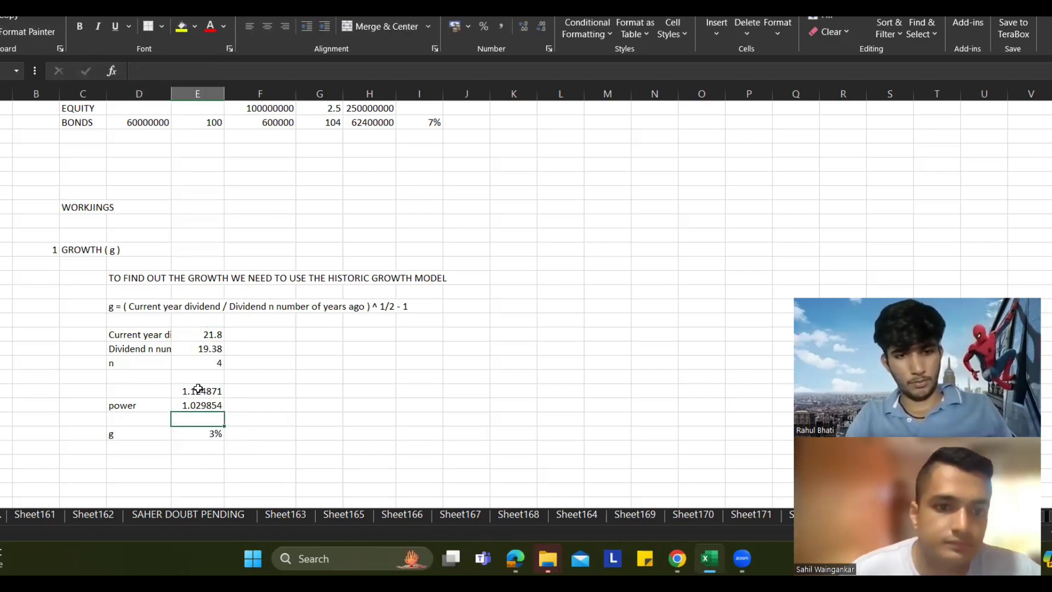
# Step: Link the g value in the FINDING KE section to the 3% growth figure in the workings
pyautogui.scroll(9, 208, 356)
pyautogui.click(262, 307)
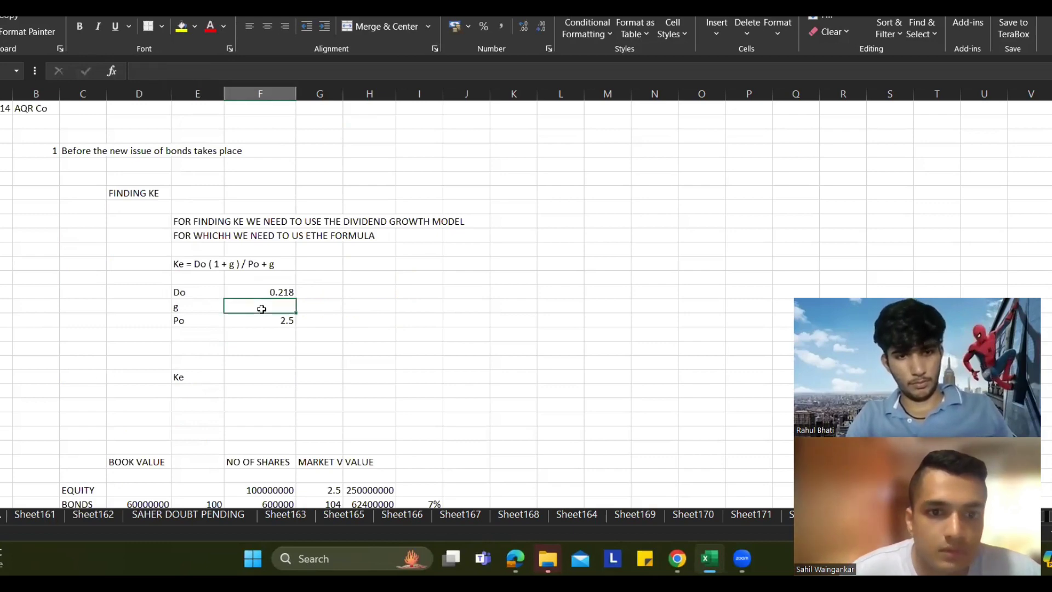
pyautogui.write('=')
pyautogui.scroll(-9, 290, 339)
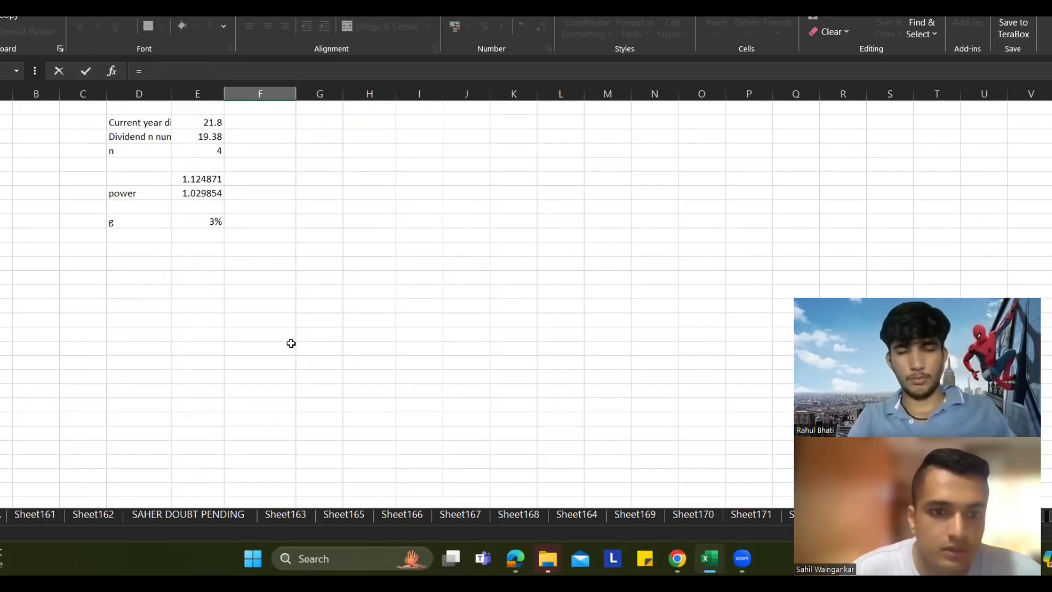
pyautogui.click(210, 222)
pyautogui.scroll(8, 210, 222)
pyautogui.hotkey('alt', 'Tab')
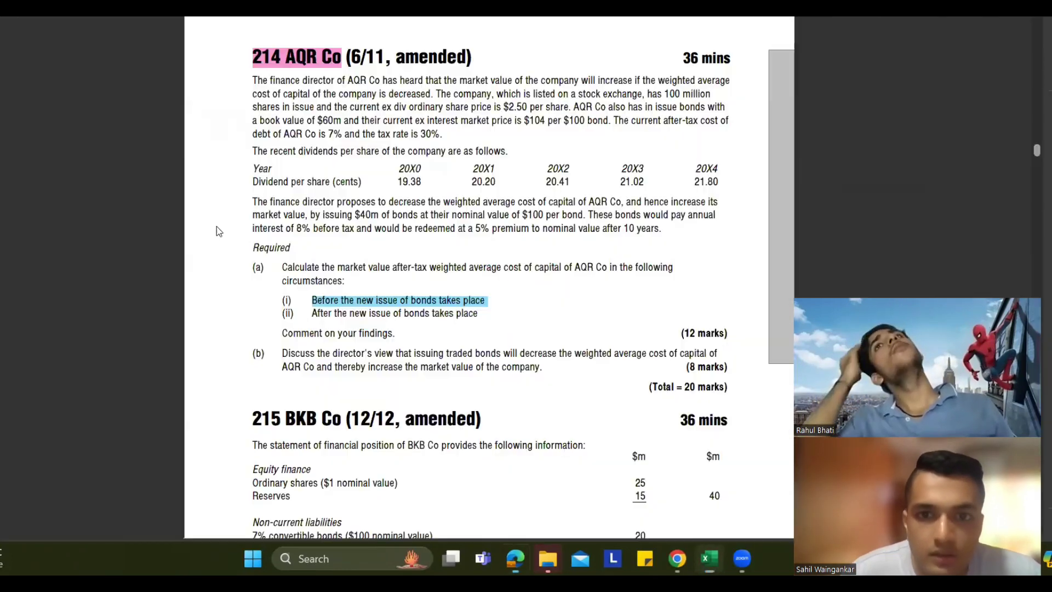
pyautogui.hotkey('alt', 'Tab')
pyautogui.scroll(-3, 256, 357)
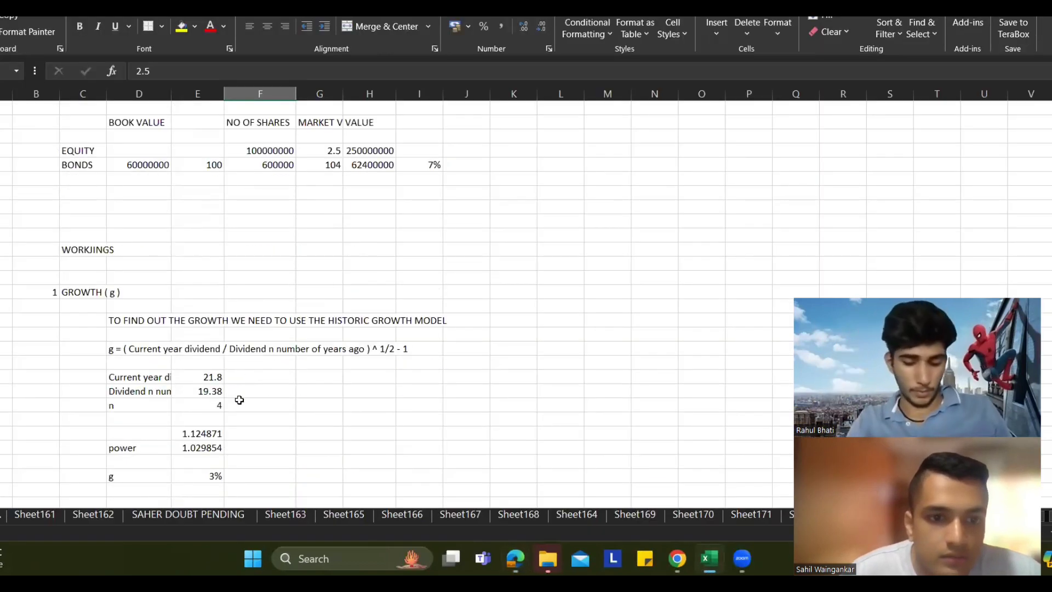
pyautogui.hotkey('alt', 'Tab')
pyautogui.hotkey('alt', 'Tab')
# Step: In F19, just above the Ke row, calculate the first part of the Ke formula as =F14*(1+F15)/F16
pyautogui.scroll(5, 331, 315)
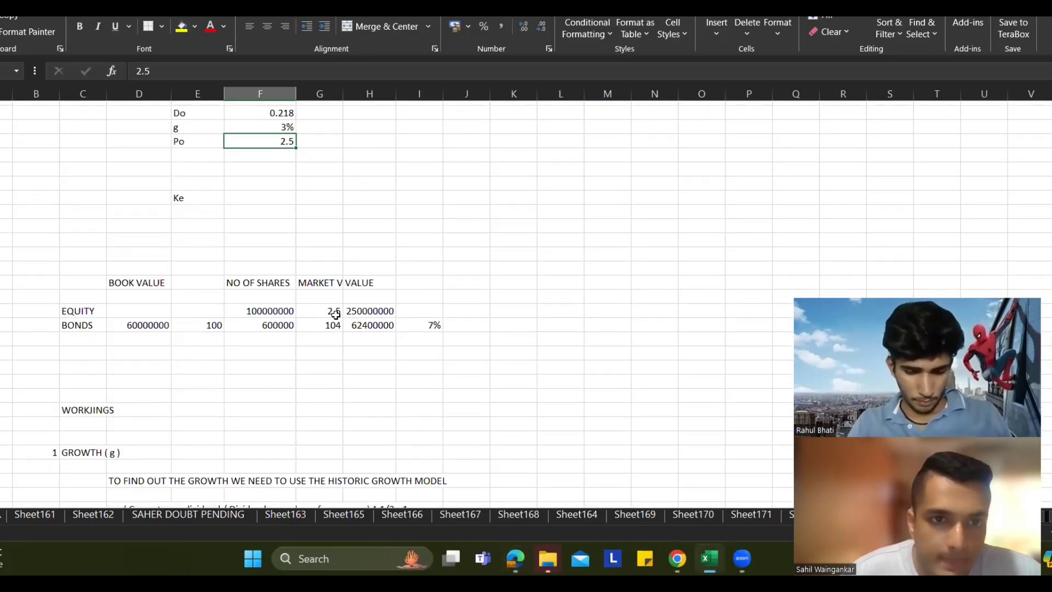
pyautogui.click(281, 247)
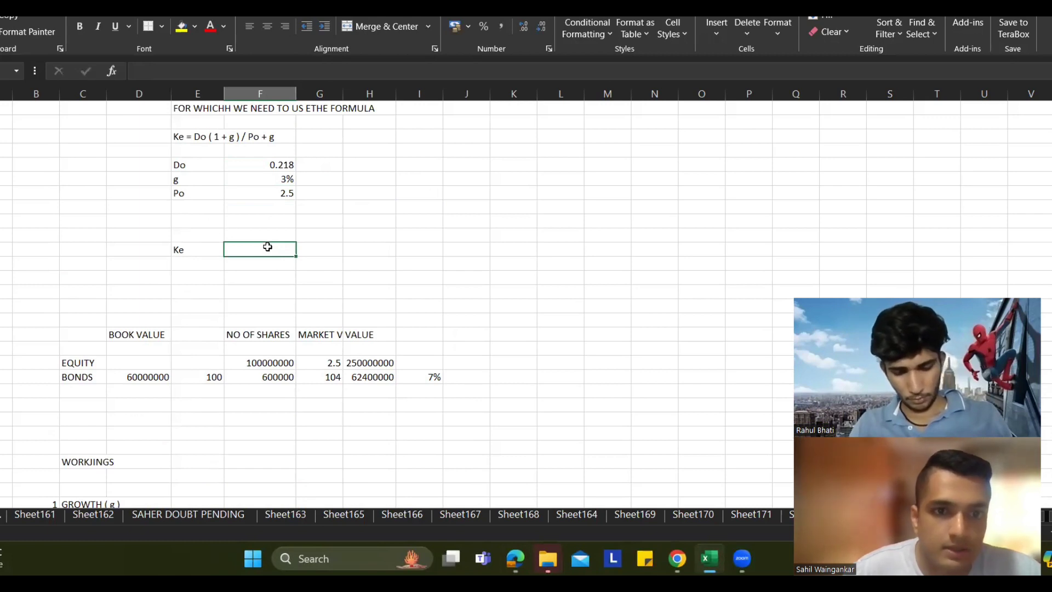
pyautogui.click(257, 235)
pyautogui.write('=')
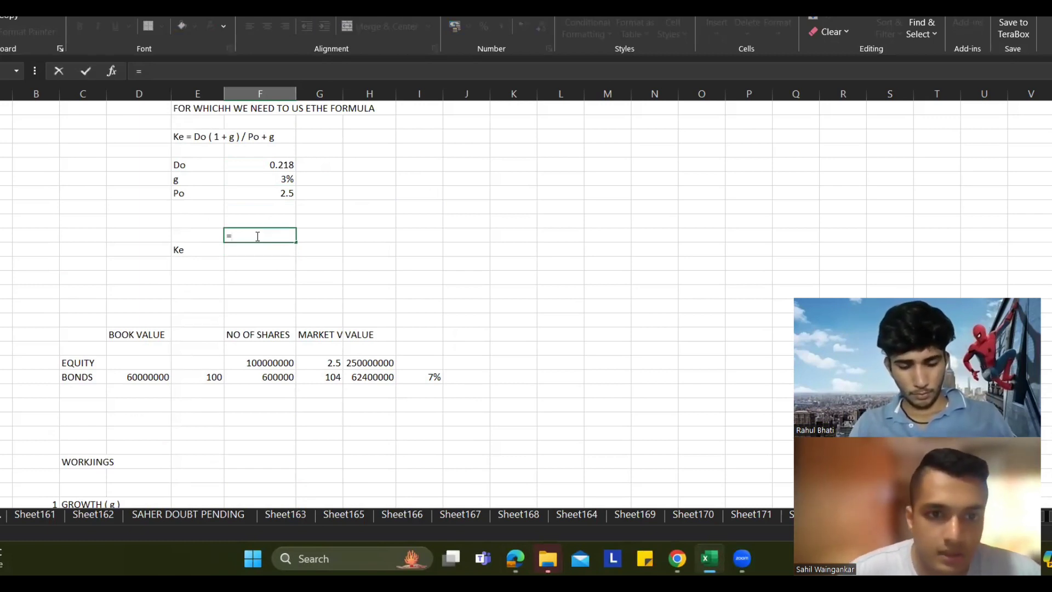
pyautogui.press('Up')
pyautogui.press('Up')
pyautogui.press('Up')
pyautogui.press('Up')
pyautogui.press('Up')
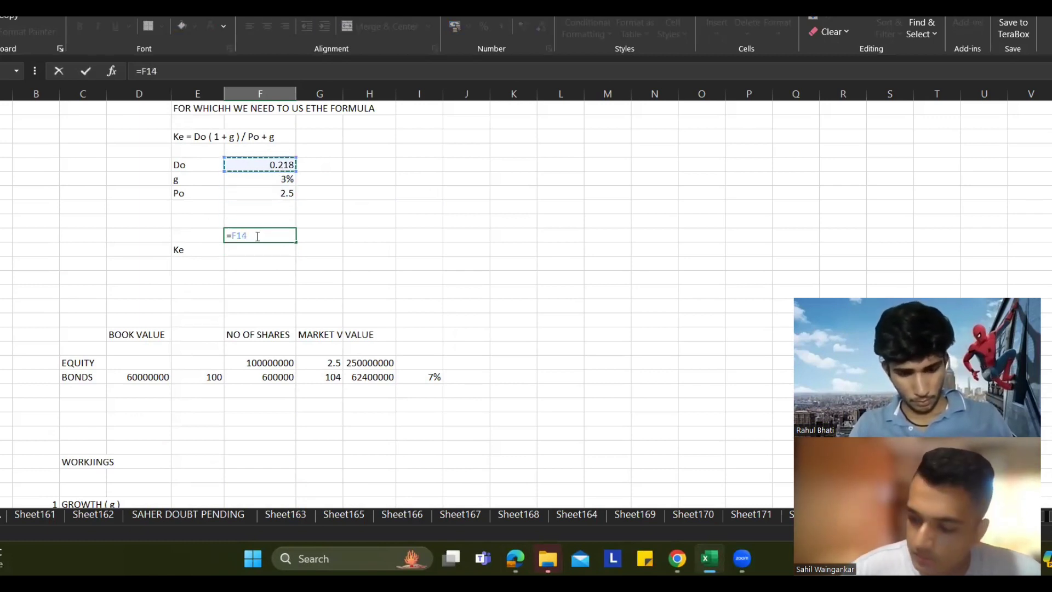
pyautogui.write('*(')
pyautogui.press('Up')
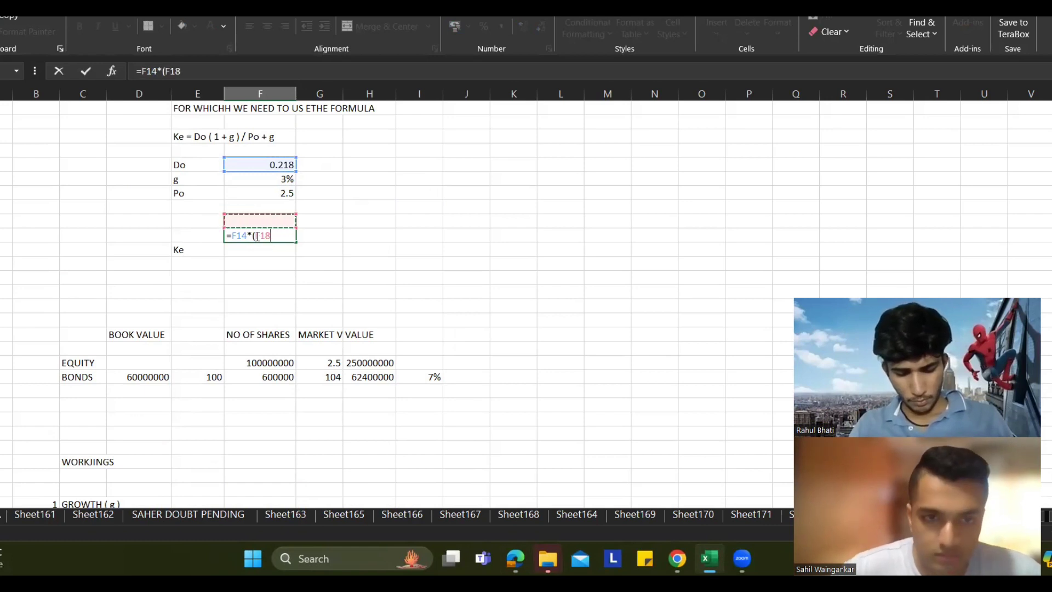
pyautogui.press('BackSpace')
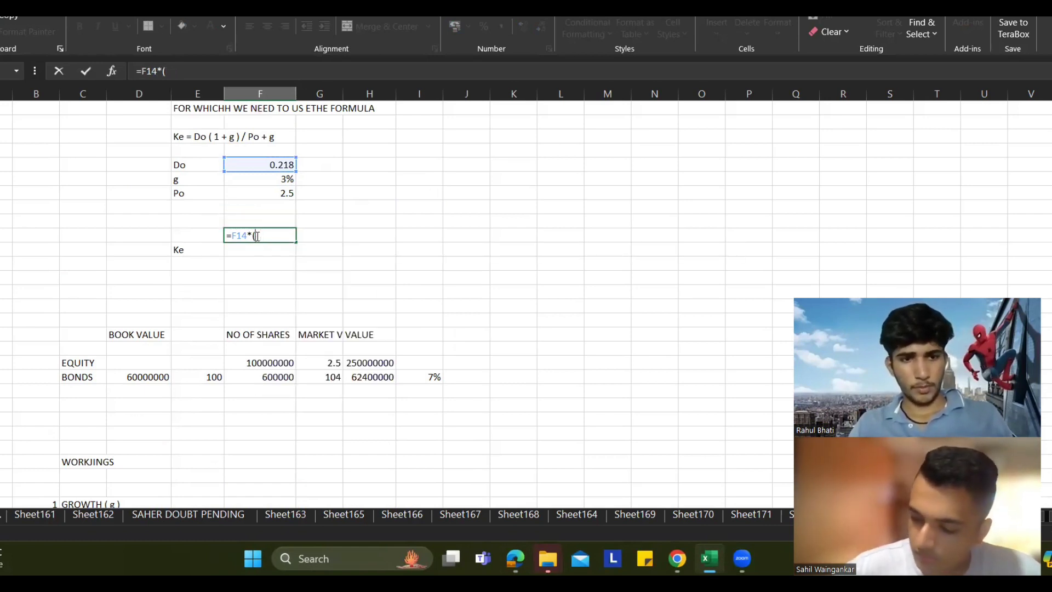
pyautogui.write('1+')
pyautogui.click(275, 179)
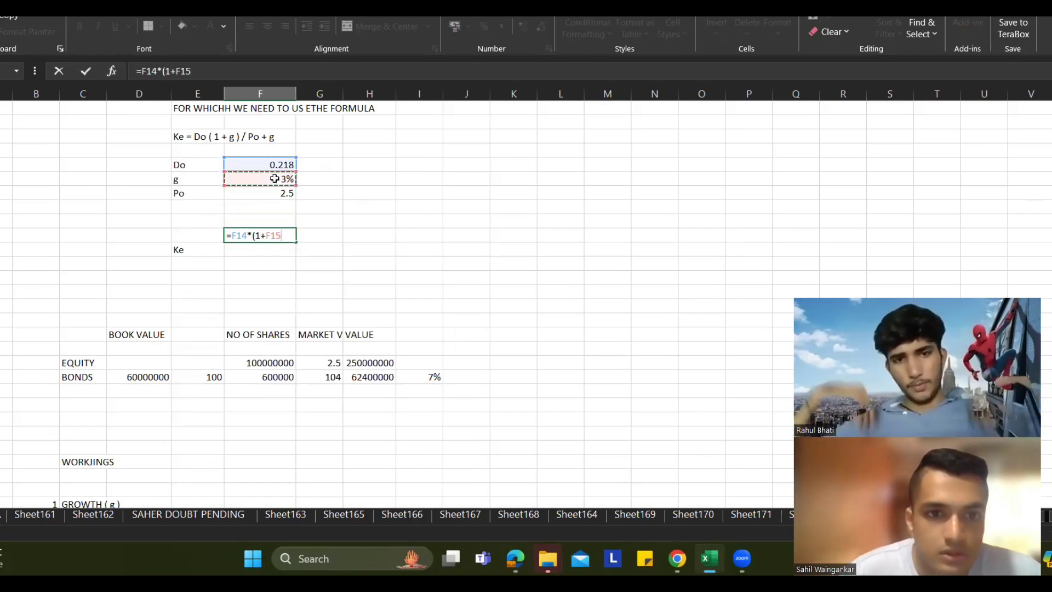
pyautogui.write(')')
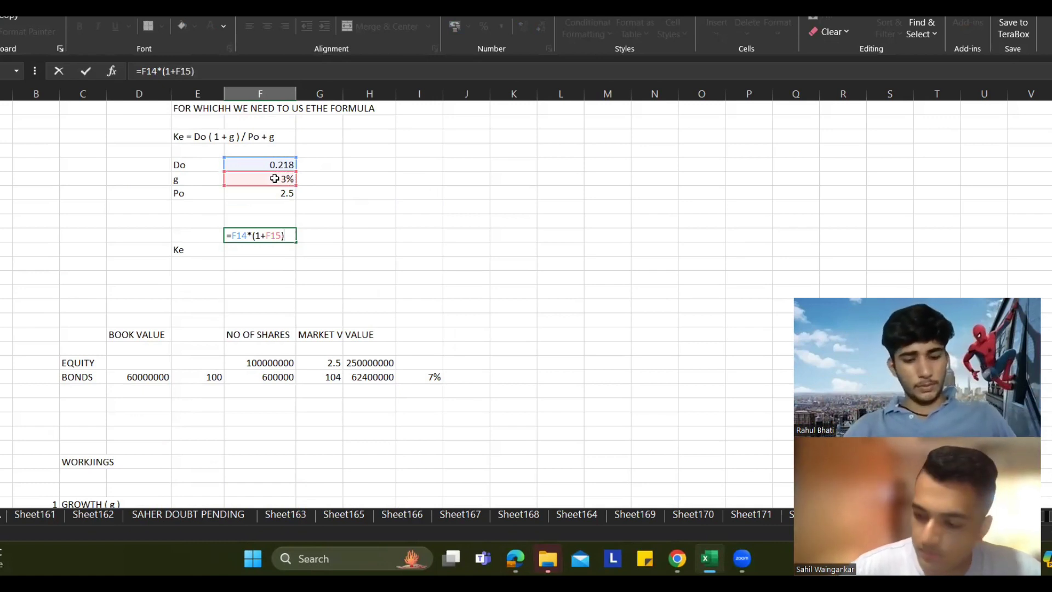
pyautogui.write('/')
pyautogui.click(278, 194)
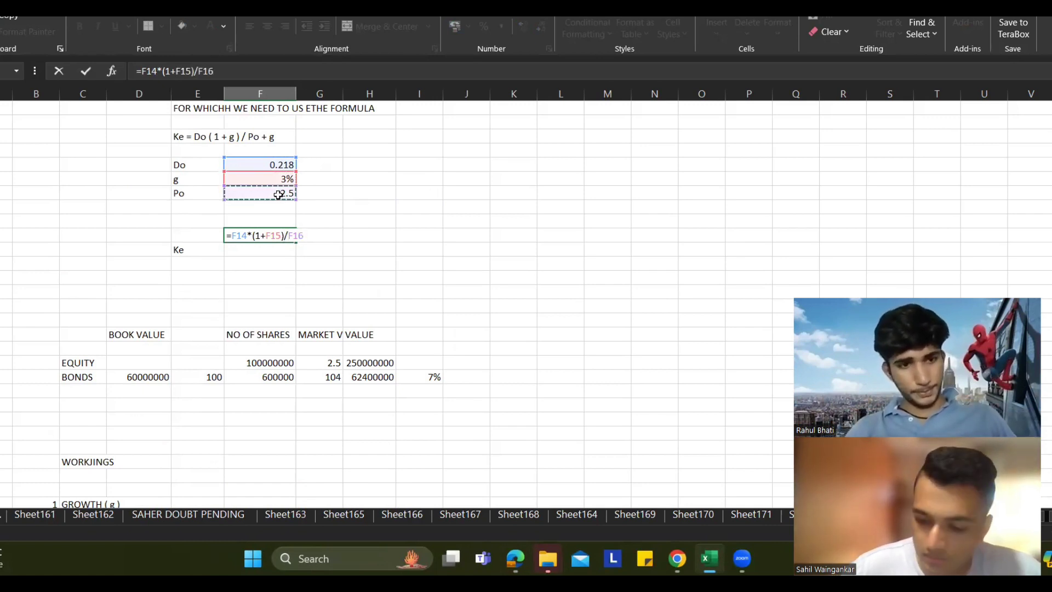
pyautogui.press('Return')
# Step: Calculate Ke in column F by adding the growth rate g to the value in F19
pyautogui.write('=')
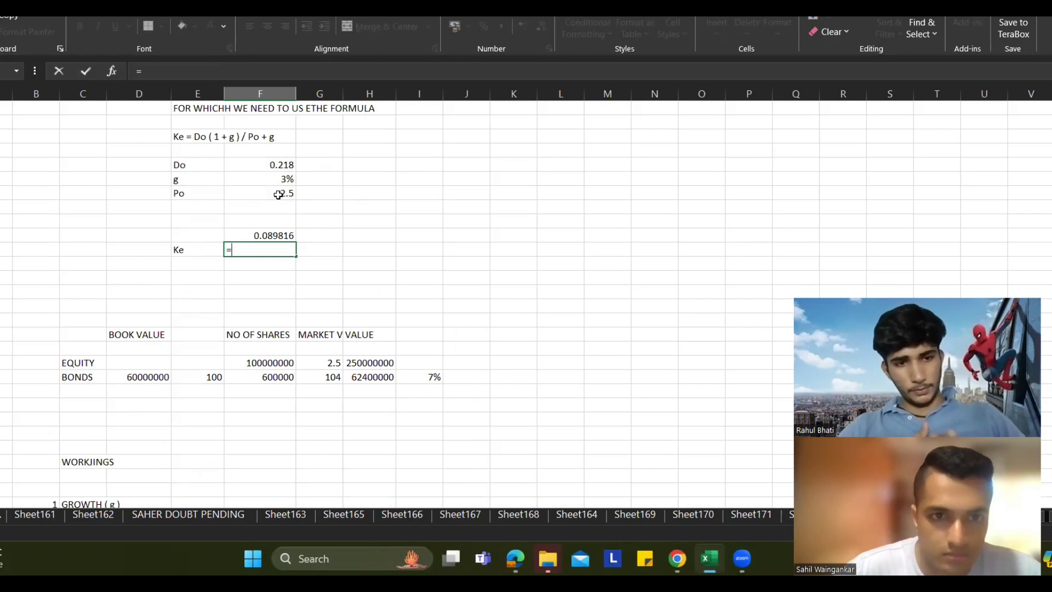
pyautogui.press('Up')
pyautogui.write('+')
pyautogui.press('Up')
pyautogui.press('Up')
pyautogui.press('Up')
pyautogui.press('Up')
pyautogui.press('Up')
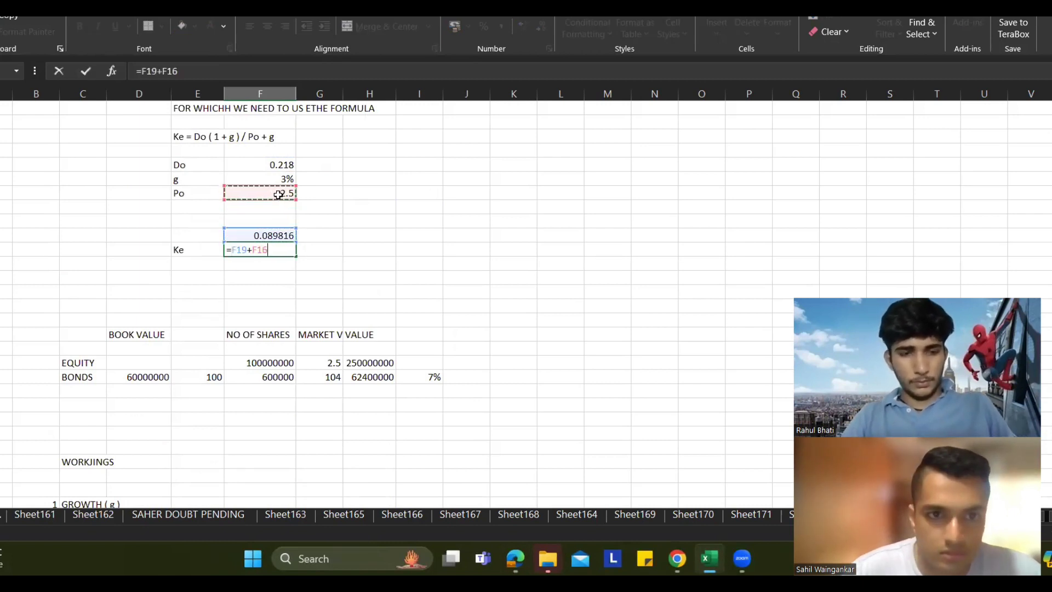
pyautogui.press('Return')
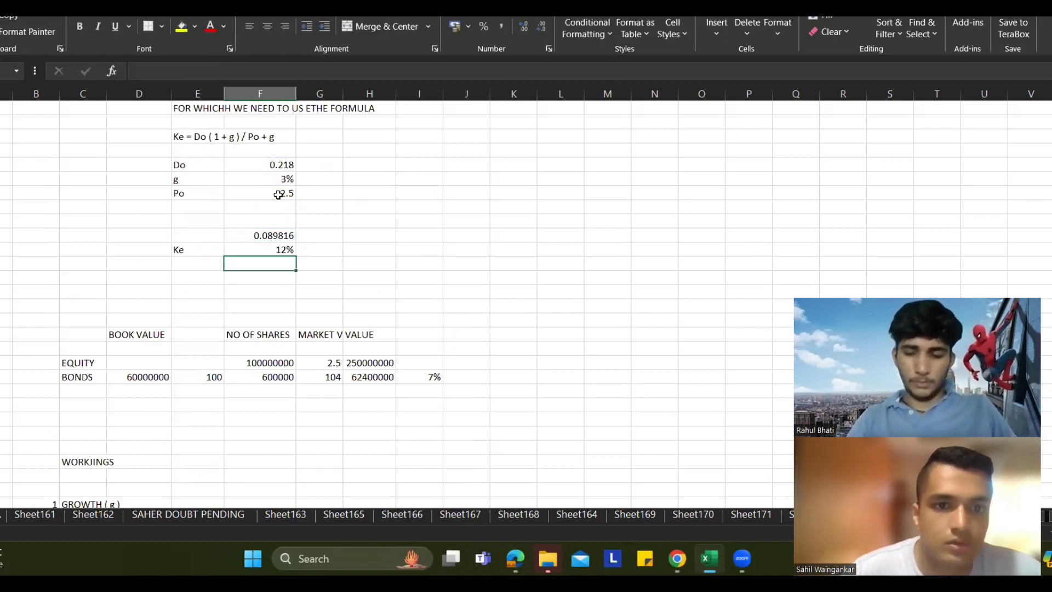
# Step: Link the cost of capital in the EQUITY row, beside its market value, to the calculated Ke
pyautogui.scroll(-1, 329, 236)
pyautogui.click(426, 318)
pyautogui.write('=')
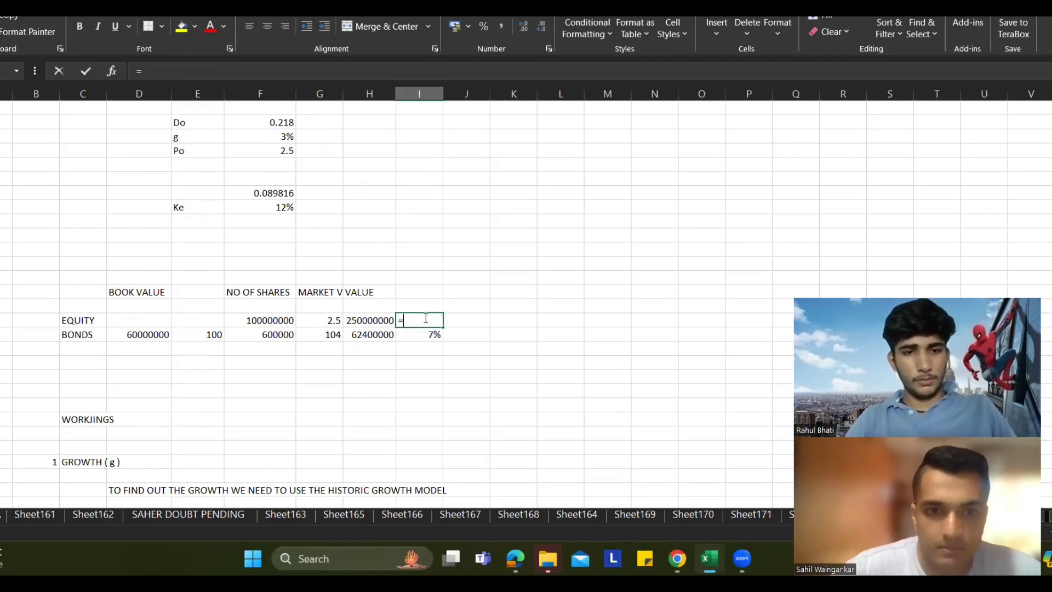
pyautogui.click(288, 213)
pyautogui.press('Tab')
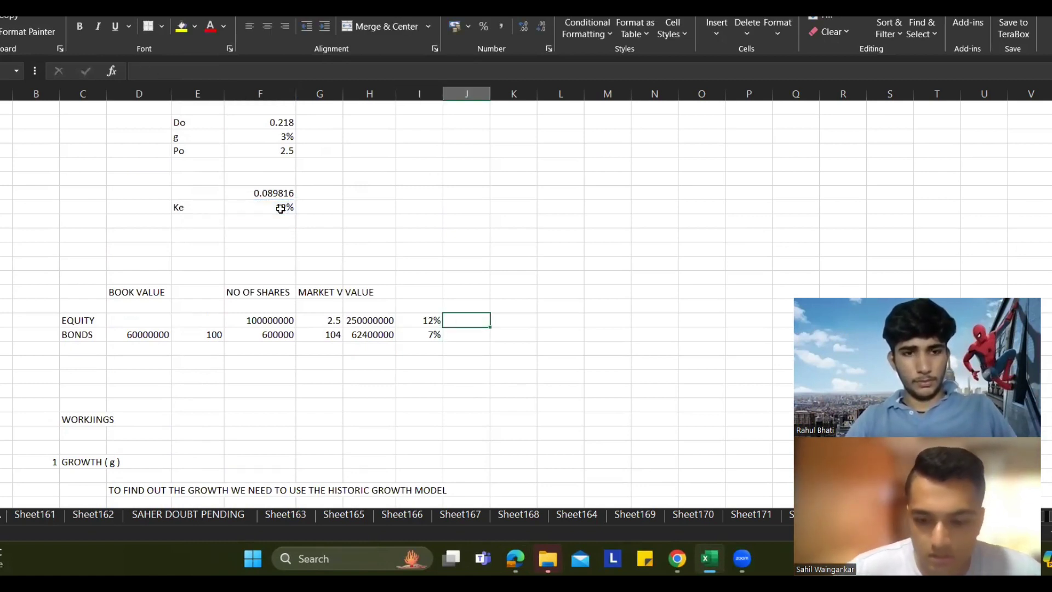
pyautogui.write('=')
pyautogui.press('Left')
pyautogui.press('Left')
pyautogui.press('Left')
pyautogui.write('*')
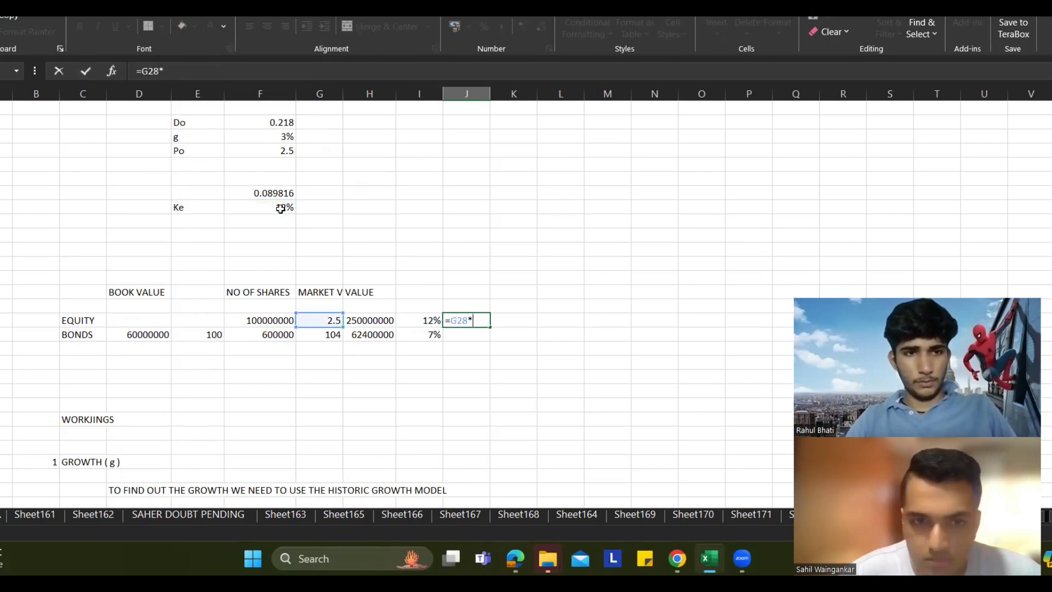
pyautogui.press('BackSpace')
pyautogui.press('BackSpace')
pyautogui.press('BackSpace')
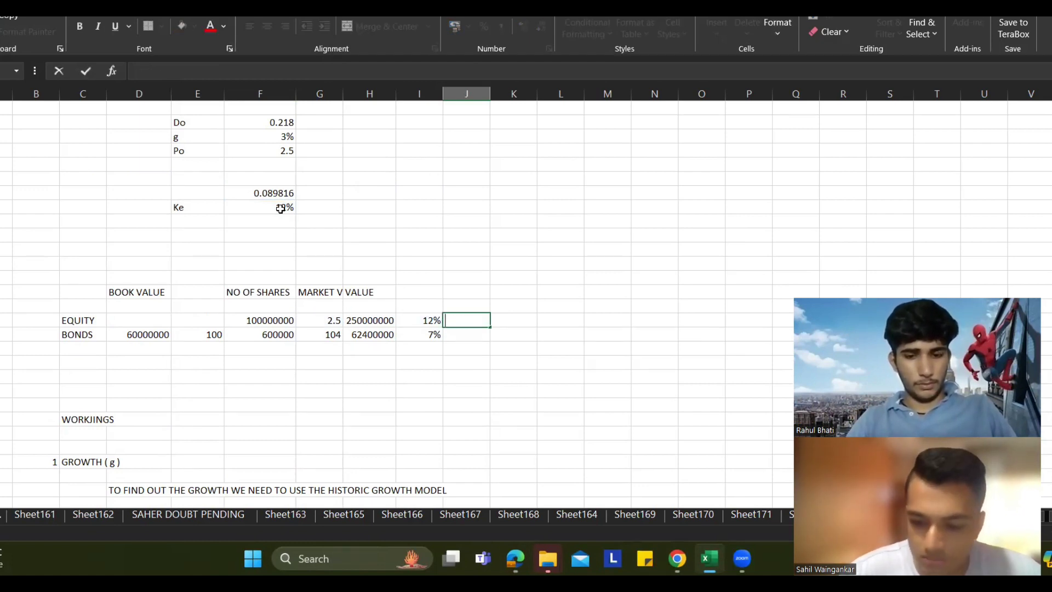
# Step: Multiply equity's market value by its cost in J28 as =H28*I28 and copy the formula to the BONDS row
pyautogui.press('Left')
pyautogui.press('Left')
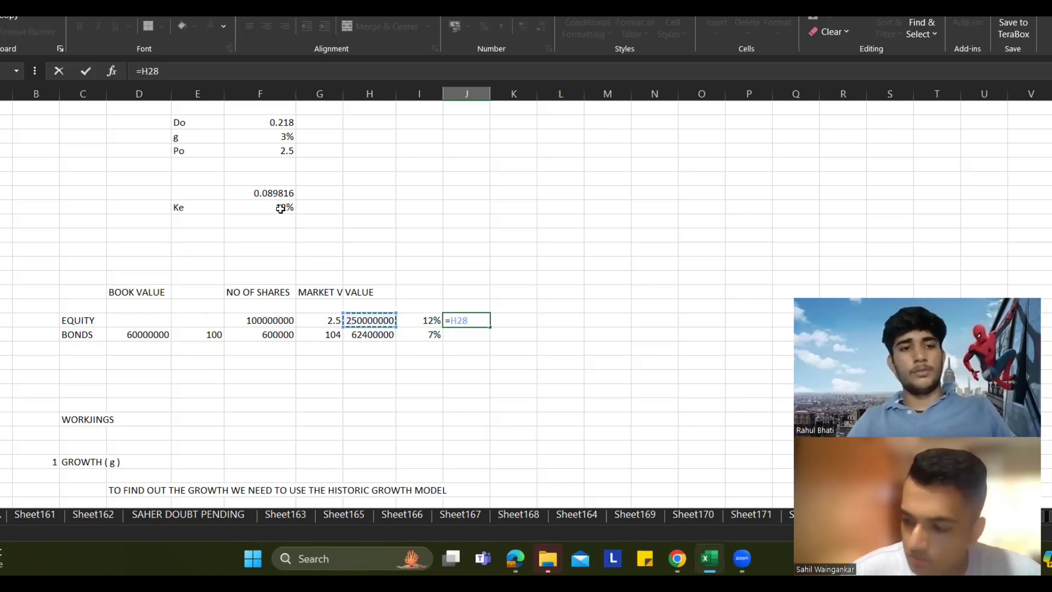
pyautogui.write('*')
pyautogui.press('Left')
pyautogui.hotkey('ctrl', 'Return')
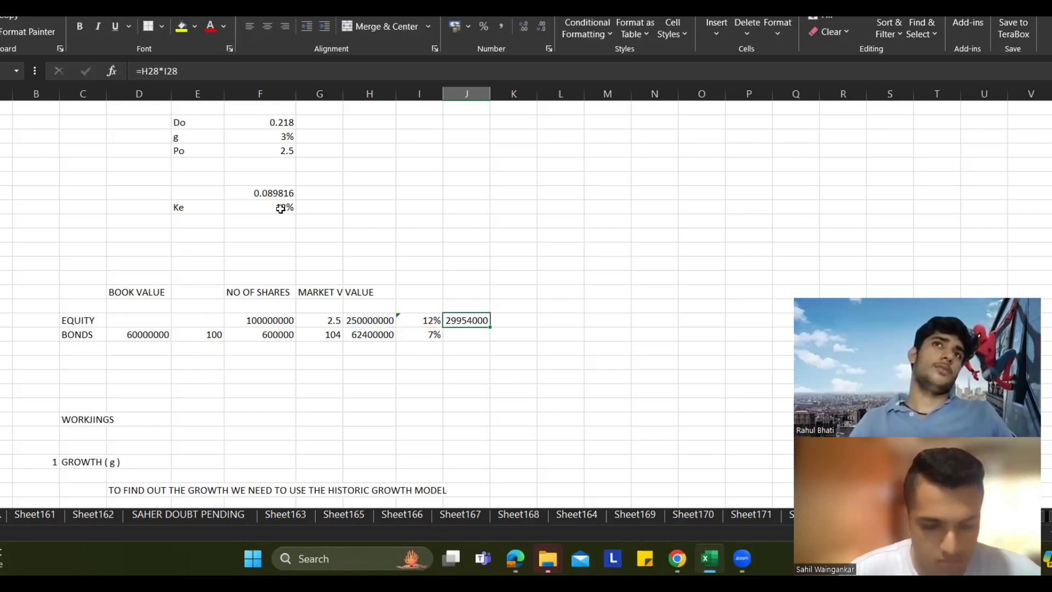
pyautogui.hotkey('ctrl', 'c')
pyautogui.press('Down')
pyautogui.hotkey('ctrl', 'v')
# Step: Add the label "total" in column C, leaving a blank row under BONDS
pyautogui.press('Down')
pyautogui.press('Down')
pyautogui.press('Left')
pyautogui.press('Left')
pyautogui.press('Left')
pyautogui.press('Left')
pyautogui.press('Left')
pyautogui.press('Left')
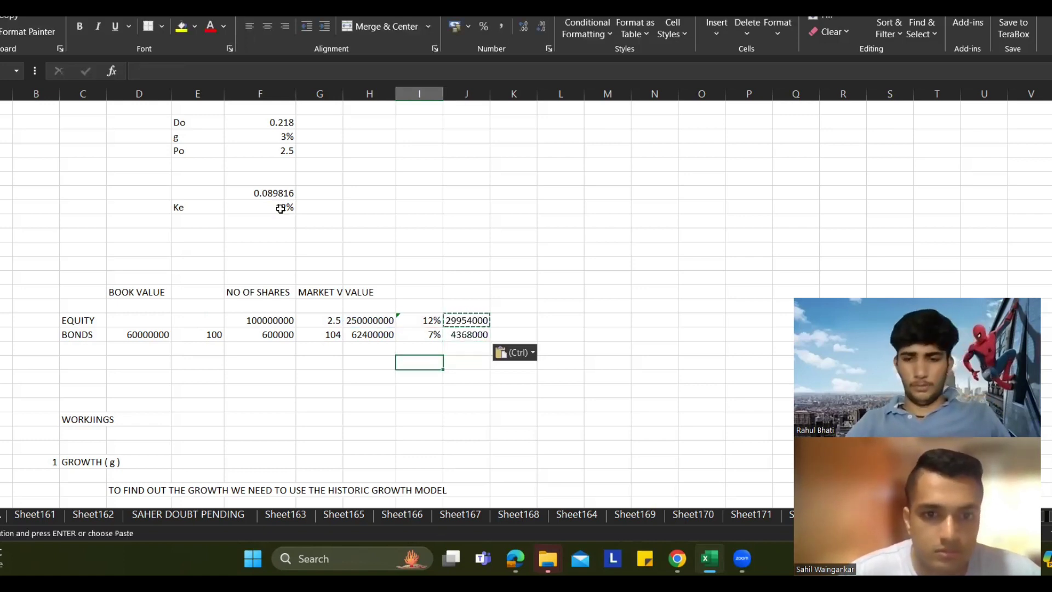
pyautogui.press('Left')
pyautogui.write('total')
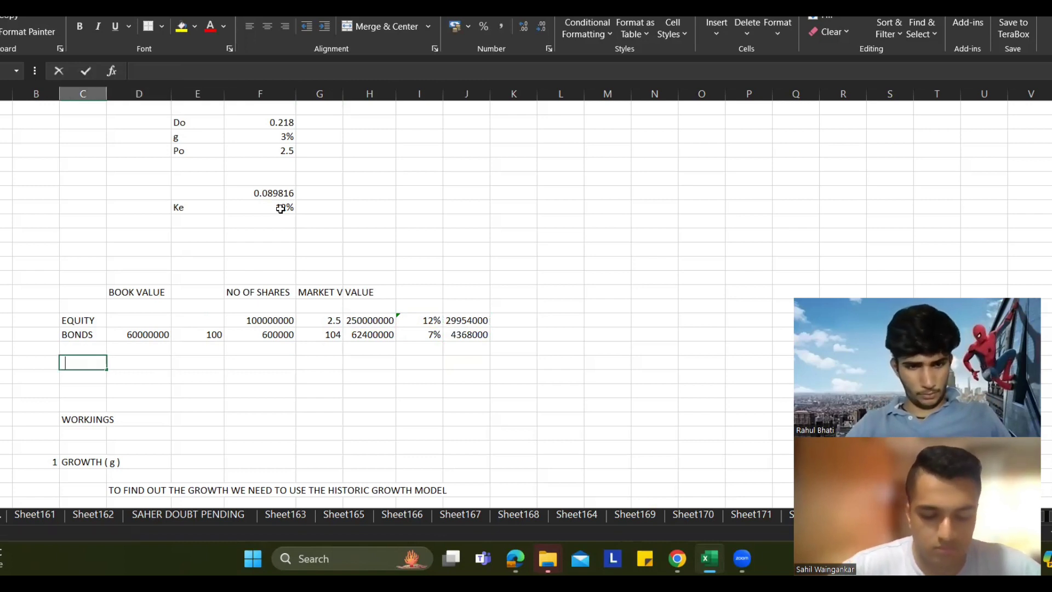
# Step: In the total row, add the equity and bond market values in column H as =H28+H29
pyautogui.press('Right')
pyautogui.press('Right')
pyautogui.press('Right')
pyautogui.press('Right')
pyautogui.press('Right')
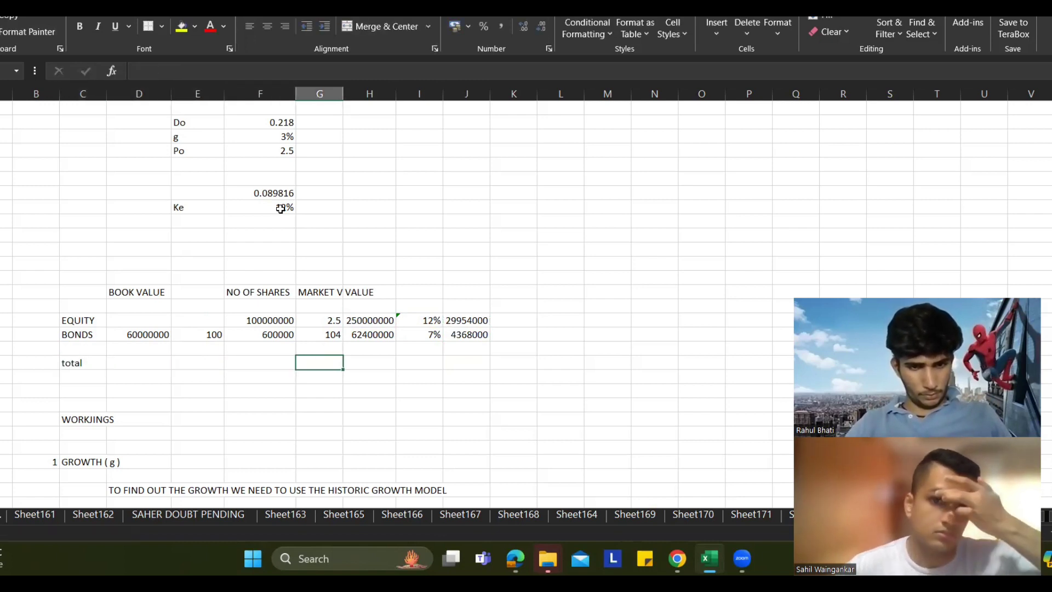
pyautogui.write('=')
pyautogui.press('Up')
pyautogui.press('Up')
pyautogui.press('Up')
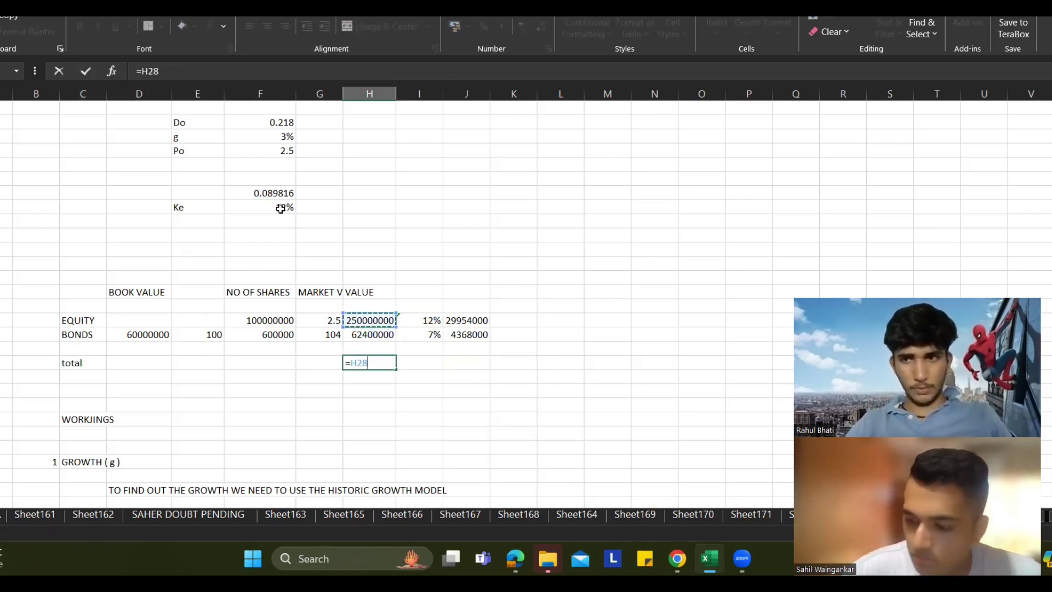
pyautogui.write('+')
pyautogui.press('Up')
pyautogui.press('Up')
pyautogui.hotkey('ctrl', 'Return')
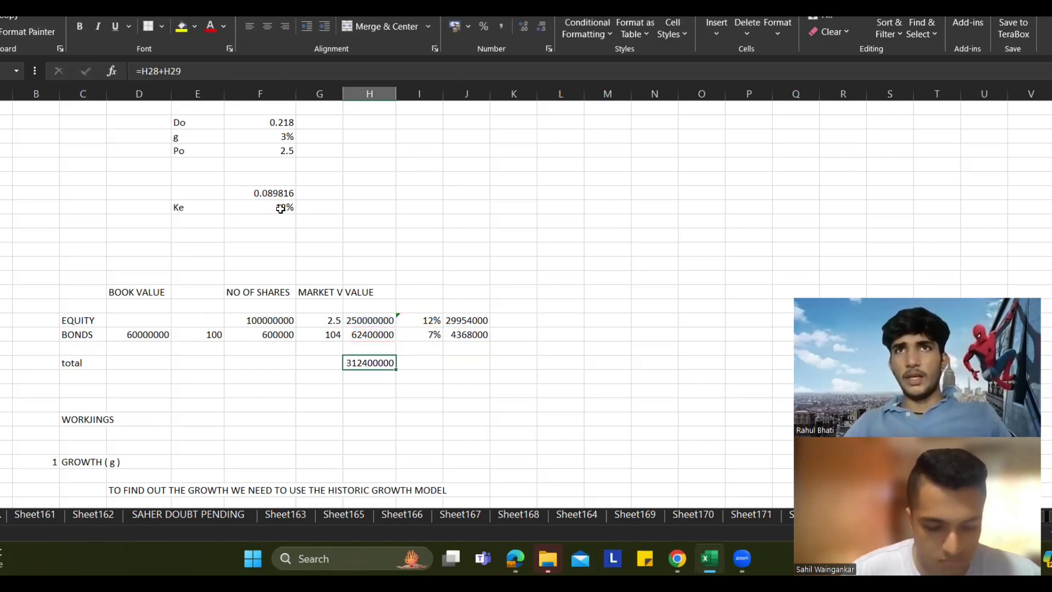
# Step: Copy the market value total formula to column J to sum the weighted costs
pyautogui.hotkey('ctrl', 'c')
pyautogui.press('Right')
pyautogui.press('Right')
pyautogui.hotkey('ctrl', 'v')
pyautogui.press('Down')
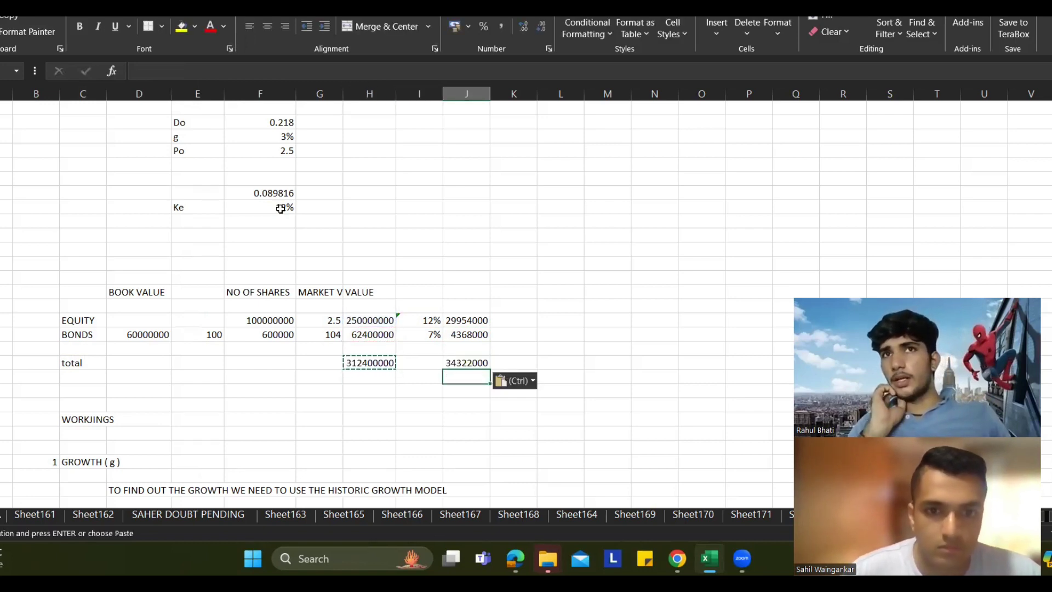
# Step: Make the WORKJINGS heading bold and move the whole workings block three rows down
pyautogui.scroll(-3, 356, 193)
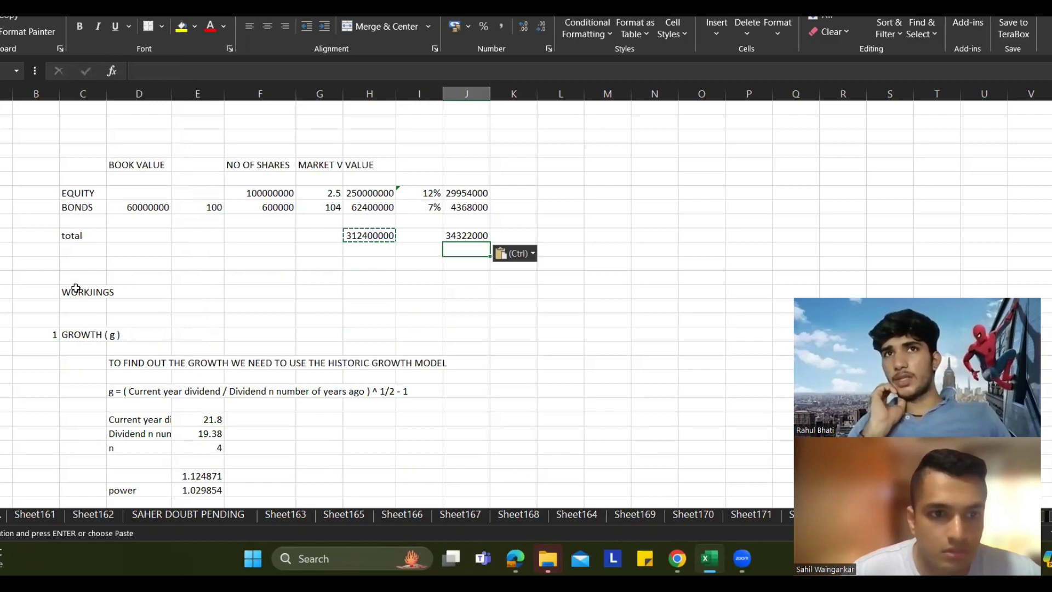
pyautogui.moveTo(54, 290); pyautogui.dragTo(414, 438)
pyautogui.hotkey('ctrl', 'b')
pyautogui.click(219, 303)
pyautogui.hotkey('ctrl', 'c')
pyautogui.click(47, 262)
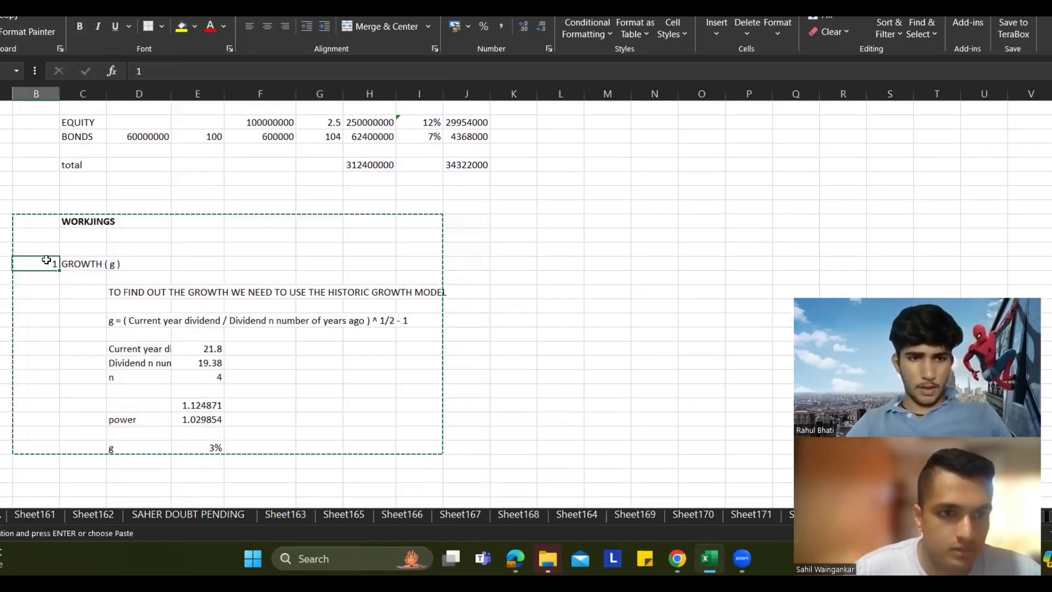
pyautogui.press('Return')
pyautogui.click(257, 234)
# Step: Add the label "WACC" in column G below the total row and place it in G35
pyautogui.click(334, 202)
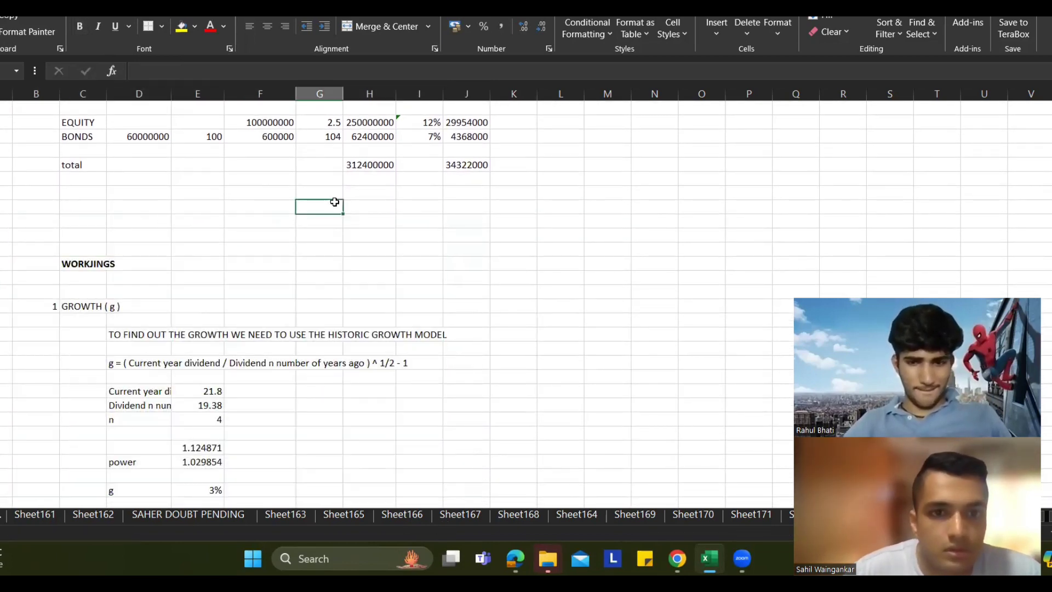
pyautogui.write('wacc')
pyautogui.click(392, 215)
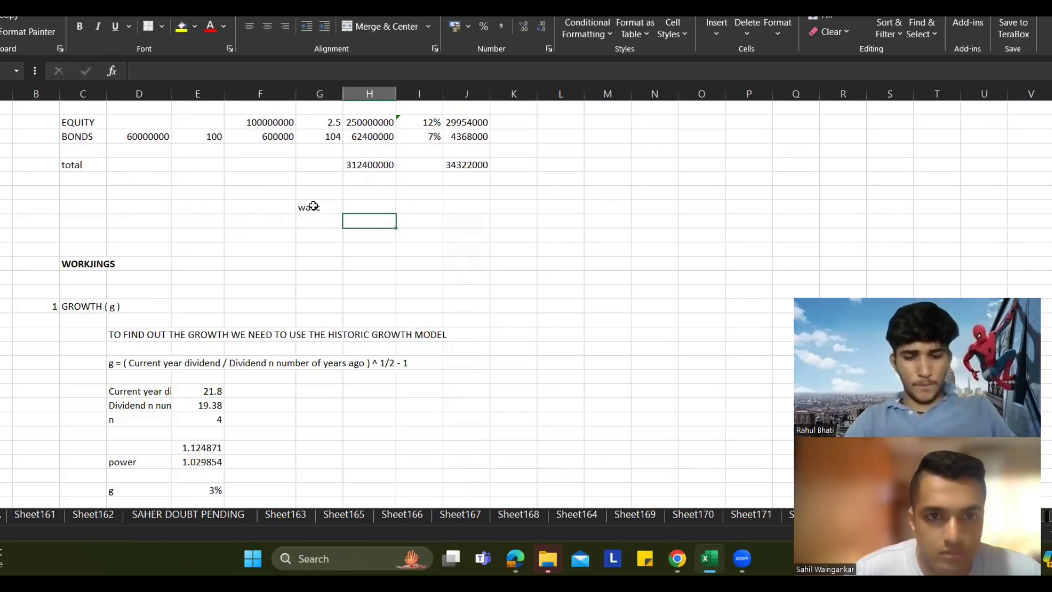
pyautogui.click(312, 206)
pyautogui.write('WACC')
pyautogui.click(378, 235)
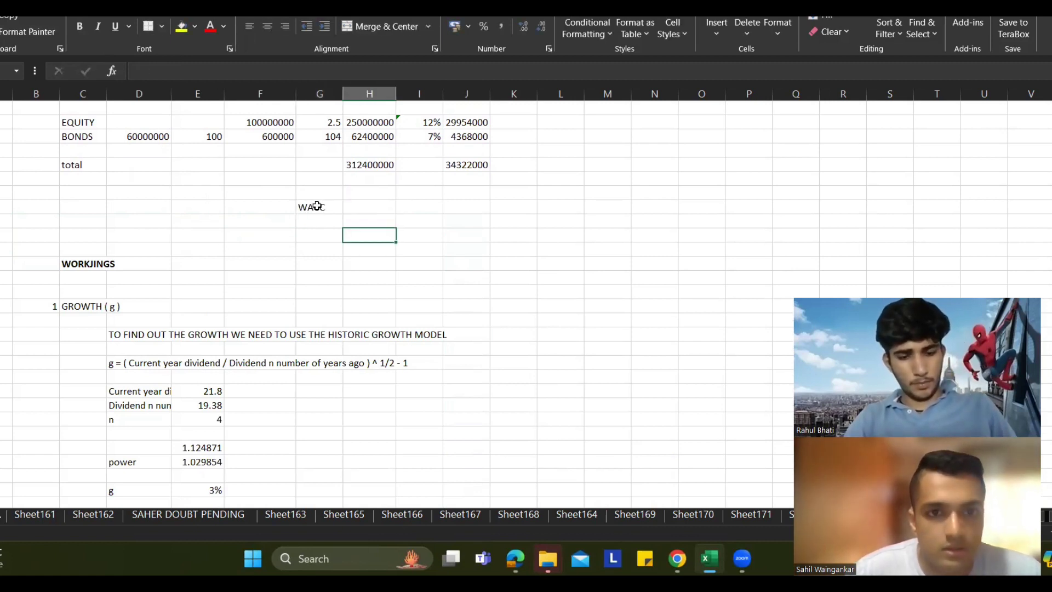
pyautogui.click(322, 211)
pyautogui.moveTo(323, 215); pyautogui.dragTo(325, 229)
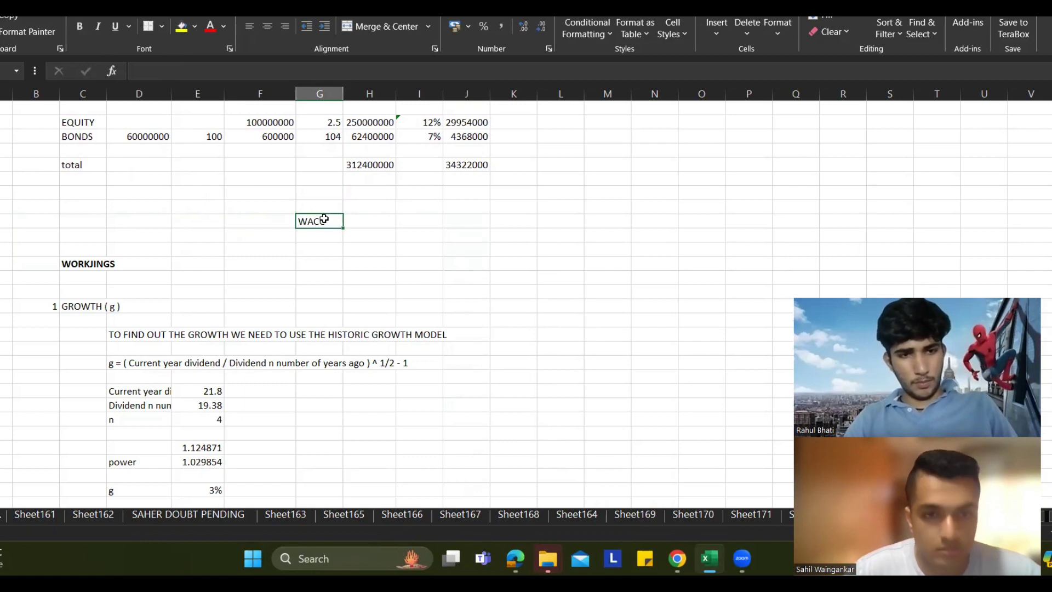
# Step: In H34, divide the weighted cost total in J31 by the total market value in H31
pyautogui.click(351, 209)
pyautogui.write('=')
pyautogui.press('Right')
pyautogui.press('Right')
pyautogui.press('Up')
pyautogui.press('Up')
pyautogui.press('Up')
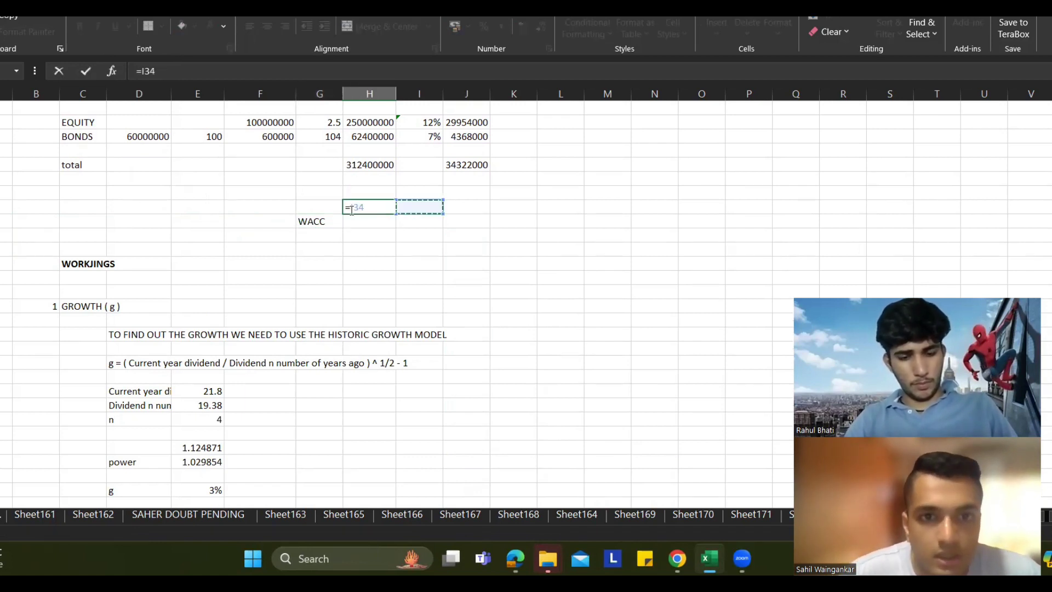
pyautogui.write('/')
pyautogui.press('Left')
pyautogui.press('Up')
pyautogui.press('Up')
pyautogui.press('Right')
pyautogui.press('Up')
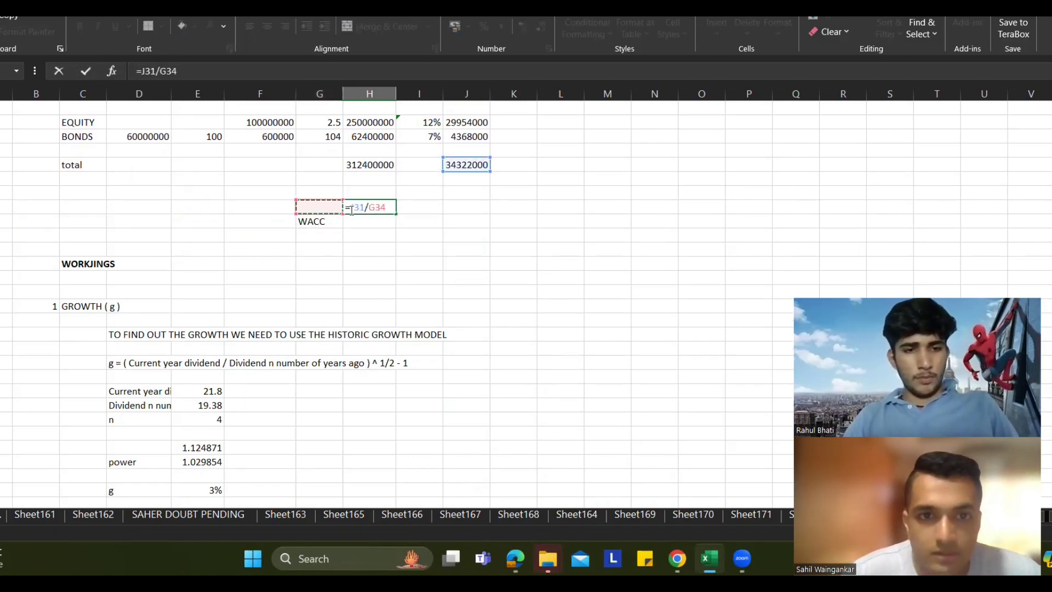
pyautogui.press('Return')
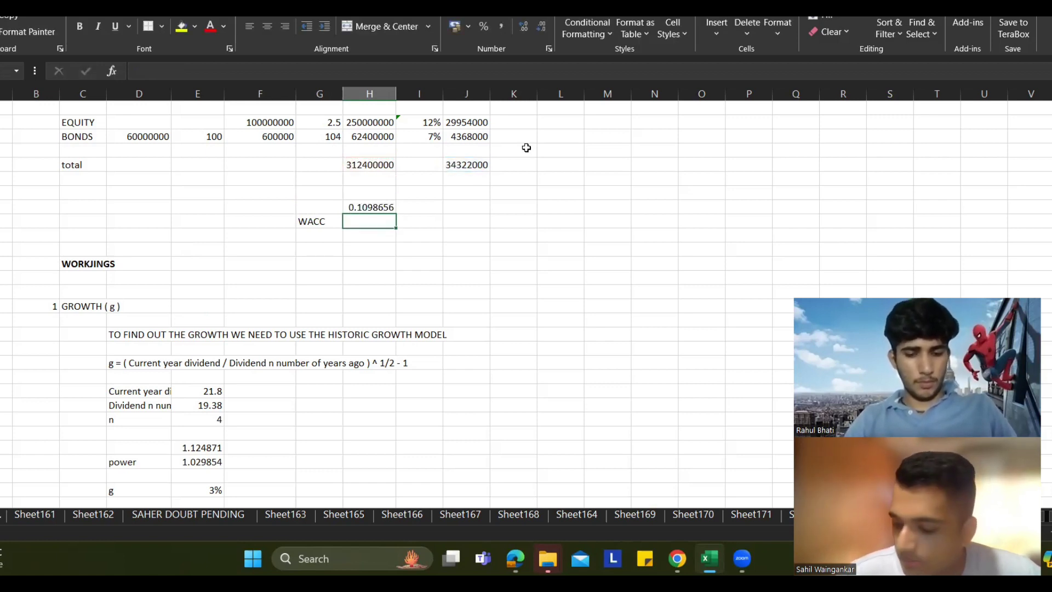
# Step: Enter 10.98686% beside the WACC label and fill both the label and the value with yellow
pyautogui.write('10.9')
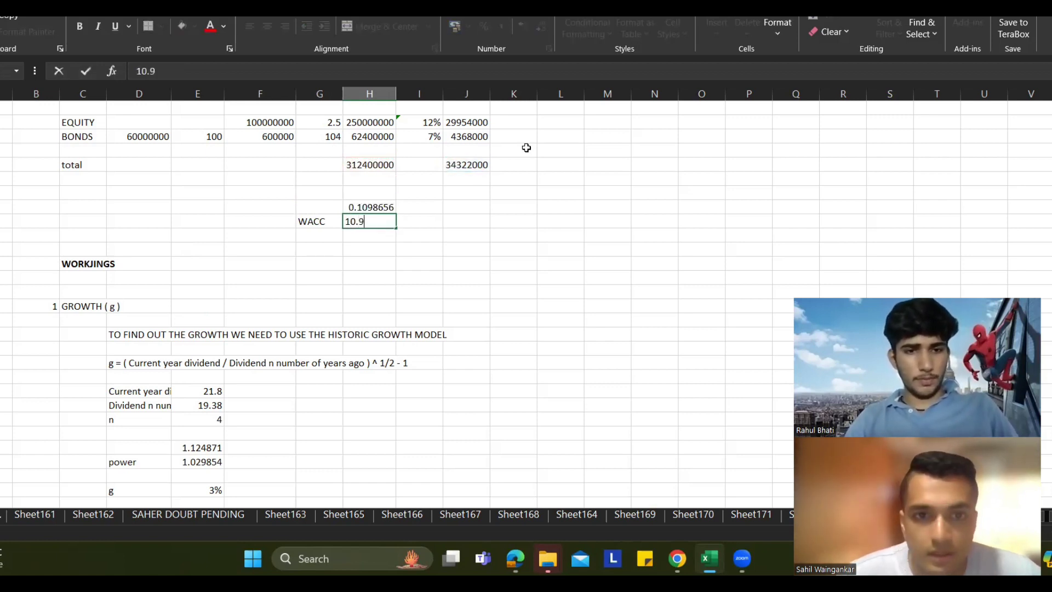
pyautogui.write('8686')
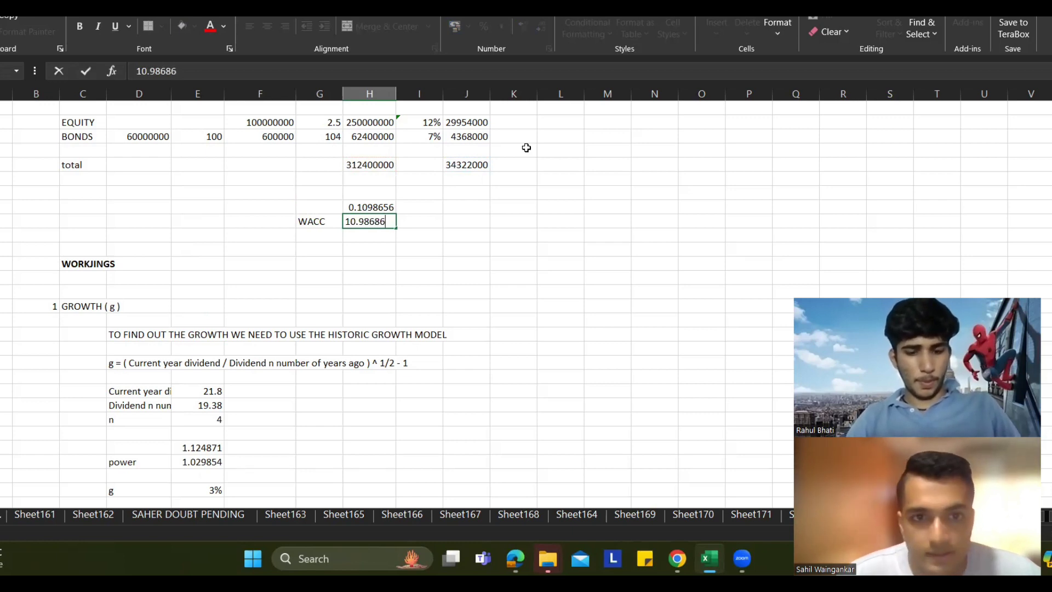
pyautogui.press('Return')
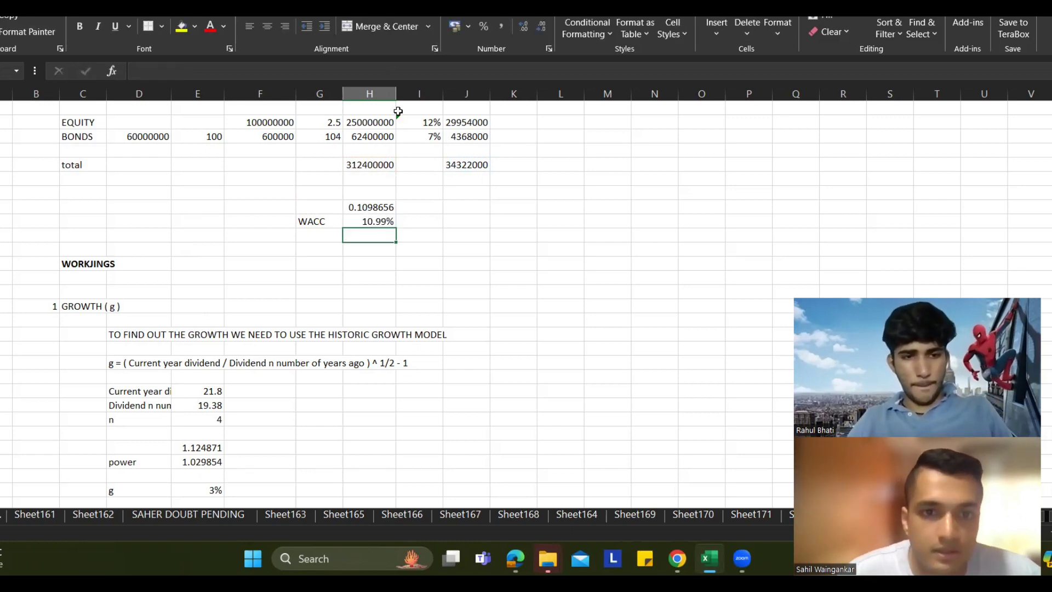
pyautogui.moveTo(323, 219); pyautogui.dragTo(378, 221)
pyautogui.click(181, 27)
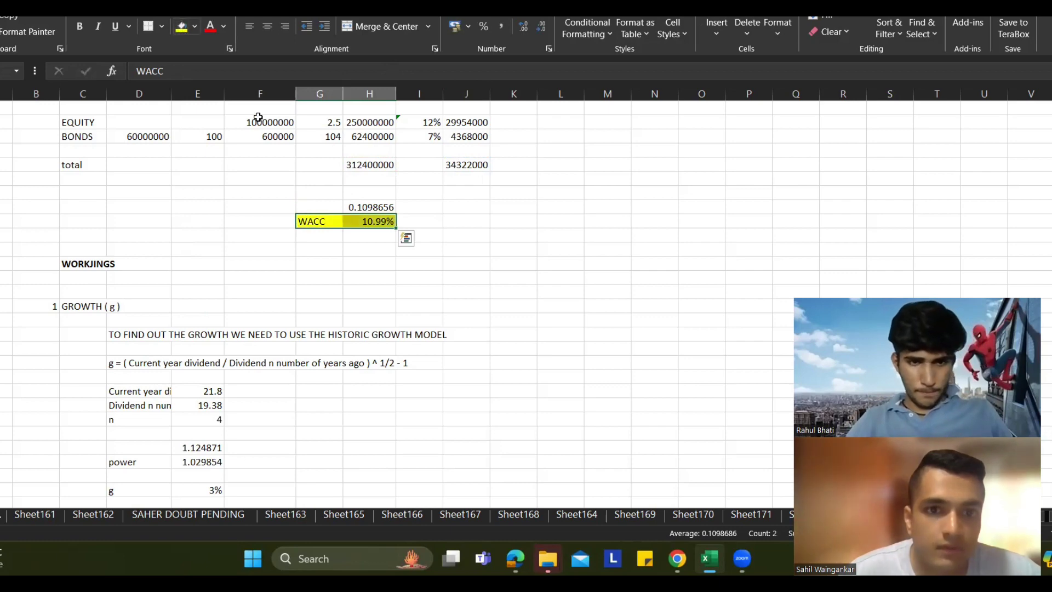
pyautogui.click(471, 203)
# Step: Switch to the F9 (FM) Bpp Kit 2020 PDF and find the WACC calculation in the AQR Co model answer
pyautogui.hotkey('alt', 'Tab')
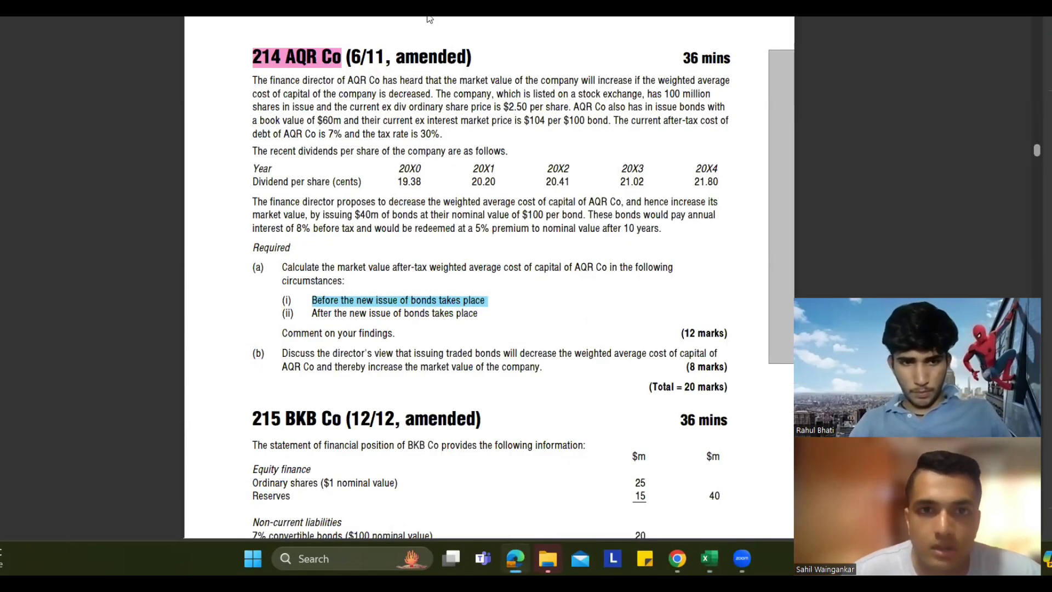
pyautogui.moveTo(430, 19)
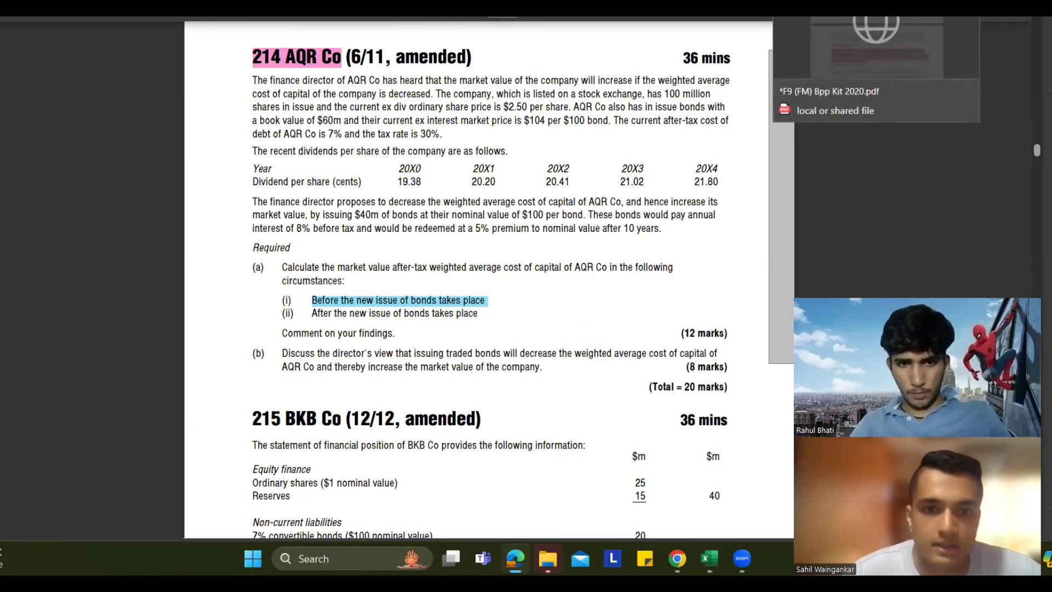
pyautogui.hotkey('alt', 'Tab')
pyautogui.scroll(-1, 616, 152)
pyautogui.scroll(-15, 616, 152)
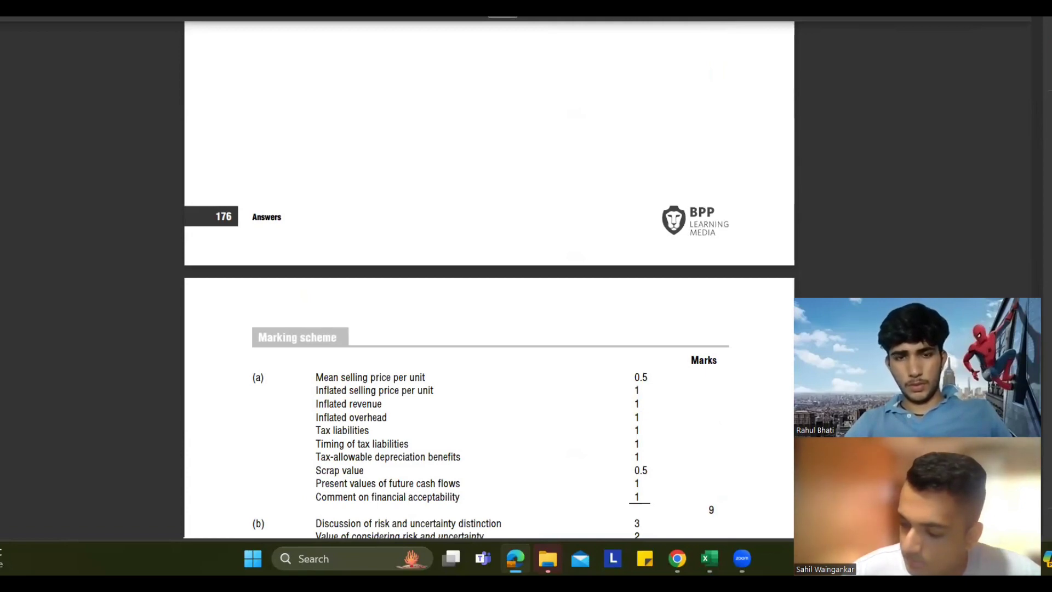
pyautogui.scroll(5, 489, 279)
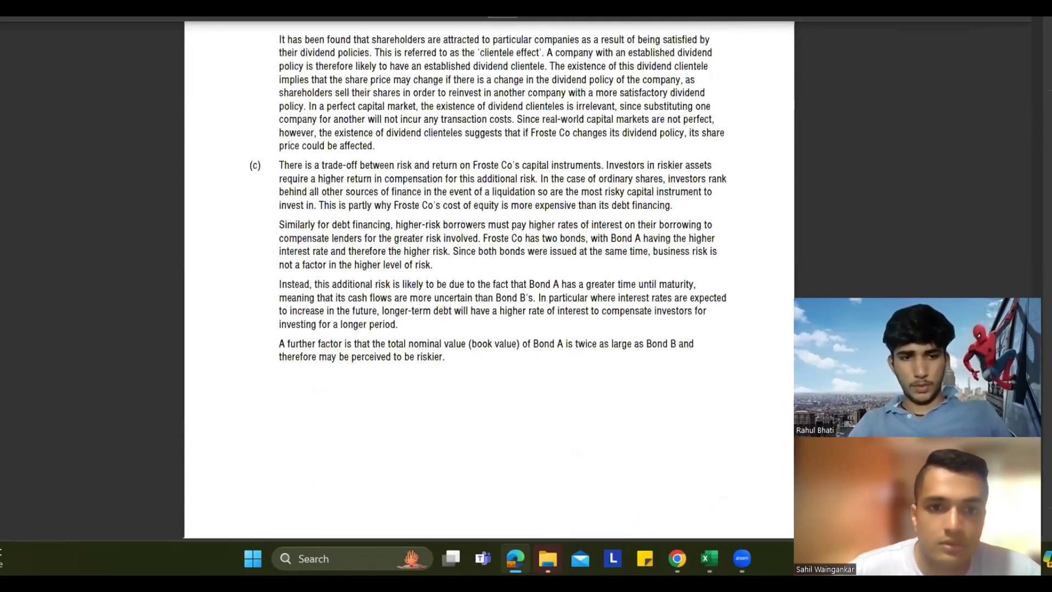
pyautogui.scroll(4, 408, 197)
pyautogui.scroll(-14, 408, 196)
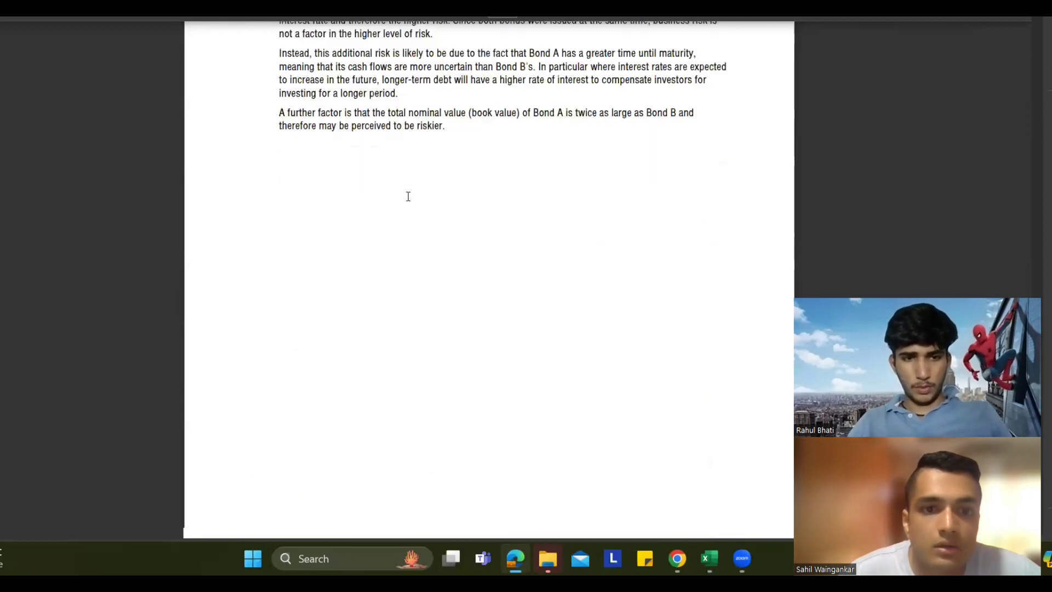
pyautogui.scroll(10, 408, 196)
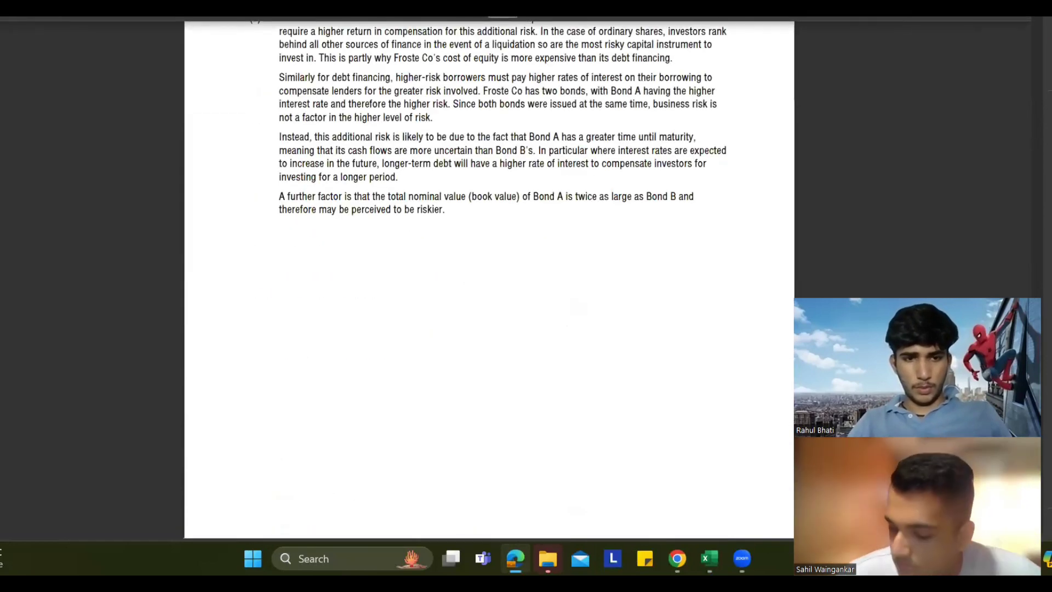
pyautogui.scroll(-15, 512, 214)
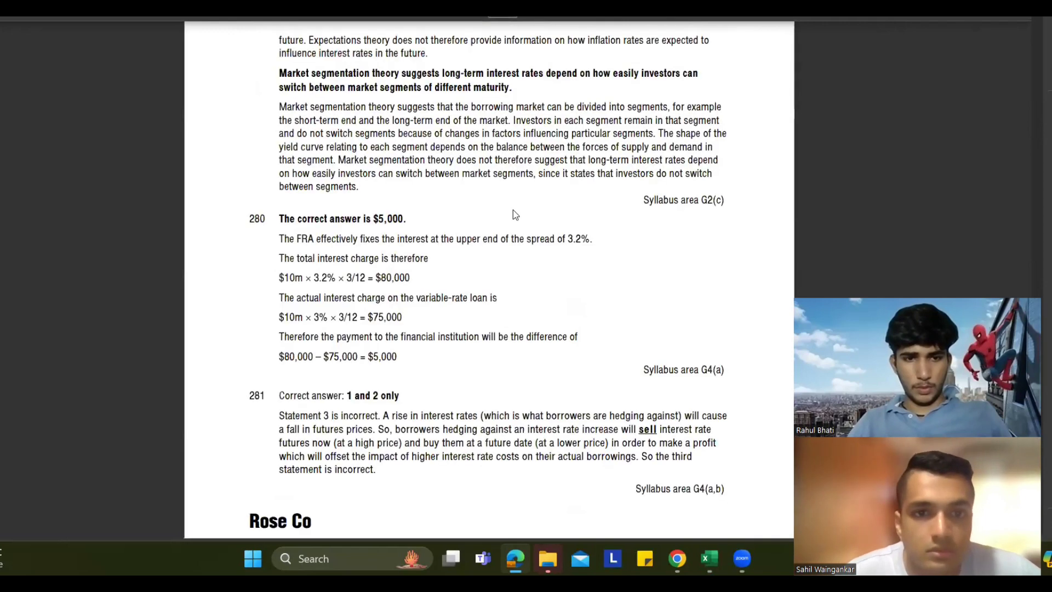
pyautogui.scroll(-4, 423, 258)
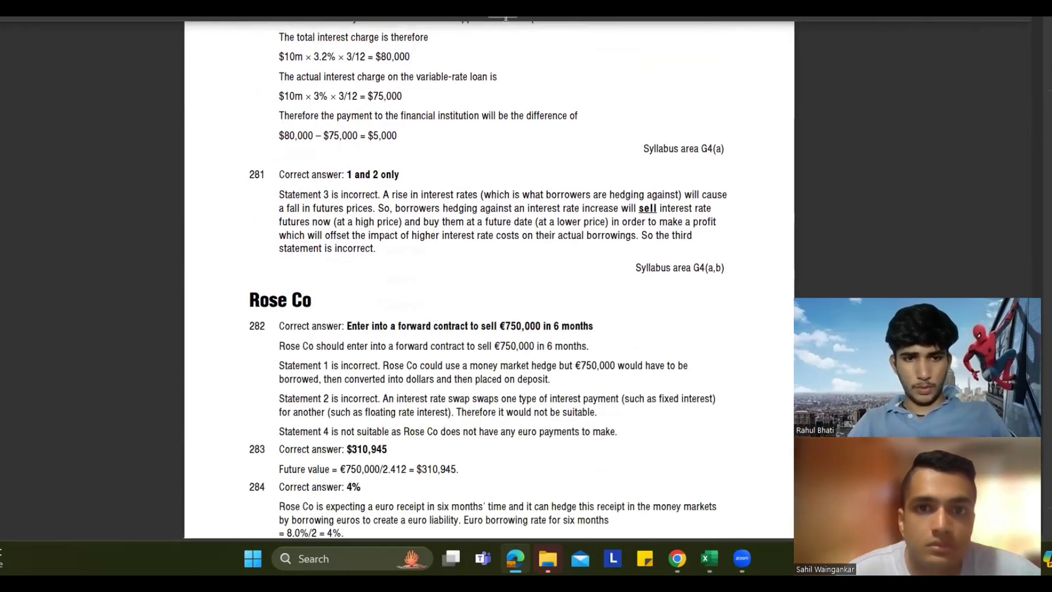
pyautogui.scroll(20, 441, 130)
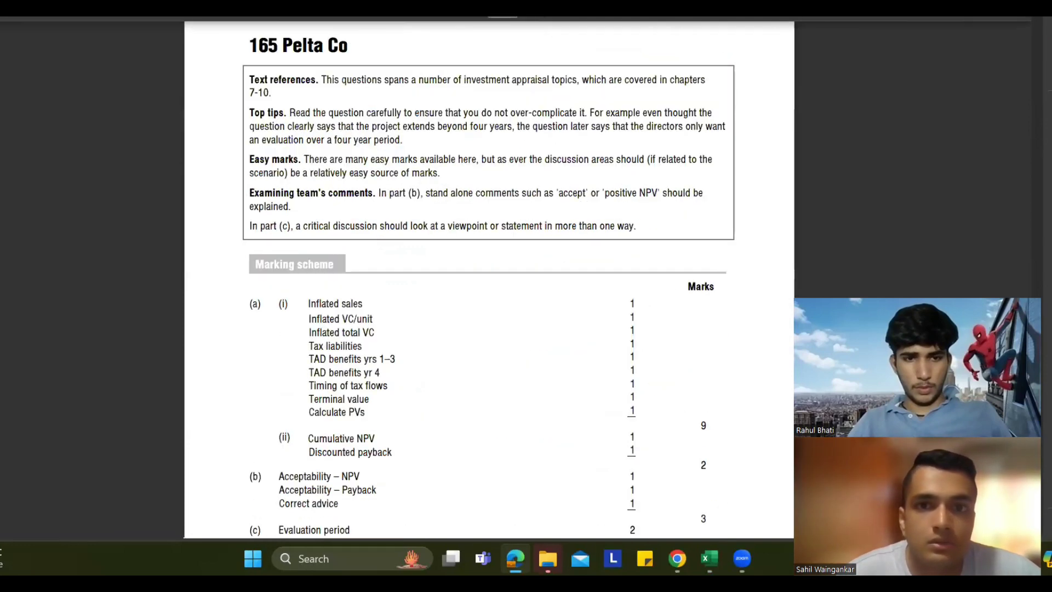
pyautogui.scroll(-15, 393, 119)
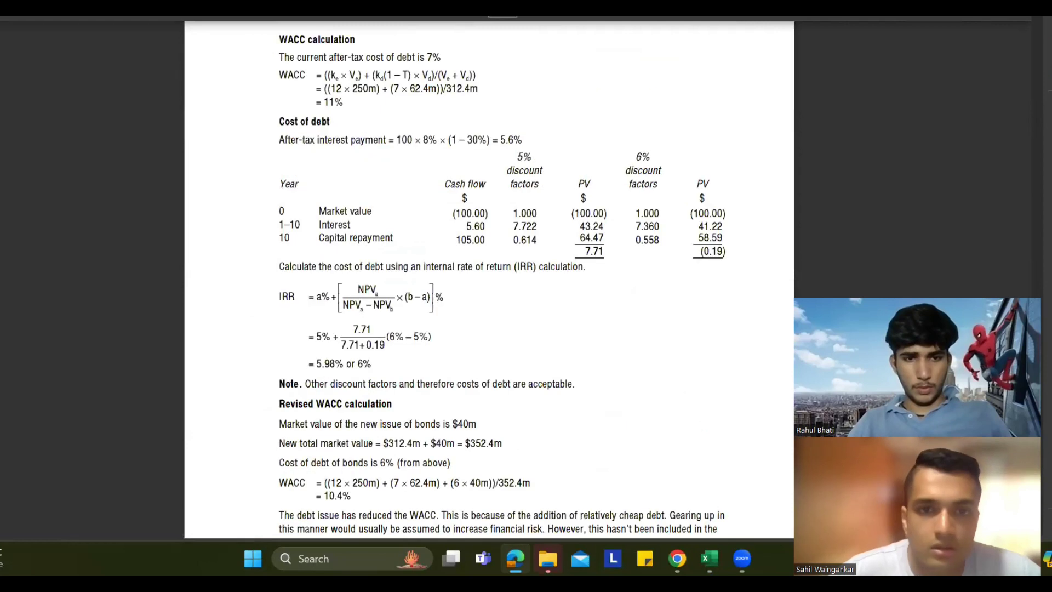
# Step: Read through the AQR Co model answer and compare its WACC calculation with the revised WACC calculation
pyautogui.scroll(-5, 419, 149)
pyautogui.scroll(-4, 418, 149)
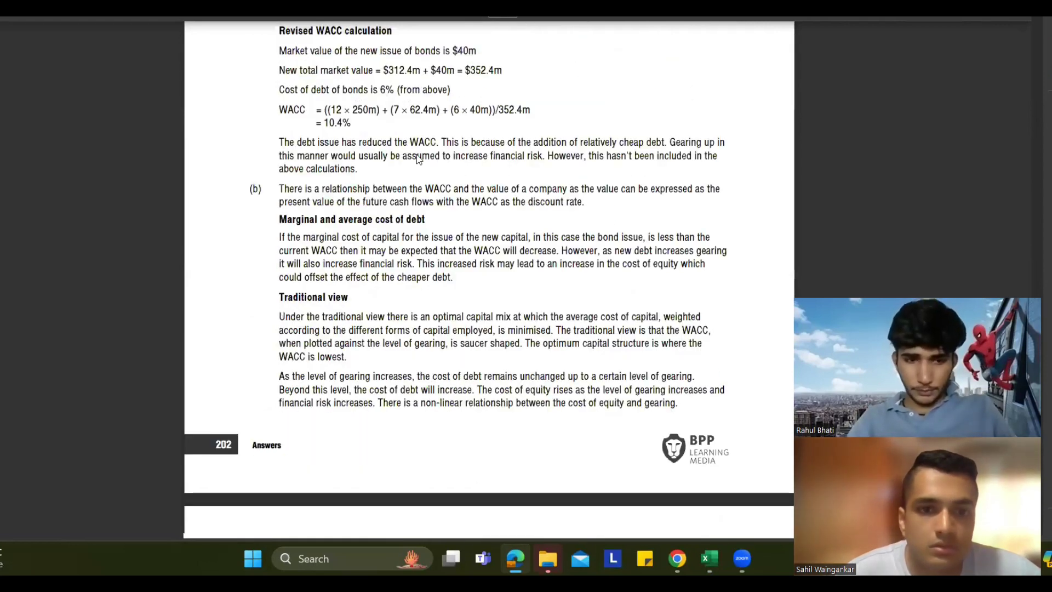
pyautogui.scroll(-10, 419, 159)
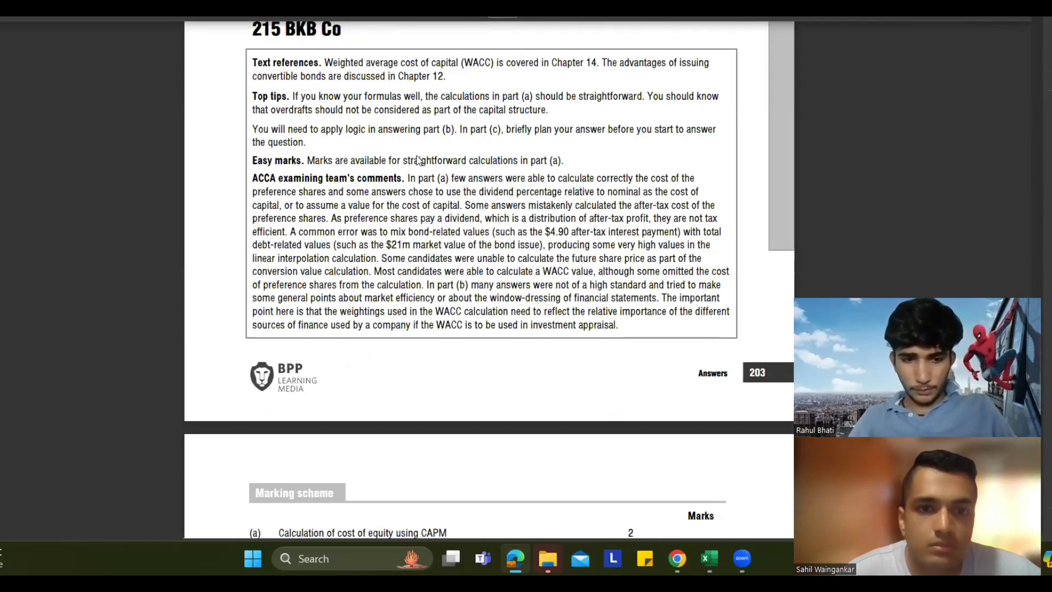
pyautogui.scroll(10, 514, 152)
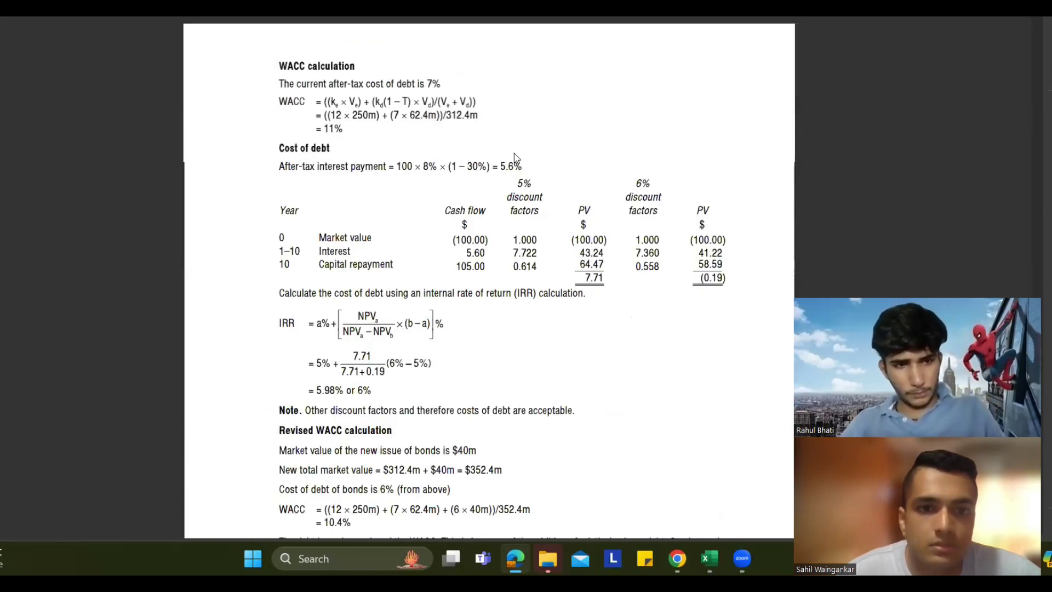
pyautogui.scroll(10, 601, 190)
pyautogui.scroll(-5, 601, 190)
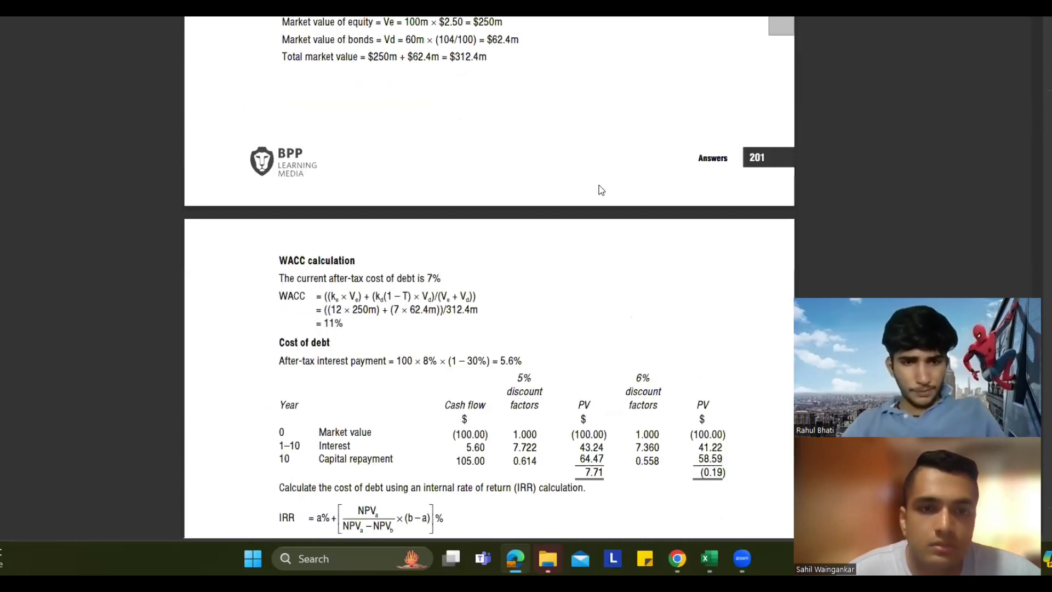
pyautogui.scroll(-3, 601, 190)
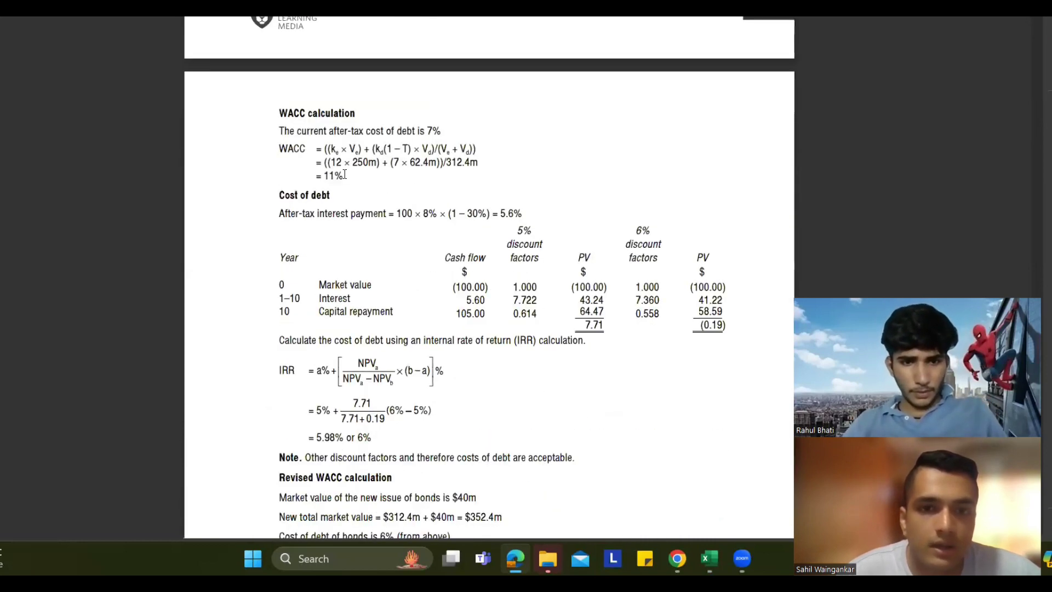
pyautogui.moveTo(348, 176); pyautogui.dragTo(315, 176)
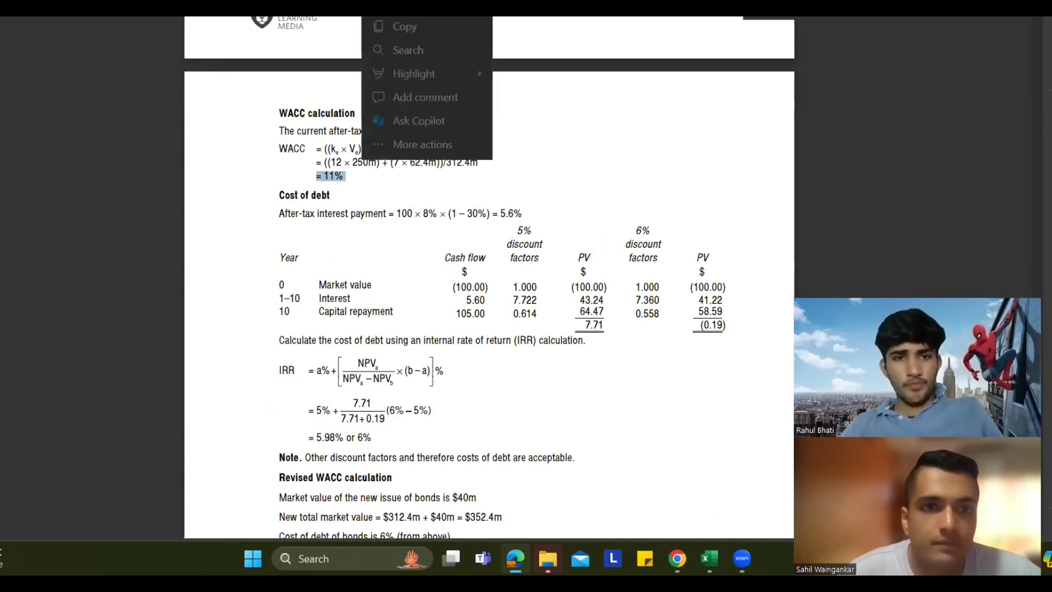
pyautogui.click(503, 174)
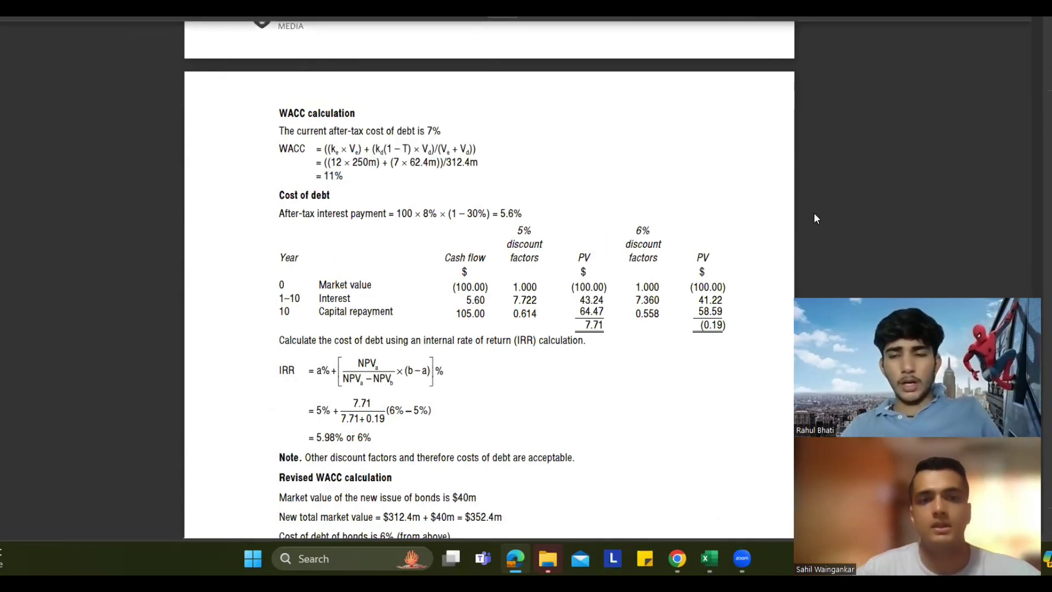
# Step: Compare the WACC worked out in the Excel sheet with the WACC line of the PDF model answer, ending in Excel
pyautogui.hotkey('alt', 'Tab')
pyautogui.press('Tab')
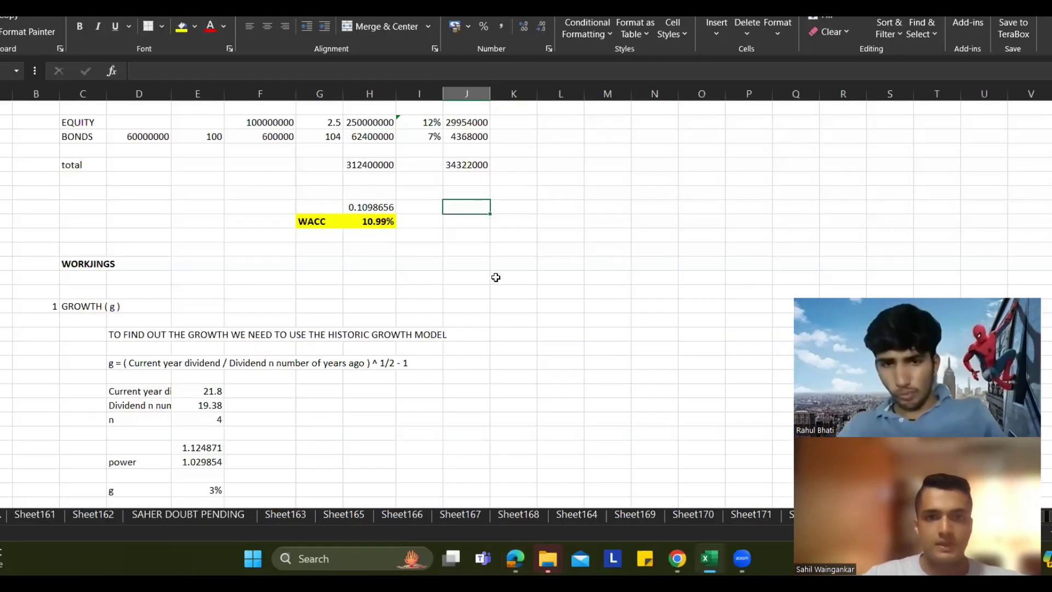
pyautogui.scroll(1, 495, 277)
pyautogui.hotkey('alt', 'Tab')
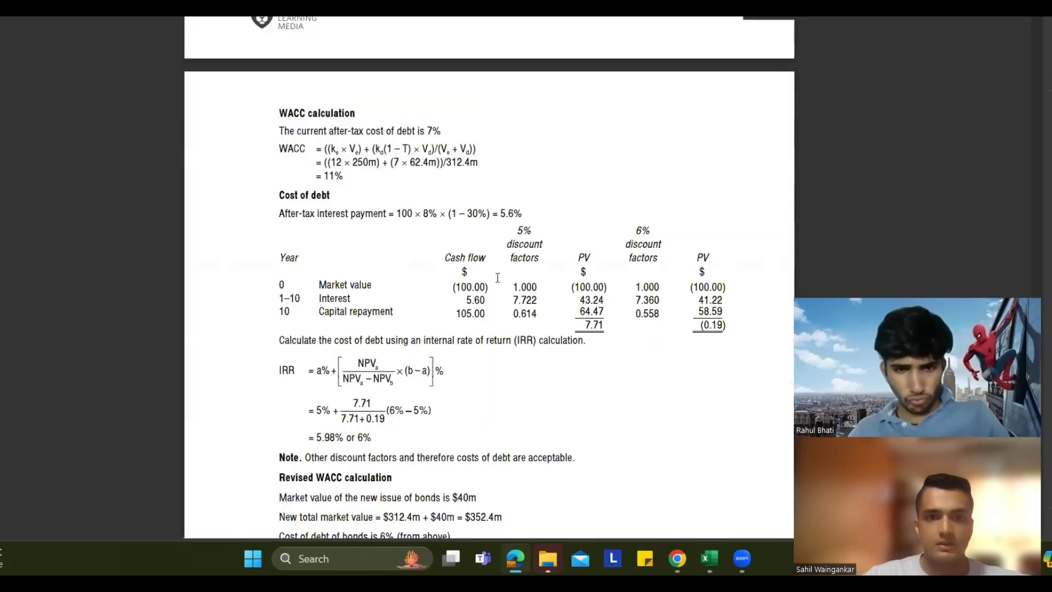
pyautogui.doubleClick(414, 165)
pyautogui.click(523, 171)
pyautogui.hotkey('alt', 'Tab')
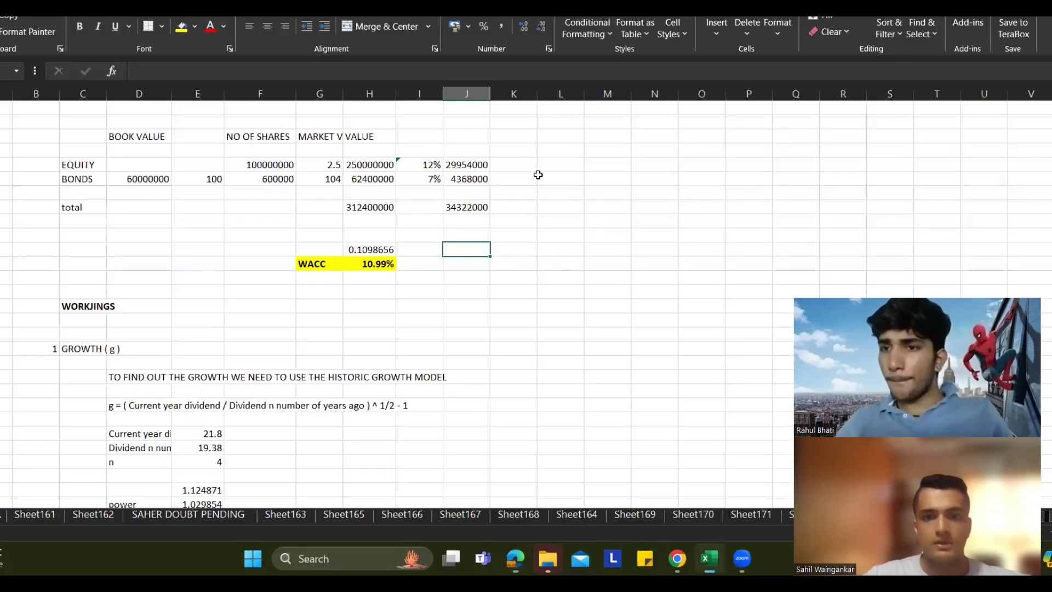
# Step: Move the whole AQR Co working, from the "Before the new issue of bonds takes place" heading through the growth working, down to start at B10
pyautogui.scroll(6, 494, 296)
pyautogui.scroll(-2, 494, 295)
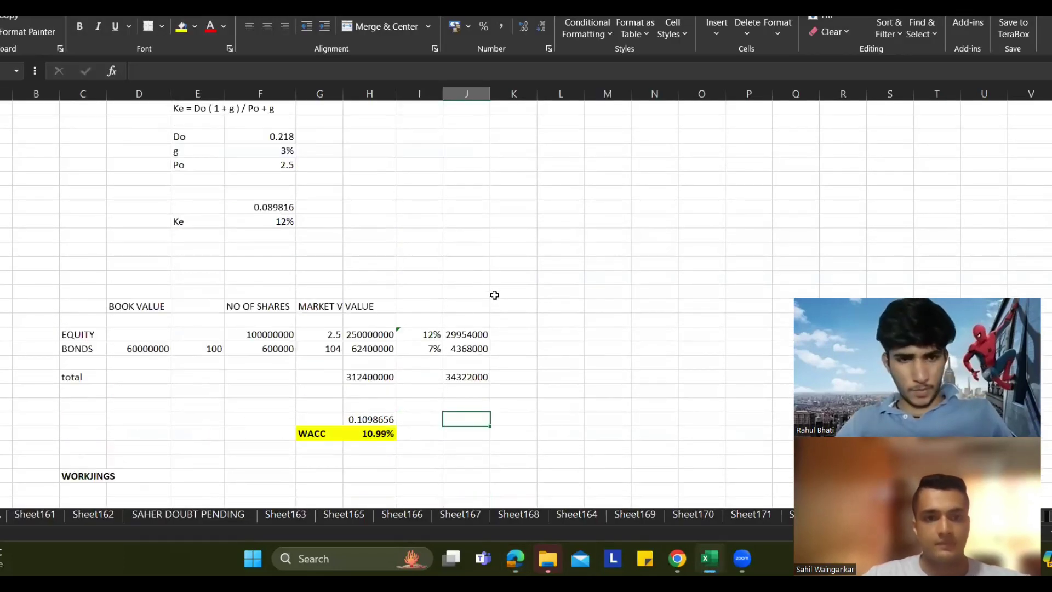
pyautogui.scroll(4, 306, 354)
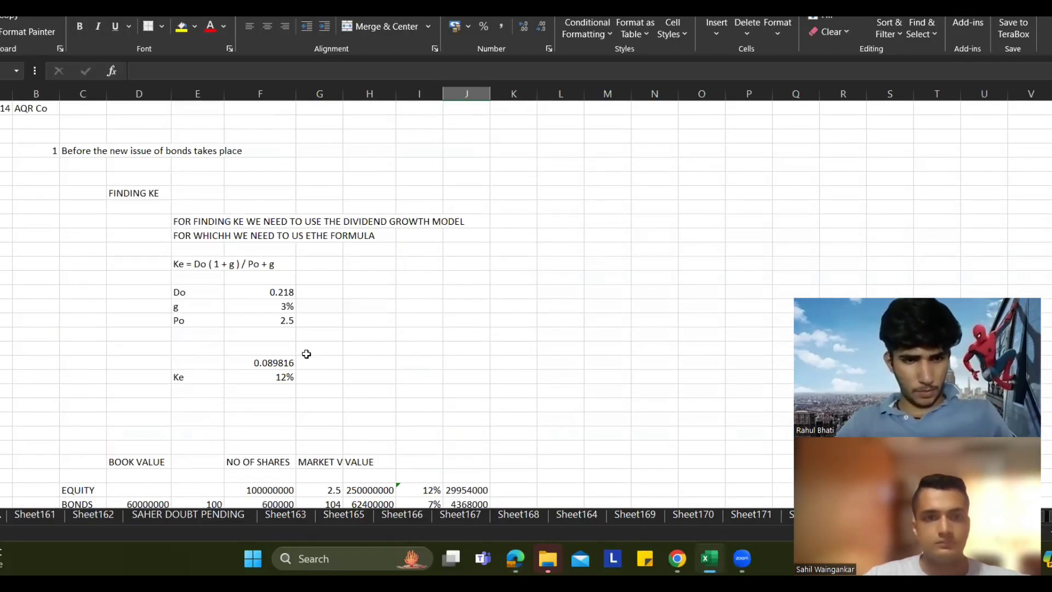
pyautogui.moveTo(41, 153); pyautogui.dragTo(334, 462)
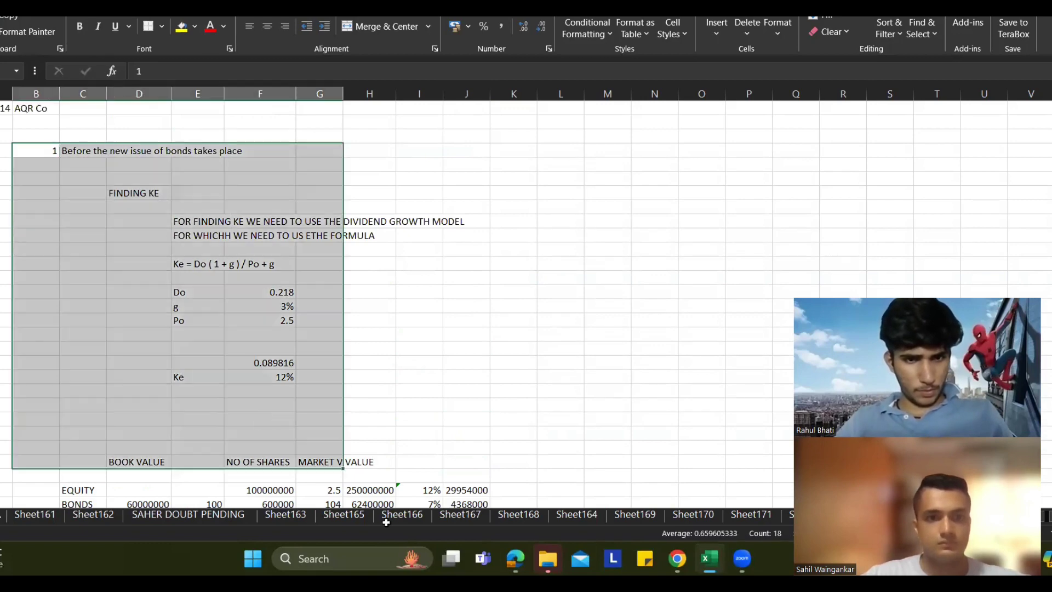
pyautogui.moveTo(386, 522); pyautogui.dragTo(534, 532)
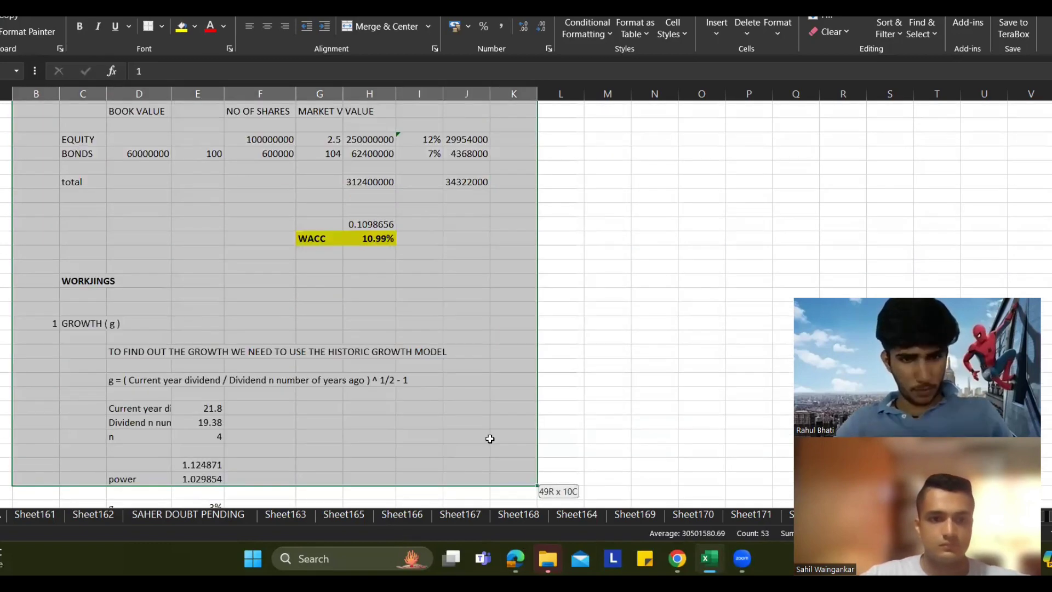
pyautogui.moveTo(490, 439); pyautogui.dragTo(526, 143)
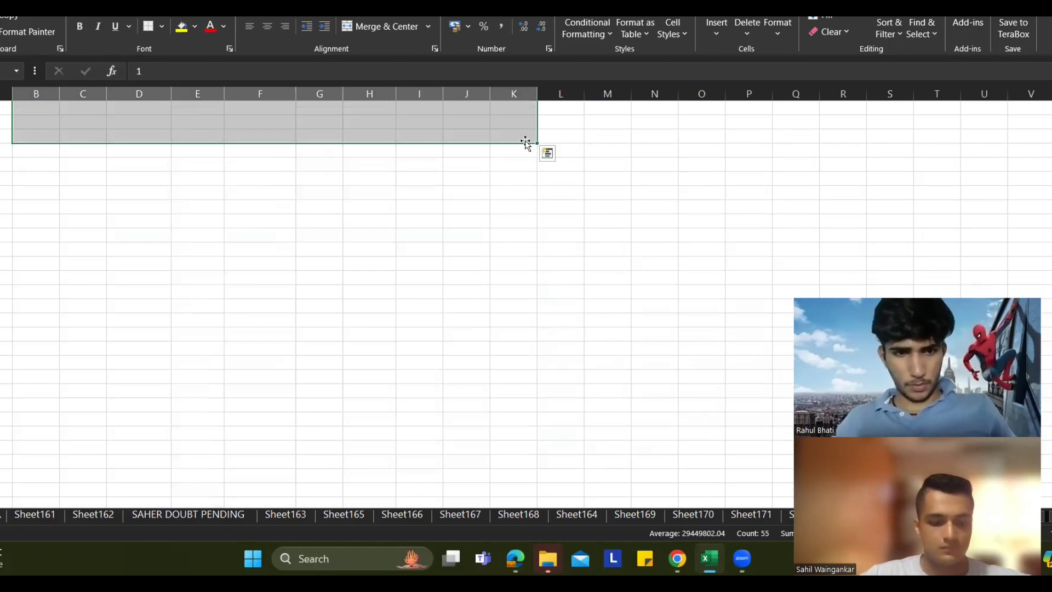
pyautogui.hotkey('ctrl', 'c')
pyautogui.scroll(15, 155, 330)
pyautogui.click(36, 233)
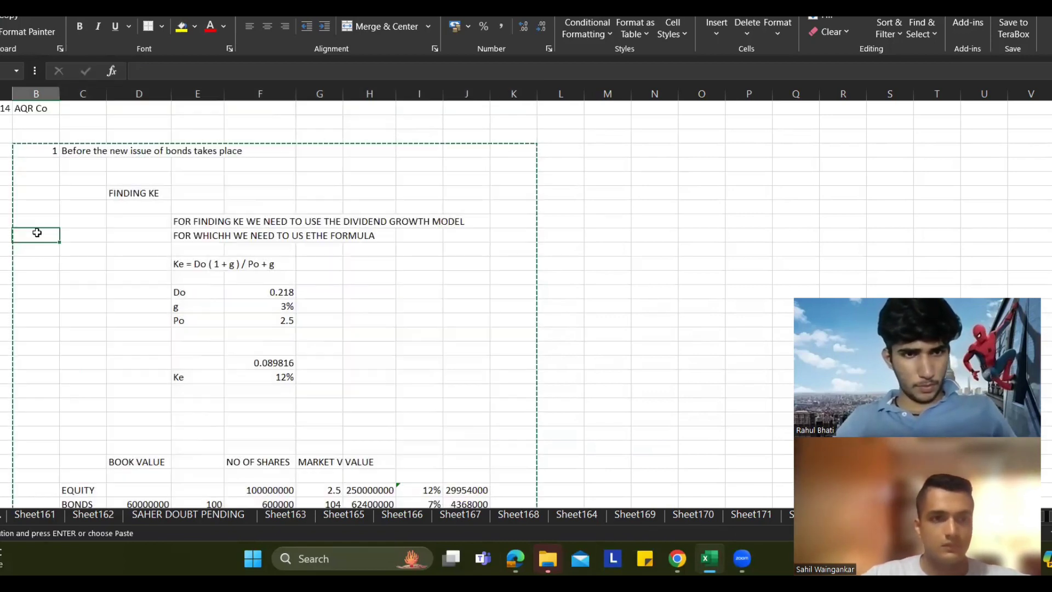
pyautogui.hotkey('ctrl', 'v')
# Step: Enter the heading "SUMMARY" in C3 and the label "WACC" in both D5 and D6
pyautogui.click(70, 138)
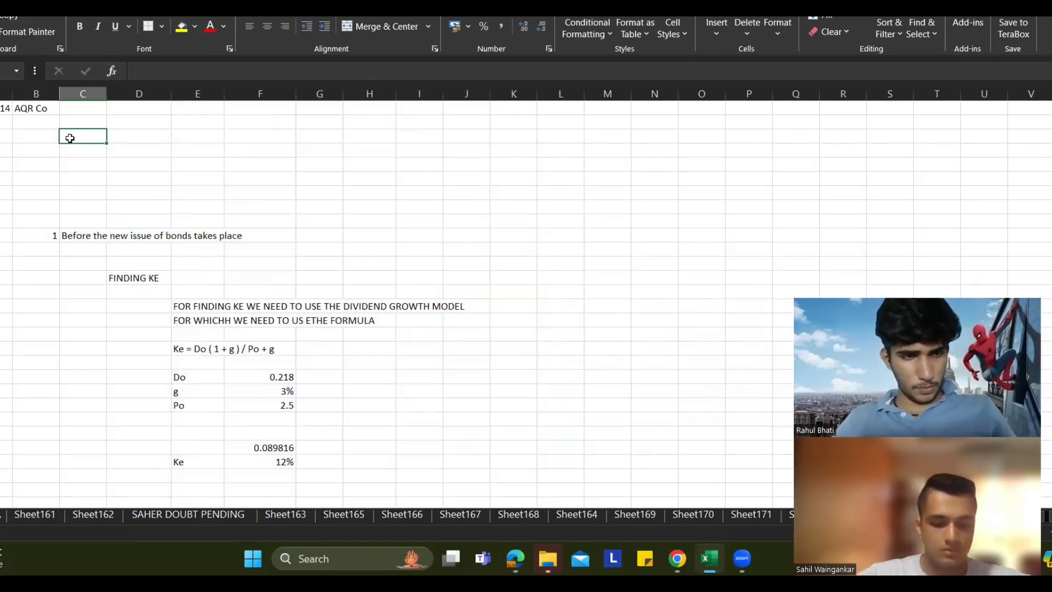
pyautogui.write('SUMMARY')
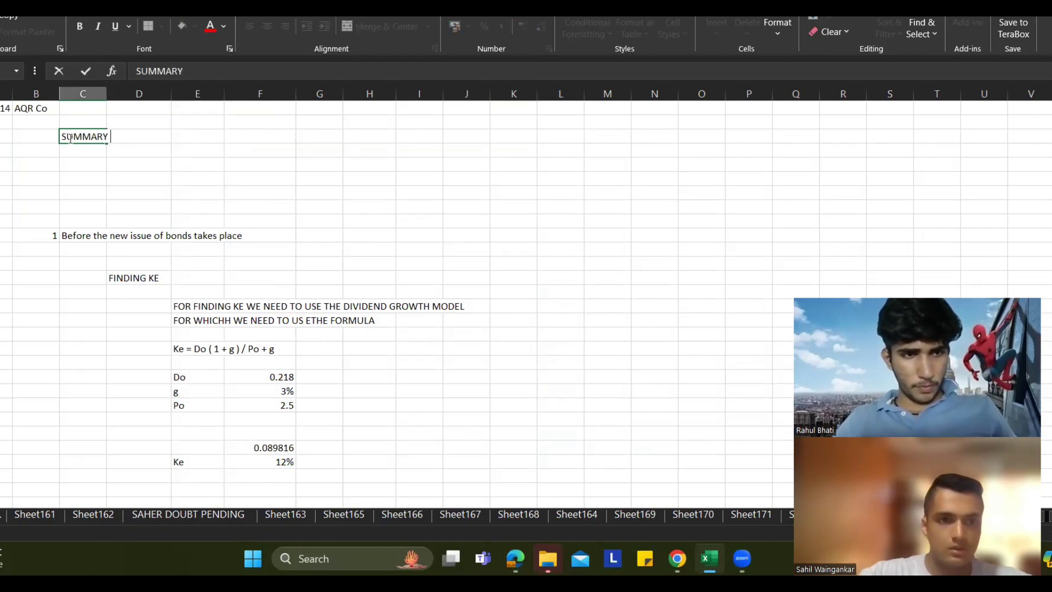
pyautogui.press('Return')
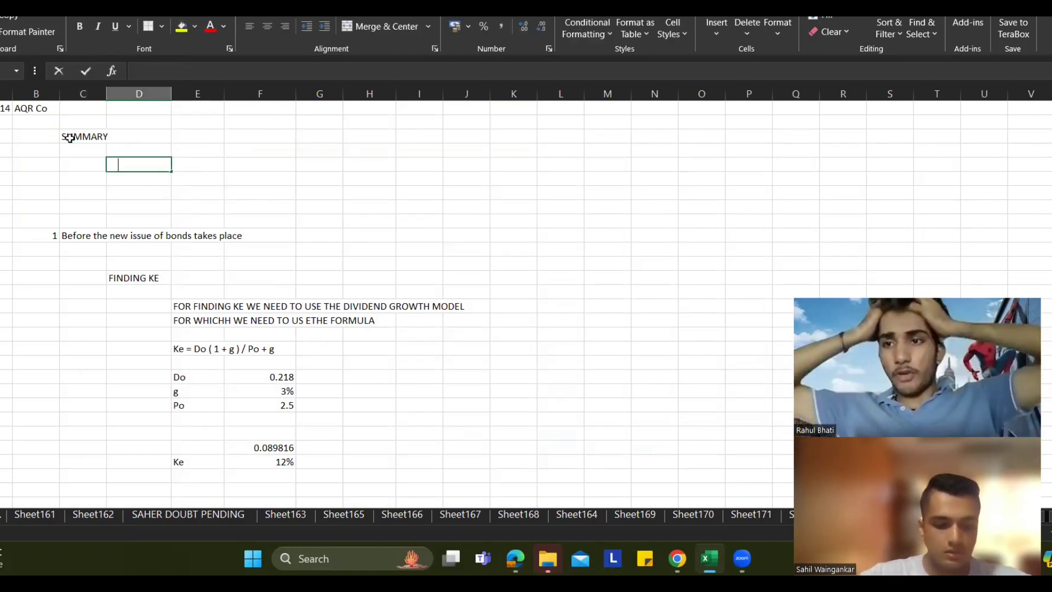
pyautogui.write('WACC')
pyautogui.press('Return')
pyautogui.write('WACC')
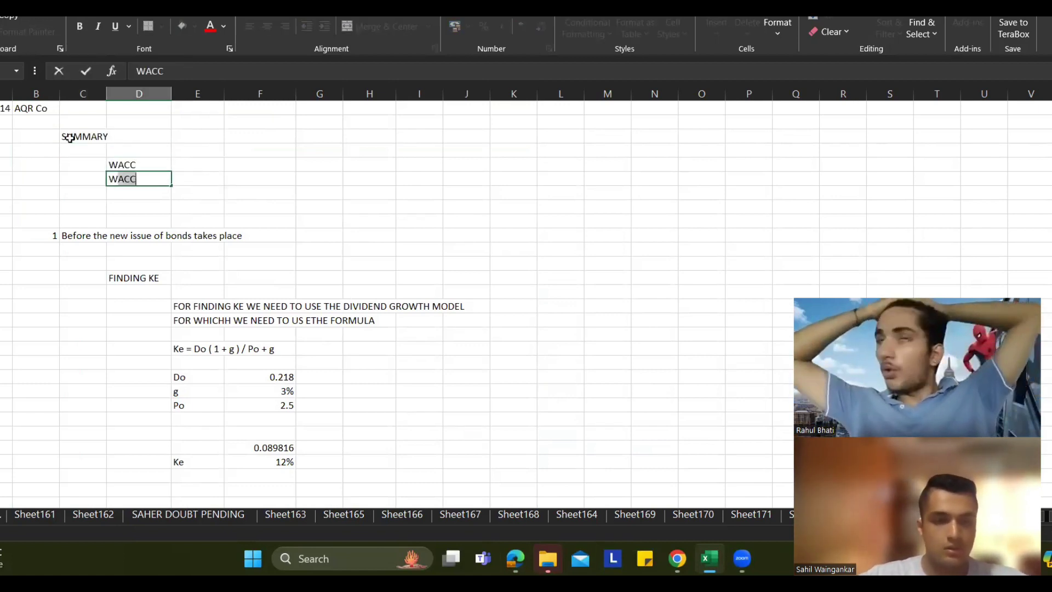
# Step: Label the two WACC rows "( BEFORE ISSUE )" and "( AFTER ISSUE )" in column C, and widen that column
pyautogui.press('Up')
pyautogui.press('Left')
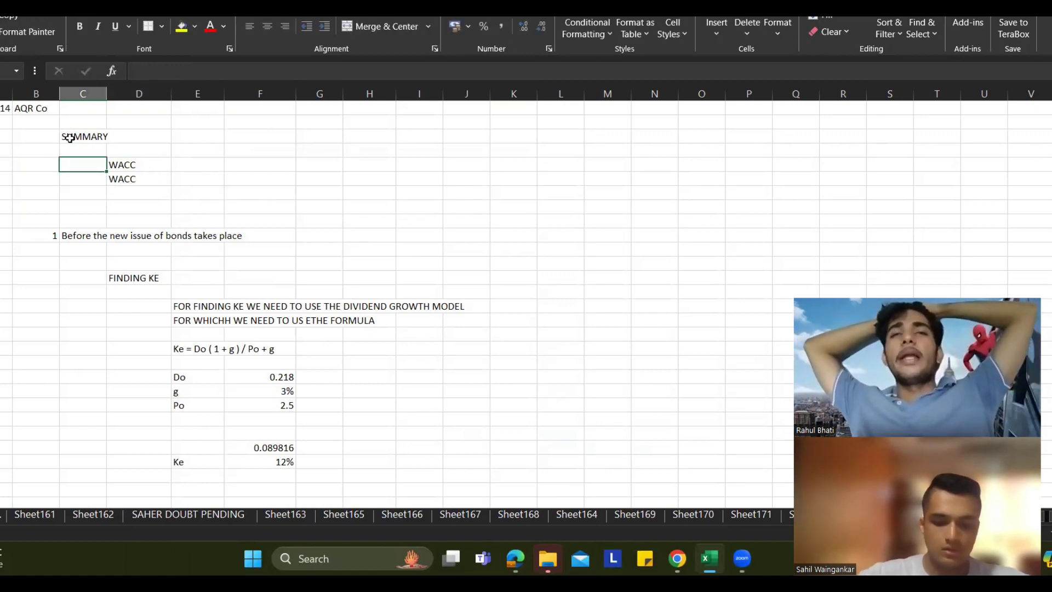
pyautogui.write('( BEFORE ISSUE ')
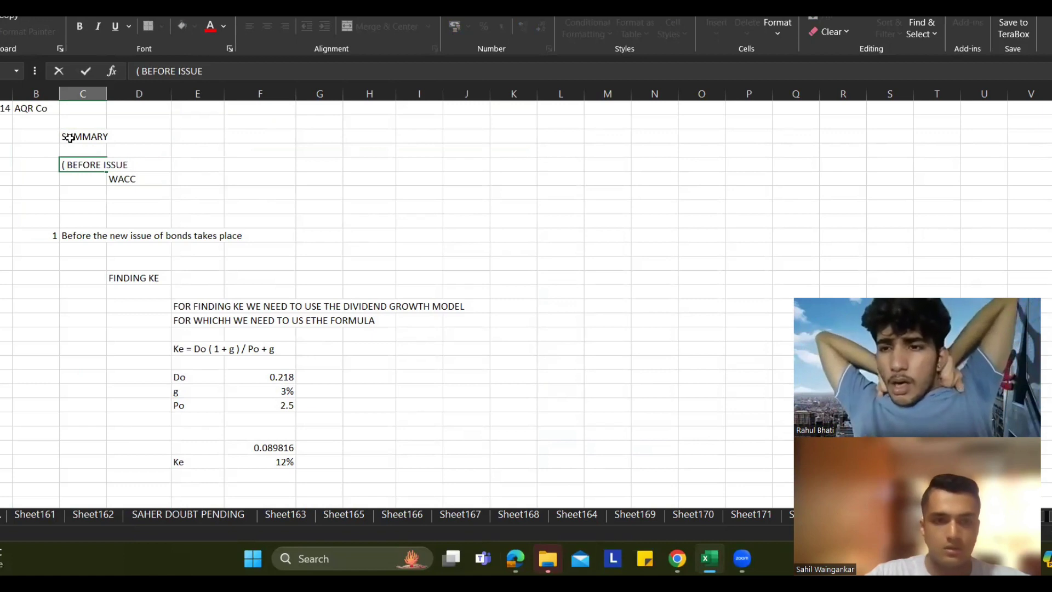
pyautogui.write(')')
pyautogui.press('Return')
pyautogui.write('(')
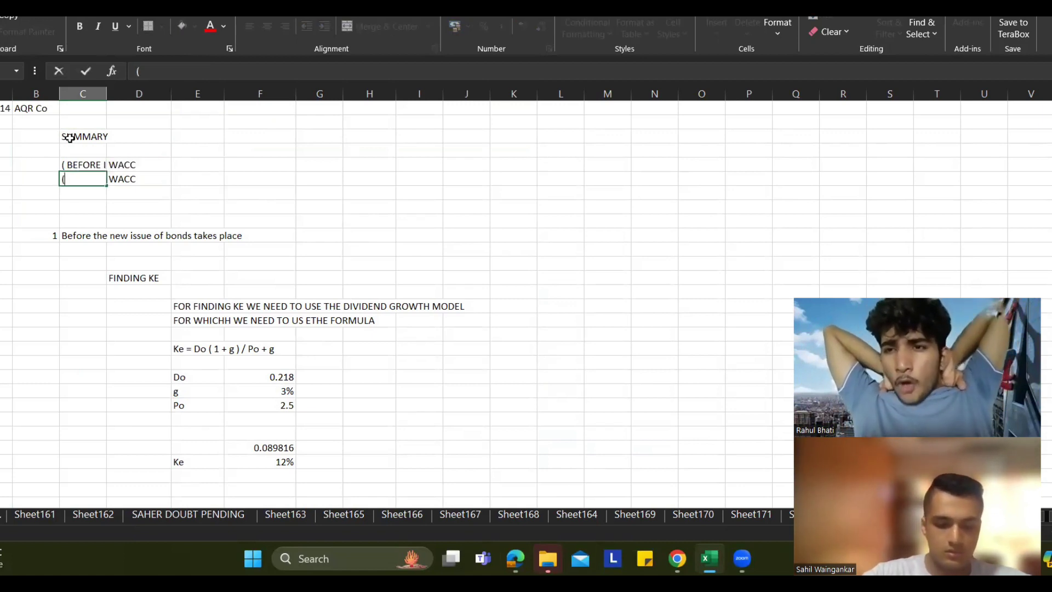
pyautogui.write(' AFTER ISSUE')
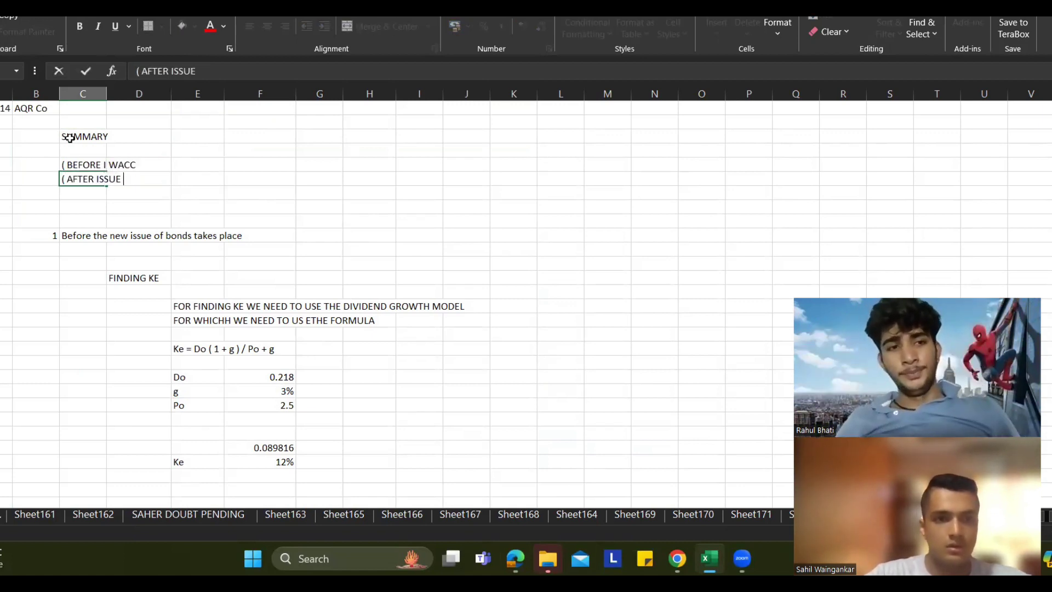
pyautogui.press('Return')
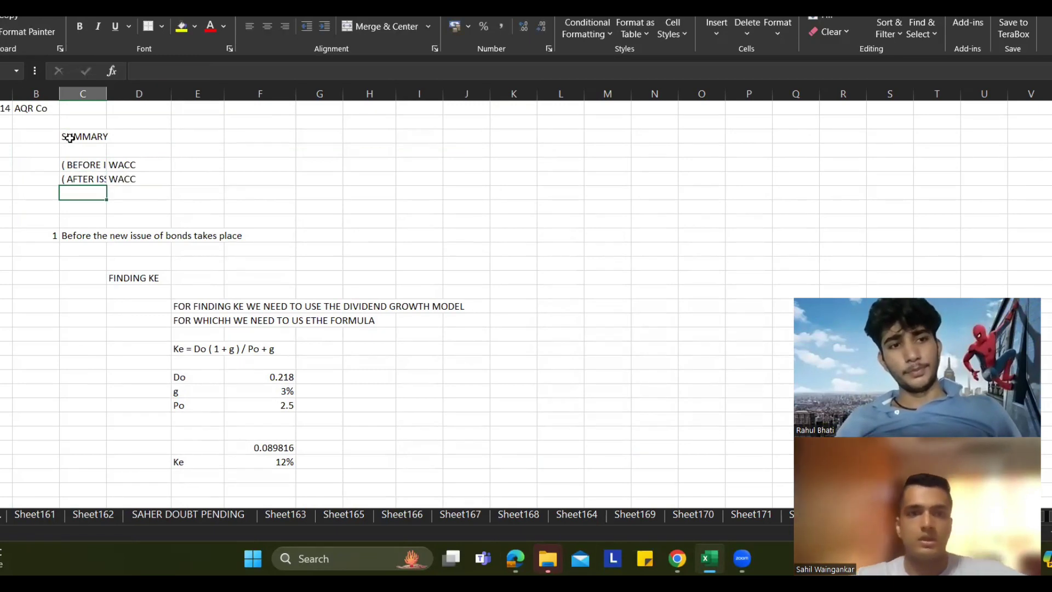
pyautogui.moveTo(107, 93); pyautogui.dragTo(126, 93)
# Step: Link the before-issue WACC in the summary, E5, to the highlighted WACC result in H41
pyautogui.click(208, 165)
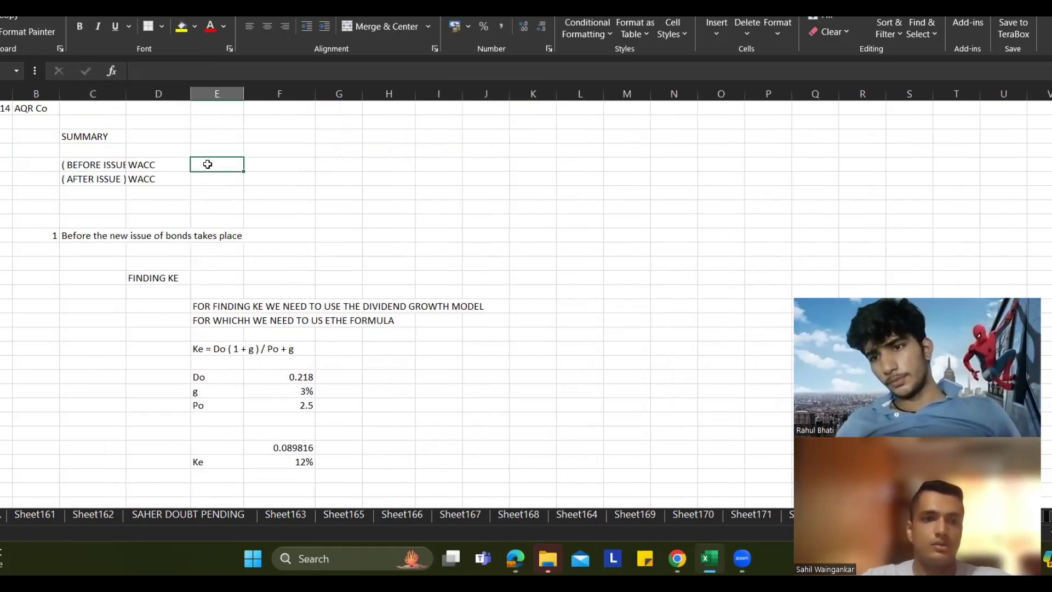
pyautogui.write('=')
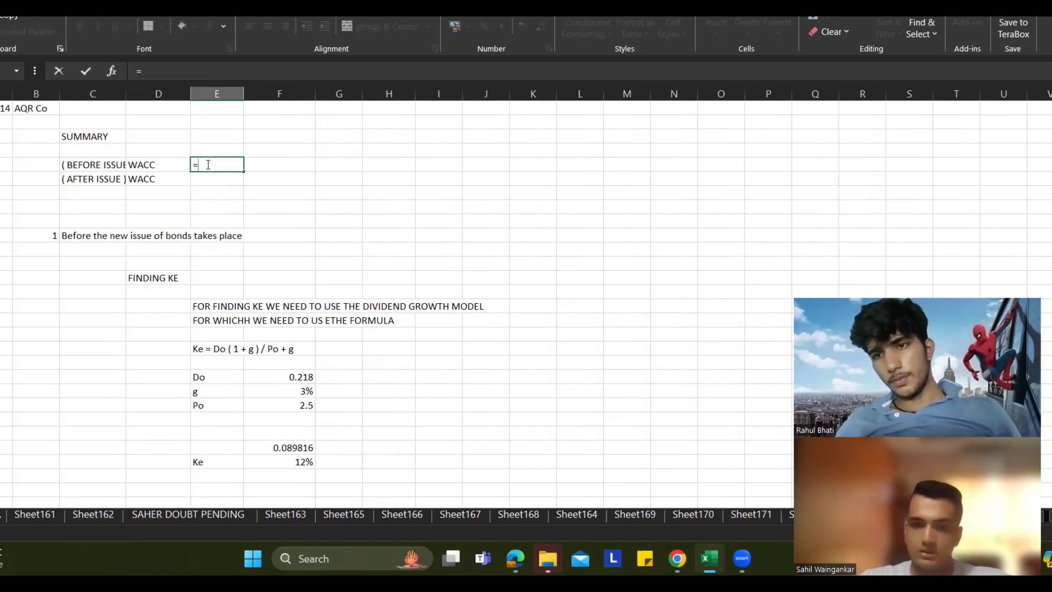
pyautogui.scroll(-9, 223, 199)
pyautogui.click(396, 290)
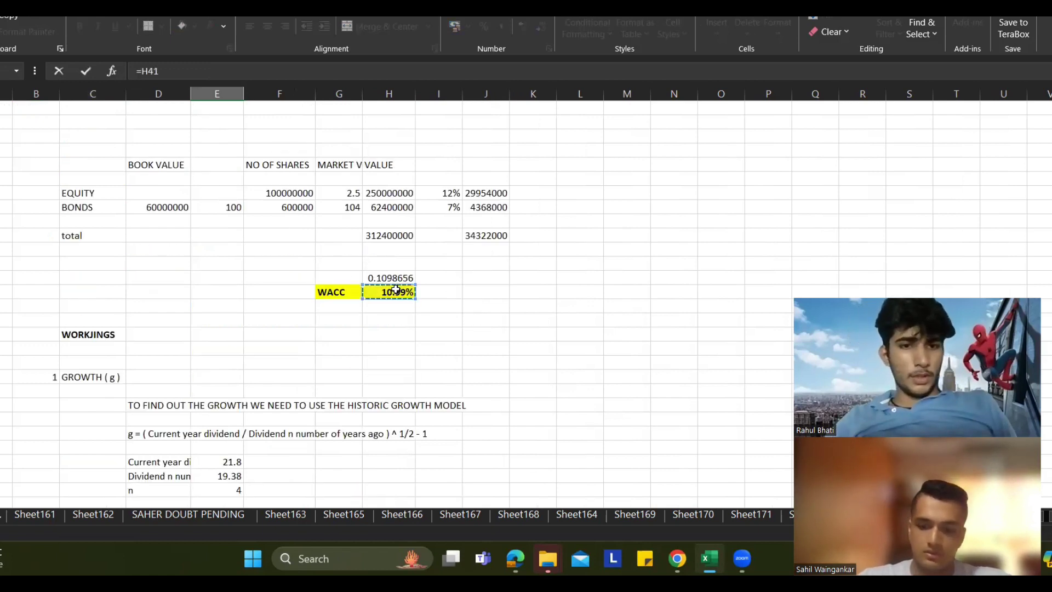
pyautogui.press('Return')
pyautogui.scroll(2, 384, 273)
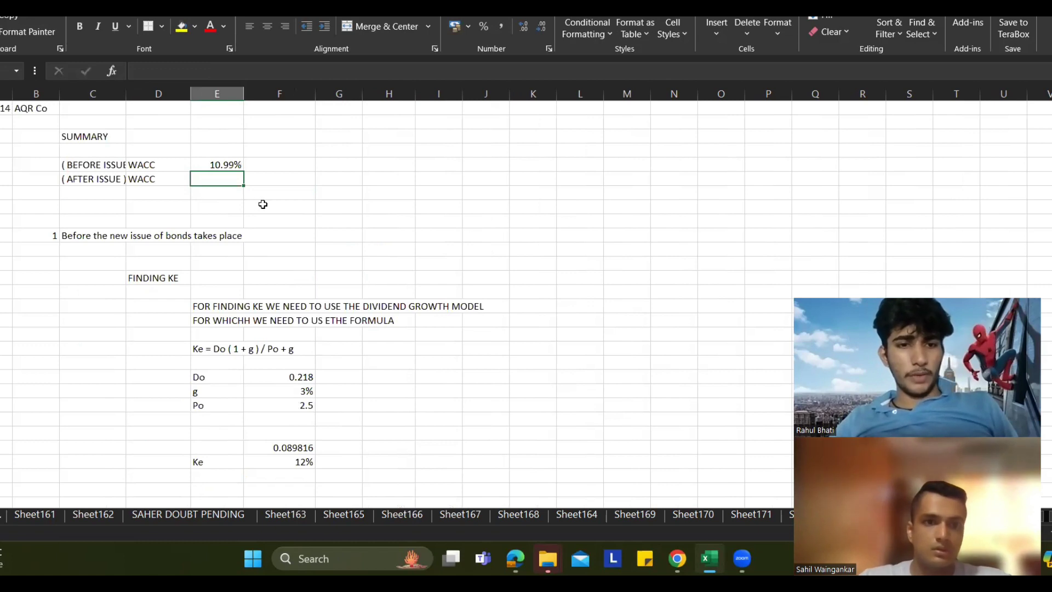
# Step: Change the highlighted WACC value in H41 to 11%
pyautogui.scroll(-8, 331, 248)
pyautogui.click(401, 336)
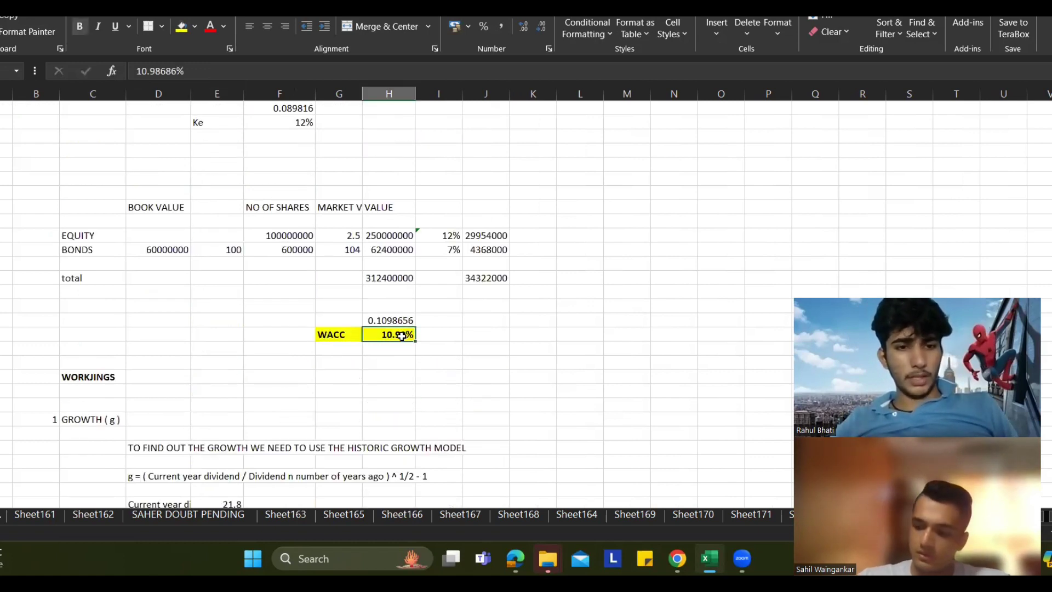
pyautogui.write('11')
pyautogui.press('Return')
pyautogui.scroll(8, 401, 336)
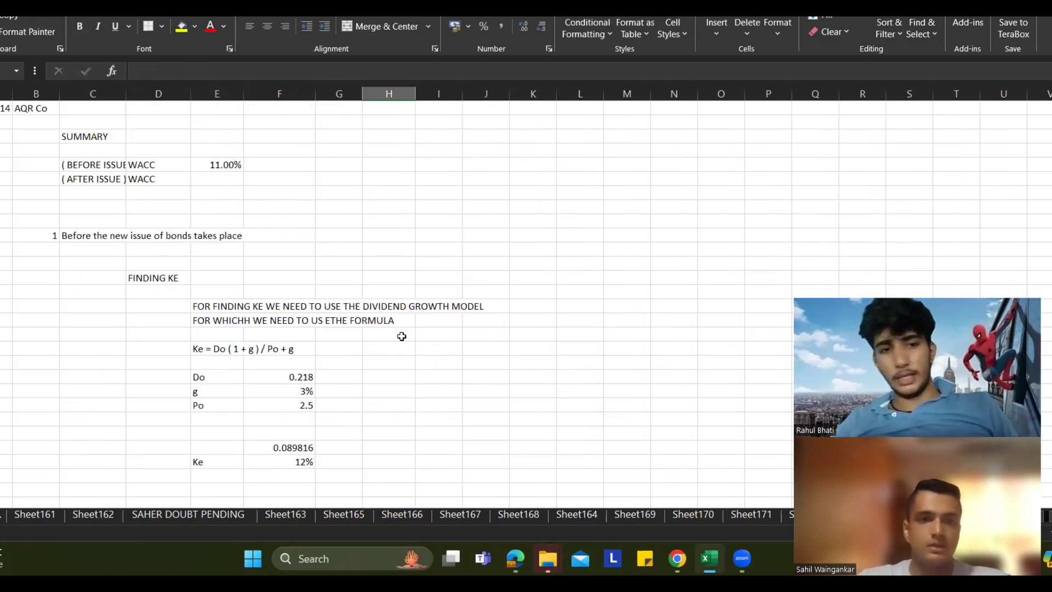
# Step: Fill the summary block C3:E7 with the gold standard colour and make its text bold
pyautogui.scroll(-2, 373, 293)
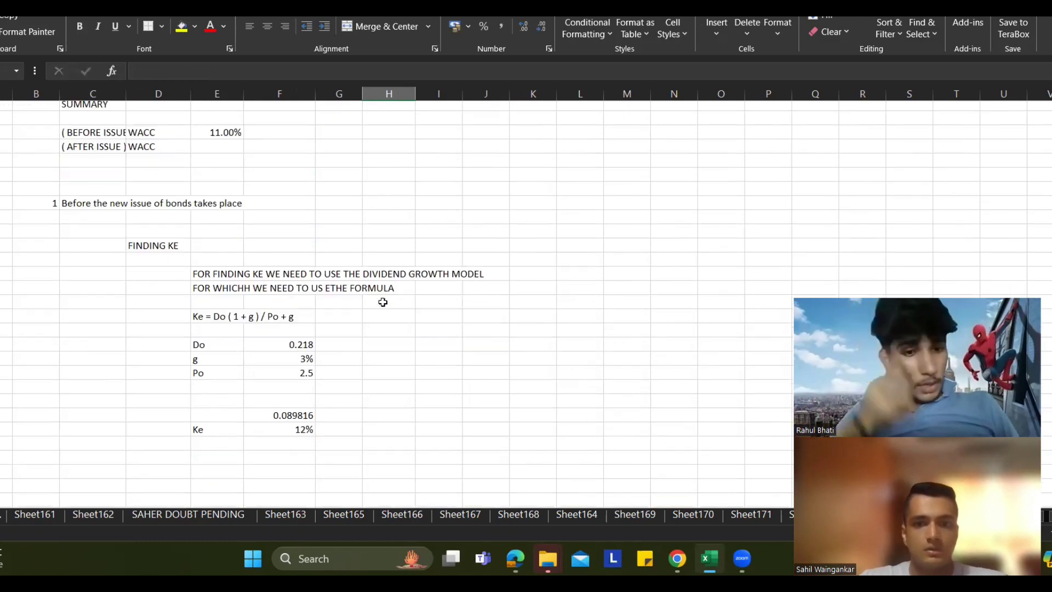
pyautogui.scroll(2, 356, 281)
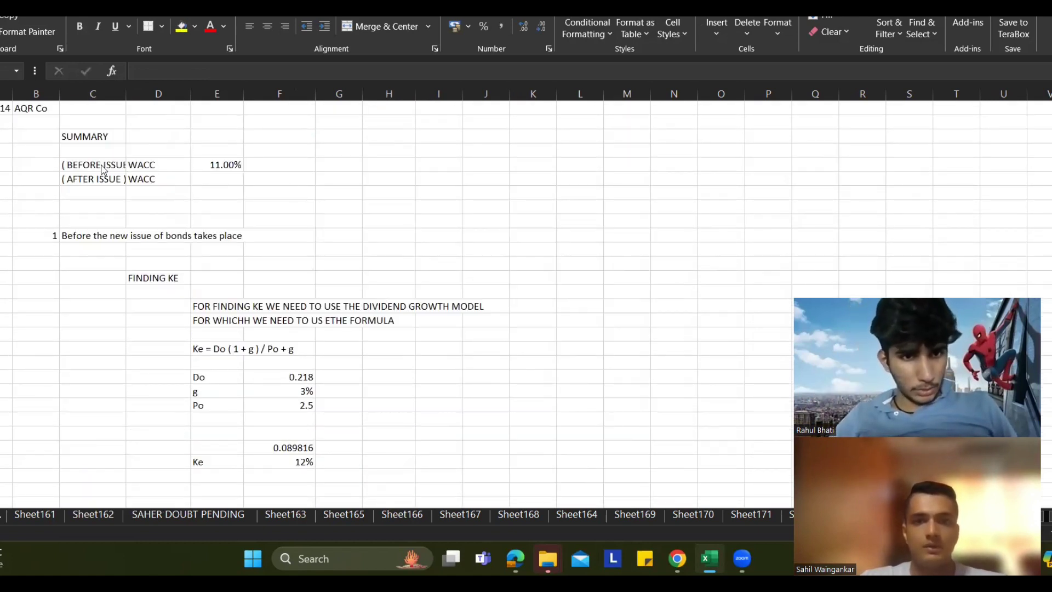
pyautogui.hotkey('alt', 'Tab')
pyautogui.click(187, 137)
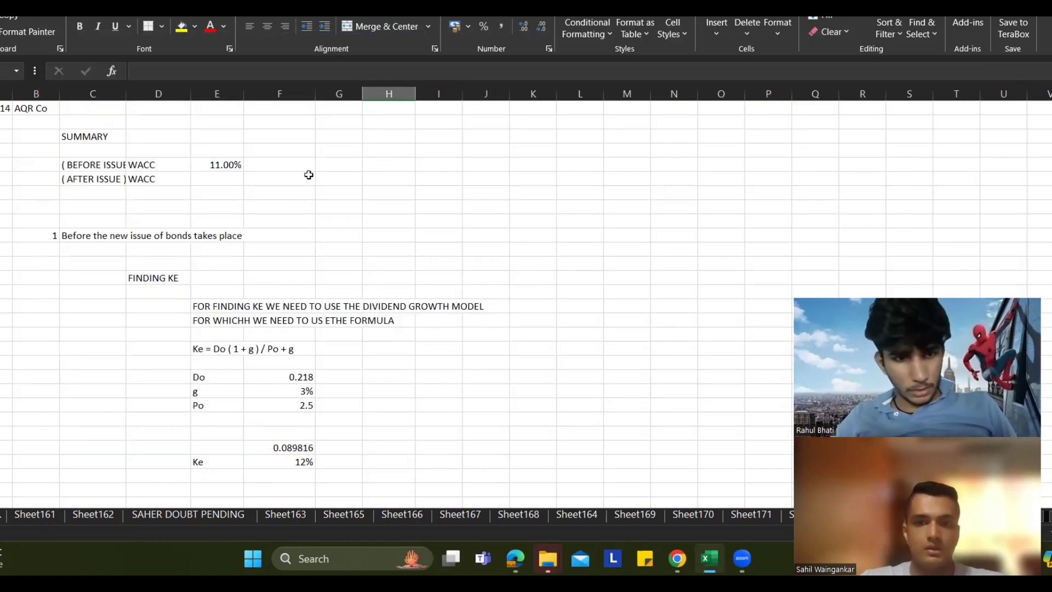
pyautogui.click(281, 150)
pyautogui.moveTo(108, 164); pyautogui.dragTo(236, 190)
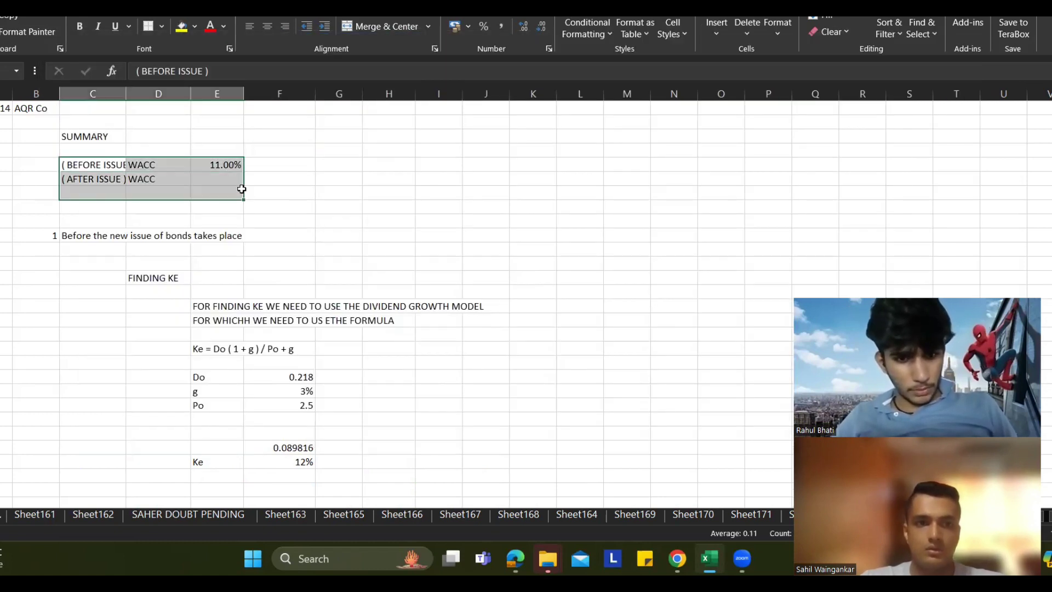
pyautogui.moveTo(117, 136); pyautogui.dragTo(233, 192)
pyautogui.click(194, 27)
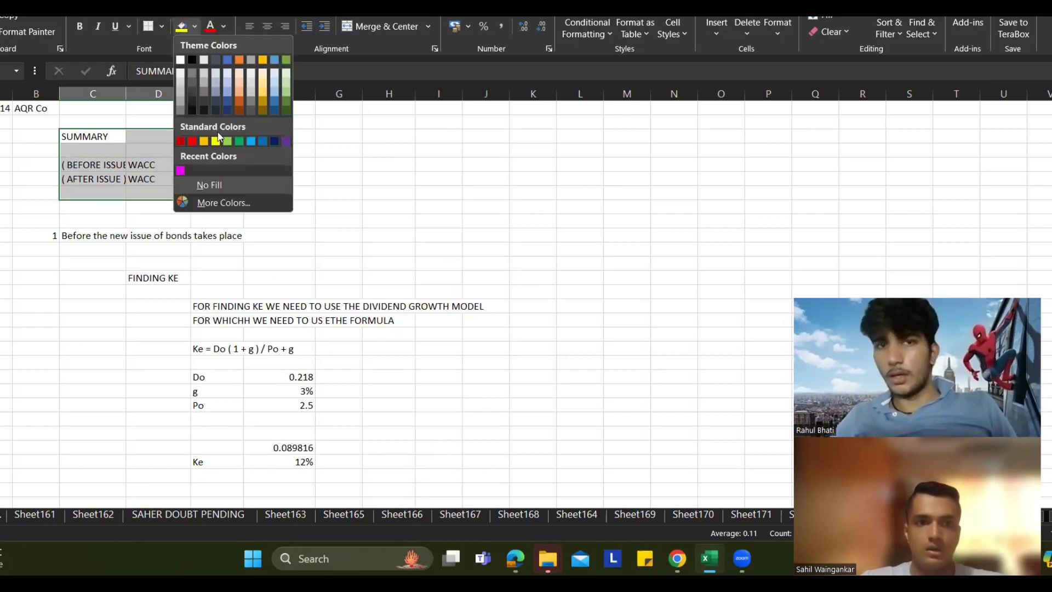
pyautogui.click(206, 142)
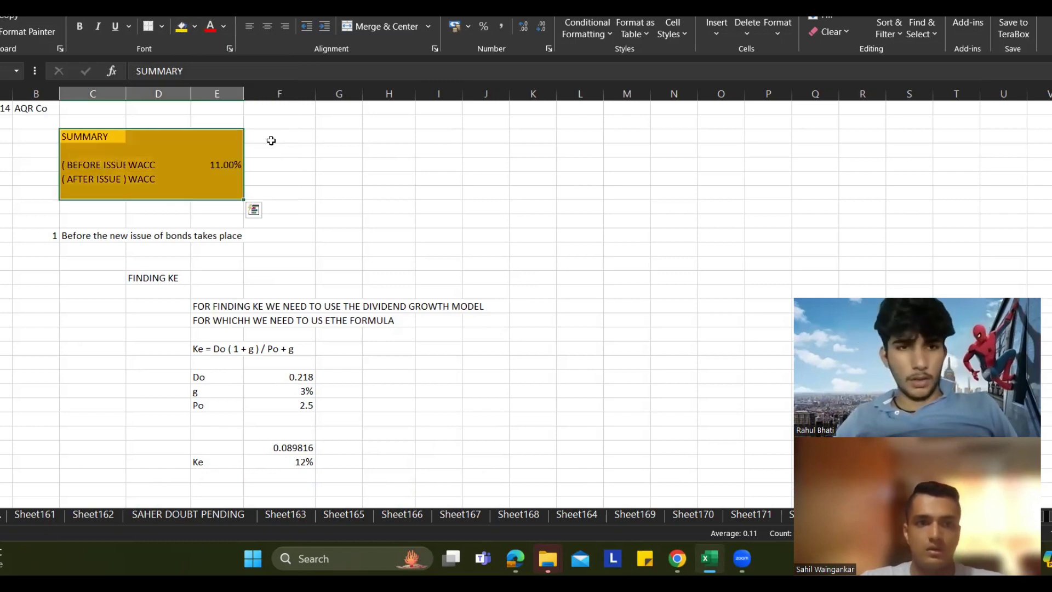
pyautogui.hotkey('ctrl', 'b')
pyautogui.click(340, 148)
# Step: Switch to the BPP kit PDF and mark the 20X0 and 20X4 dividends per share in the AQR Co question
pyautogui.hotkey('alt', 'Tab')
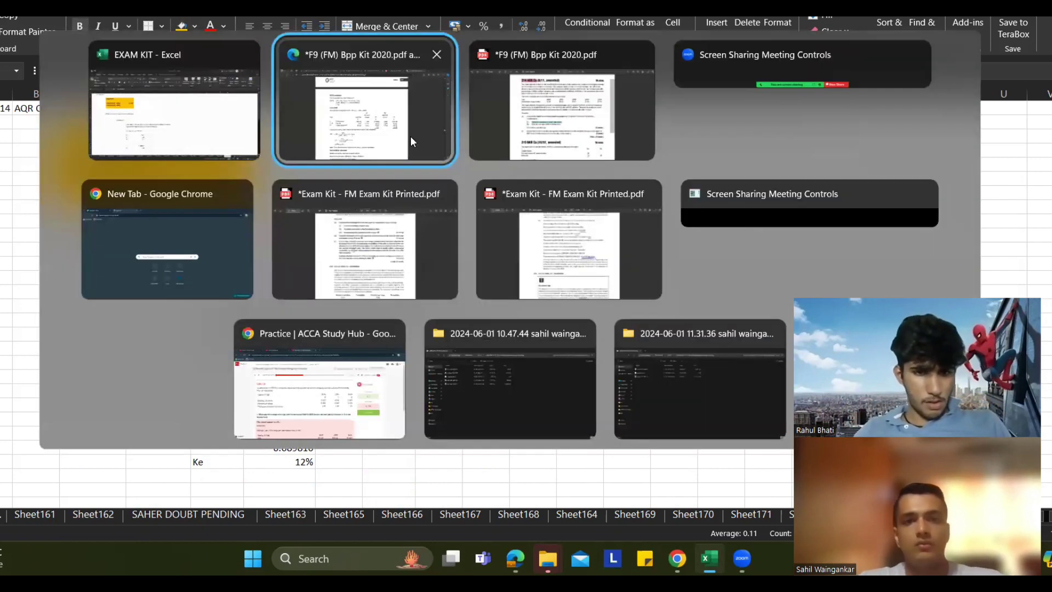
pyautogui.click(492, 154)
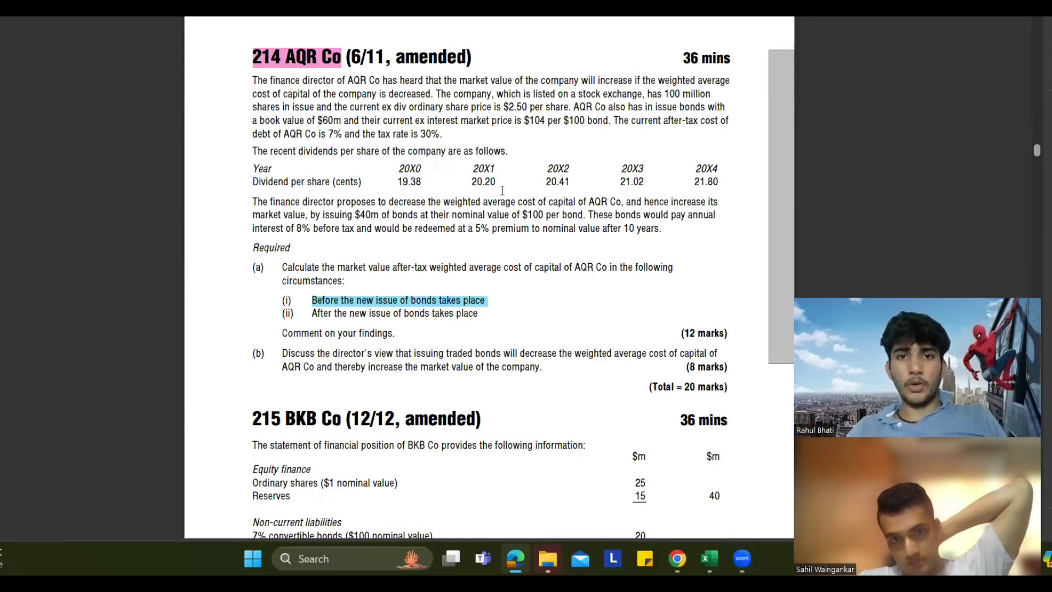
pyautogui.moveTo(425, 182); pyautogui.dragTo(403, 182)
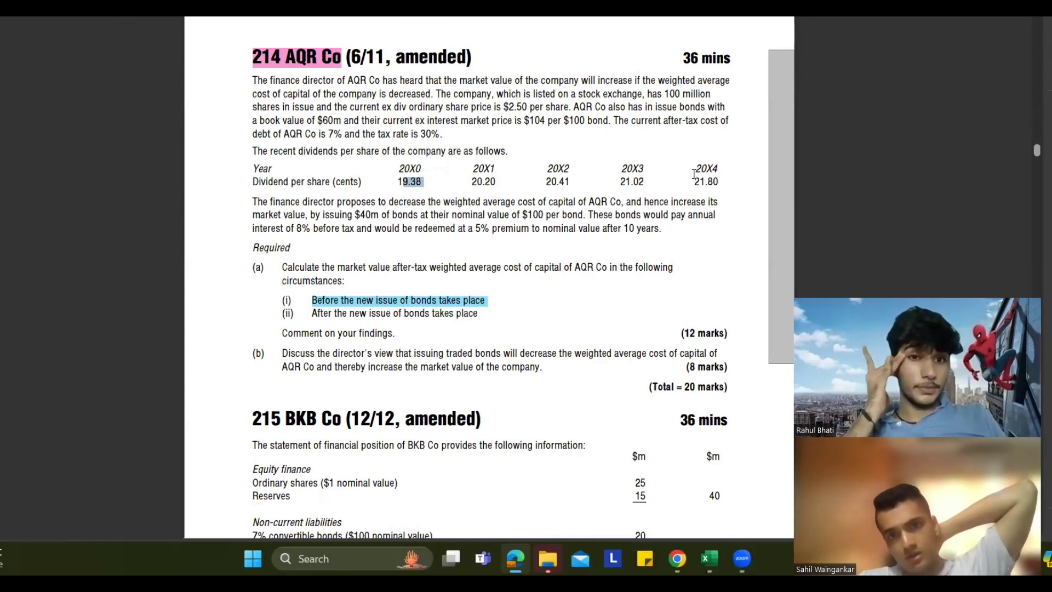
pyautogui.moveTo(693, 181); pyautogui.dragTo(722, 185)
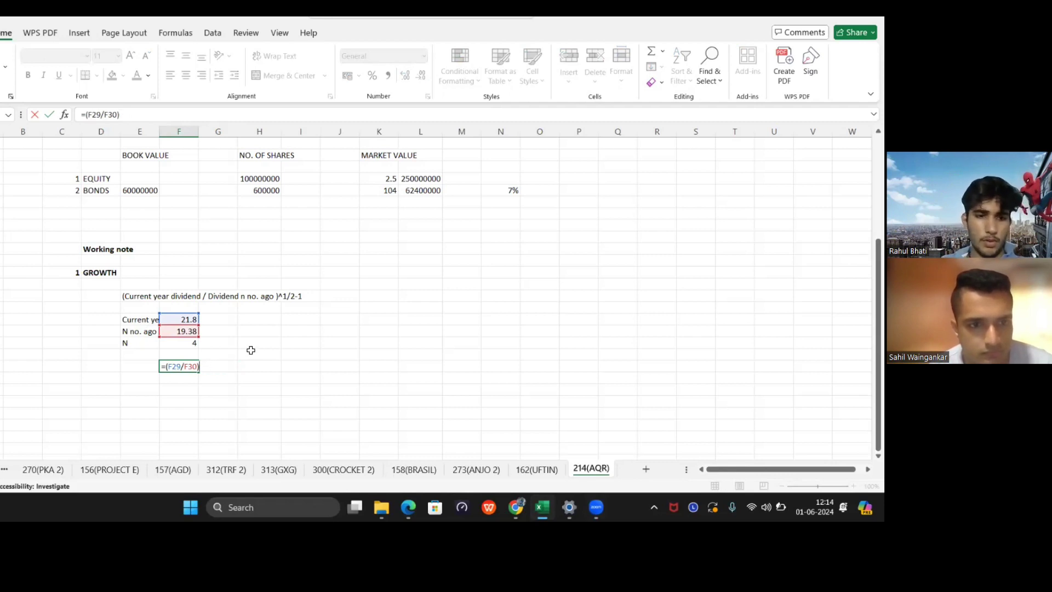
# Step: Calculate the ratio of the current dividend to the dividend n years ago in F33 with =(F29/F30)
pyautogui.press('Return')
pyautogui.press('Up')
pyautogui.press('Right')
pyautogui.press('Delete')
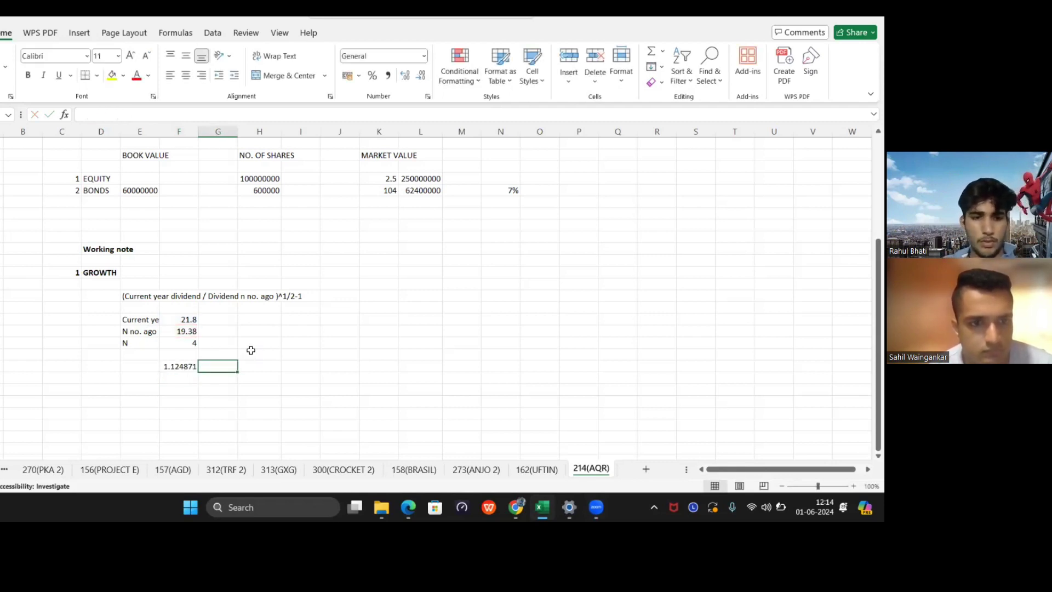
# Step: Raise the dividend ratio to a power in G33 with =POWER(F33,4)
pyautogui.write('-')
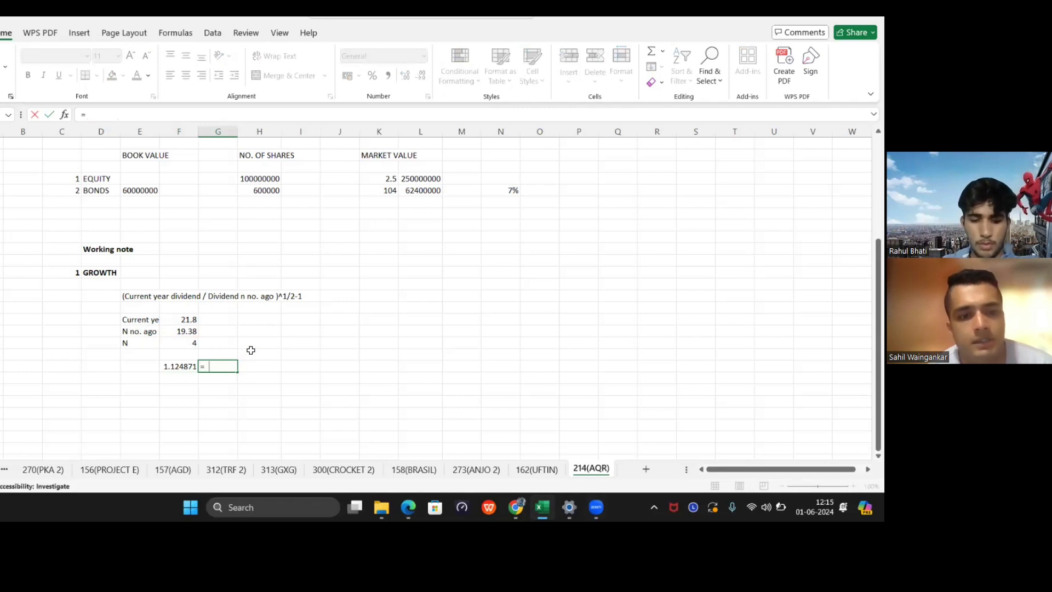
pyautogui.write('power(')
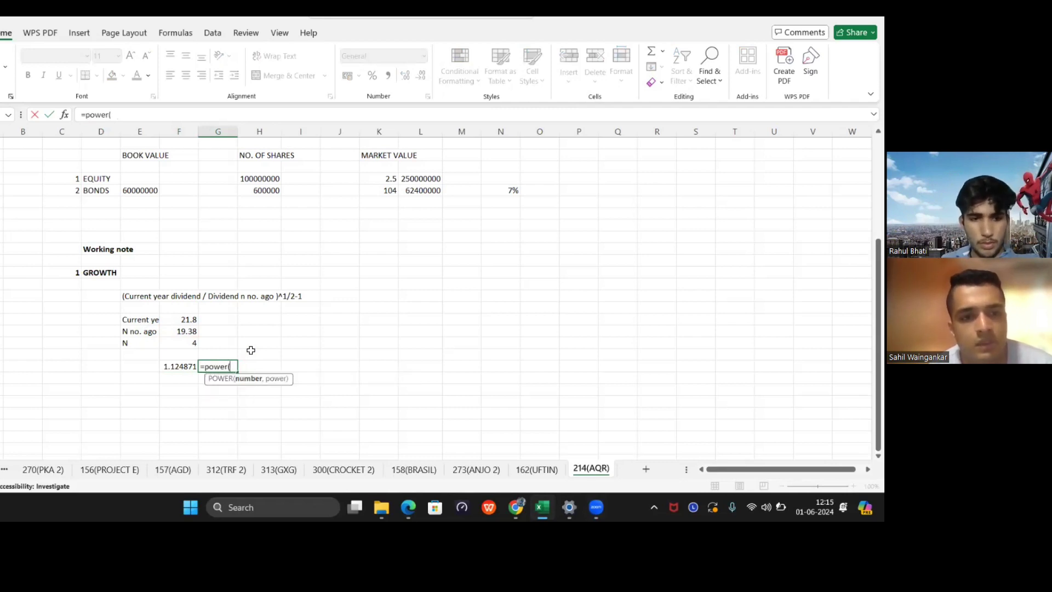
pyautogui.press('Left')
pyautogui.write(',')
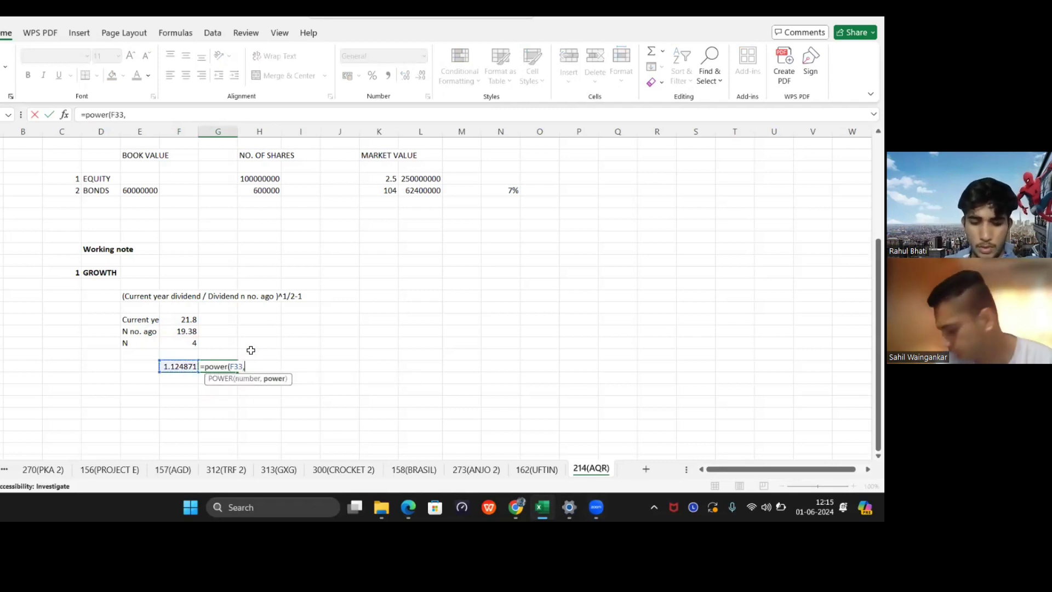
pyautogui.write('4)')
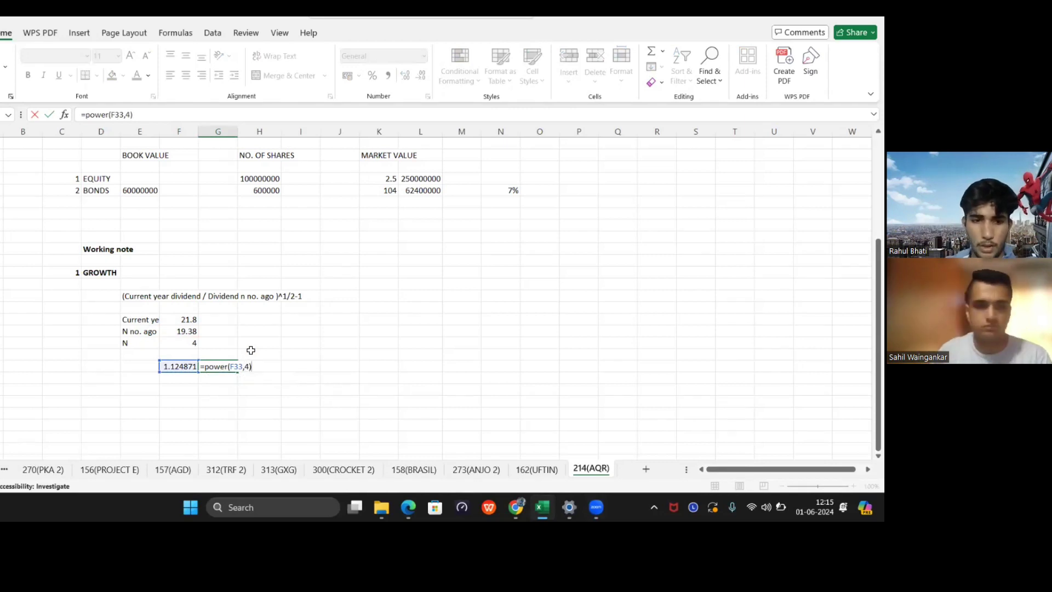
pyautogui.press('Tab')
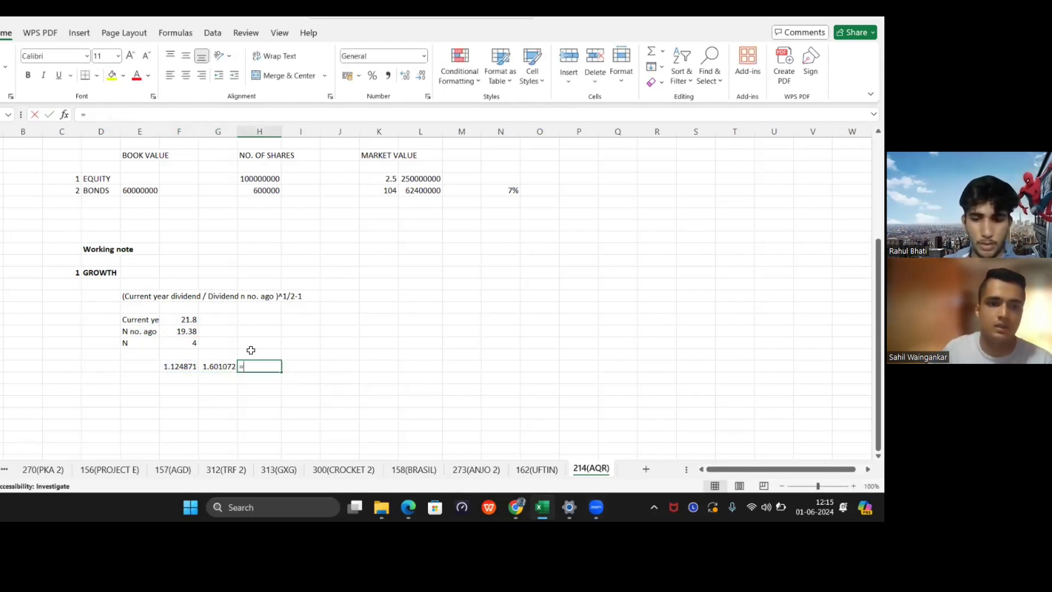
# Step: Correct the exponent in G33 to 1/4 and subtract 1 from that result in H33 with =G33-1
pyautogui.press('Left')
pyautogui.press('Escape')
pyautogui.press('Left')
pyautogui.press('F2')
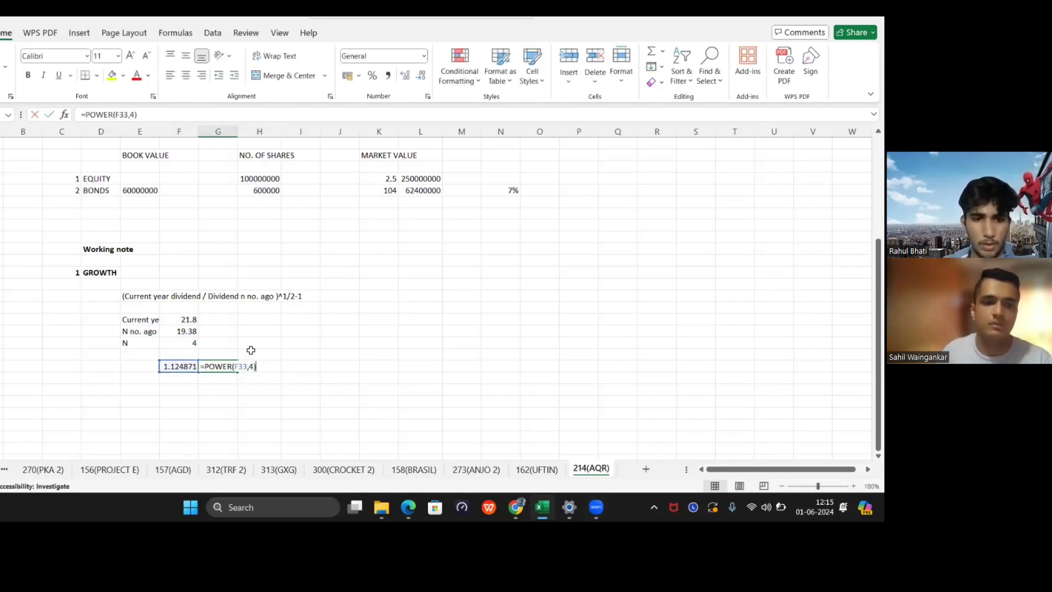
pyautogui.press('Left')
pyautogui.press('Left')
pyautogui.write('1/')
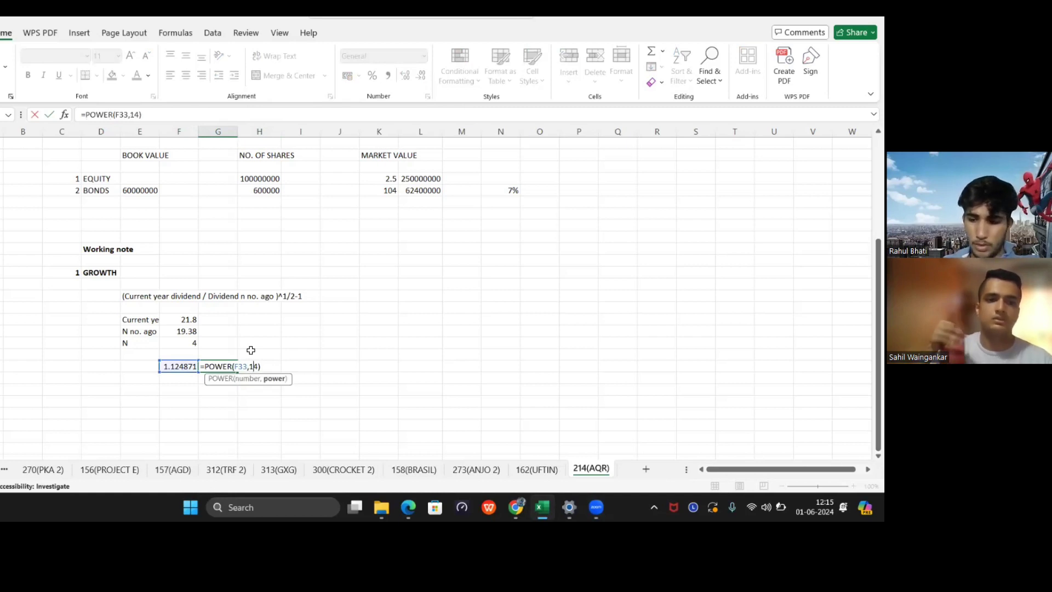
pyautogui.hotkey('ctrl', 'Return')
pyautogui.press('Right')
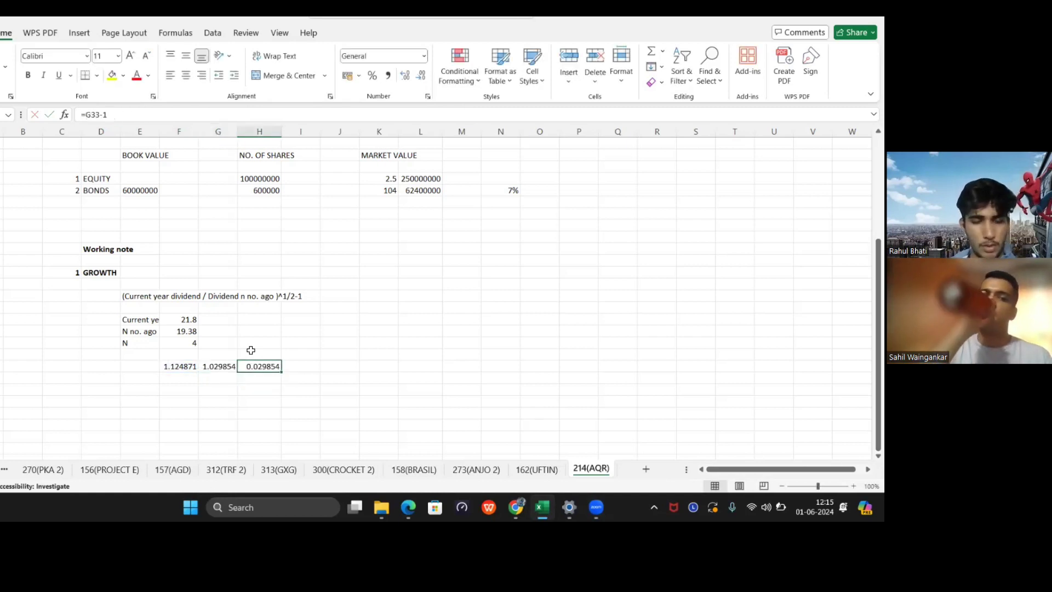
# Step: Convert the growth rate to a percentage figure in I33 with =H33*100 and make it bold
pyautogui.press('Right')
pyautogui.write('=')
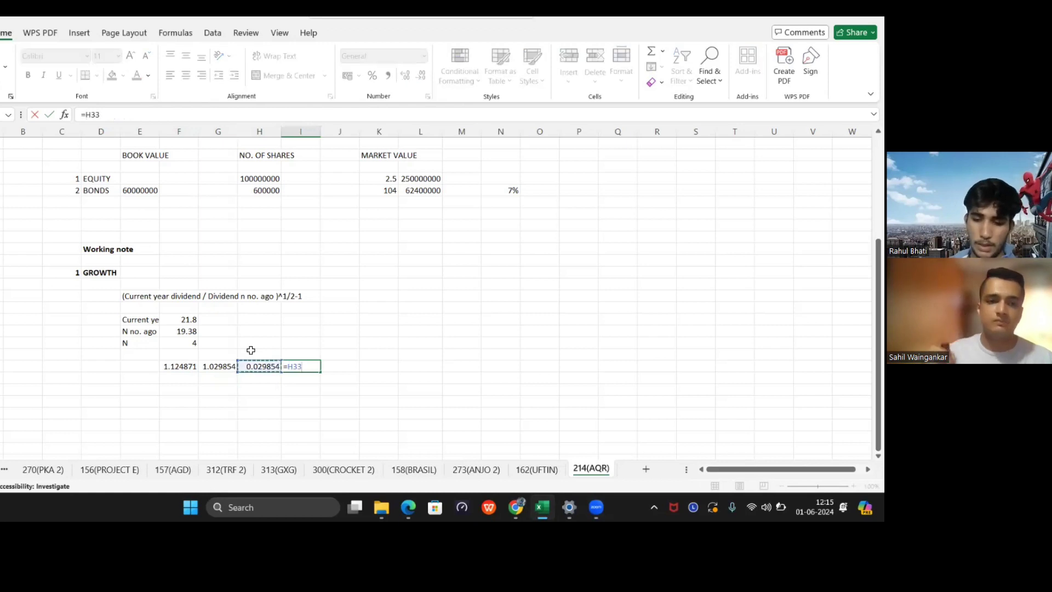
pyautogui.press('Left')
pyautogui.write('*100')
pyautogui.press('Return')
pyautogui.press('Up')
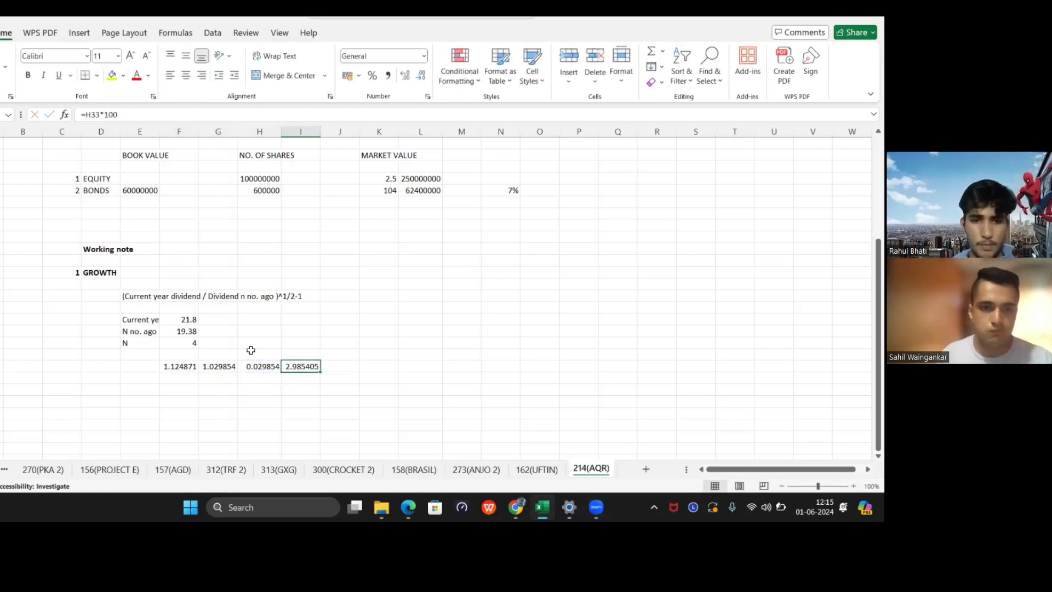
pyautogui.hotkey('ctrl', 'b')
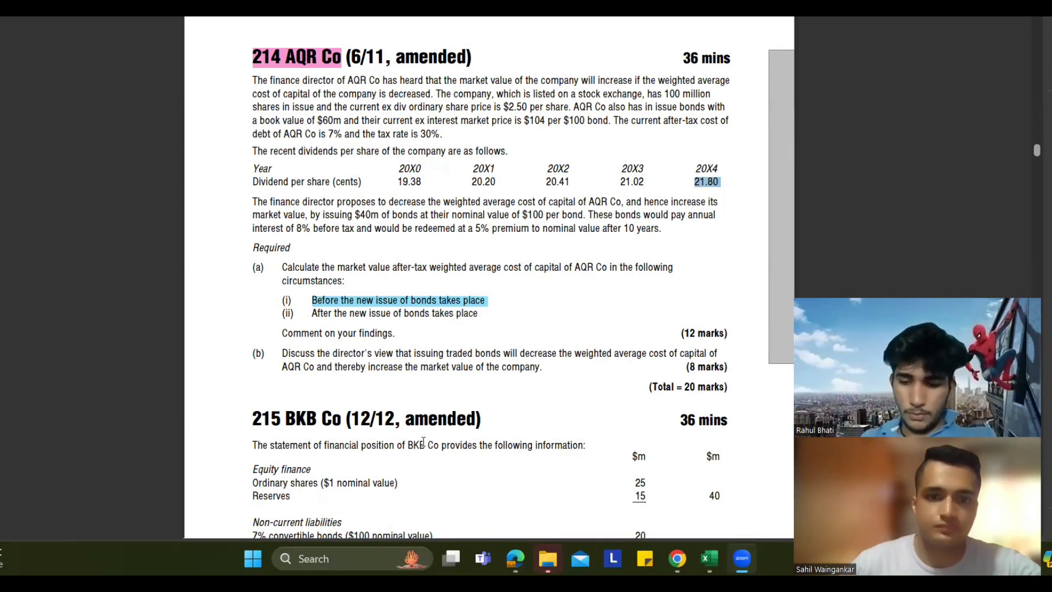
# Step: Switch to the EXAM KIT workbook and move the growth workings block from B44:I60 to a position starting at L2
pyautogui.click(447, 403)
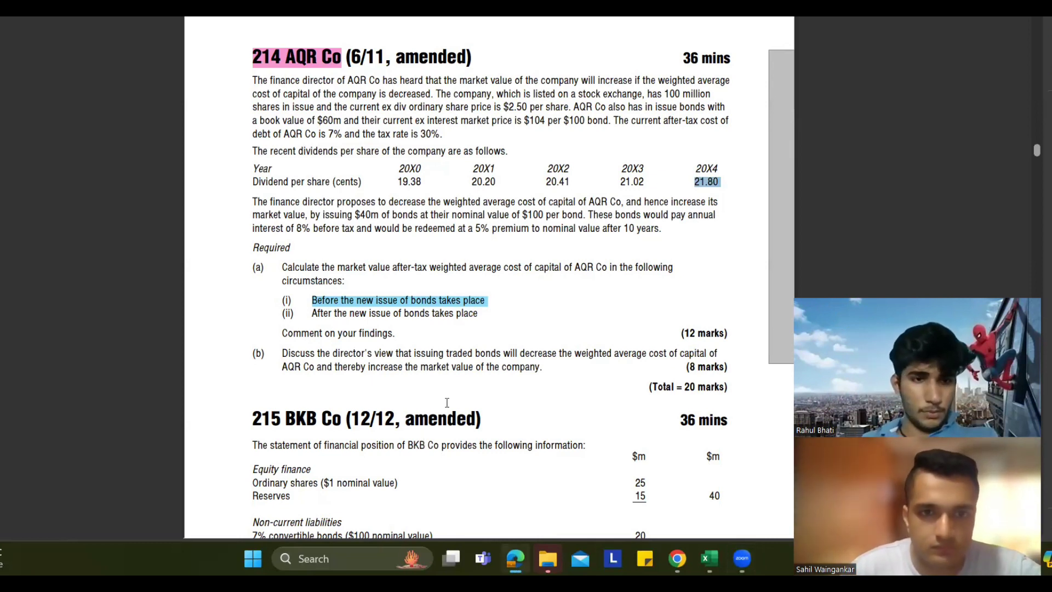
pyautogui.hotkey('alt', 'Tab')
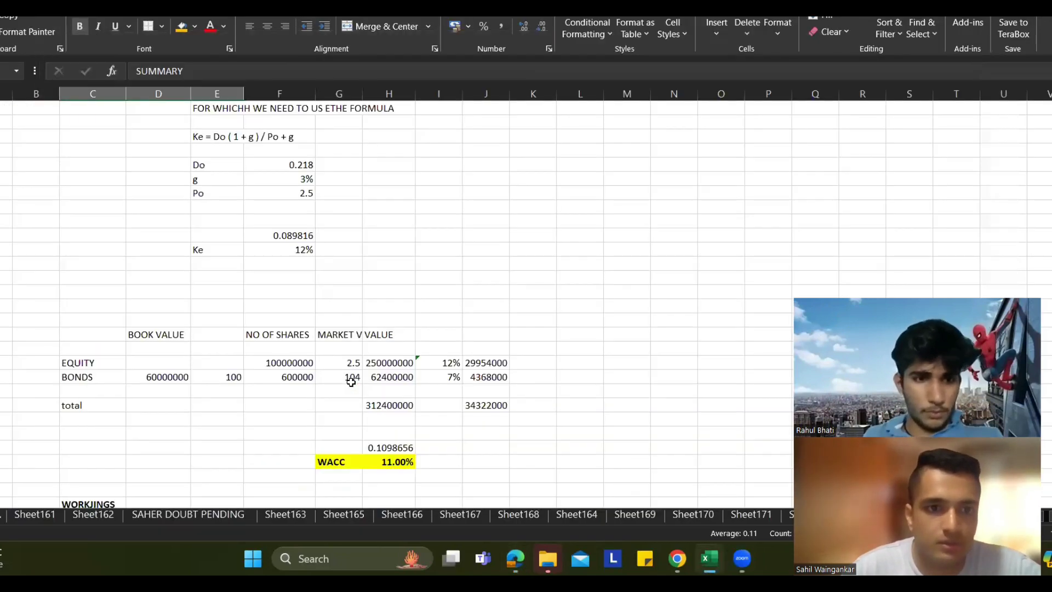
pyautogui.scroll(-3, 351, 382)
pyautogui.click(43, 335)
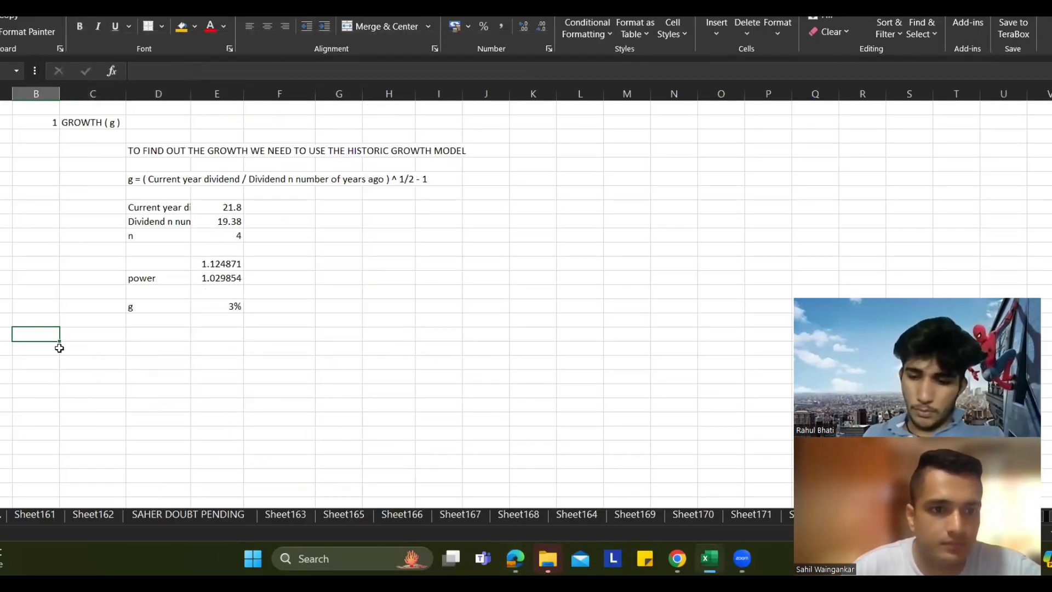
pyautogui.scroll(4, 117, 283)
pyautogui.moveTo(31, 252); pyautogui.dragTo(430, 445)
pyautogui.hotkey('shift', 'Down')
pyautogui.hotkey('shift', 'Down')
pyautogui.hotkey('ctrl', 'c')
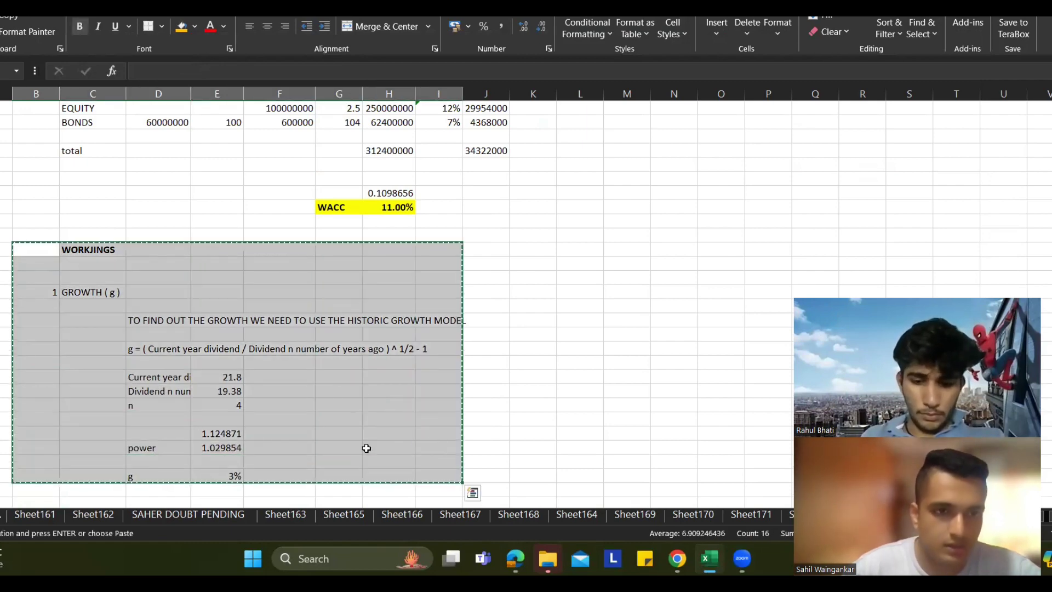
pyautogui.scroll(1, 369, 354)
pyautogui.hotkey('ctrl', 'pagedown')
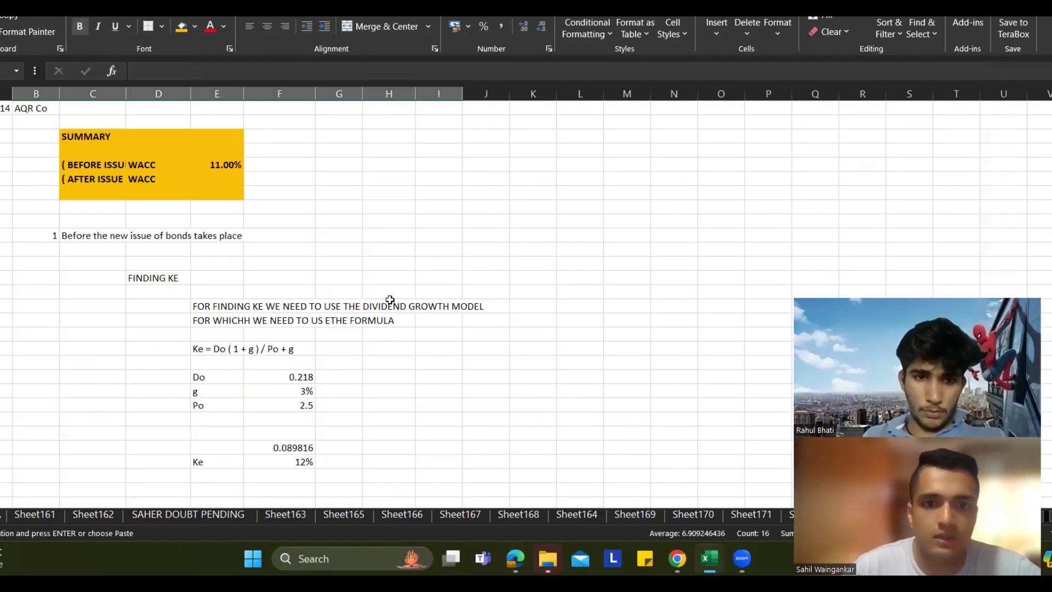
pyautogui.click(572, 118)
pyautogui.hotkey('ctrl', 'v')
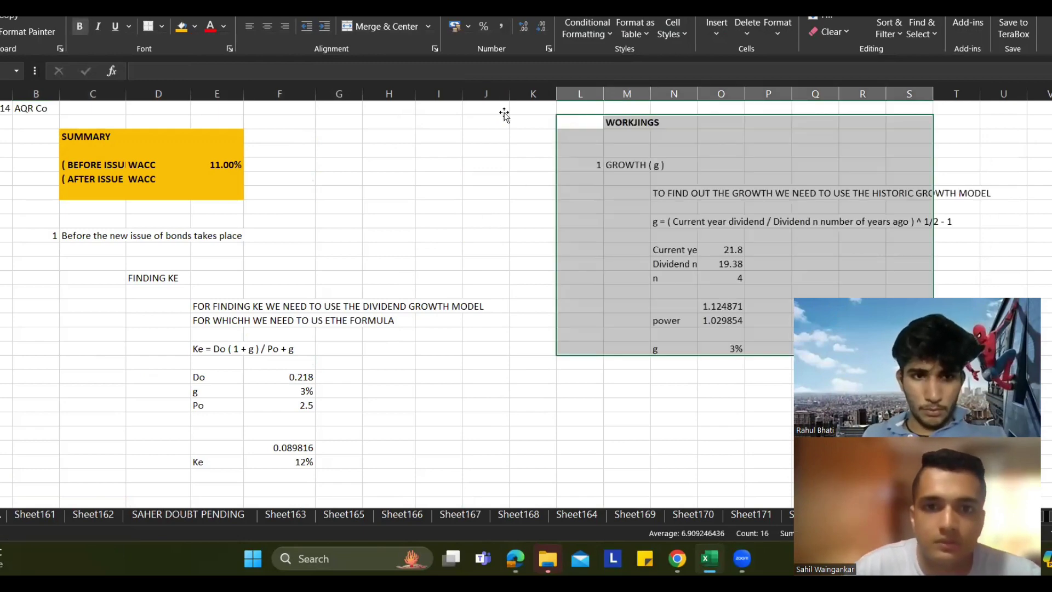
pyautogui.click(502, 111)
pyautogui.hotkey('ctrl', 'shift', 'Down')
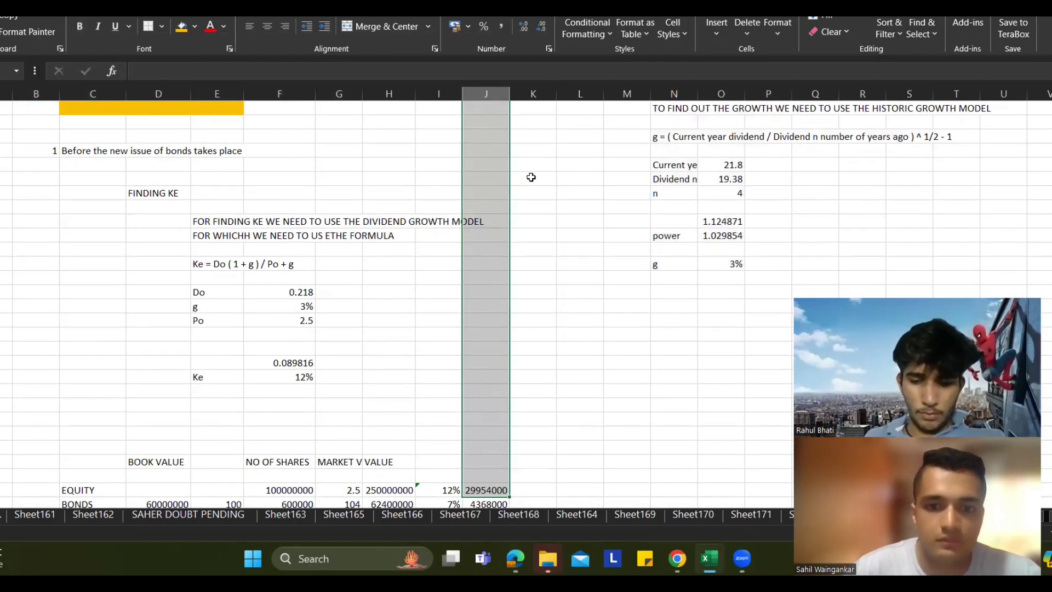
pyautogui.scroll(-1, 555, 204)
pyautogui.scroll(3, 557, 159)
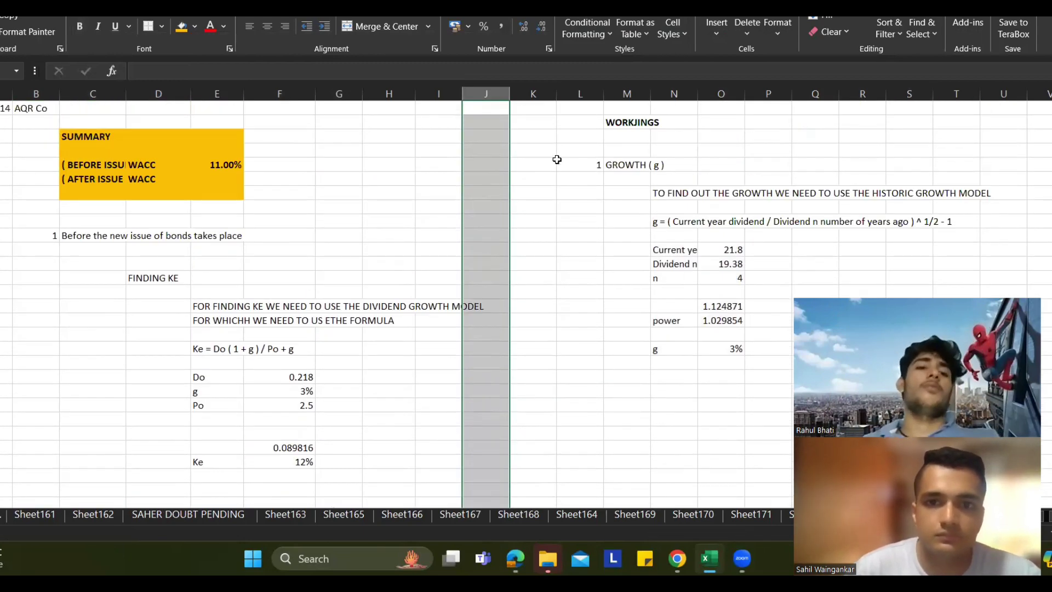
# Step: Fill column K with yellow as a divider between the main calculation and the workings
pyautogui.click(535, 110)
pyautogui.click(534, 97)
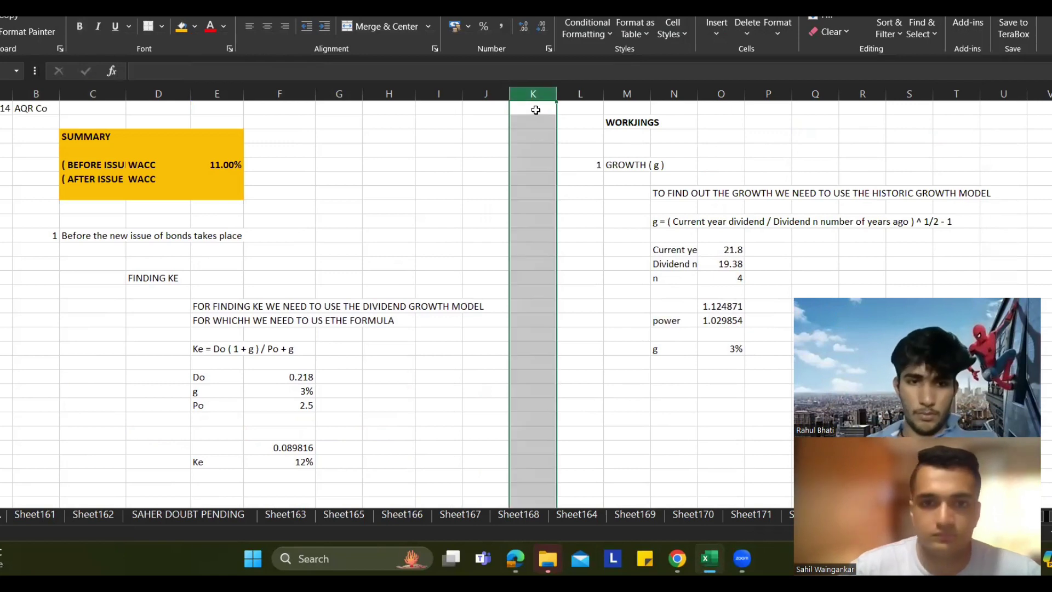
pyautogui.click(196, 26)
pyautogui.click(207, 142)
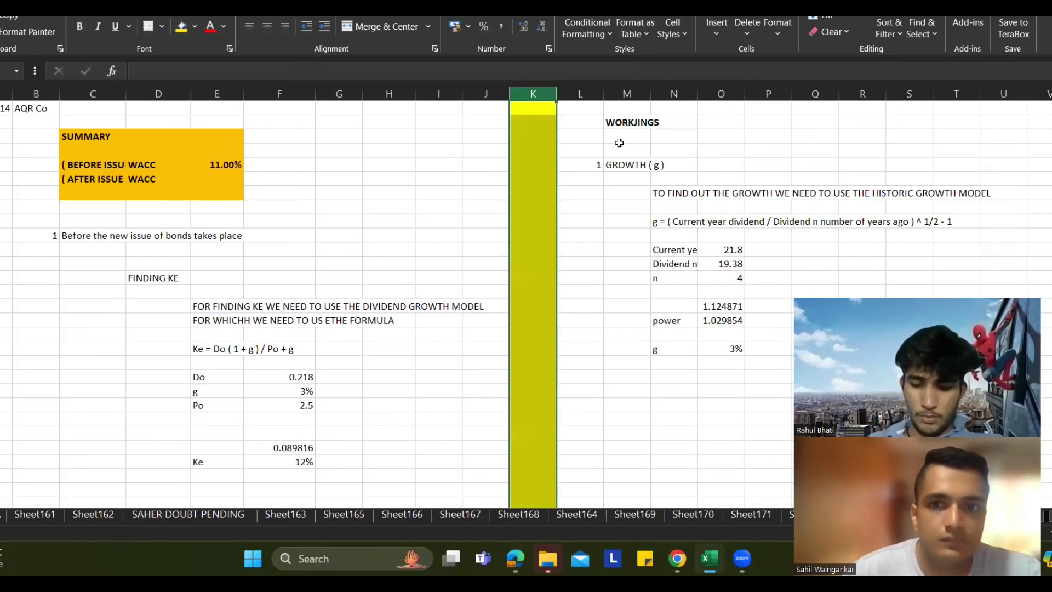
# Step: Move the "WORKJINGS" heading from M2 to L2
pyautogui.click(598, 120)
pyautogui.click(625, 122)
pyautogui.hotkey('ctrl', 'c')
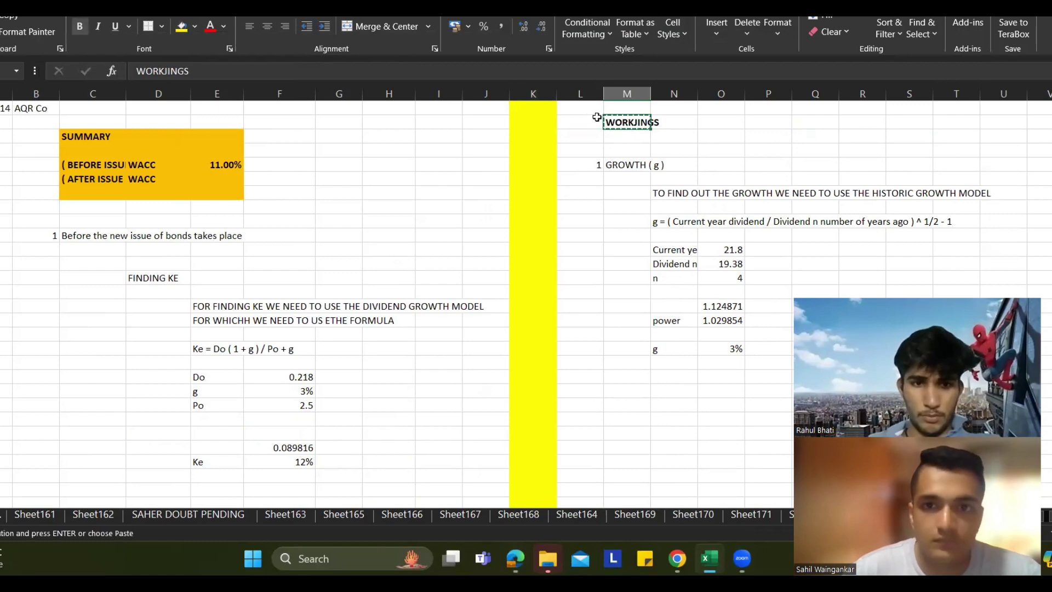
pyautogui.click(589, 118)
pyautogui.press('Return')
# Step: Enter 2 in B45, below the first WACC table, as the number of the next section
pyautogui.click(586, 193)
pyautogui.scroll(-10, 587, 192)
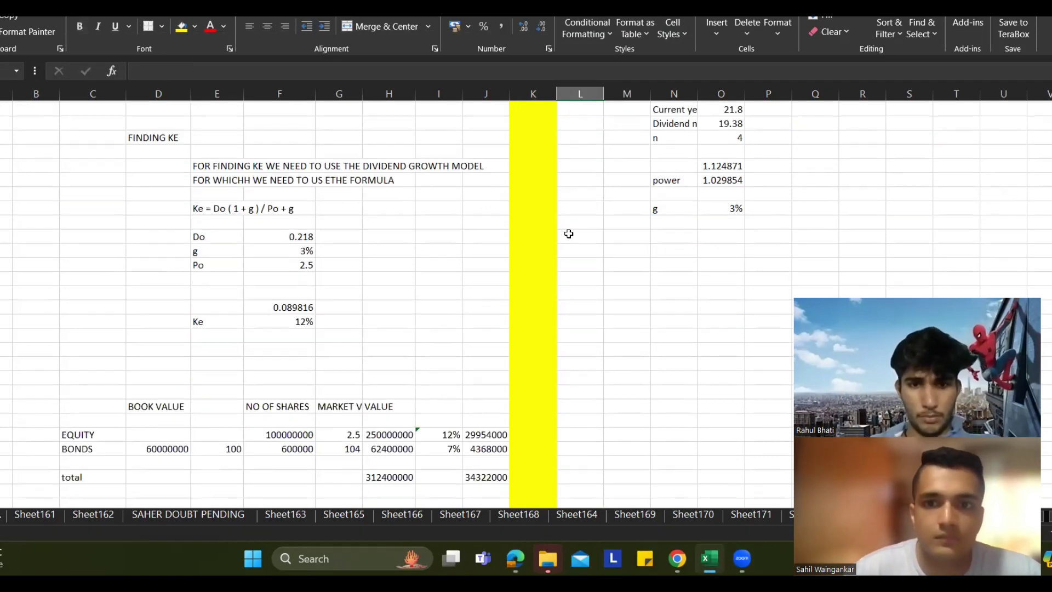
pyautogui.scroll(-1, 569, 246)
pyautogui.click(217, 277)
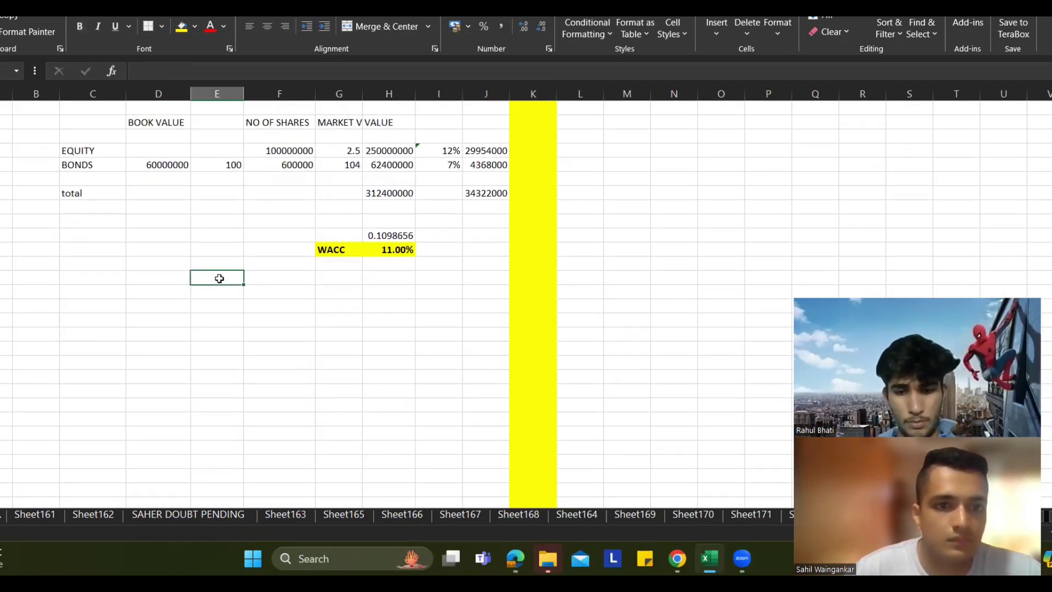
pyautogui.moveTo(4, 277); pyautogui.dragTo(448, 275)
pyautogui.click(37, 311)
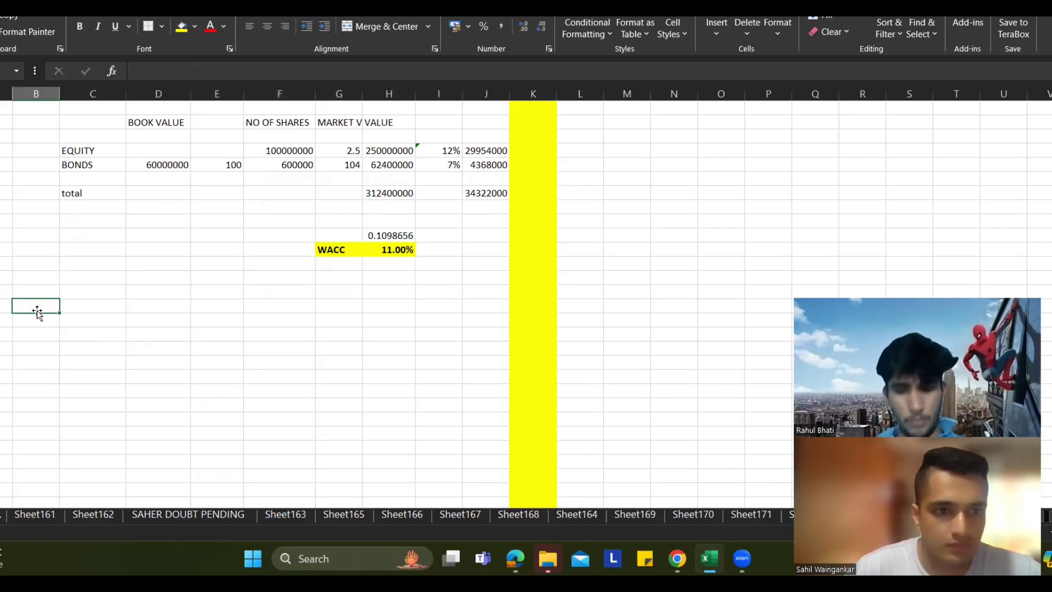
pyautogui.click(134, 295)
# Step: Copy "After the new issue of bonds takes place" from the question document into C45, beside the section number 2
pyautogui.scroll(5, 135, 296)
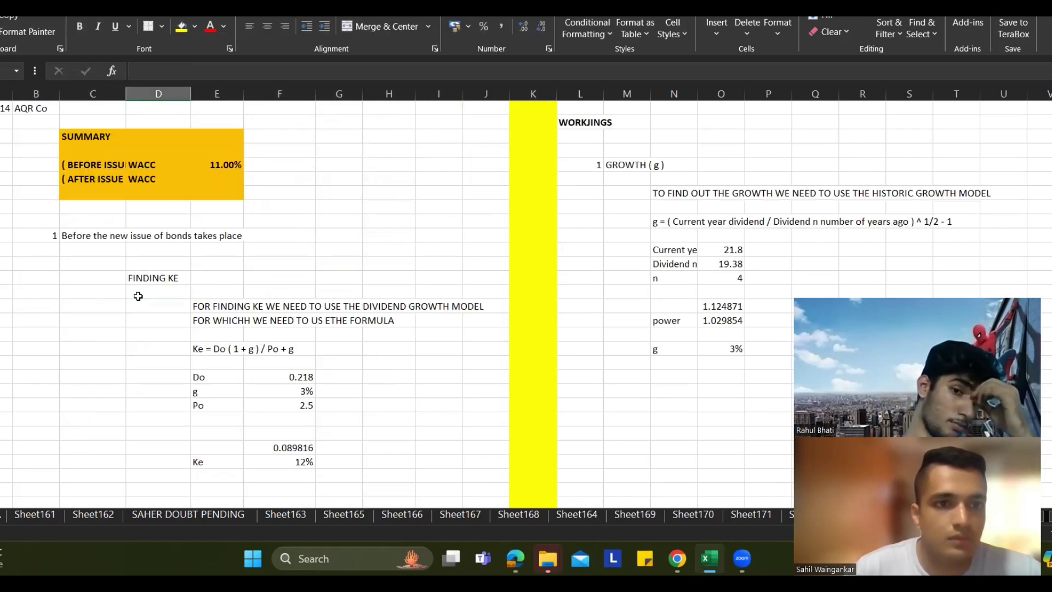
pyautogui.click(107, 236)
pyautogui.hotkey('alt', 'Tab')
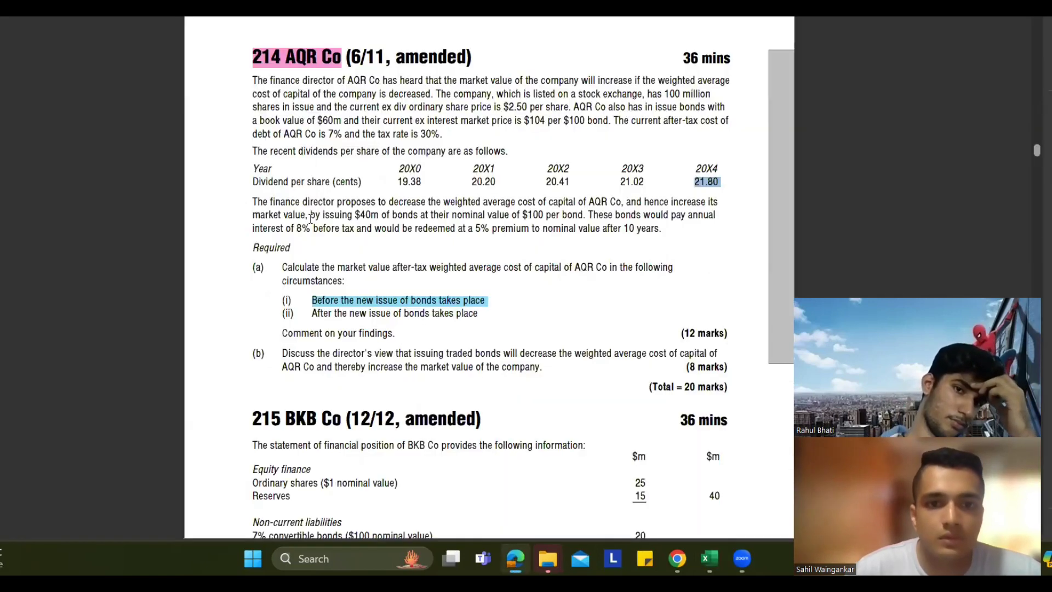
pyautogui.moveTo(311, 313); pyautogui.dragTo(482, 322)
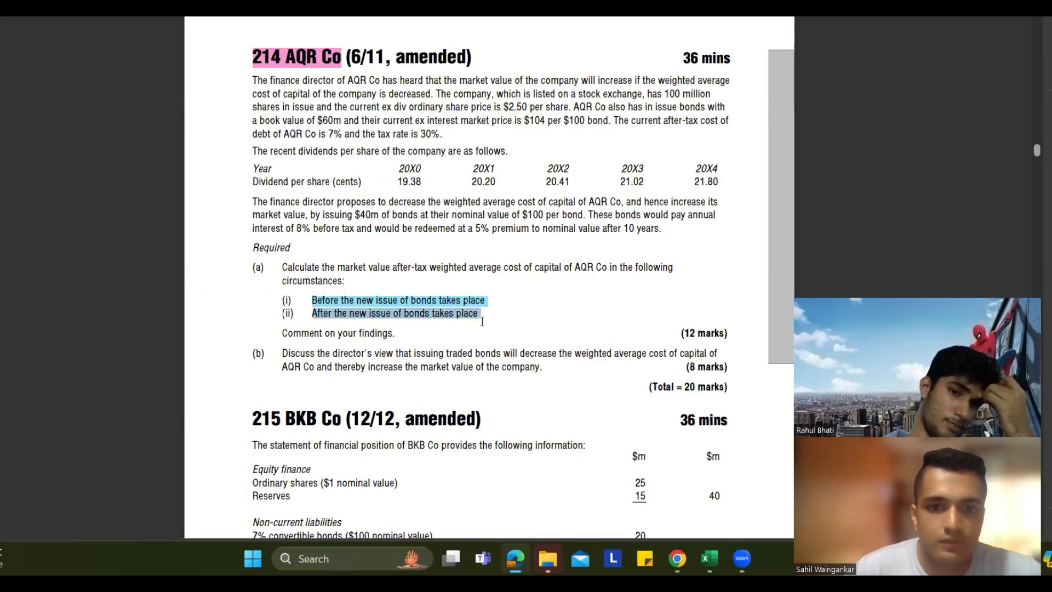
pyautogui.hotkey('alt', 'Tab')
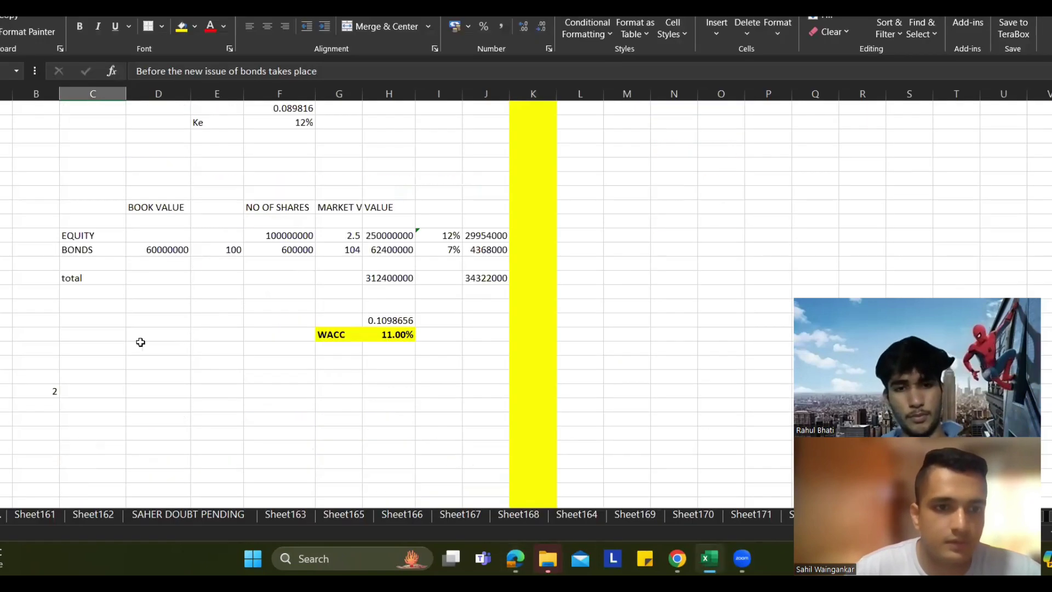
pyautogui.click(107, 382)
pyautogui.press('F2')
pyautogui.hotkey('ctrl', 'v')
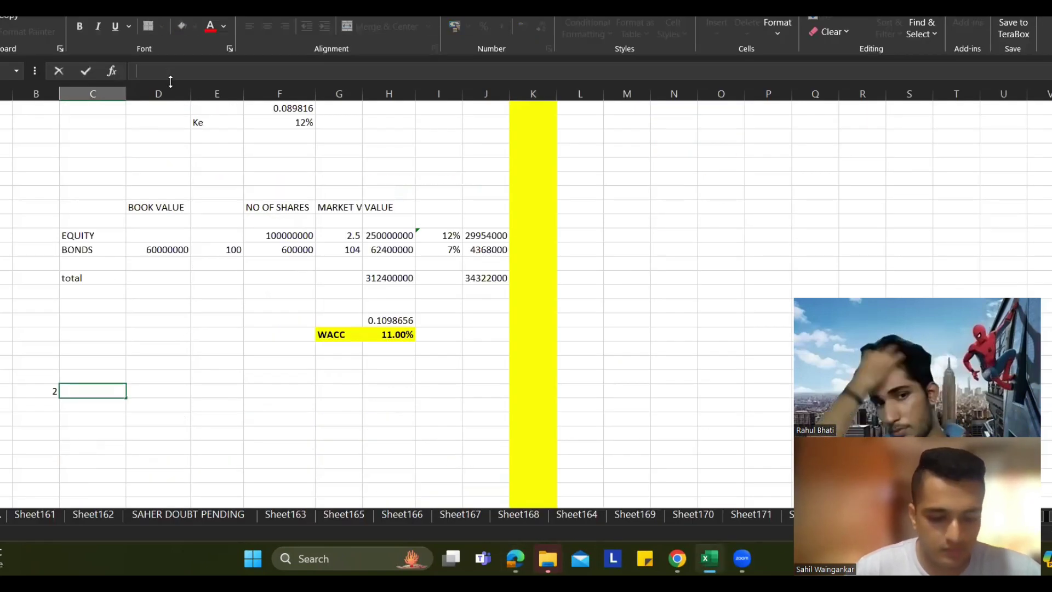
pyautogui.click(264, 291)
# Step: Duplicate the whole first WACC table, from the BOOK VALUE heading row to the WACC row, below the section 2 heading at C48
pyautogui.scroll(-2, 212, 416)
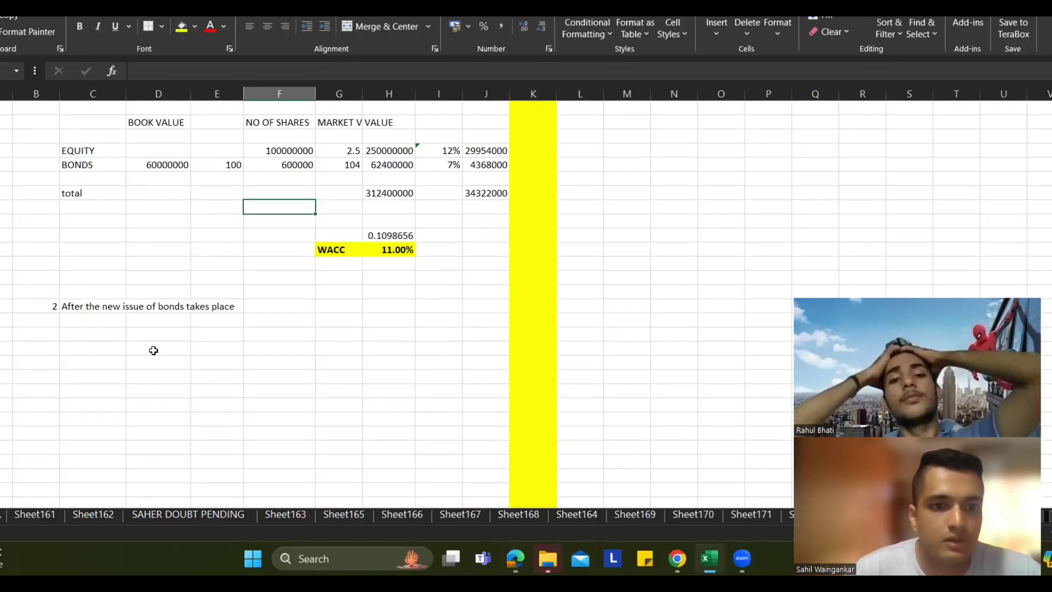
pyautogui.click(153, 347)
pyautogui.scroll(2, 211, 294)
pyautogui.moveTo(80, 207); pyautogui.dragTo(485, 339)
pyautogui.hotkey('ctrl', 'c')
pyautogui.scroll(-4, 422, 356)
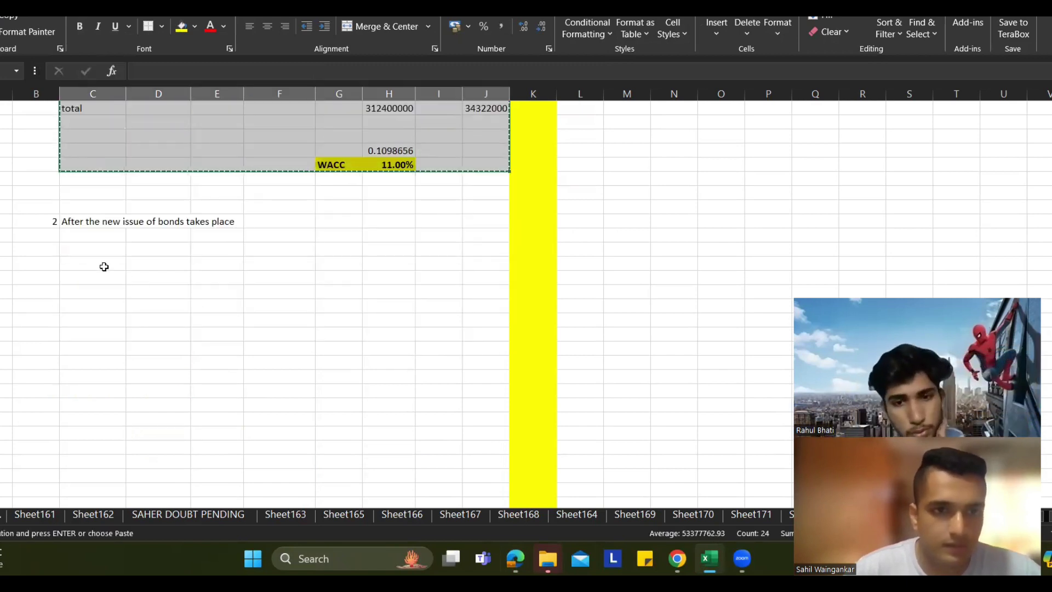
pyautogui.click(105, 266)
pyautogui.hotkey('ctrl', 'v')
pyautogui.scroll(4, 140, 265)
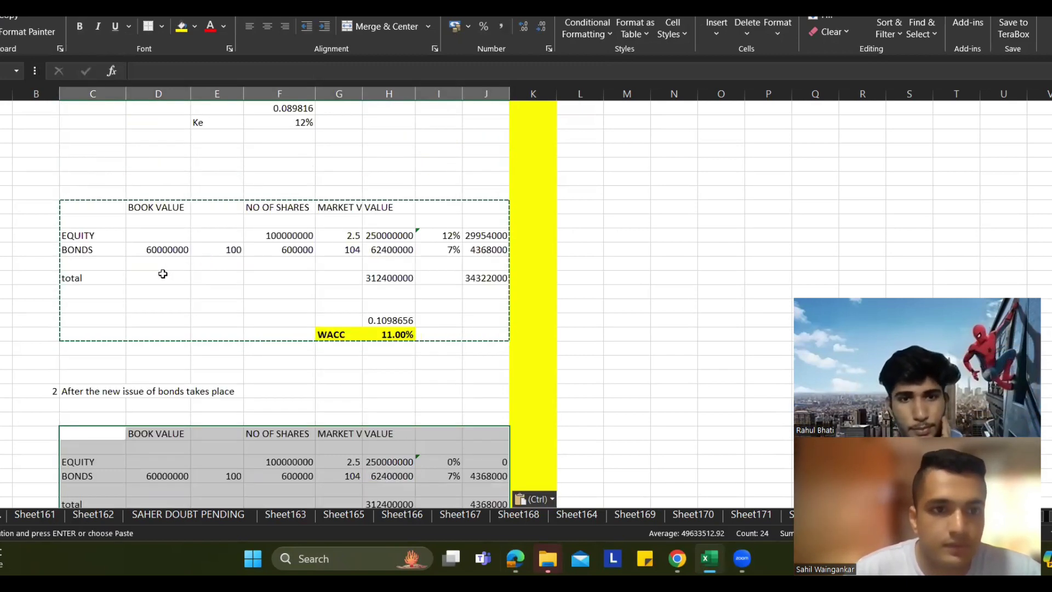
pyautogui.click(162, 277)
pyautogui.scroll(-5, 284, 331)
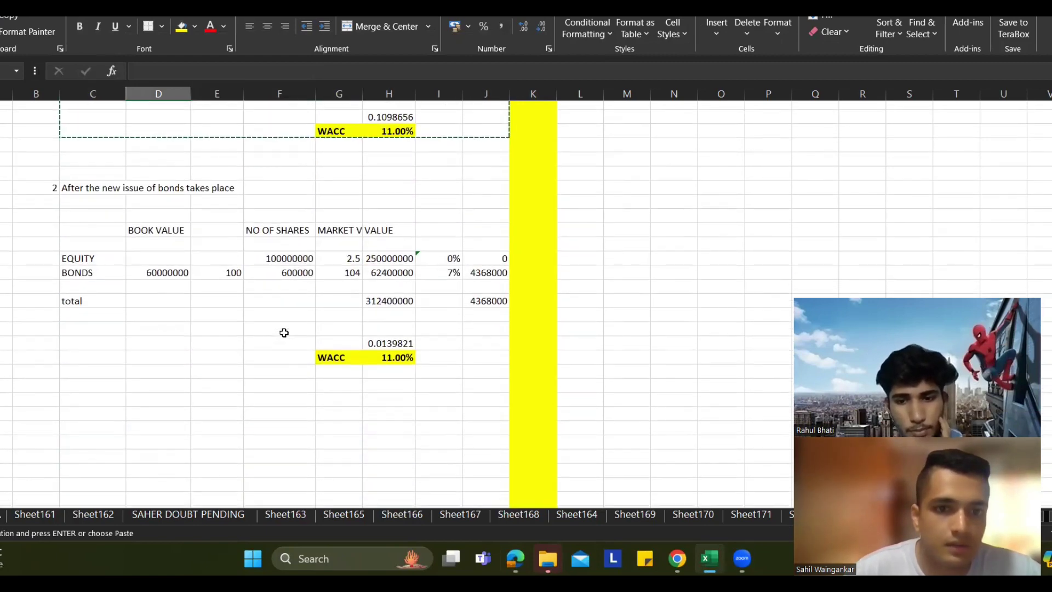
# Step: Relink the EQUITY cost in the copied table to the calculated Ke with =F26
pyautogui.click(428, 252)
pyautogui.write('=')
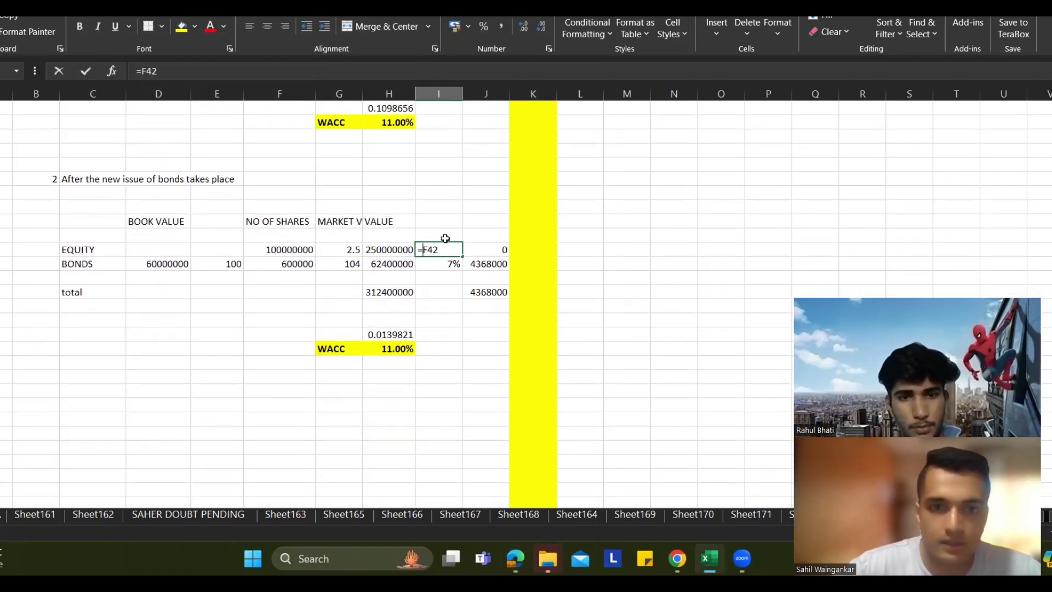
pyautogui.scroll(10, 280, 215)
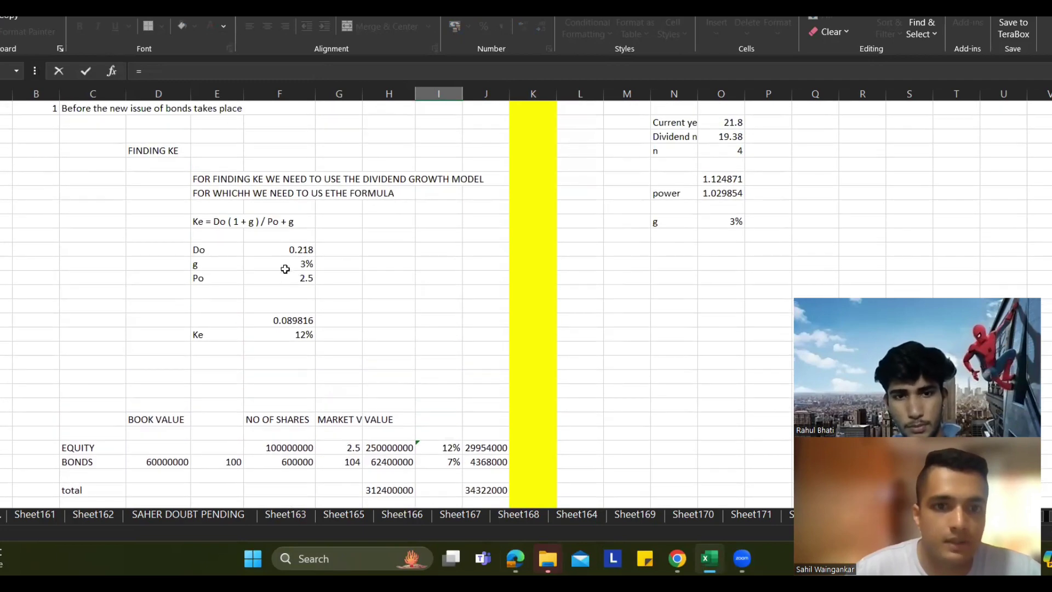
pyautogui.scroll(-1, 276, 285)
pyautogui.click(290, 290)
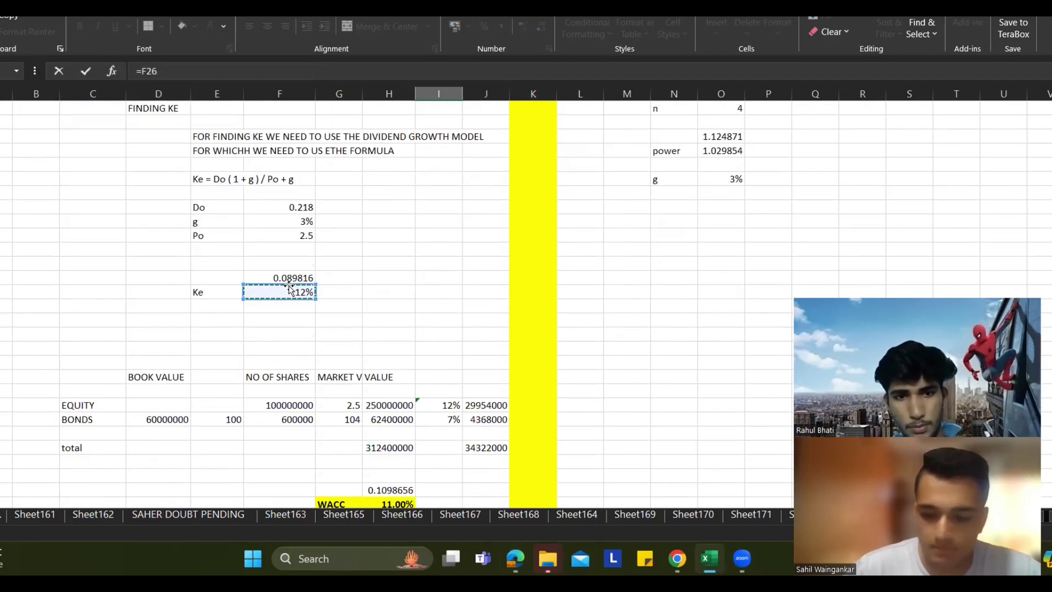
pyautogui.scroll(-3, 288, 285)
pyautogui.scroll(-5, 289, 285)
pyautogui.press('Return')
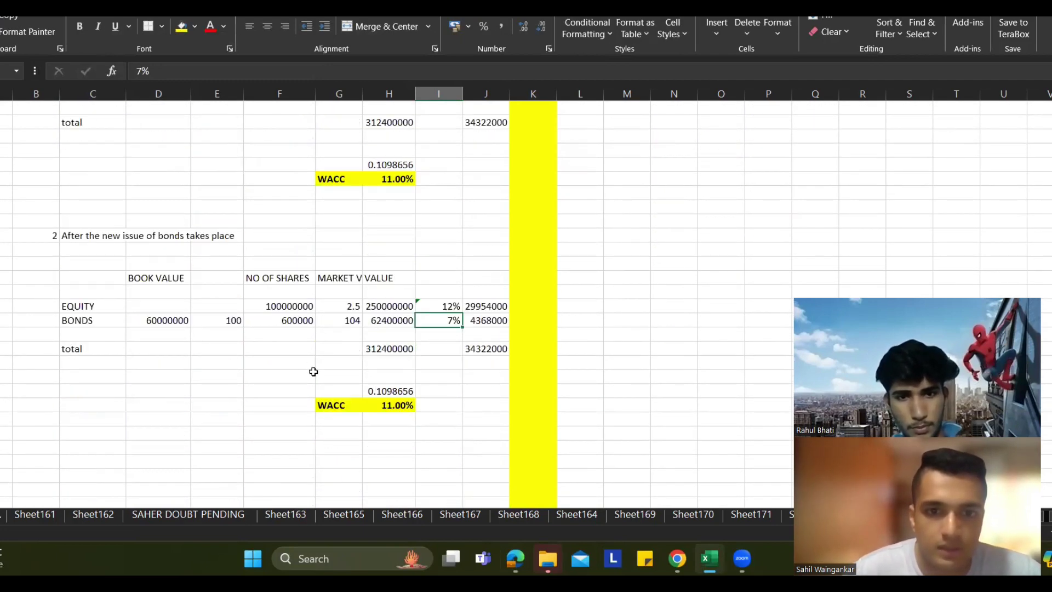
# Step: Label the row below BONDS in the after-issue table "NEW BONDS" and review the new issue details in the question document
pyautogui.click(87, 334)
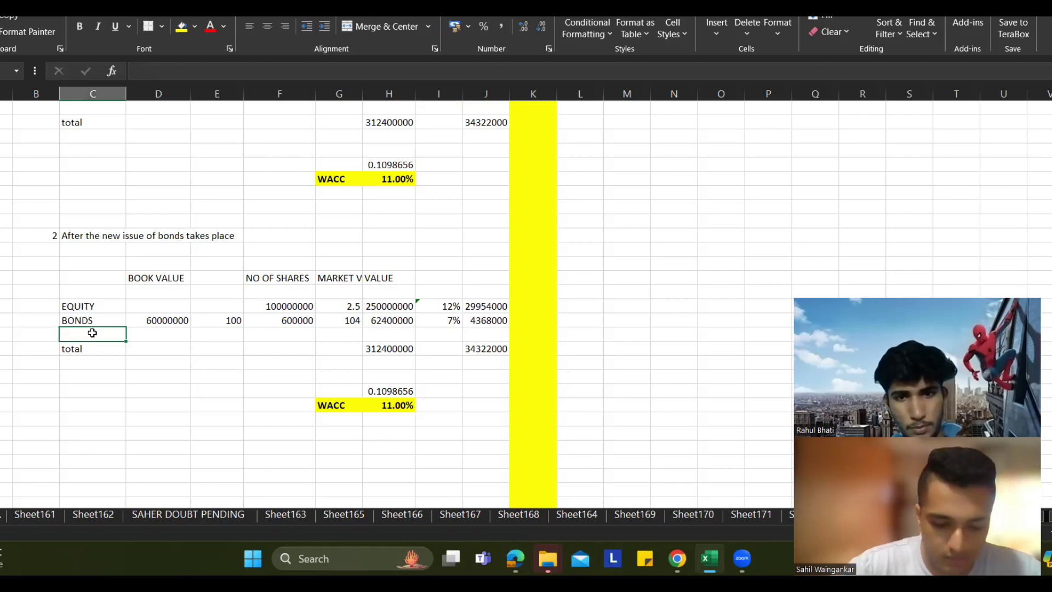
pyautogui.write('NEW BONDS')
pyautogui.press('Return')
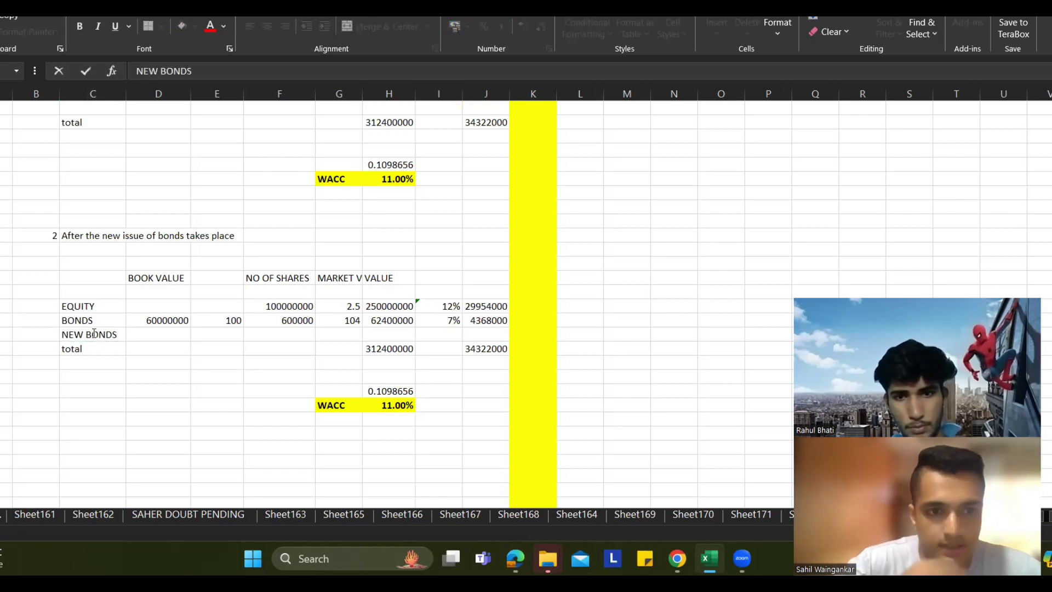
pyautogui.hotkey('alt', 'Tab')
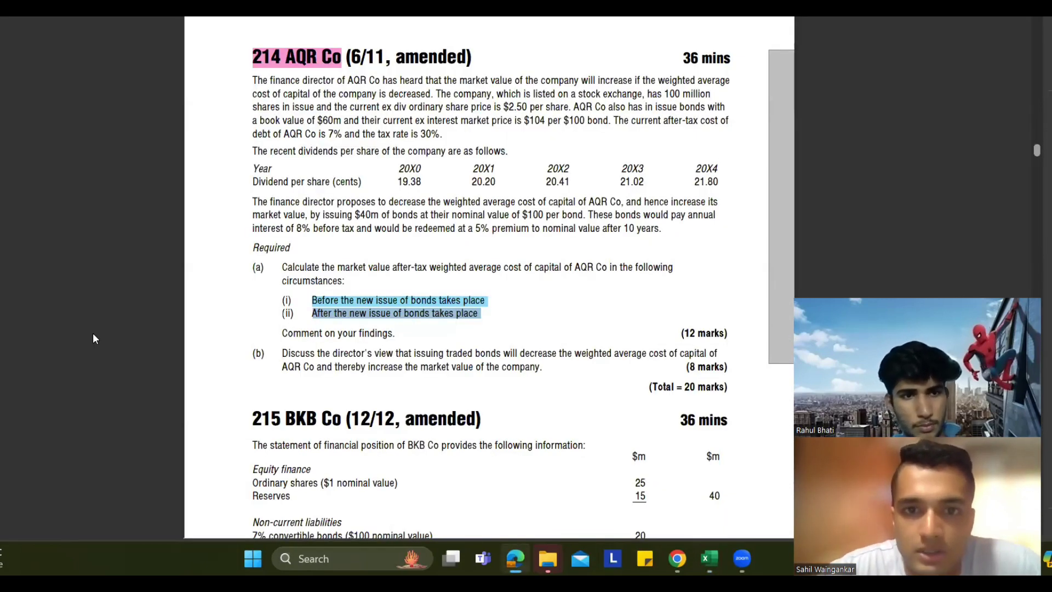
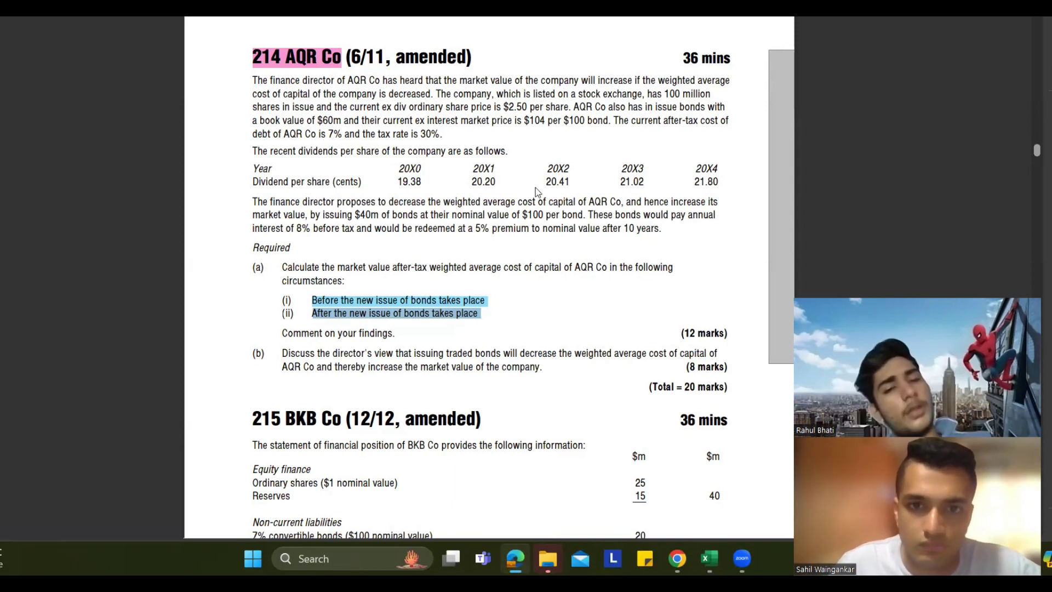
pyautogui.hotkey('alt', 'Tab')
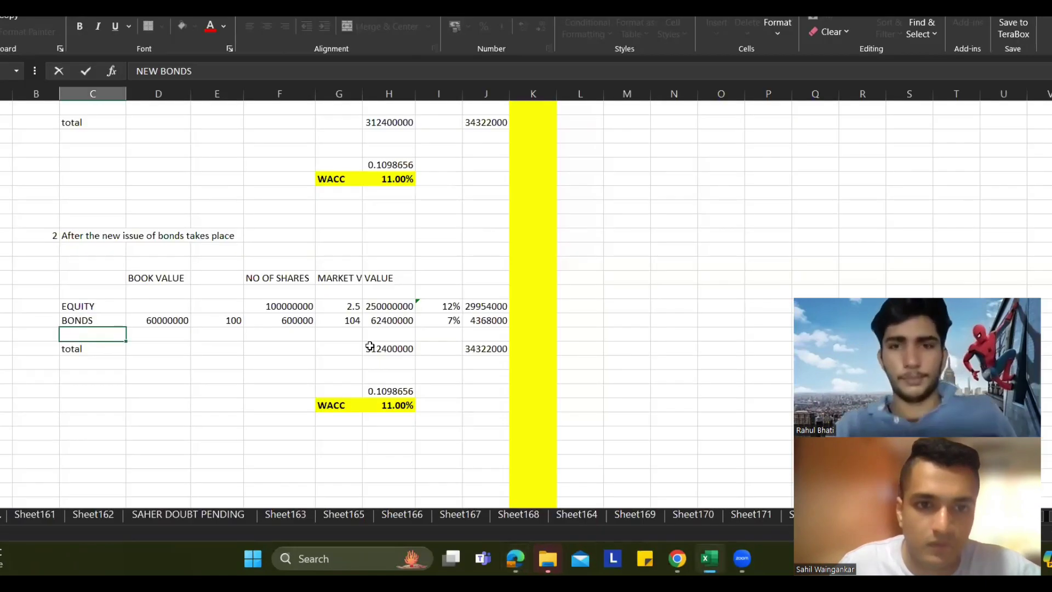
# Step: Move the entire after-issue WACC table down to start at C69, leaving room for cost of debt calculations under the section heading
pyautogui.scroll(-3, 156, 311)
pyautogui.click(102, 315)
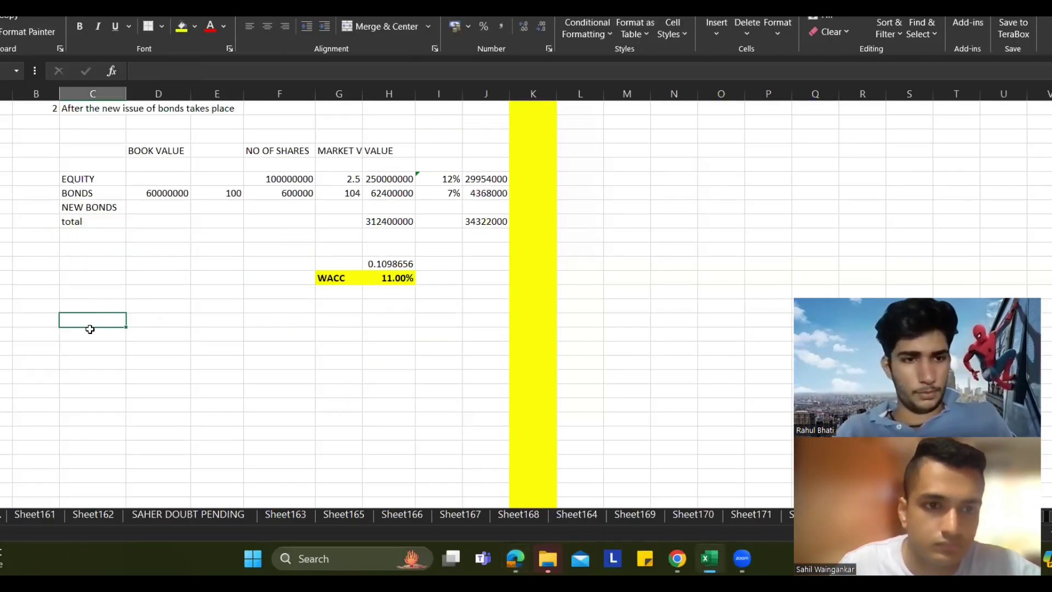
pyautogui.scroll(2, 136, 243)
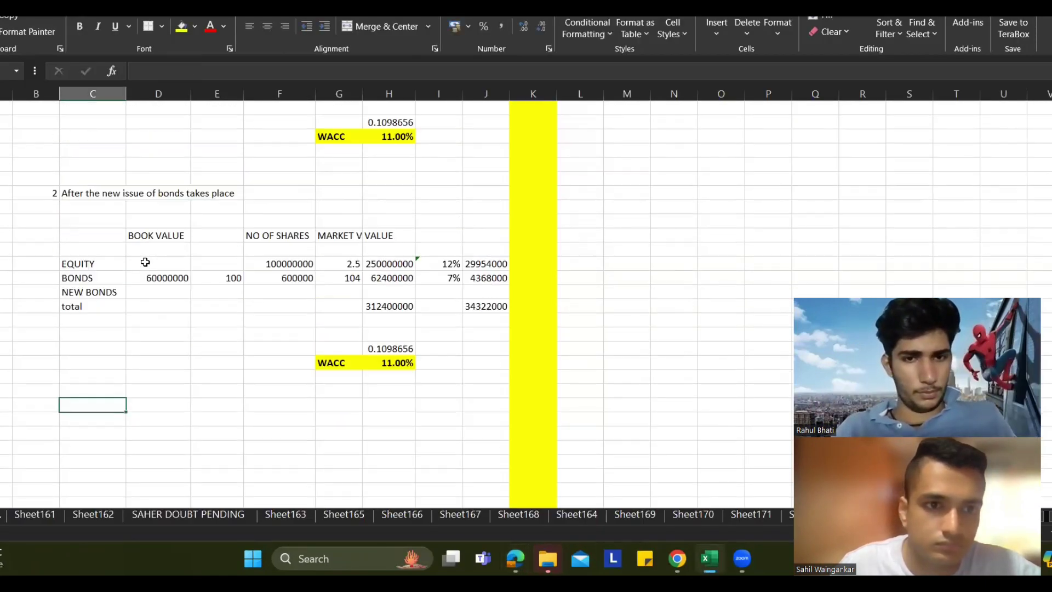
pyautogui.click(89, 232)
pyautogui.moveTo(89, 232); pyautogui.dragTo(470, 362)
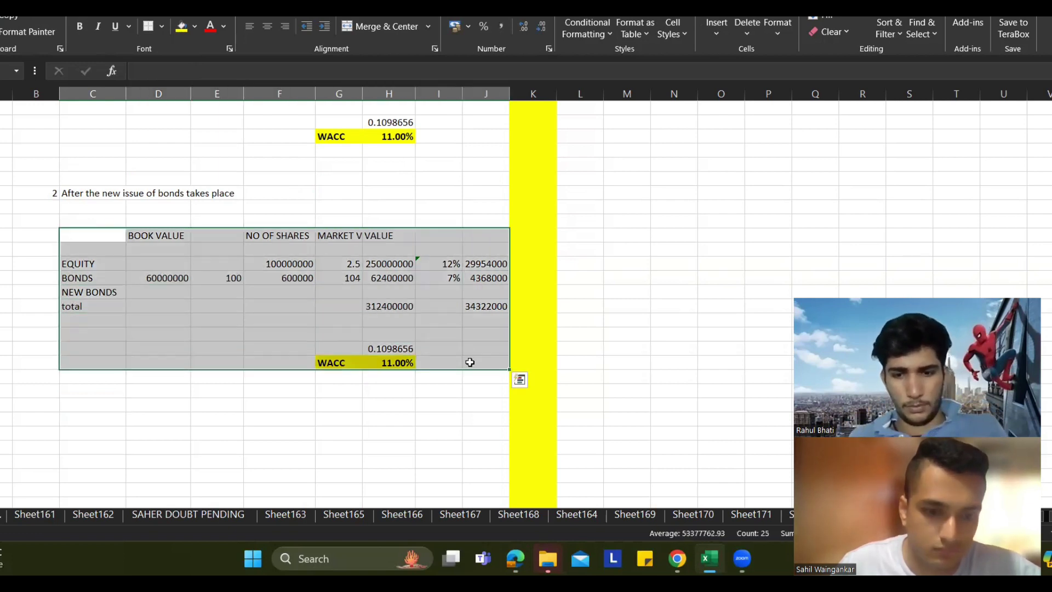
pyautogui.hotkey('ctrl', 'c')
pyautogui.scroll(-4, 463, 359)
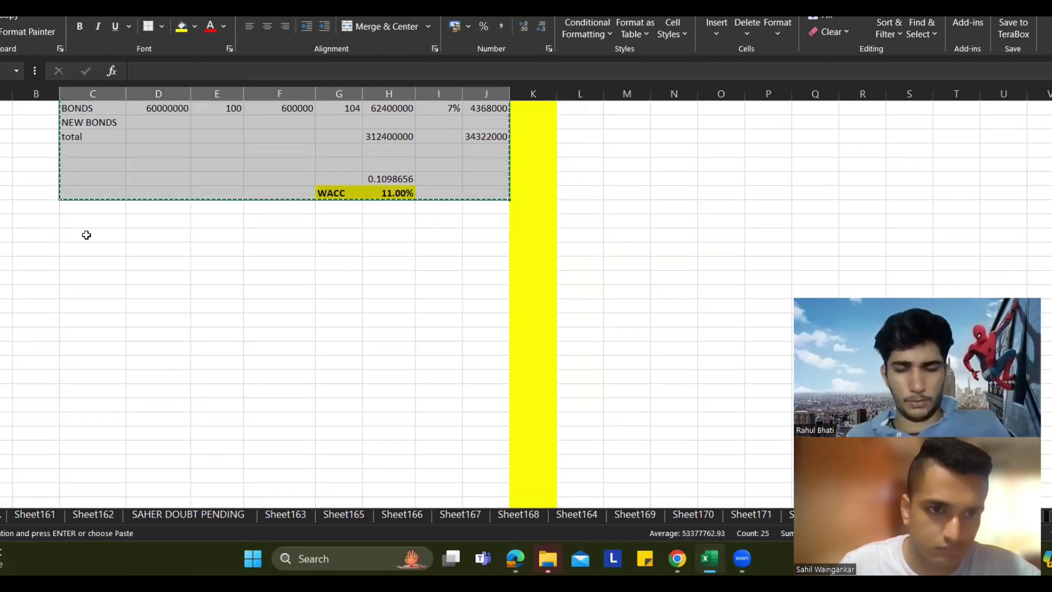
pyautogui.click(87, 235)
pyautogui.click(83, 362)
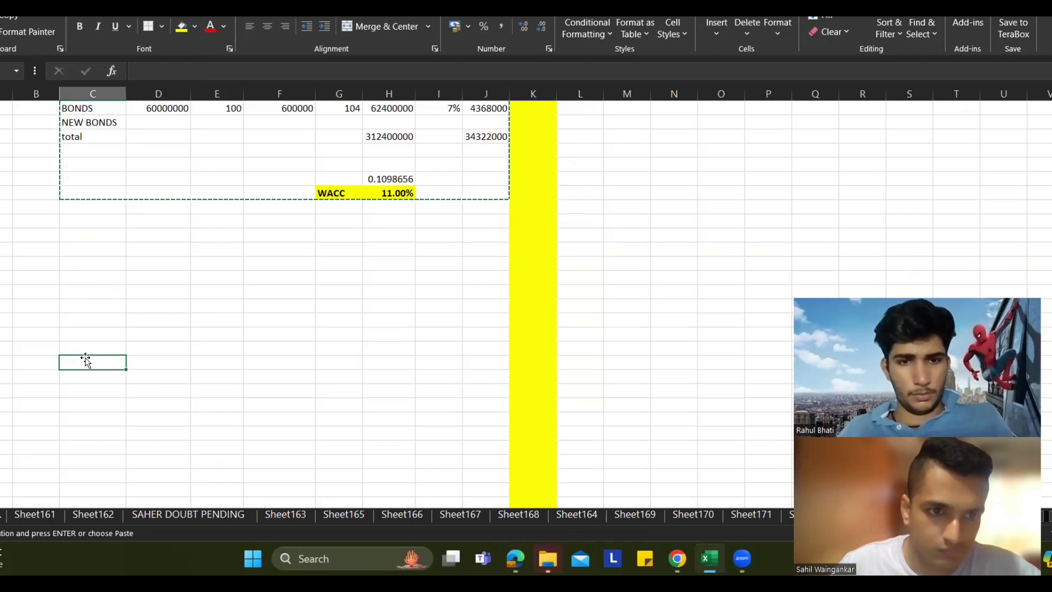
pyautogui.hotkey('ctrl', 'v')
pyautogui.scroll(3, 109, 261)
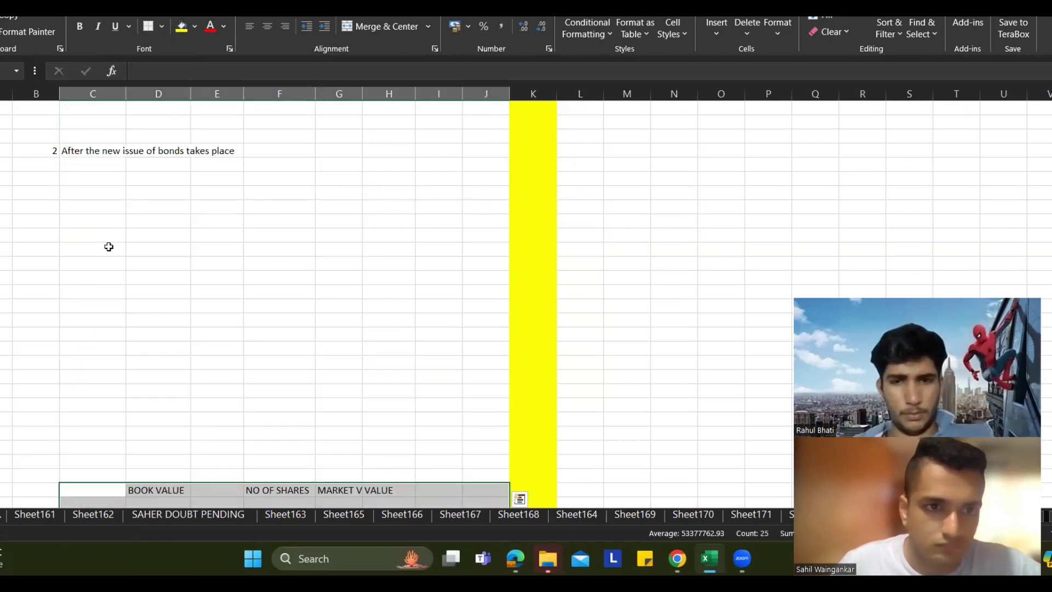
# Step: Begin a note reading "TO FIND OUT OUR Kd for the" in C52, between the section 2 heading and the moved table
pyautogui.click(104, 229)
pyautogui.click(106, 249)
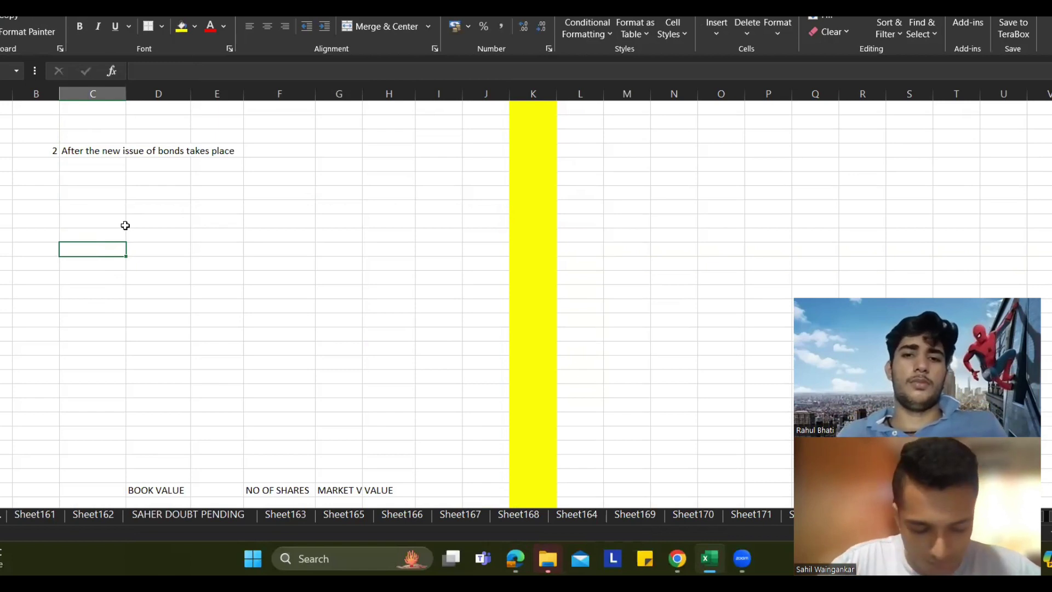
pyautogui.write('TO FIND OUT')
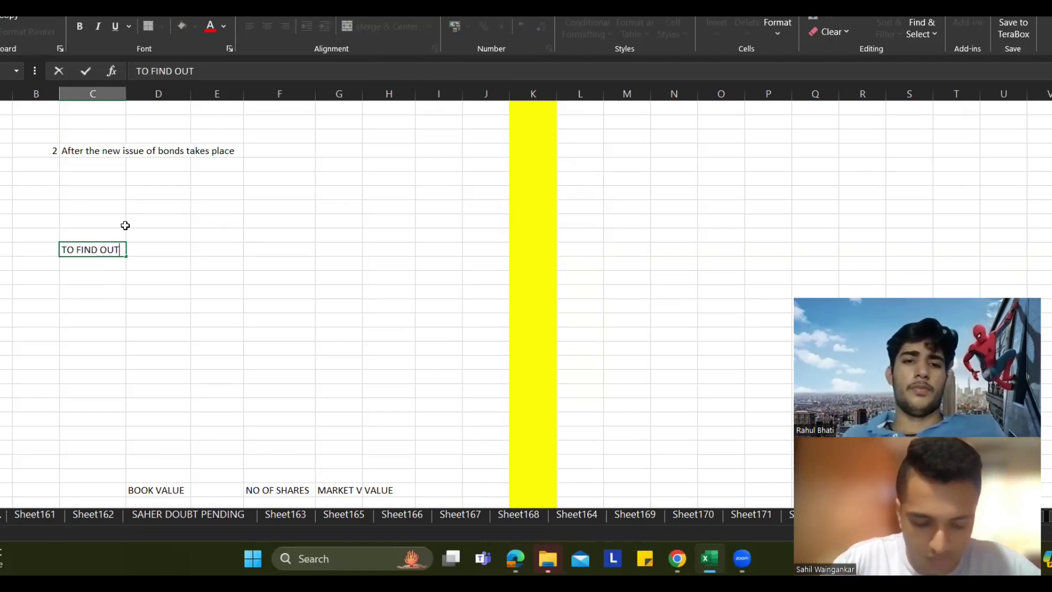
pyautogui.write(' OU ')
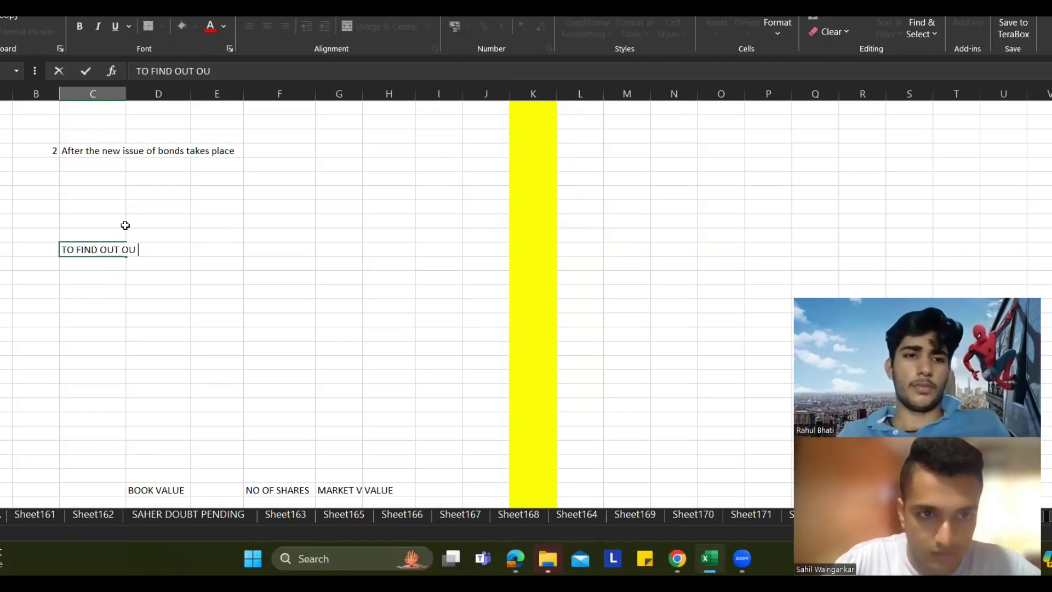
pyautogui.write('RKd for')
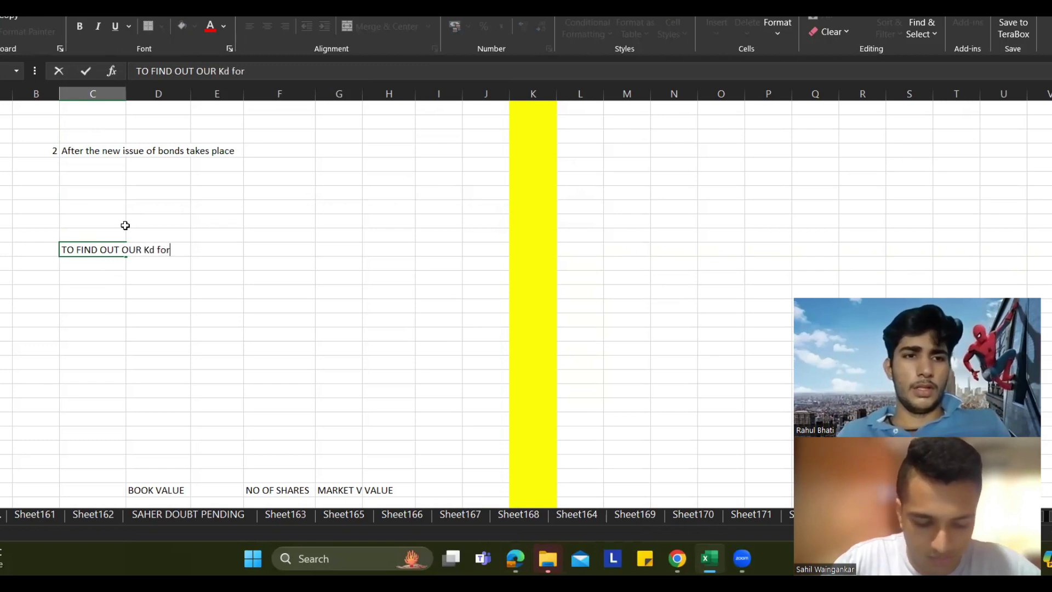
pyautogui.write(' the N')
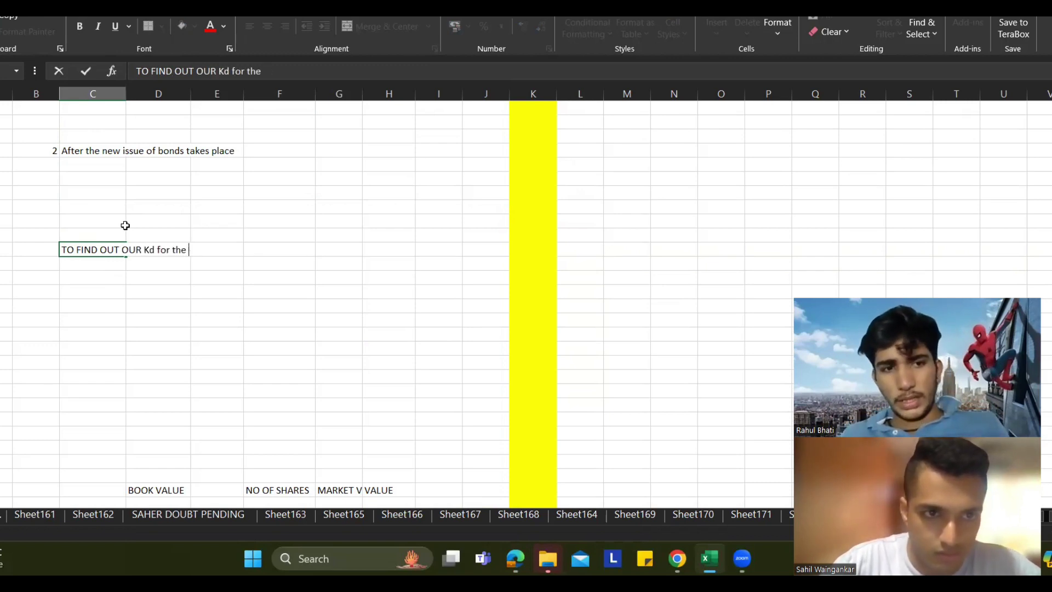
# Step: Extend the Kd note in C52 with the words "new issue of bonds takes place" copied from the section 2 heading
pyautogui.click(103, 163)
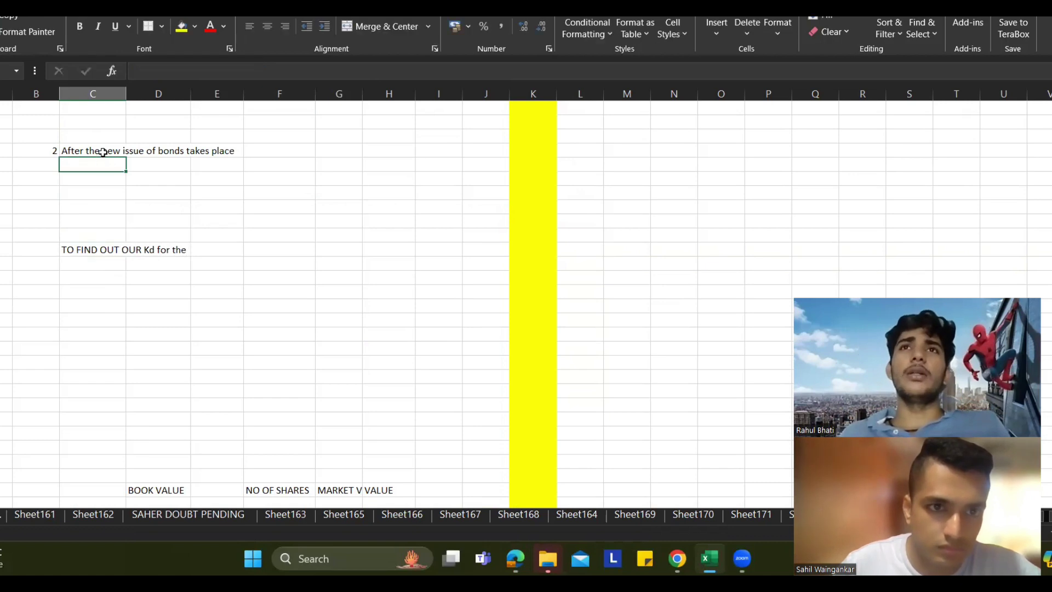
pyautogui.click(106, 150)
pyautogui.click(304, 75)
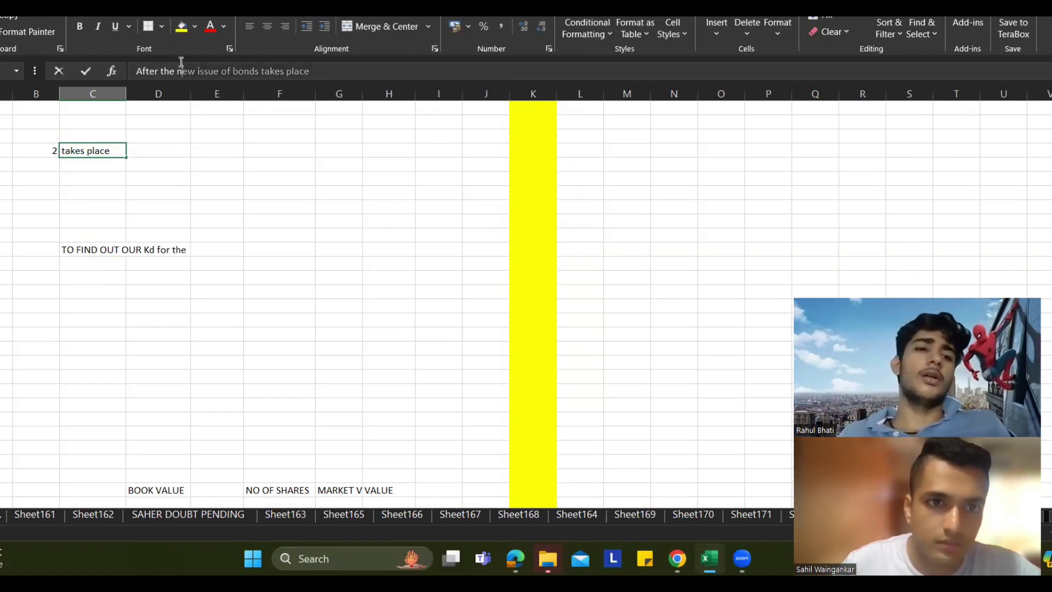
pyautogui.click(268, 293)
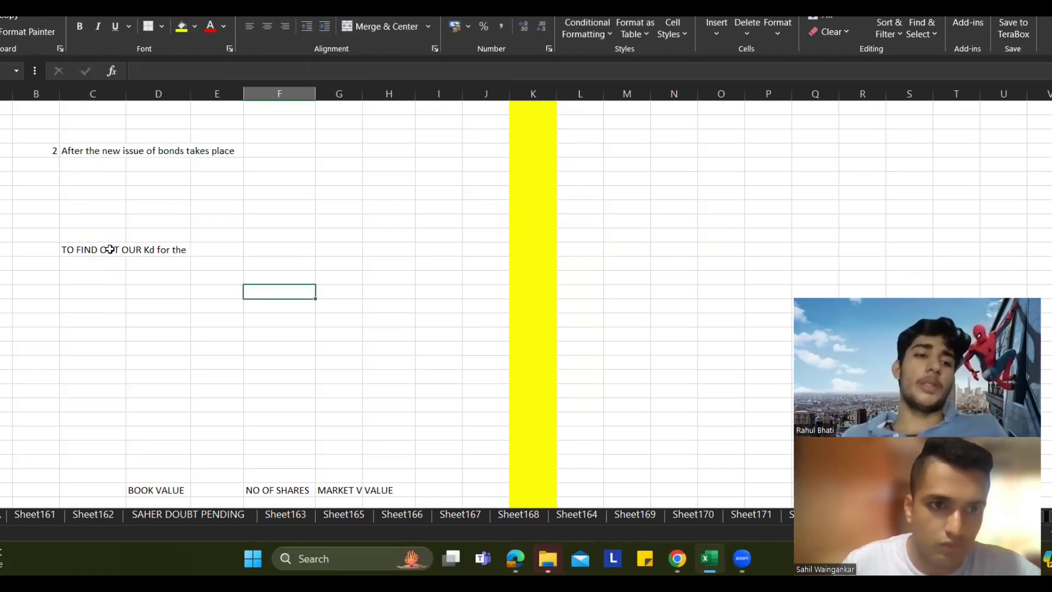
pyautogui.click(108, 249)
pyautogui.click(305, 76)
pyautogui.hotkey('ctrl', 'v')
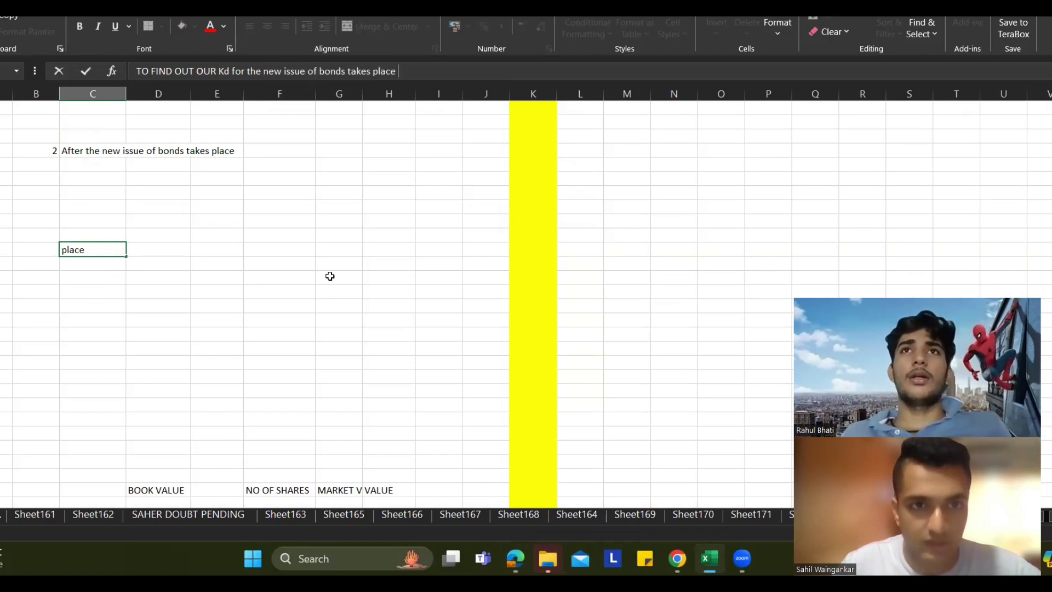
pyautogui.click(329, 276)
# Step: Replace "takes place" at the end of the Kd note with "WE NEED TO USE THE IRR METHOD"
pyautogui.click(186, 291)
pyautogui.click(110, 254)
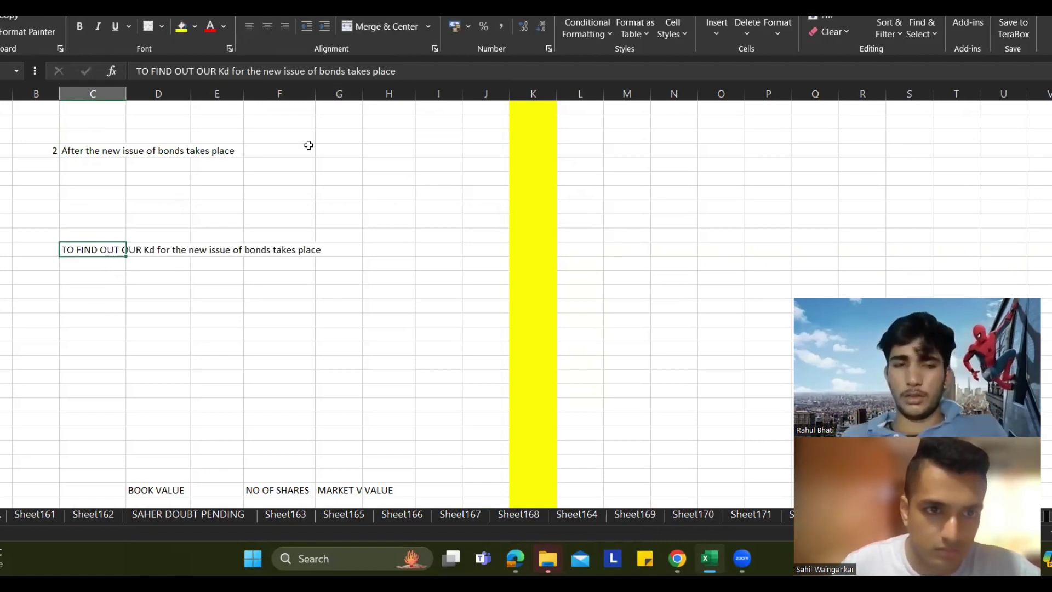
pyautogui.click(364, 71)
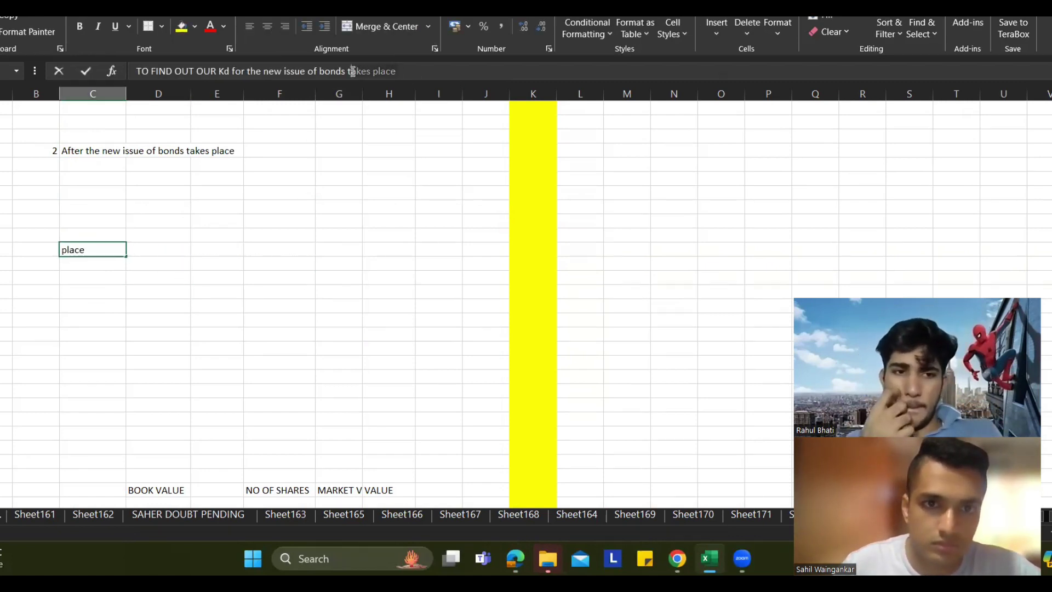
pyautogui.click(348, 71)
pyautogui.hotkey('shift', 'End')
pyautogui.write('WE NEE')
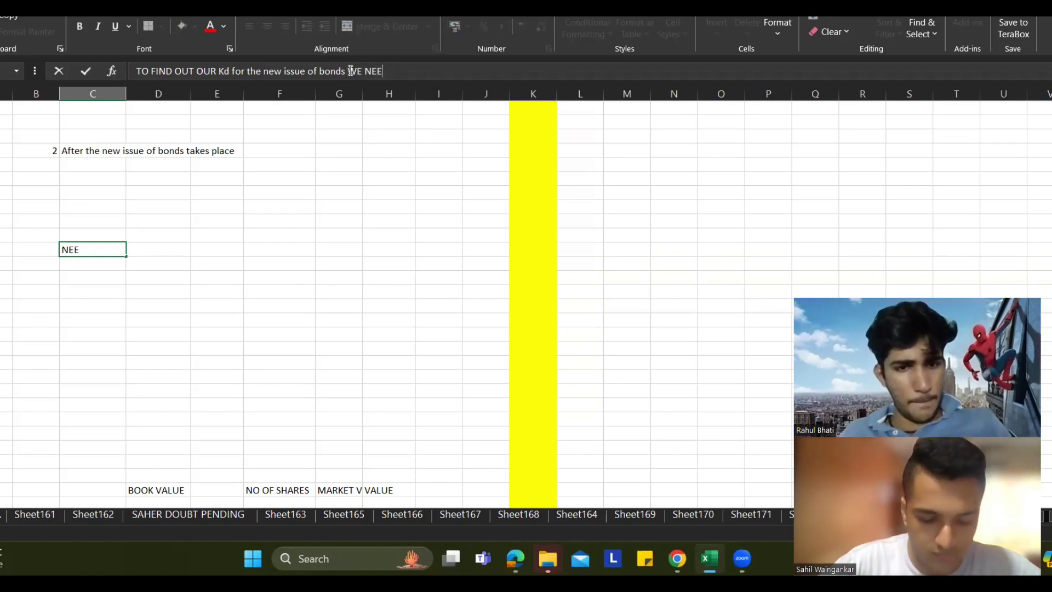
pyautogui.write('D TO IS E')
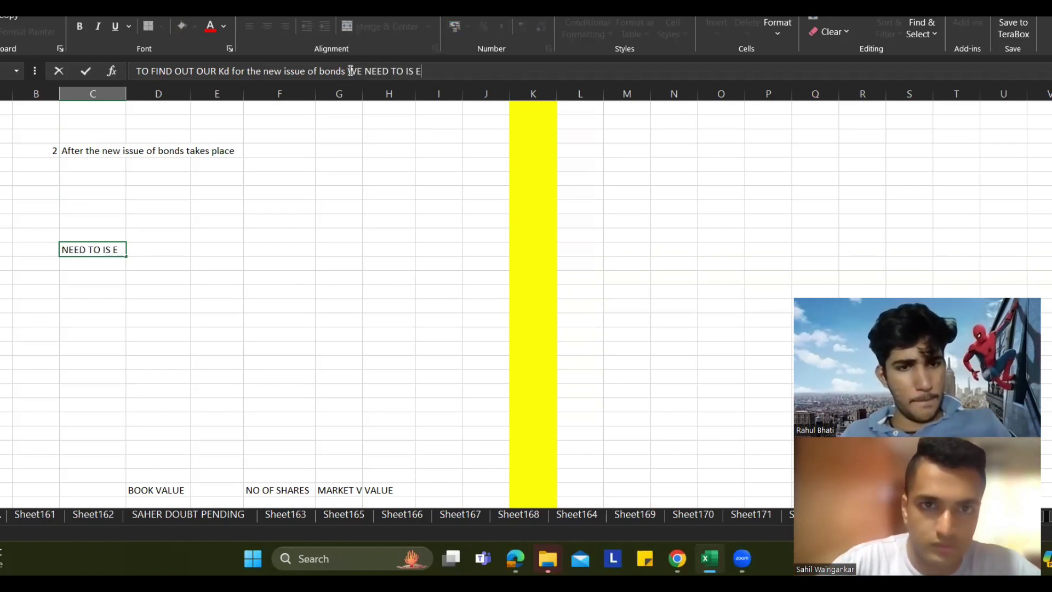
pyautogui.press('BackSpace')
pyautogui.press('BackSpace')
pyautogui.press('BackSpace')
pyautogui.press('BackSpace')
pyautogui.write('I')
pyautogui.press('BackSpace')
pyautogui.write('US E')
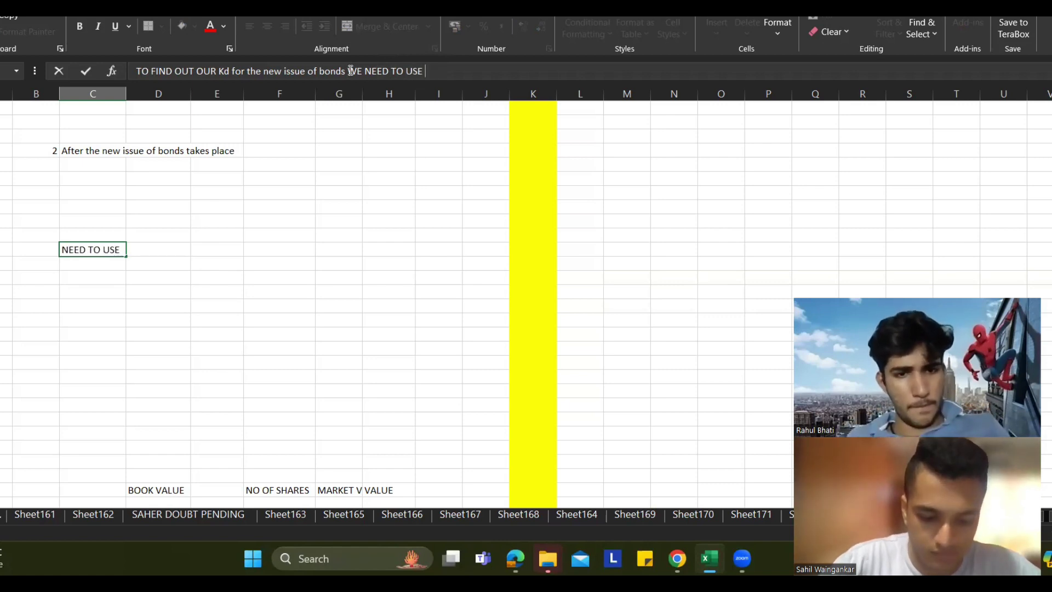
pyautogui.write('THE IRR ME')
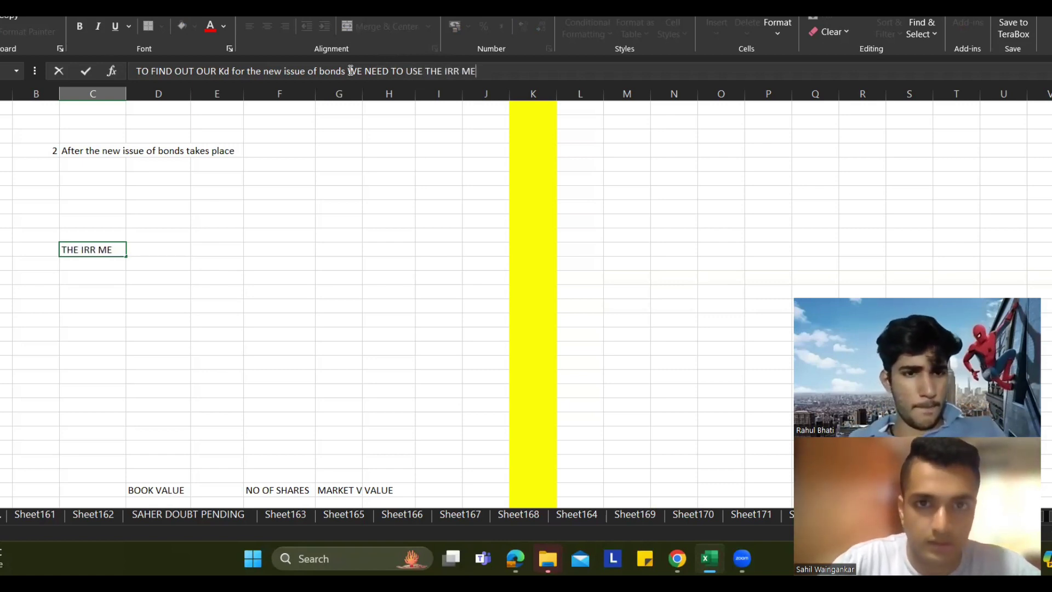
pyautogui.write('DHOD')
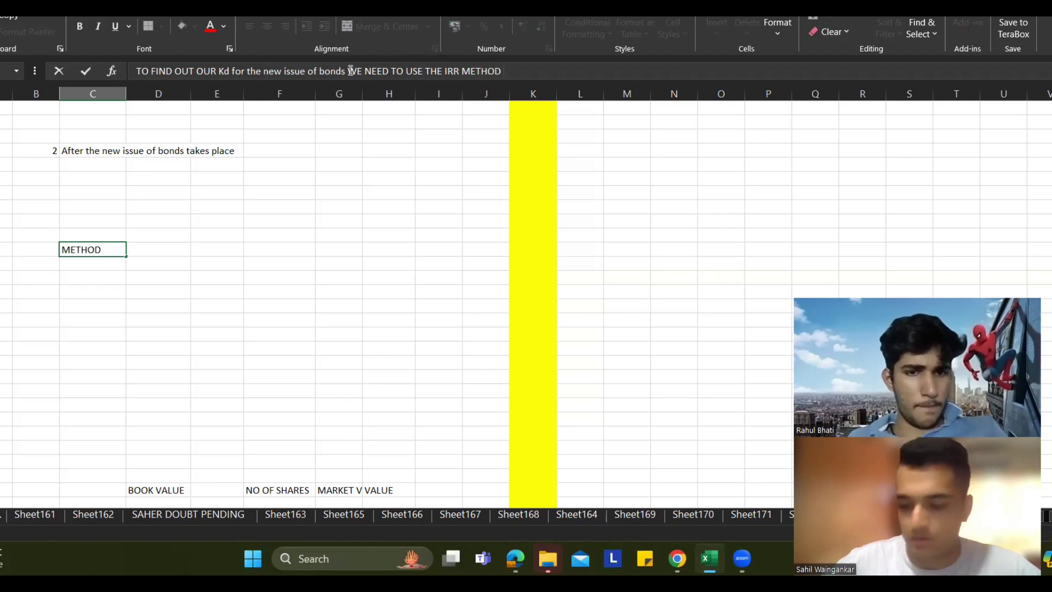
pyautogui.press('Return')
# Step: Check the bond details in the question document and enter 5% in D54 as the first IRR trial rate
pyautogui.press('Right')
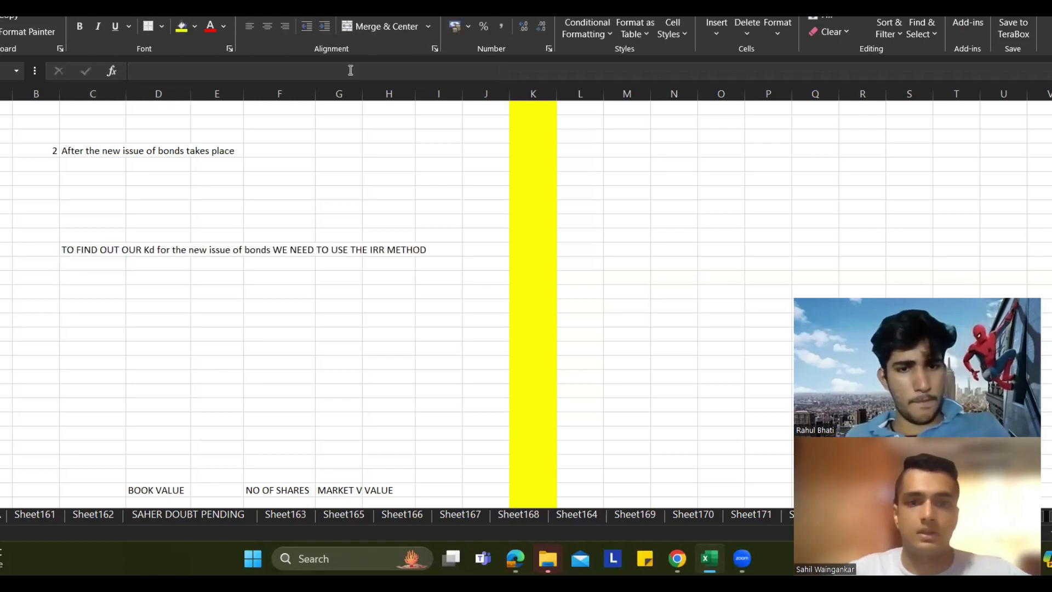
pyautogui.hotkey('alt', 'Tab')
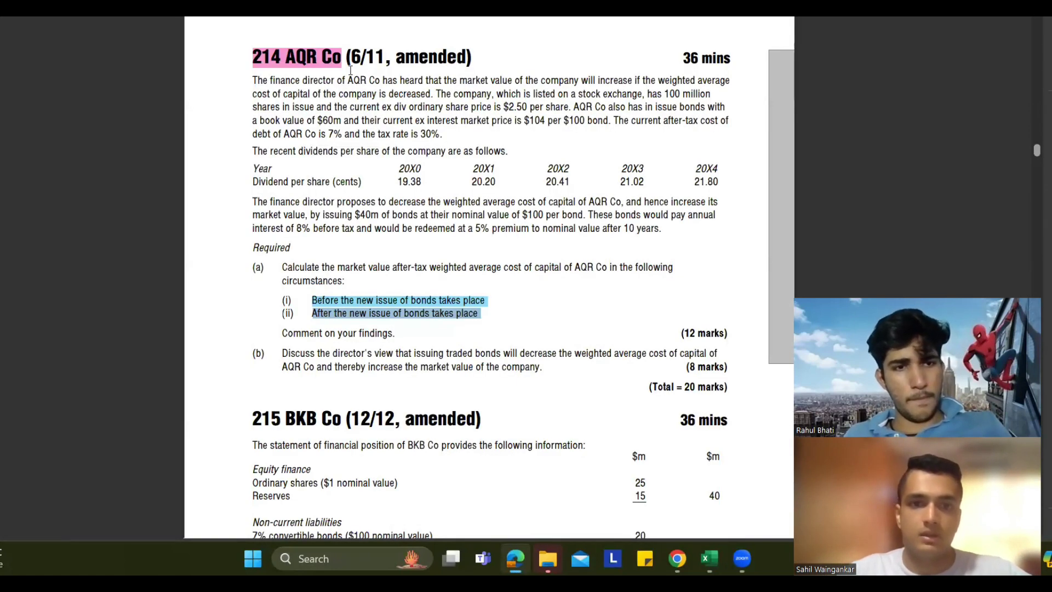
pyautogui.hotkey('alt', 'Tab')
pyautogui.press('Down')
pyautogui.press('Left')
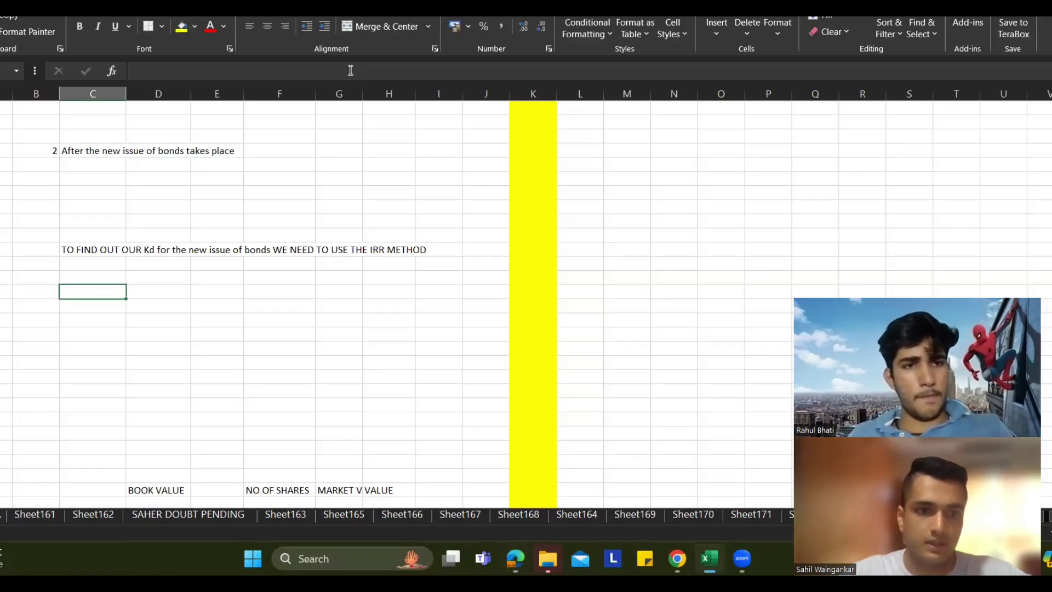
pyautogui.press('Up')
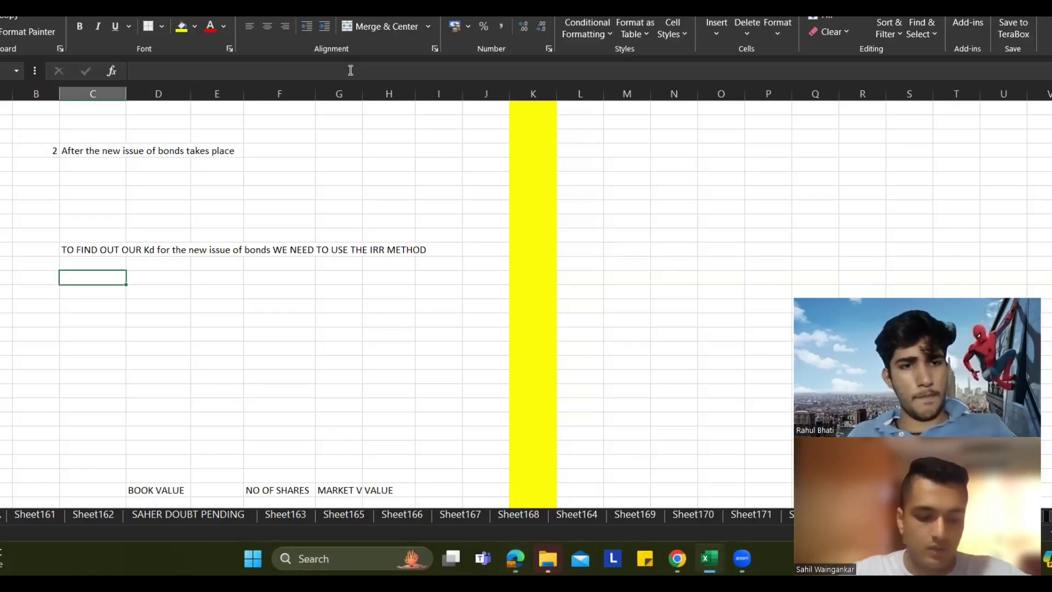
pyautogui.write('2')
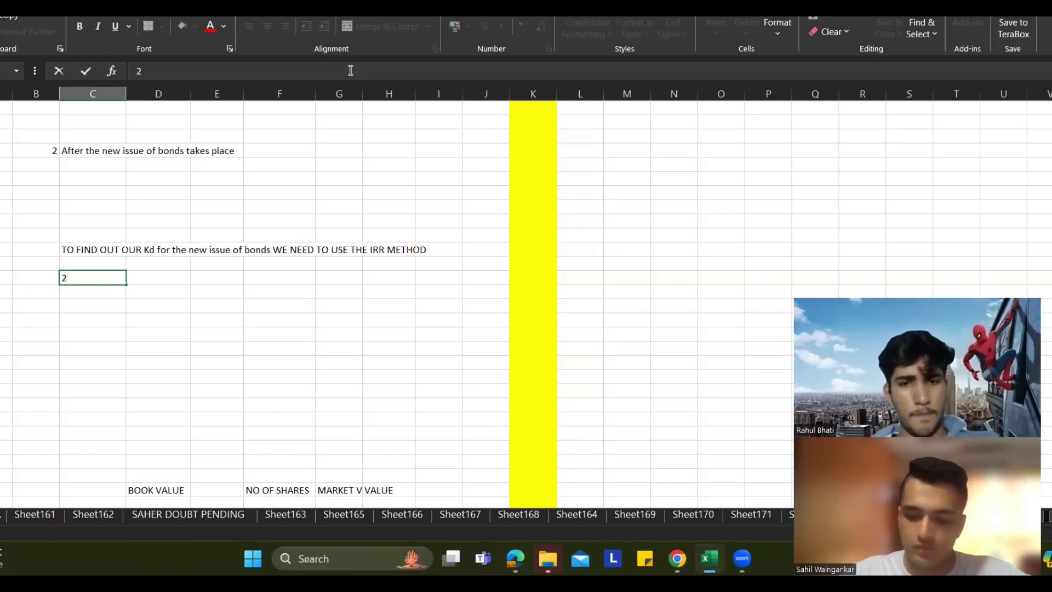
pyautogui.press('Right')
pyautogui.write('5%')
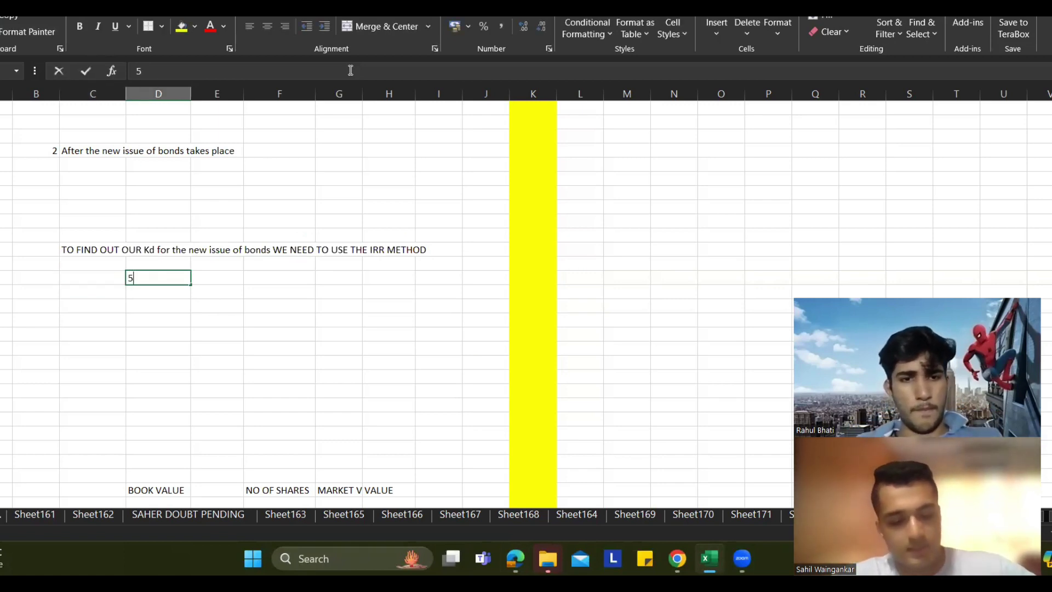
pyautogui.press('Return')
# Step: Enter 10% in D62 as the second IRR trial rate, leaving room for the first rate's workings above it
pyautogui.press('Down')
pyautogui.press('Down')
pyautogui.press('Down')
pyautogui.press('Down')
pyautogui.press('Down')
pyautogui.press('Down')
pyautogui.press('Down')
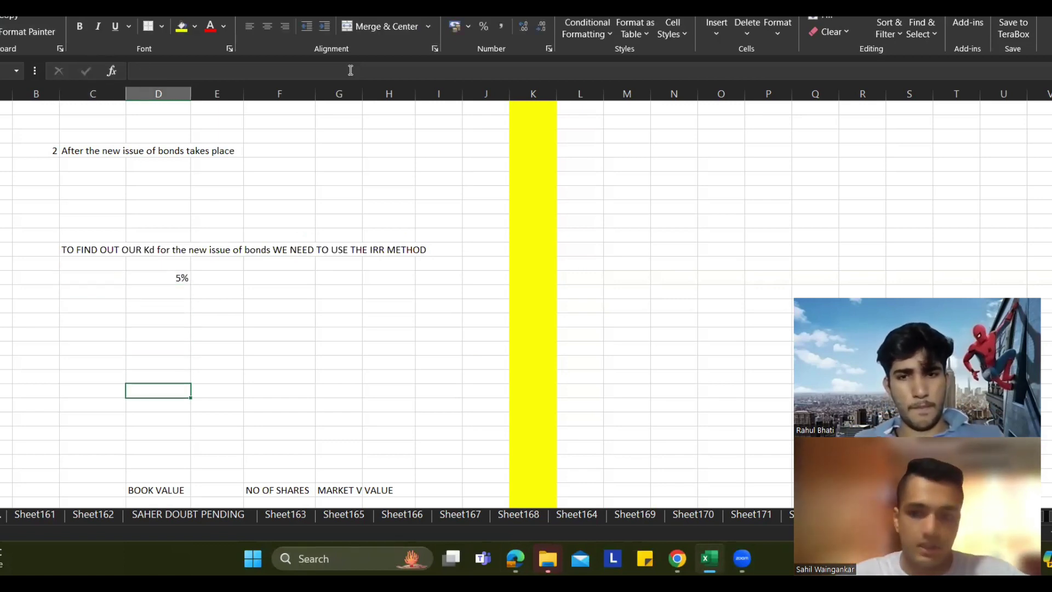
pyautogui.write('10%')
# Step: Label the cash flow rows under the 5% rate MARKET VALUE, INTEREST and REDEEMABLE VALUE in E56:E58
pyautogui.press('Right')
pyautogui.press('Up')
pyautogui.press('Up')
pyautogui.press('Up')
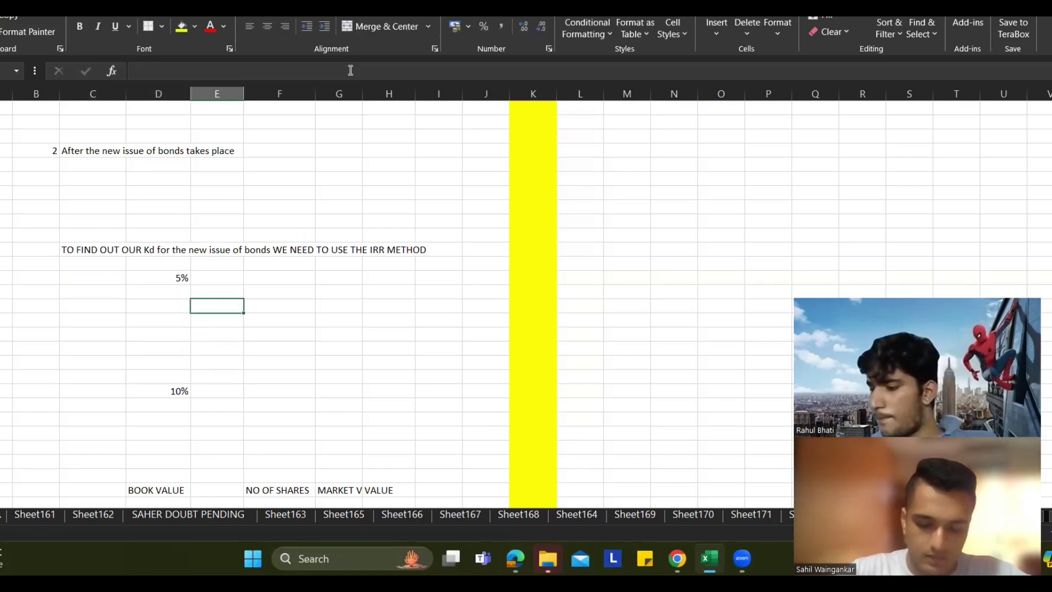
pyautogui.write('MARKET VALYE')
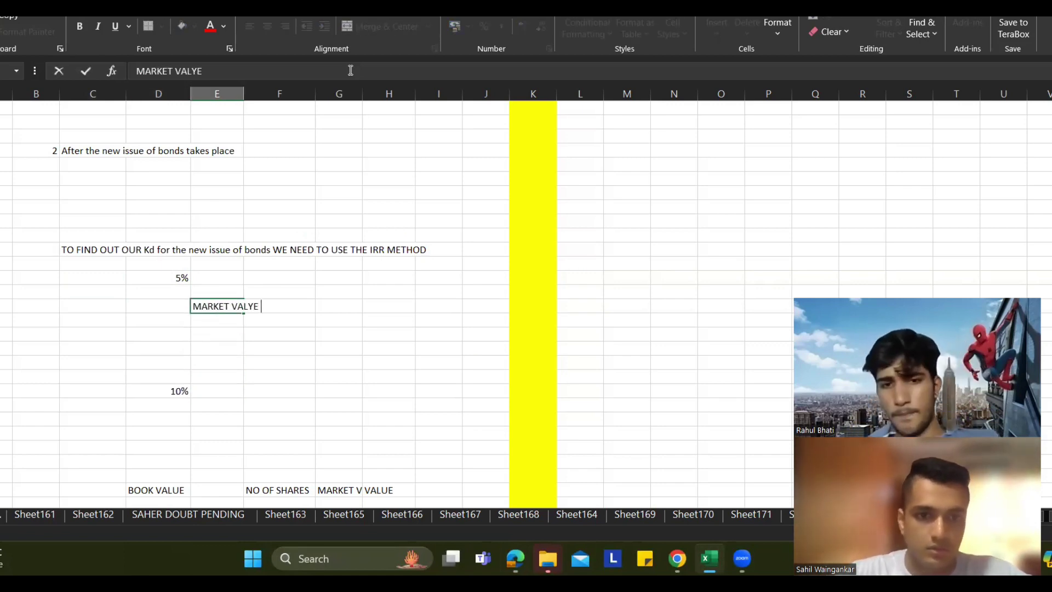
pyautogui.write('UE')
pyautogui.press('Return')
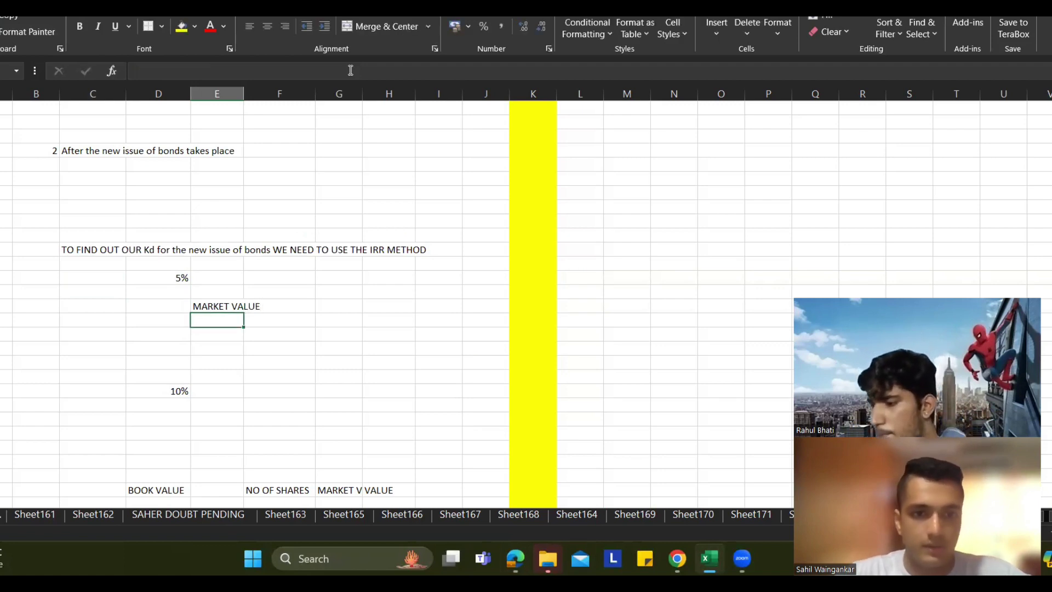
pyautogui.write('INTEREST')
pyautogui.press('Return')
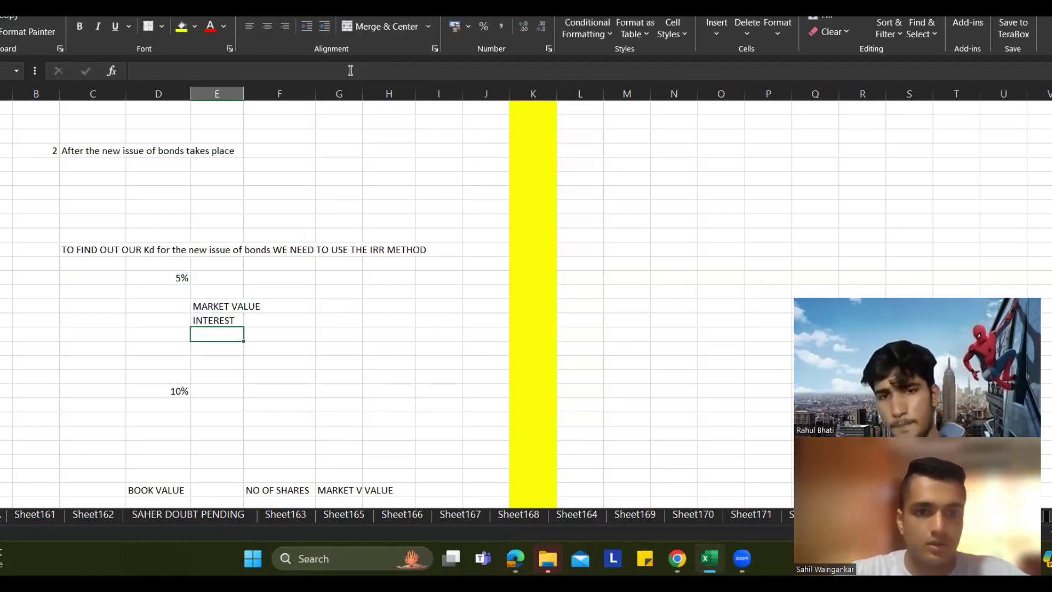
pyautogui.write('REDDE')
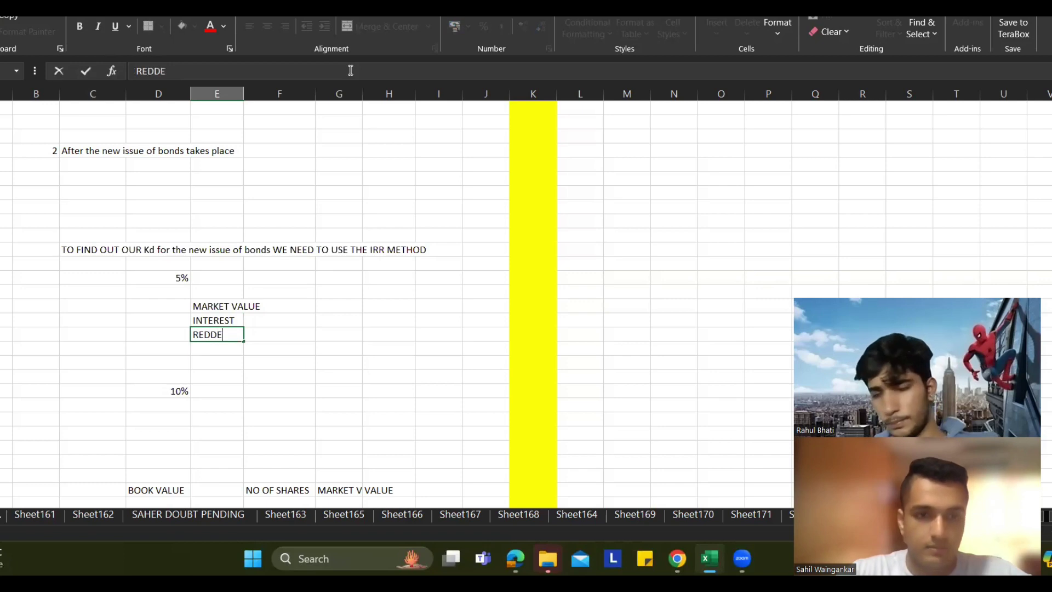
pyautogui.press('BackSpace')
pyautogui.press('BackSpace')
pyautogui.write('EEMAB')
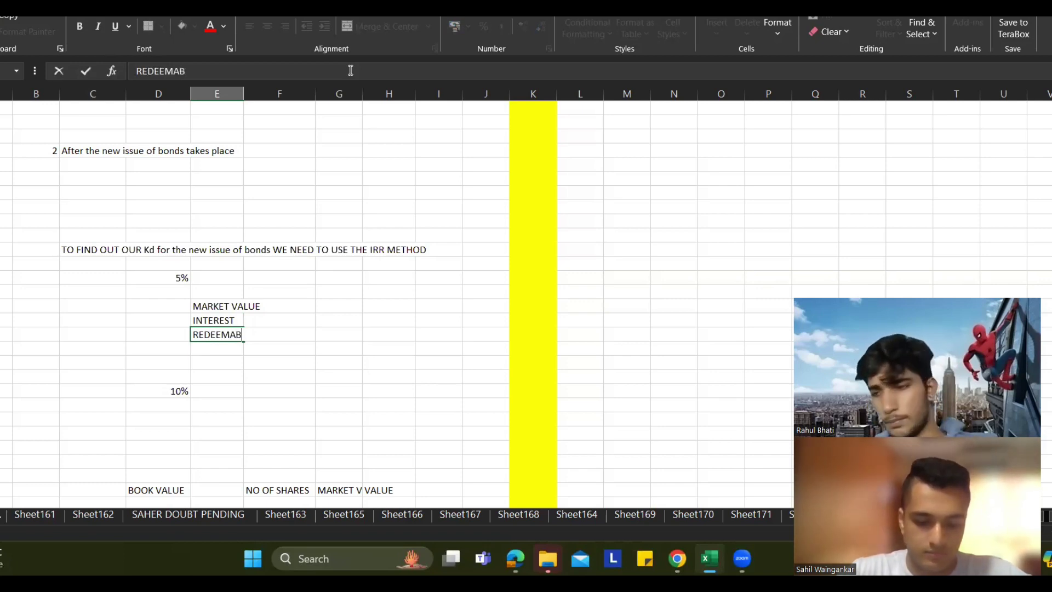
pyautogui.write('KE')
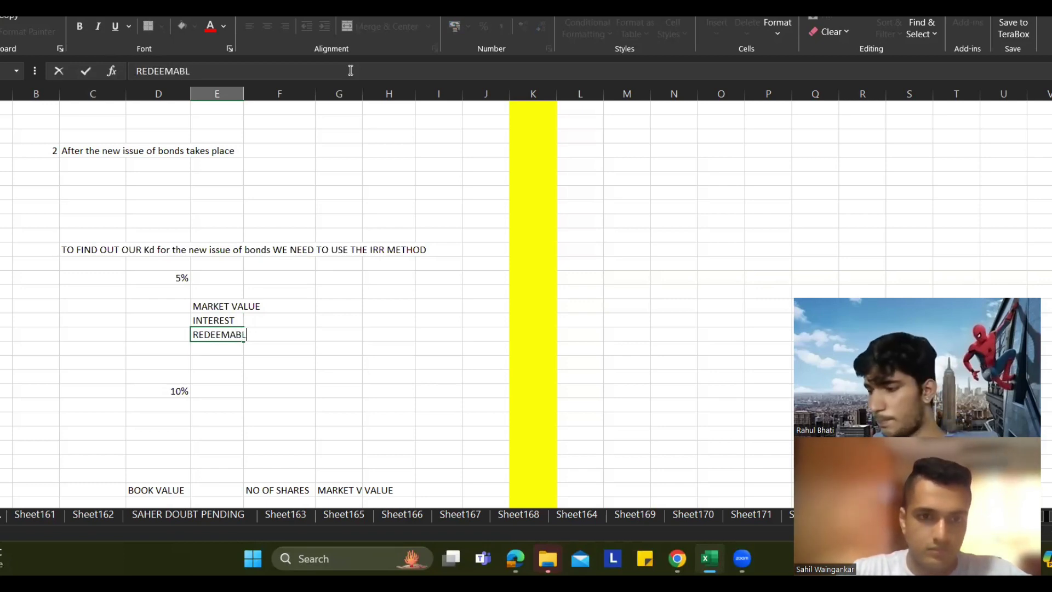
pyautogui.write(' VALUE')
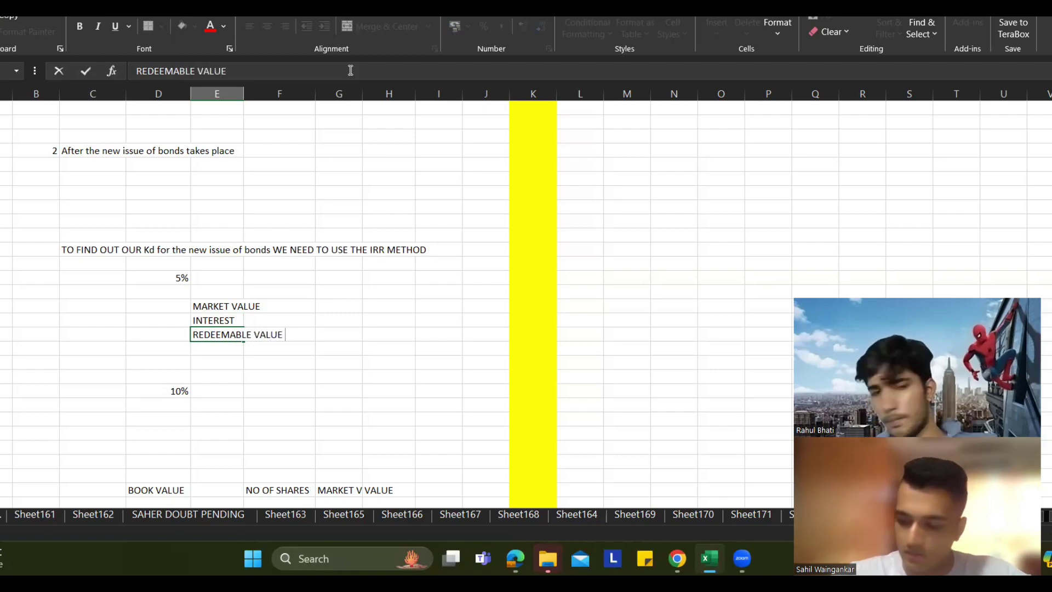
# Step: Enter the redeemable value in F58 as 105, checking the redemption premium in the question document
pyautogui.press('Tab')
pyautogui.write('110')
pyautogui.press('Return')
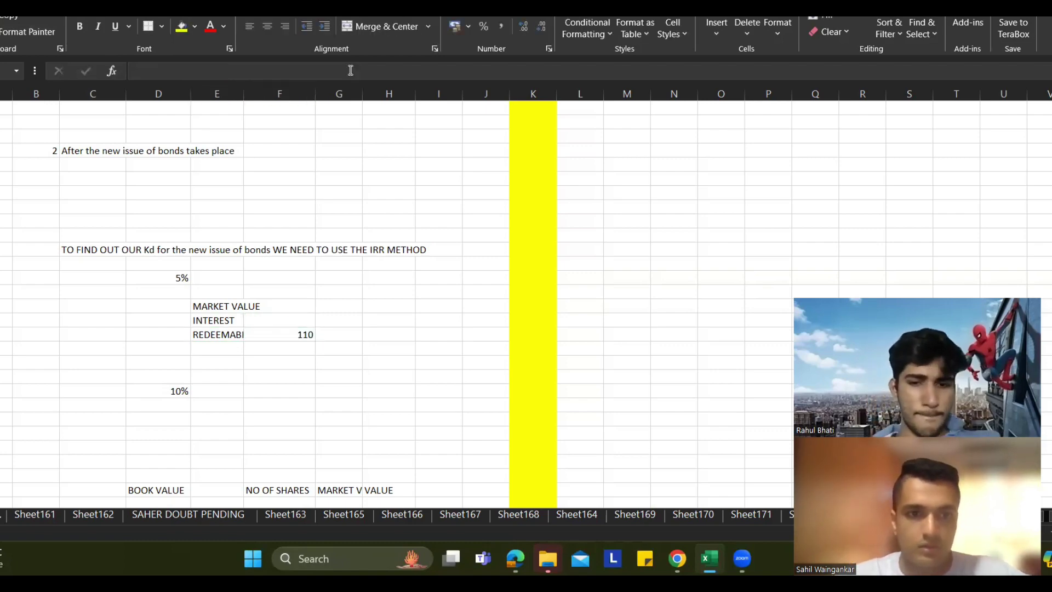
pyautogui.hotkey('alt', 'Tab')
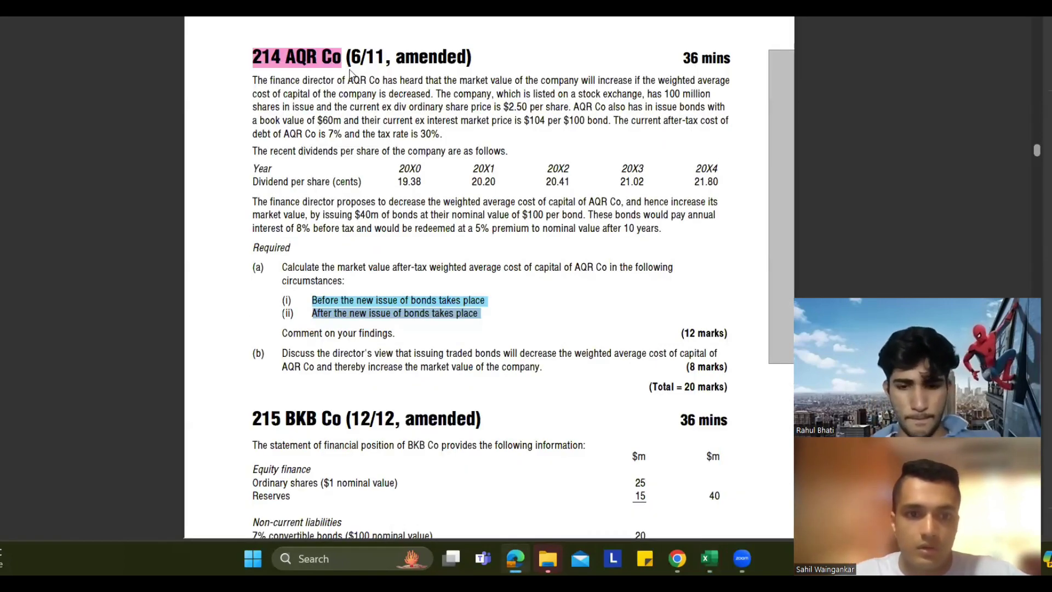
pyautogui.hotkey('alt', 'Tab')
pyautogui.press('Down')
pyautogui.write('105')
pyautogui.press('Up')
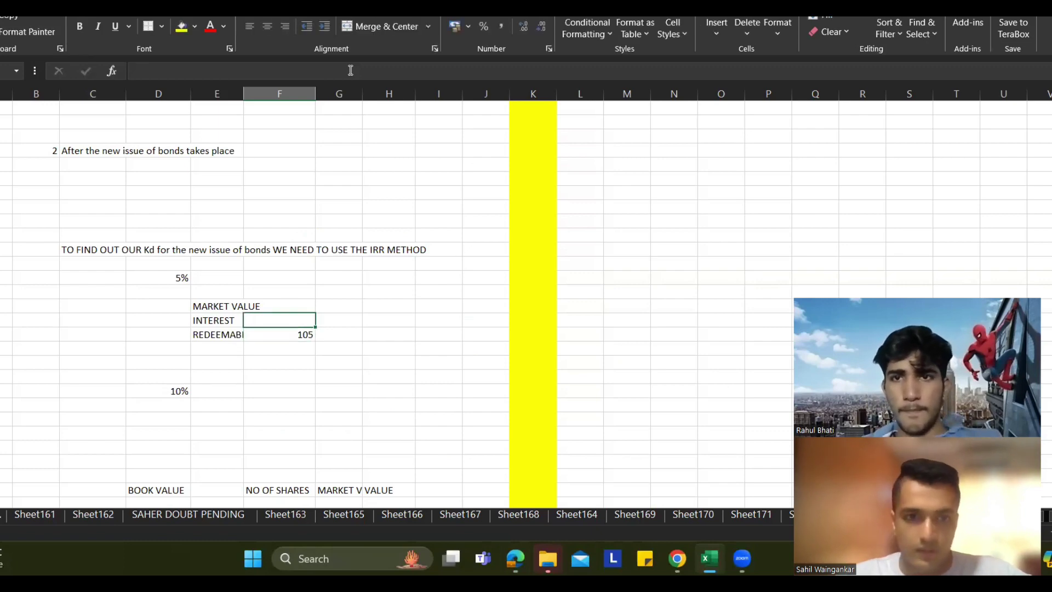
# Step: Check the new bonds' terms in the question document and enter interest of 8 in F57 and market value of -100 in F56
pyautogui.hotkey('alt', 'Tab')
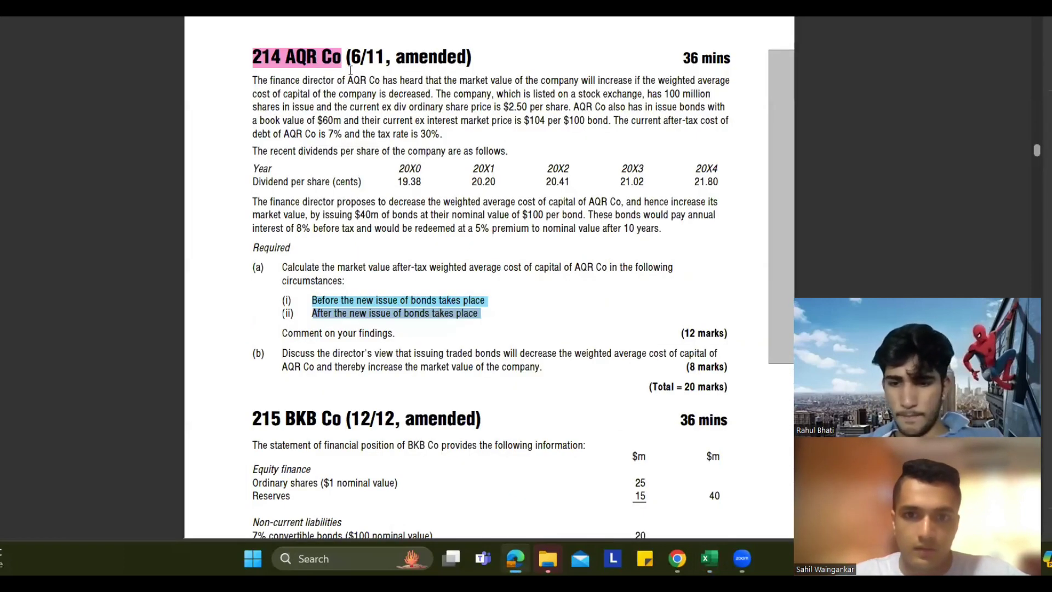
pyautogui.hotkey('alt', 'Tab')
pyautogui.press('Up')
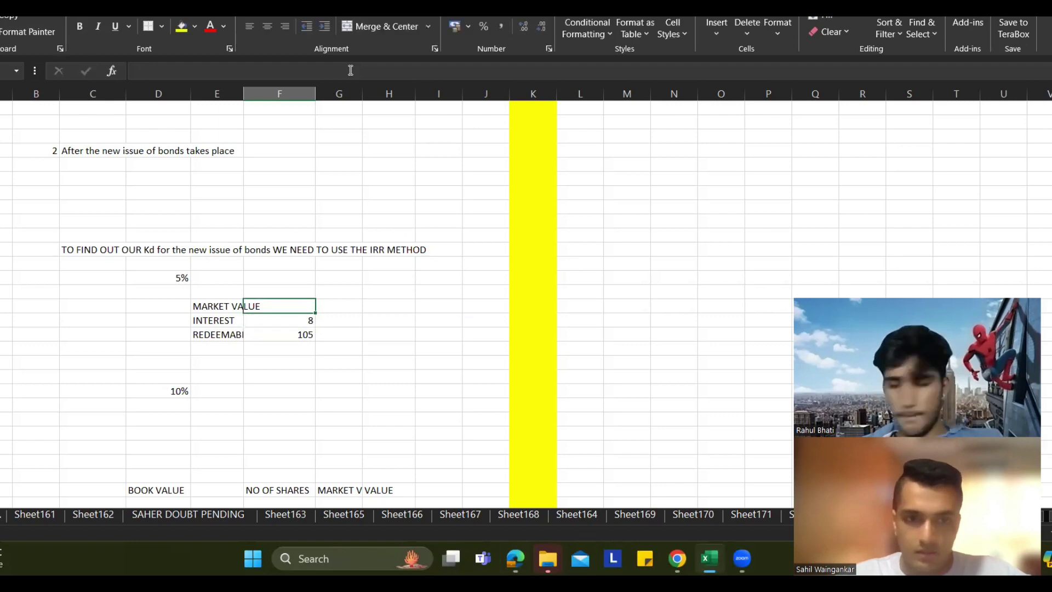
pyautogui.write('10')
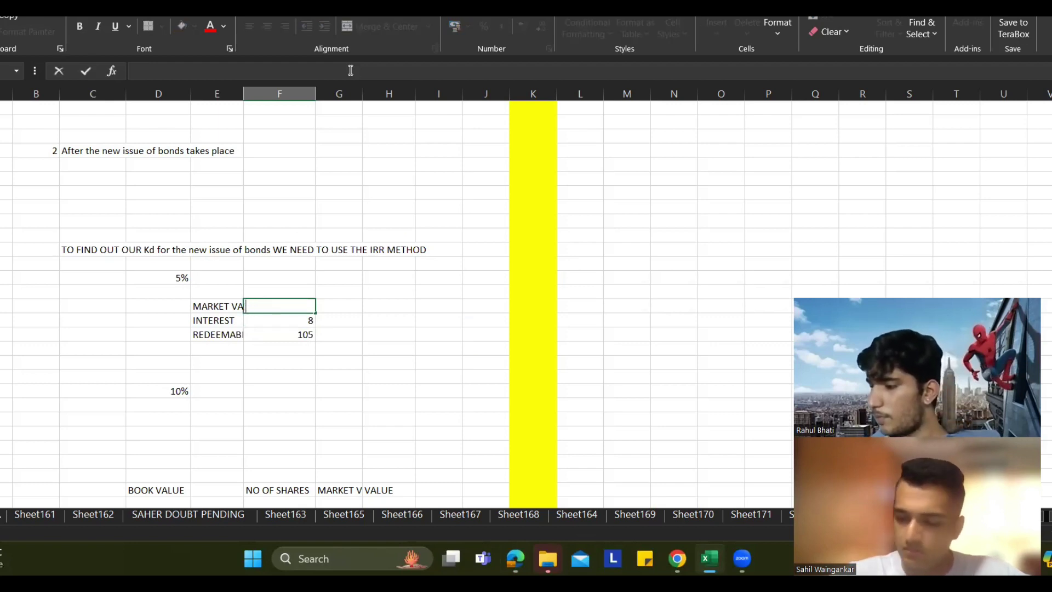
pyautogui.write('-100')
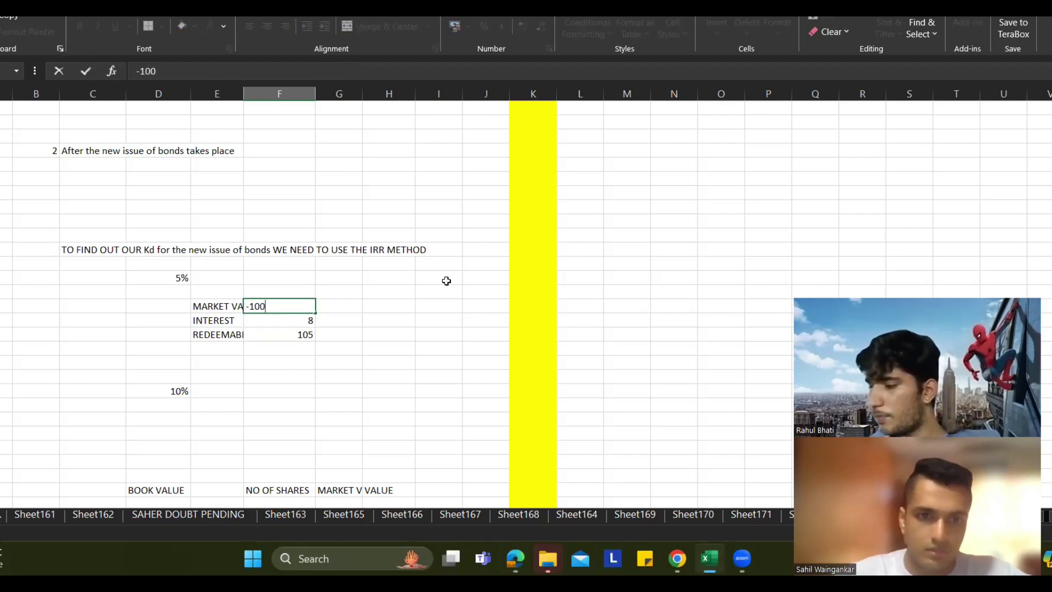
pyautogui.click(415, 330)
# Step: Label E60 NPV under the 5% workings and sum the present values into H60 with =SUM(H55:H59)
pyautogui.click(224, 357)
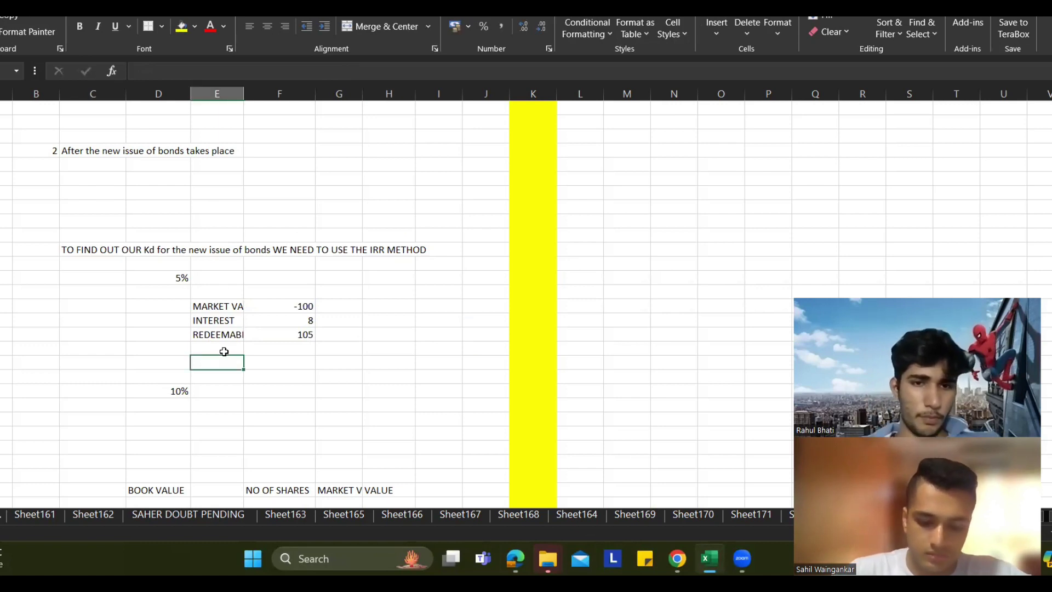
pyautogui.write('NPV')
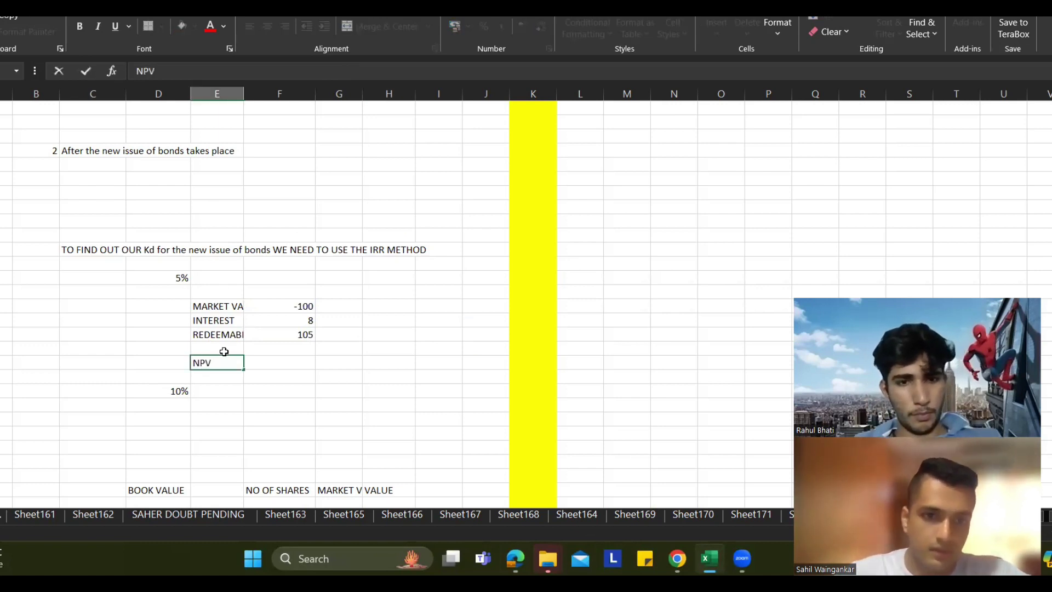
pyautogui.click(384, 363)
pyautogui.write('=')
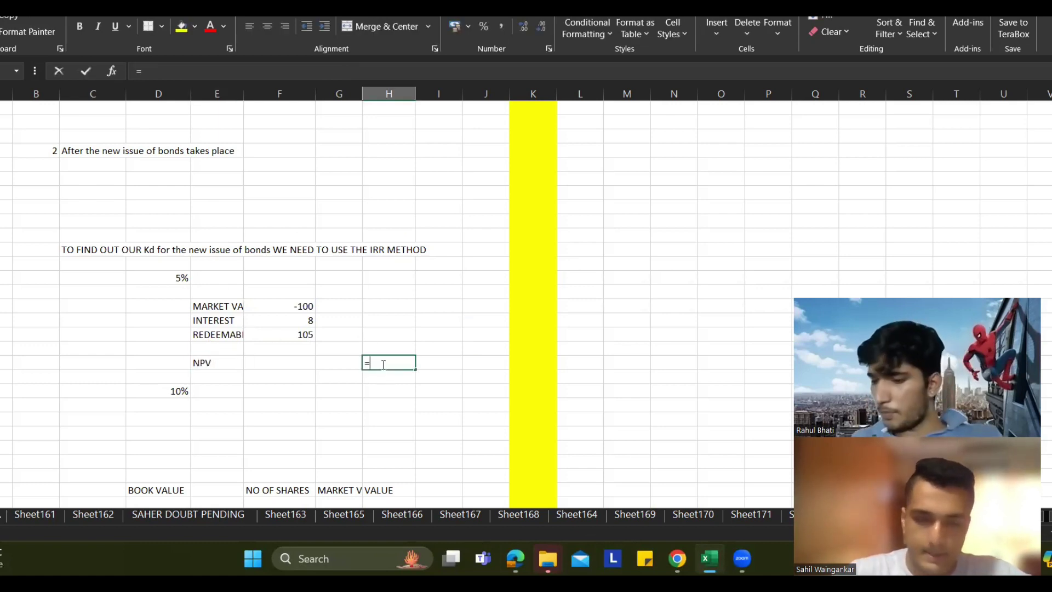
pyautogui.press('Up')
pyautogui.press('Up')
pyautogui.press('Up')
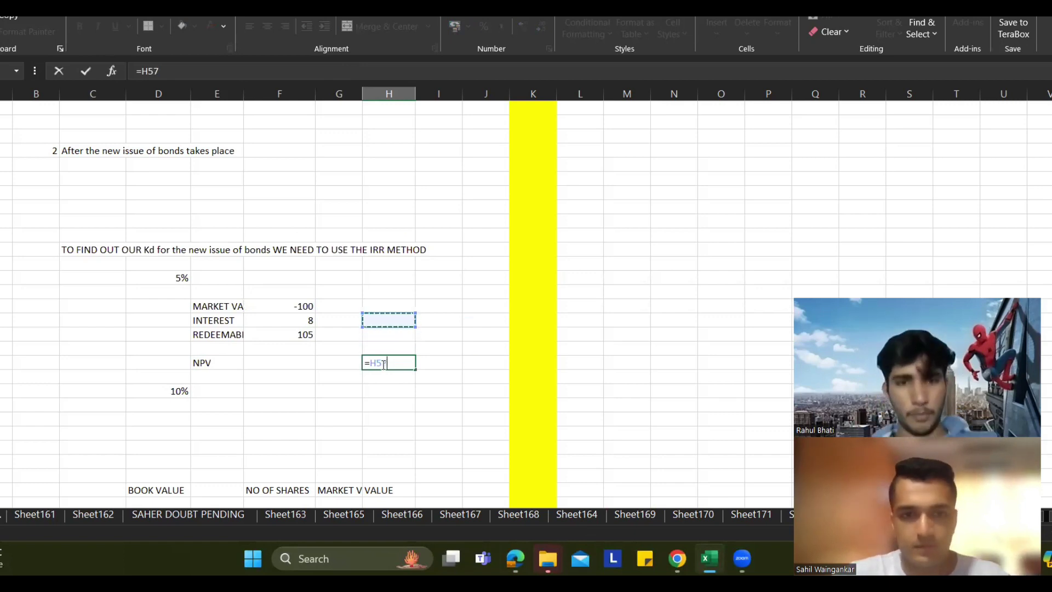
pyautogui.press('BackSpace')
pyautogui.press('BackSpace')
pyautogui.press('BackSpace')
pyautogui.write('SUM')
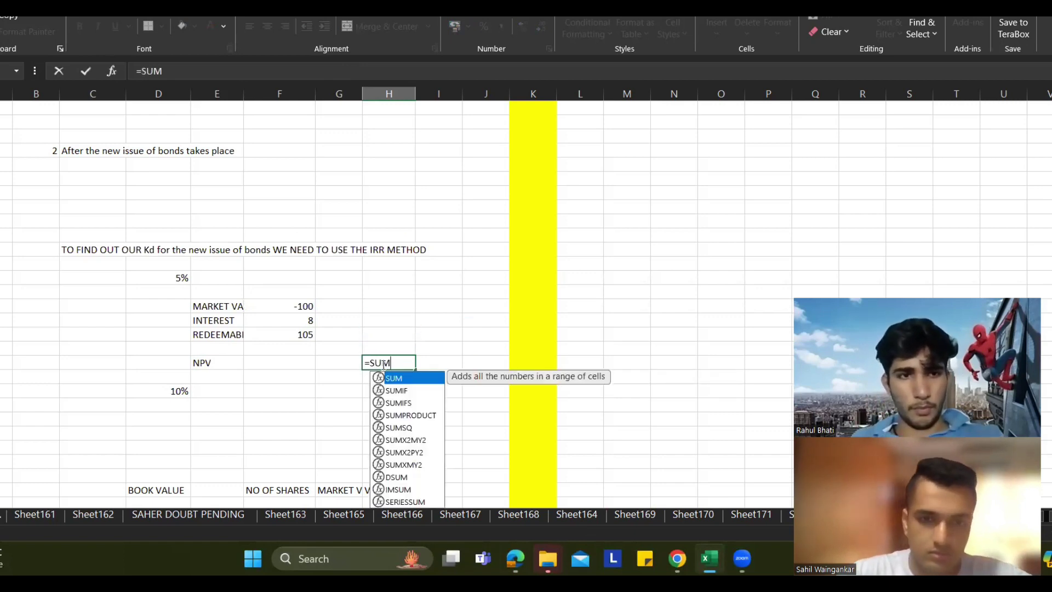
pyautogui.write('(')
pyautogui.press('Up')
pyautogui.hotkey('shift', 'Up')
pyautogui.hotkey('shift', 'Up')
pyautogui.hotkey('shift', 'Up')
pyautogui.hotkey('shift', 'Up')
pyautogui.press('Return')
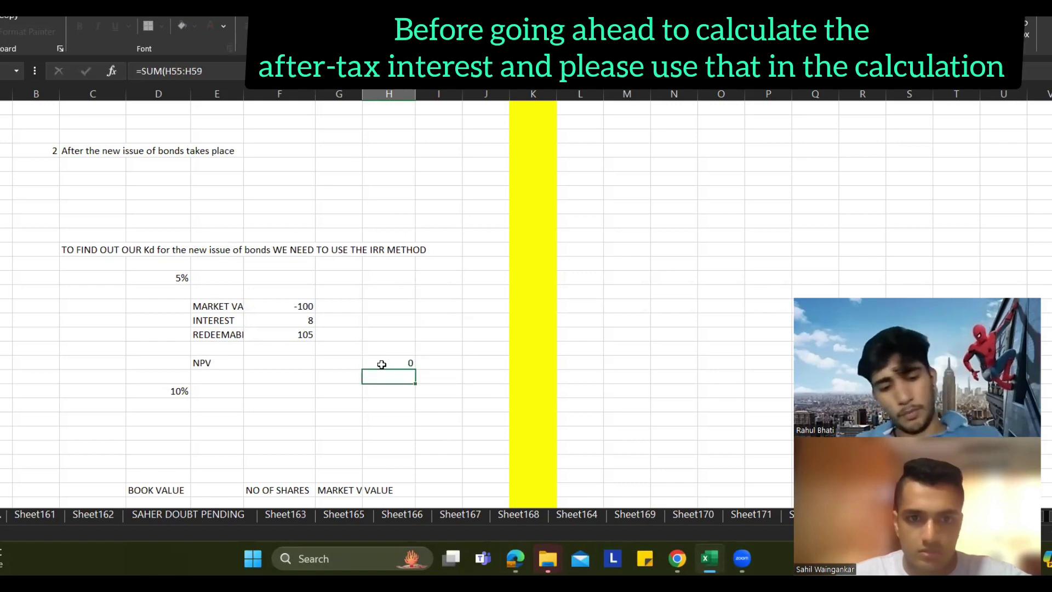
# Step: Multiply the cash flow by its discount factor in H56 with =F56*G56 and copy the formula through H58
pyautogui.press('Up')
pyautogui.press('Up')
pyautogui.press('Up')
pyautogui.press('Up')
pyautogui.press('Up')
pyautogui.write('=')
pyautogui.press('Left')
pyautogui.press('Left')
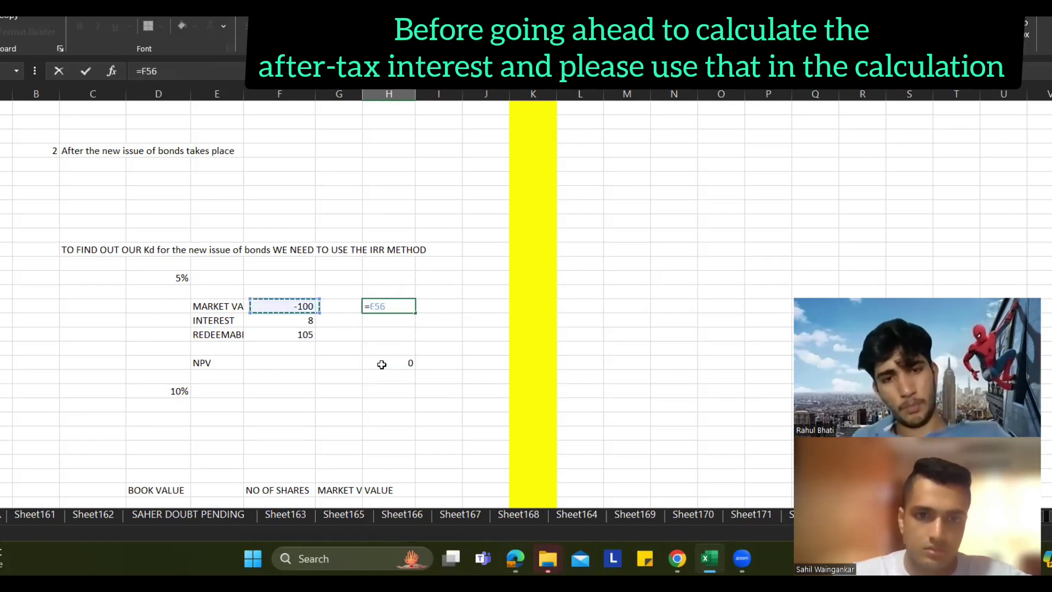
pyautogui.write('*')
pyautogui.press('Left')
pyautogui.hotkey('ctrl', 'Return')
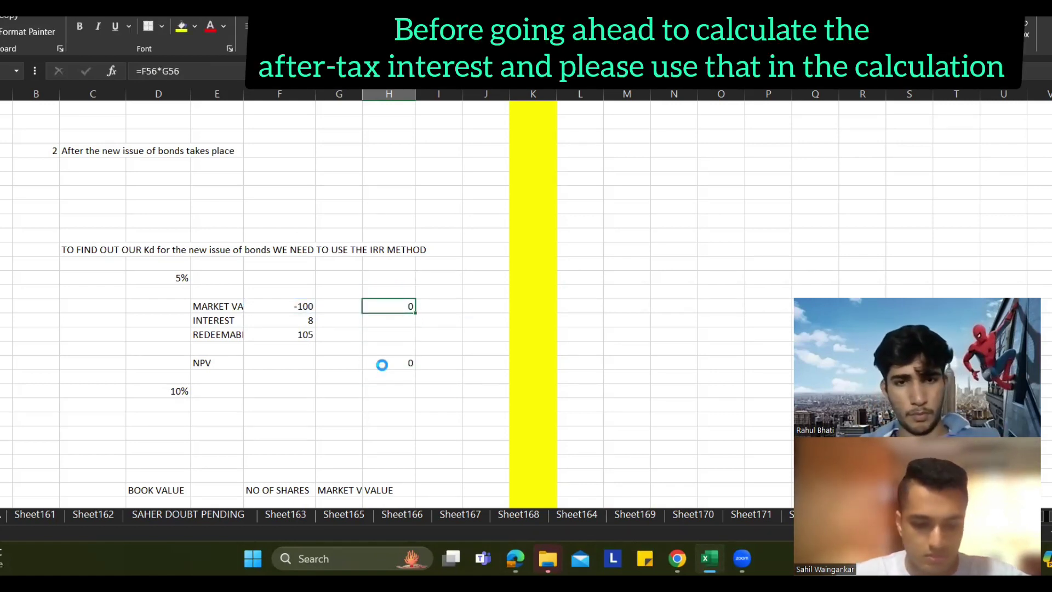
pyautogui.hotkey('ctrl', 'c')
pyautogui.hotkey('shift', 'Down')
pyautogui.hotkey('shift', 'Down')
pyautogui.hotkey('ctrl', 'v')
# Step: Enter 1 as the market value's discount factor in G56 and check the new bonds' terms in the question document
pyautogui.press('Left')
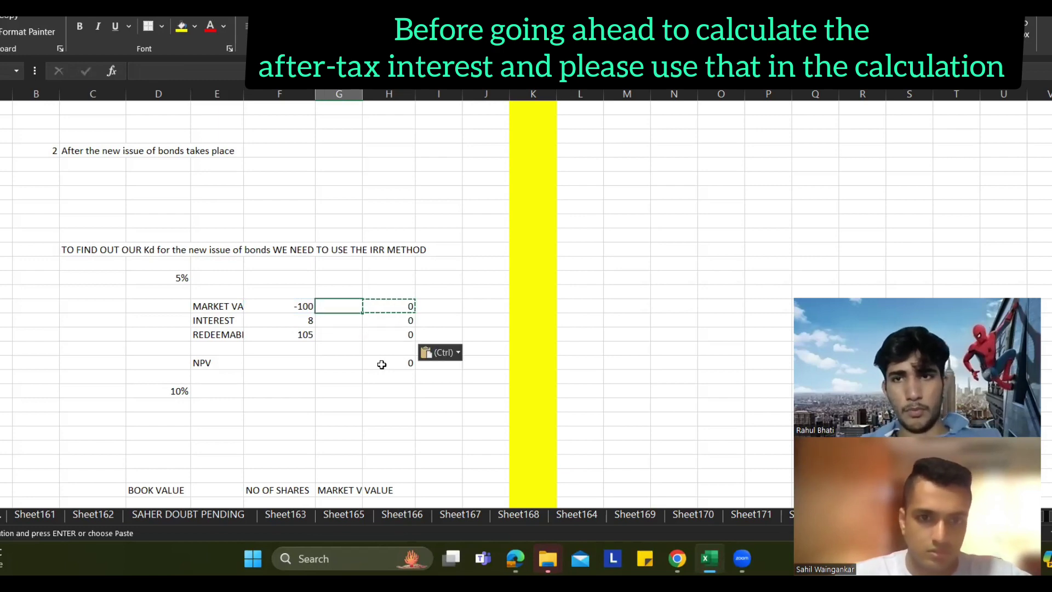
pyautogui.write('1')
pyautogui.press('Return')
pyautogui.hotkey('alt', 'Tab')
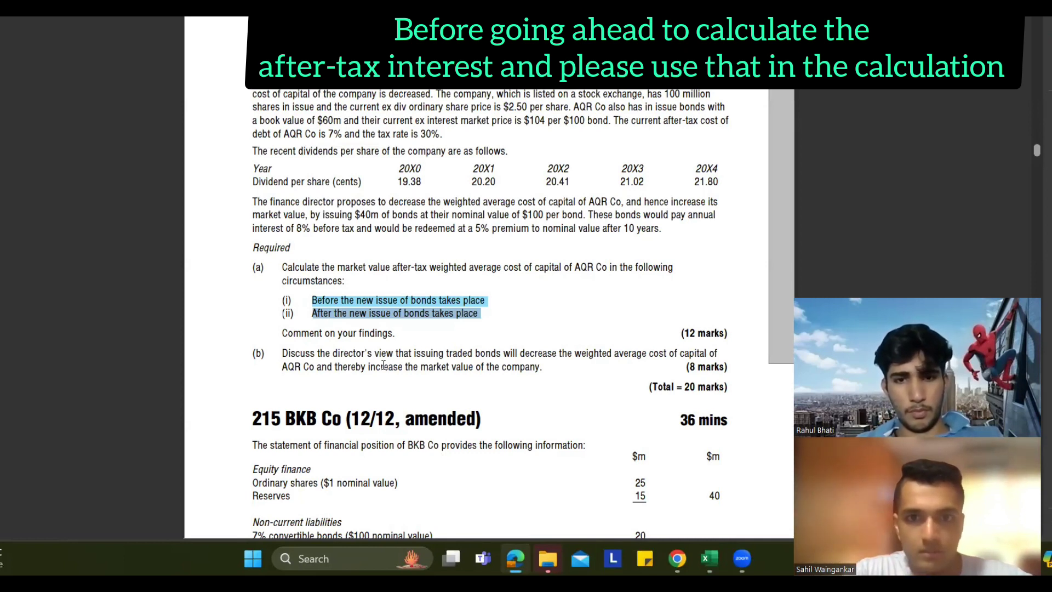
pyautogui.hotkey('alt', 'Tab')
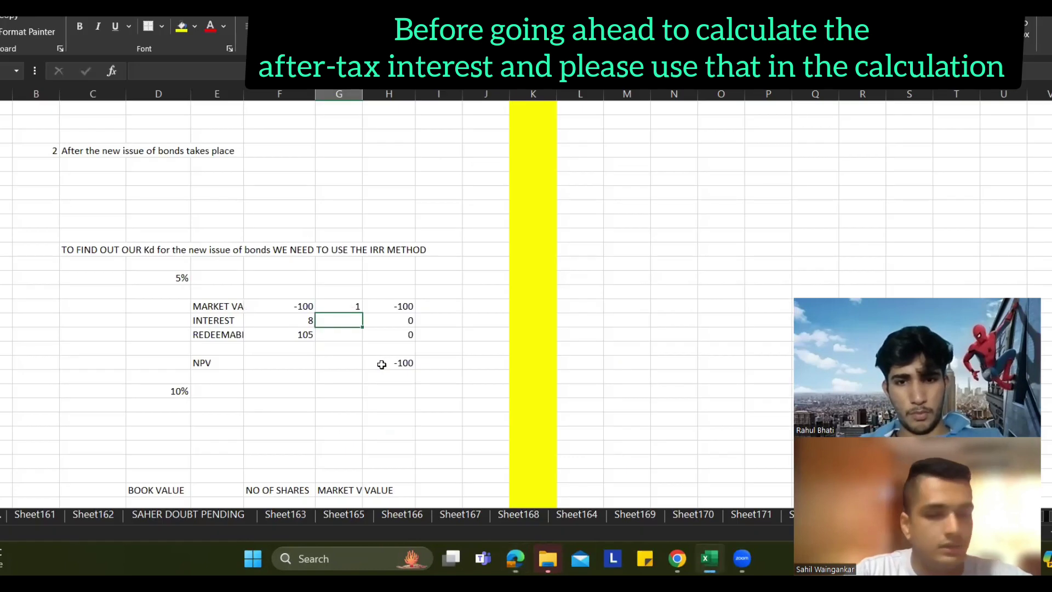
pyautogui.hotkey('alt', 'Tab')
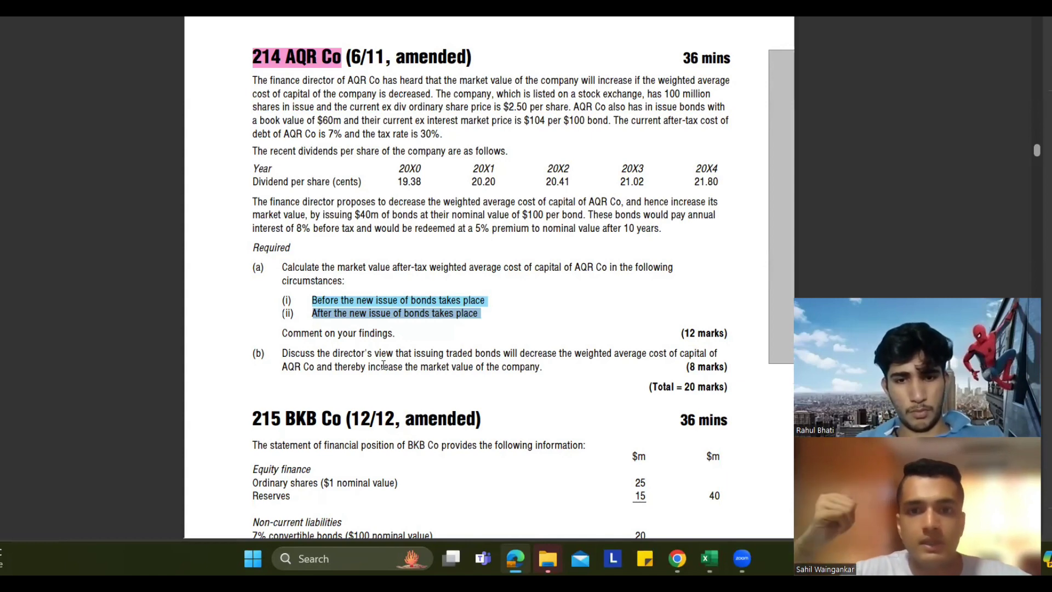
pyautogui.hotkey('alt', 'Tab')
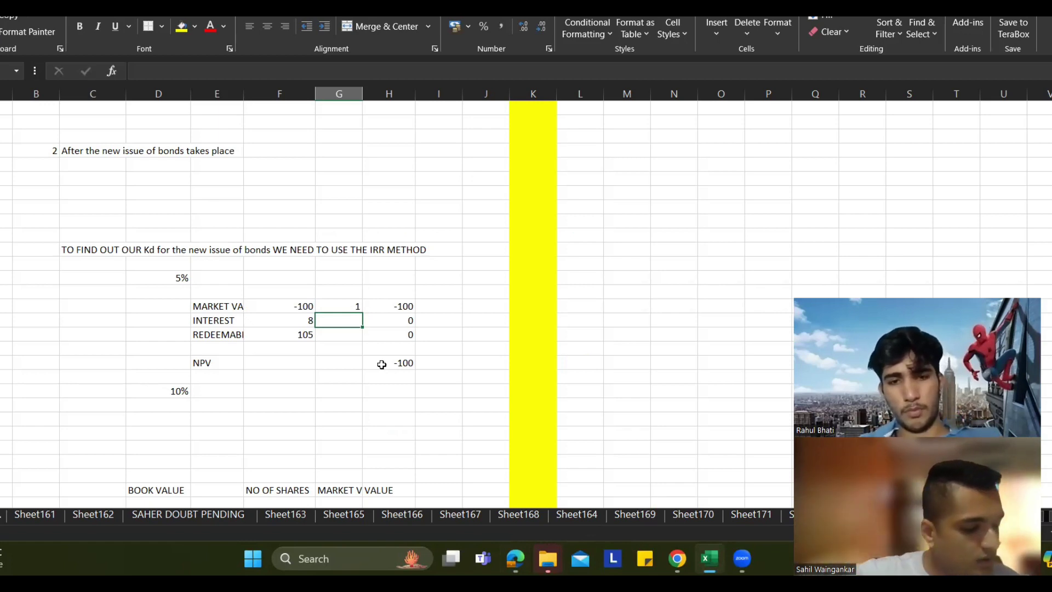
# Step: Copy the 5% workings in E56:H60 to E64 under the 10% rate
pyautogui.scroll(-2, 119, 304)
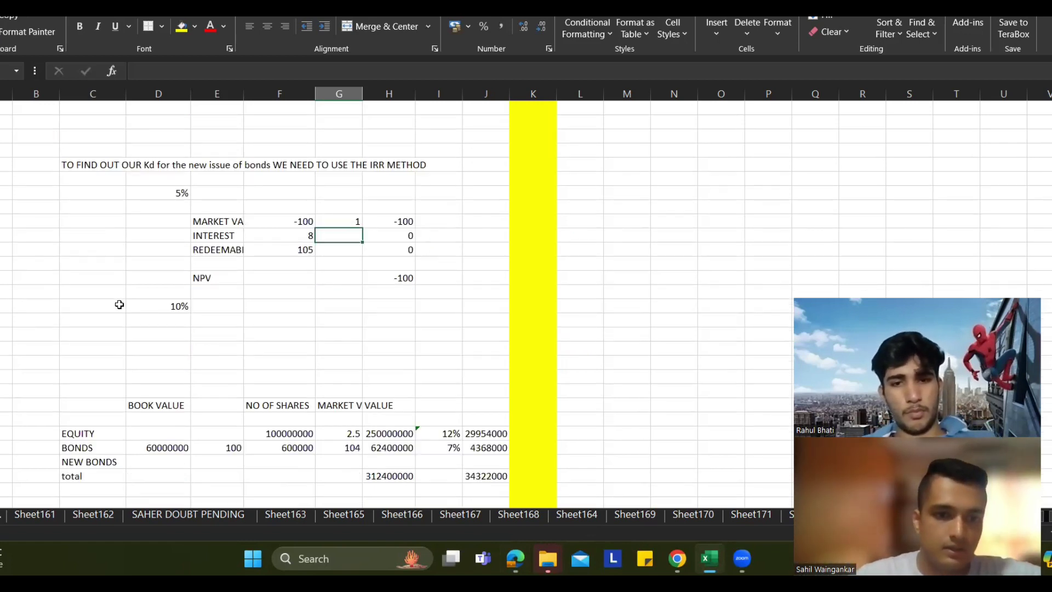
pyautogui.moveTo(214, 219); pyautogui.dragTo(406, 253)
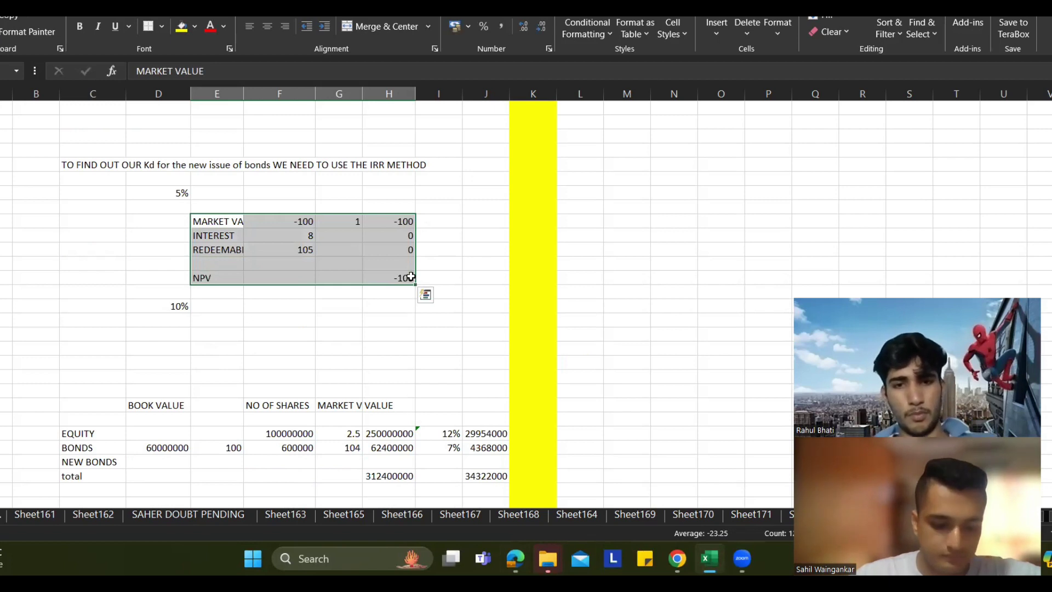
pyautogui.hotkey('ctrl', 'c')
pyautogui.click(221, 330)
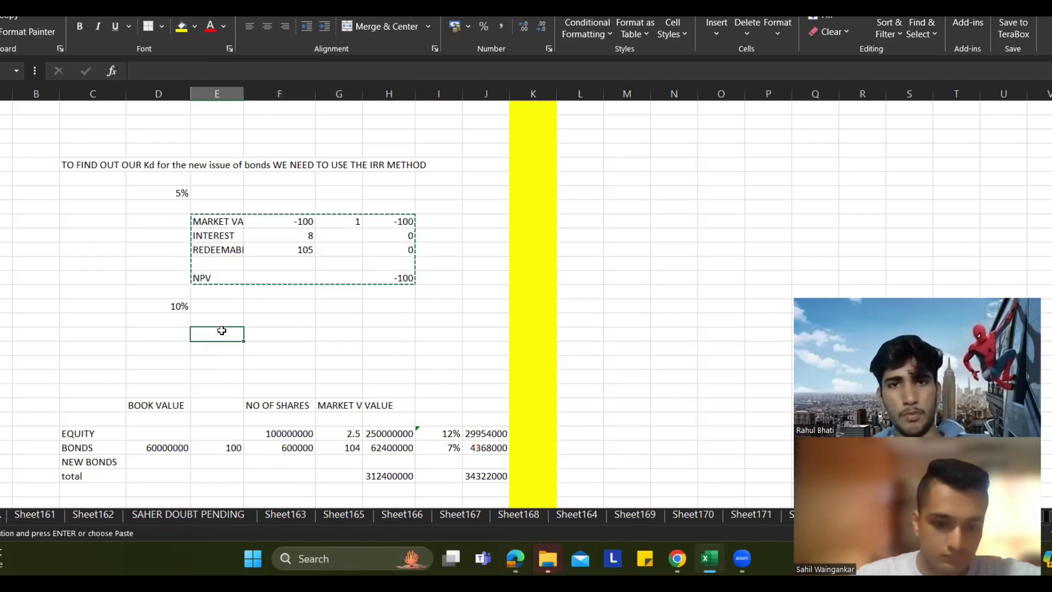
pyautogui.hotkey('ctrl', 'v')
# Step: Move the WACC table that starts in row 69 down to row 89, freeing space below the 10% workings
pyautogui.scroll(-3, 310, 286)
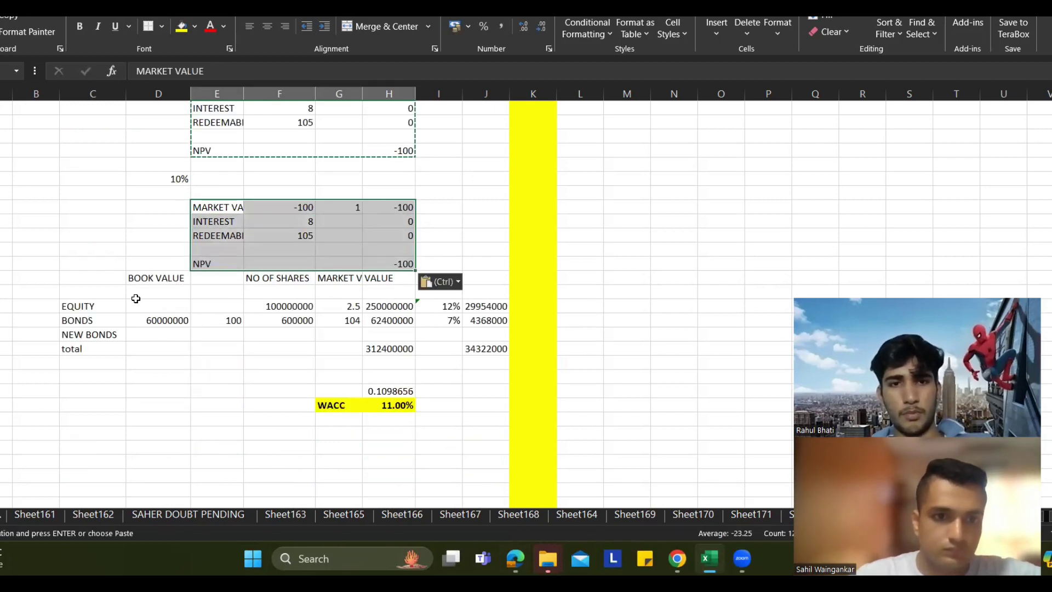
pyautogui.moveTo(90, 278); pyautogui.dragTo(485, 401)
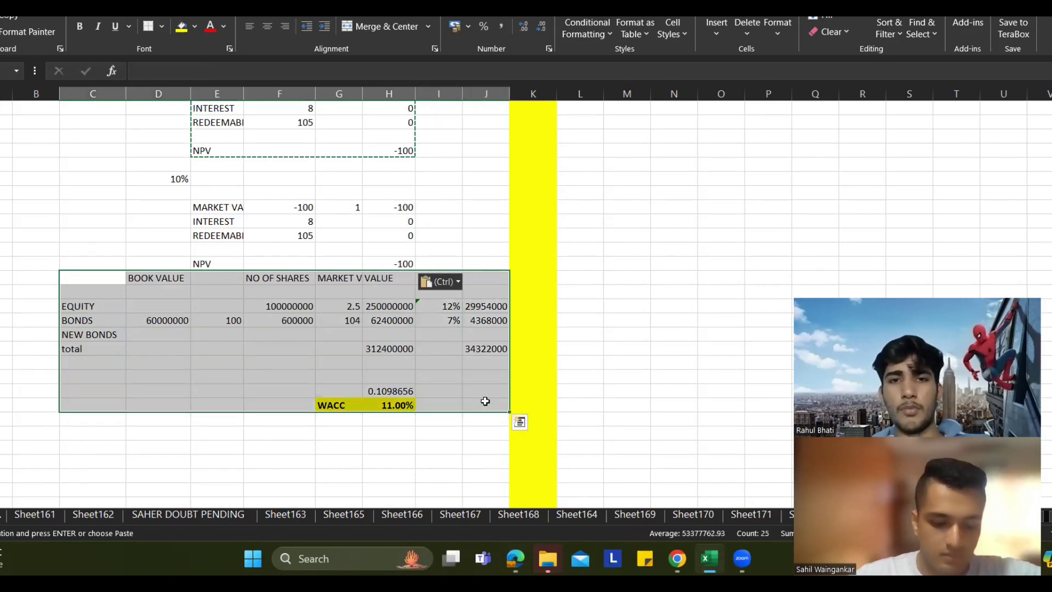
pyautogui.hotkey('ctrl', 'c')
pyautogui.scroll(-4, 195, 371)
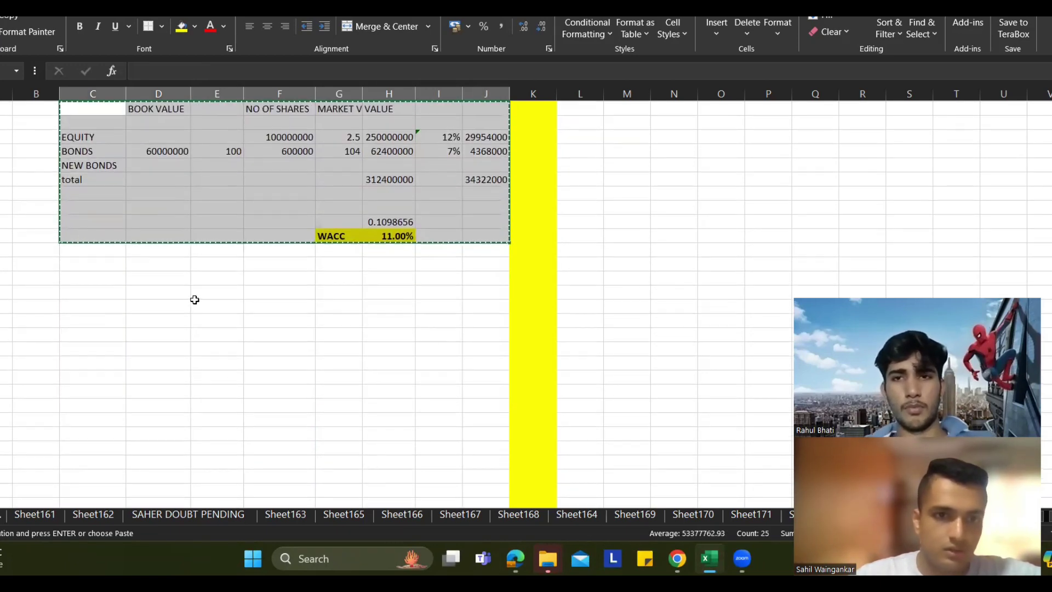
pyautogui.click(93, 390)
pyautogui.hotkey('ctrl', 'v')
pyautogui.hotkey('ctrl', 'z')
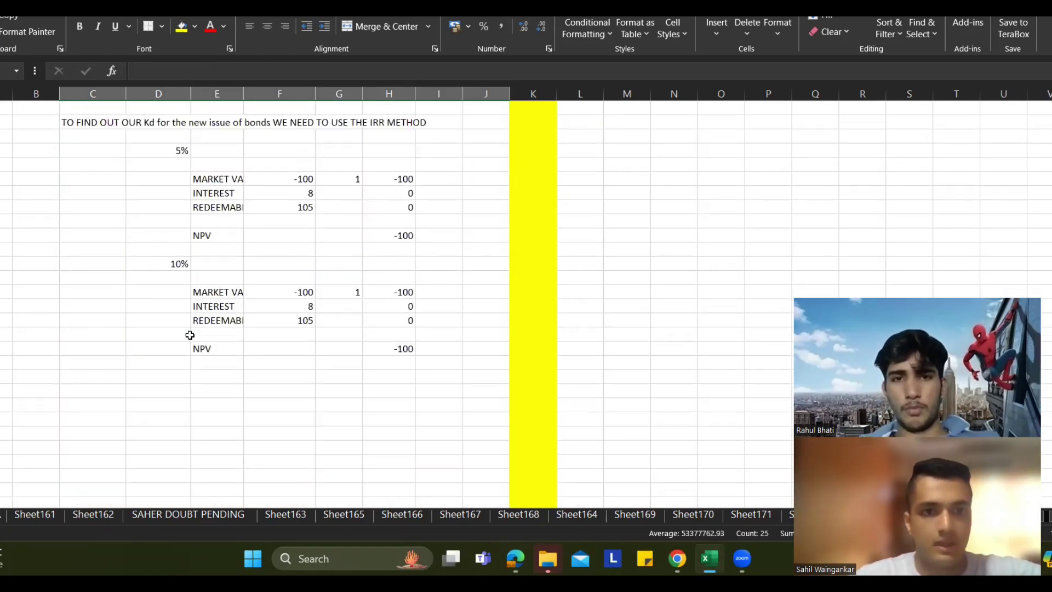
# Step: Enter the 5% discount factors: 0.614 for the redeemable value in G58 and 7.722 for interest in G57
pyautogui.click(346, 308)
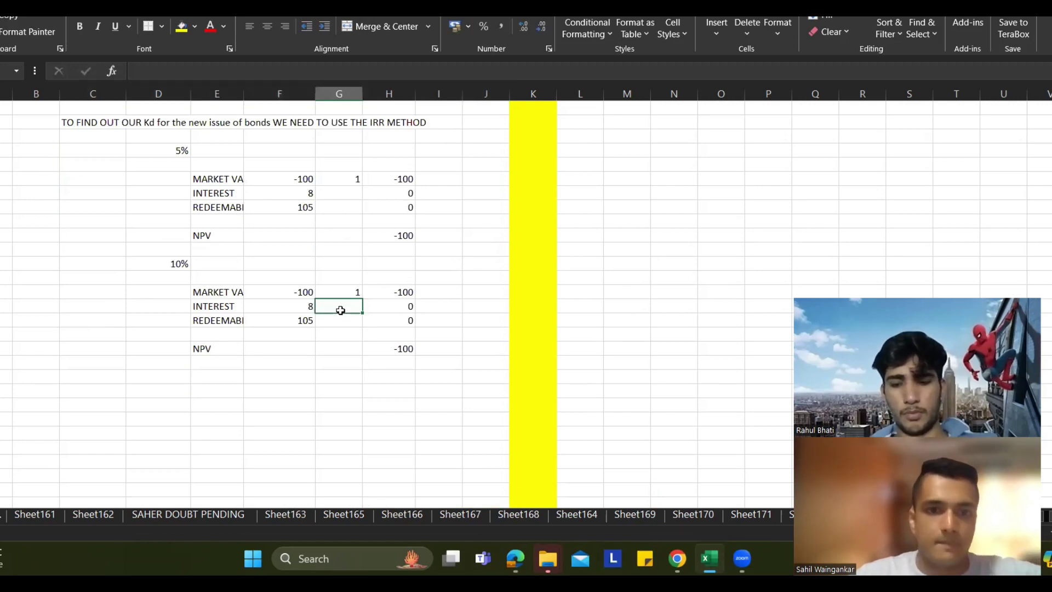
pyautogui.click(324, 194)
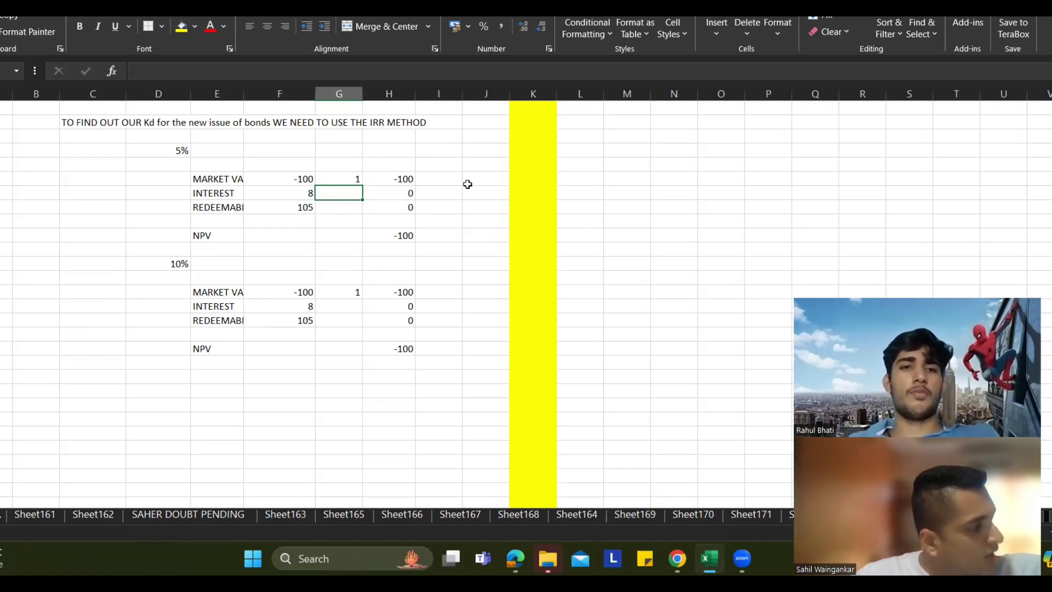
pyautogui.click(356, 210)
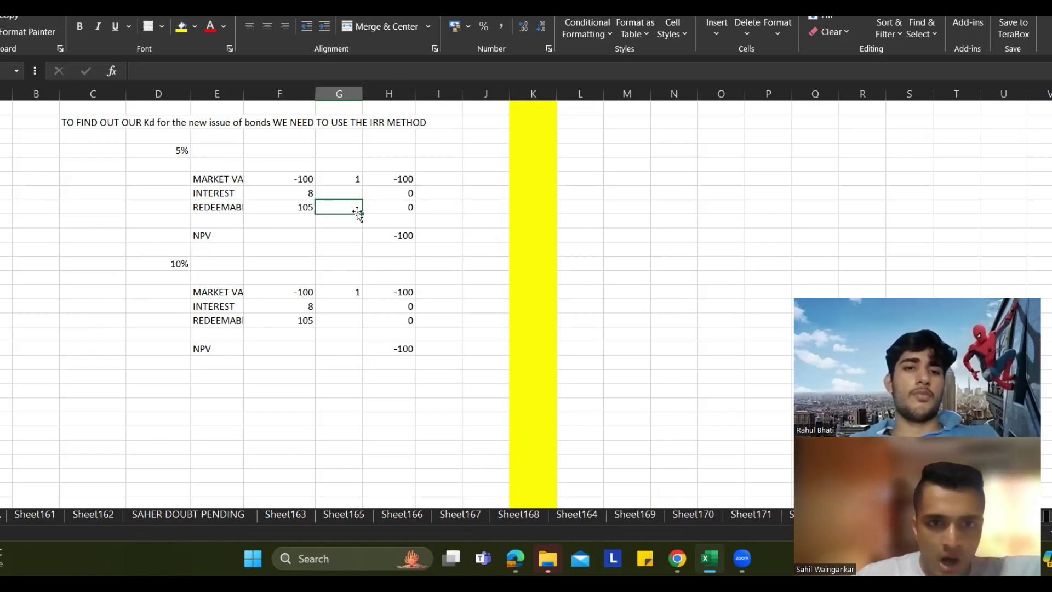
pyautogui.write('.6')
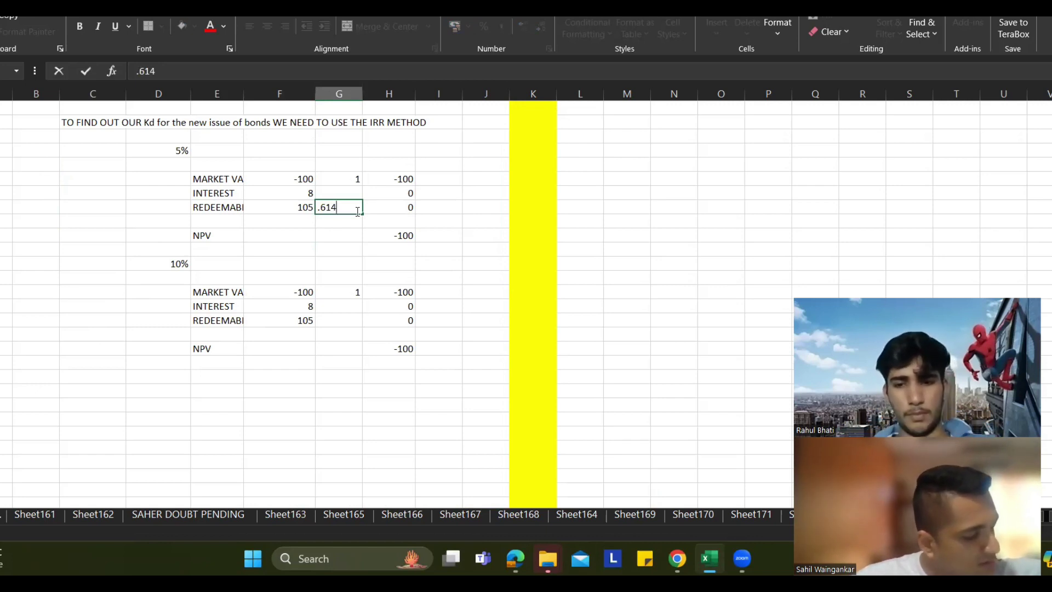
pyautogui.write('14')
pyautogui.press('Up')
pyautogui.write('7.7')
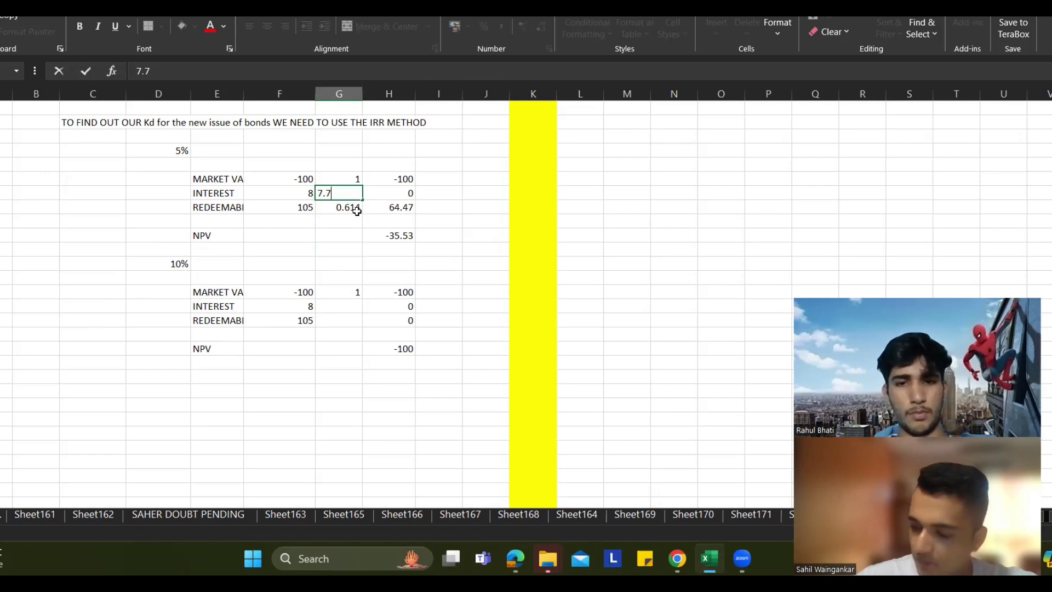
pyautogui.write('22')
# Step: Enter the 10% discount factors: 6.145 for interest in G65 and 0.386 for the redeemable value in G66
pyautogui.press('Down')
pyautogui.press('Down')
pyautogui.press('Down')
pyautogui.press('Down')
pyautogui.press('Down')
pyautogui.press('Down')
pyautogui.press('Down')
pyautogui.press('Down')
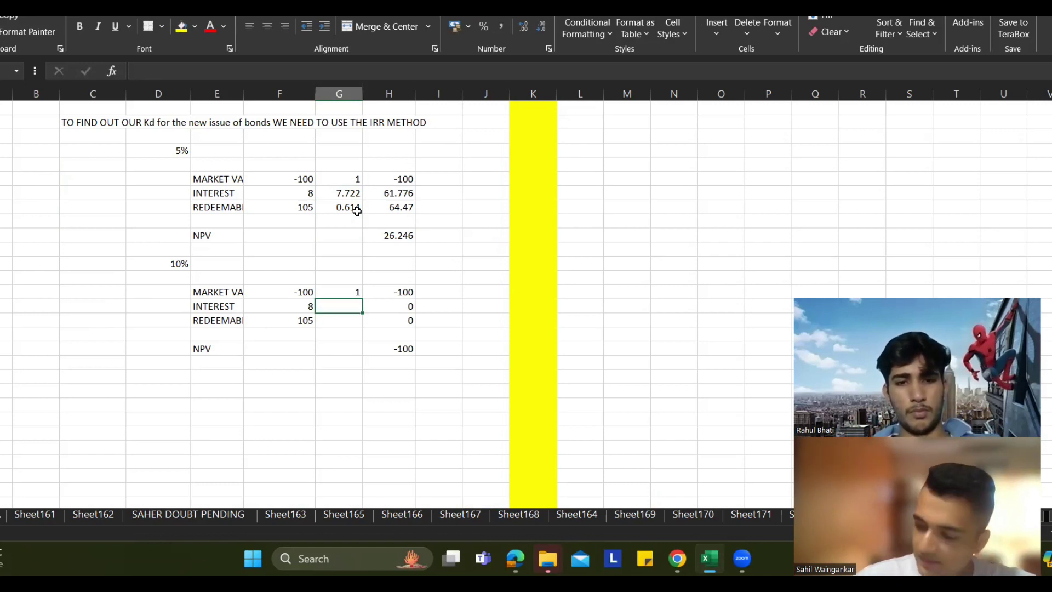
pyautogui.write('6.145')
pyautogui.press('Return')
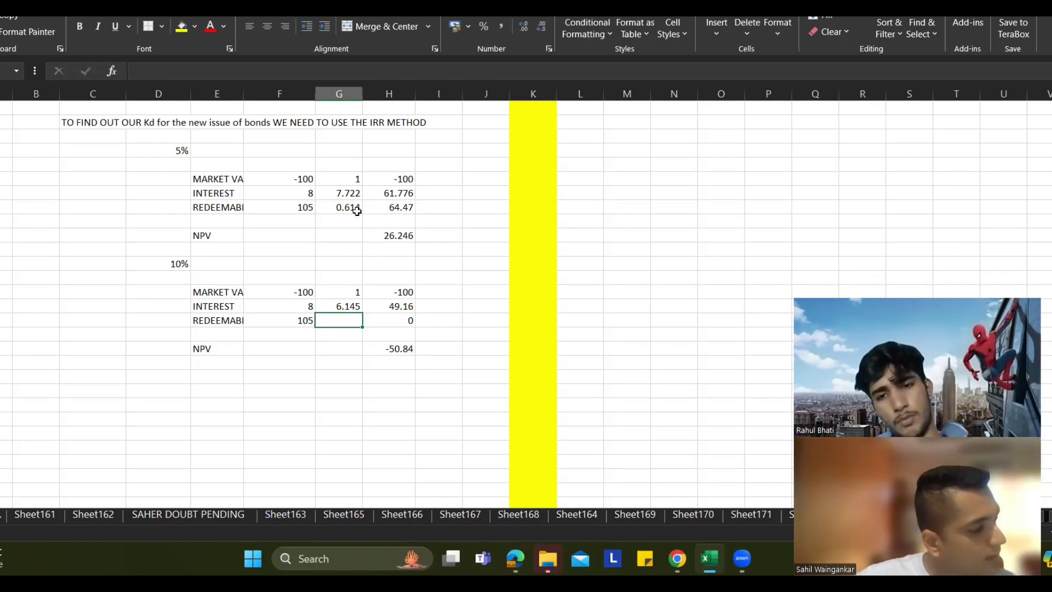
pyautogui.write('.386')
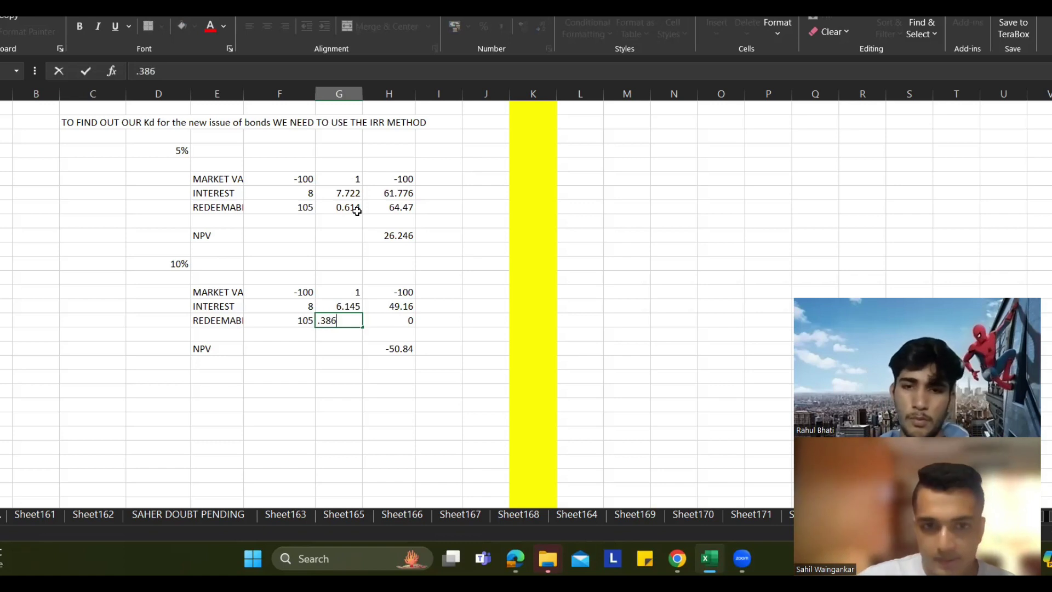
pyautogui.press('Return')
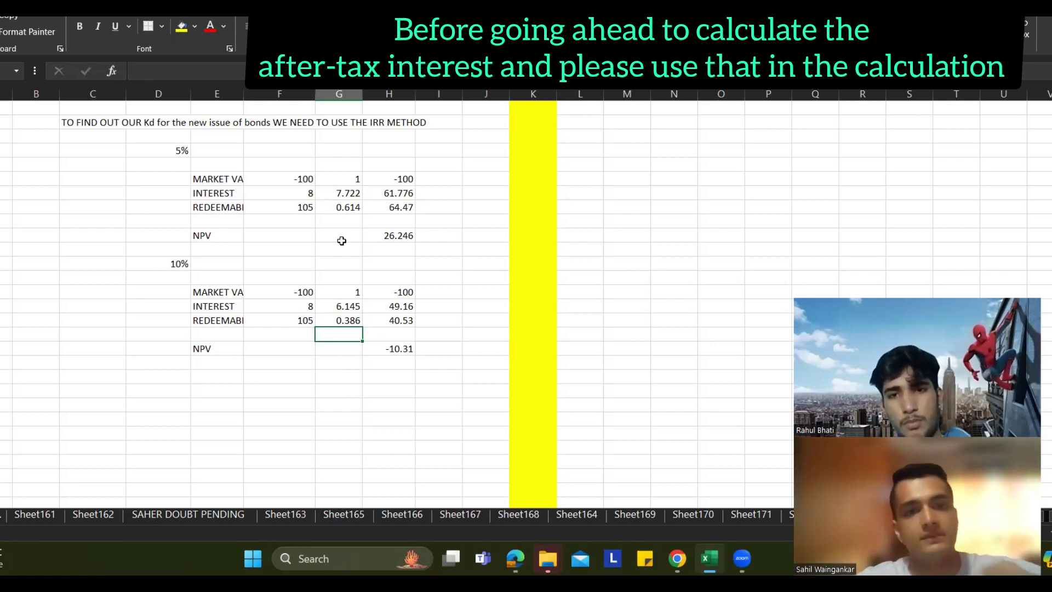
# Step: List the IRR inputs L, H, NPV L and NPV H in D71:D74 below the 10% workings
pyautogui.click(207, 390)
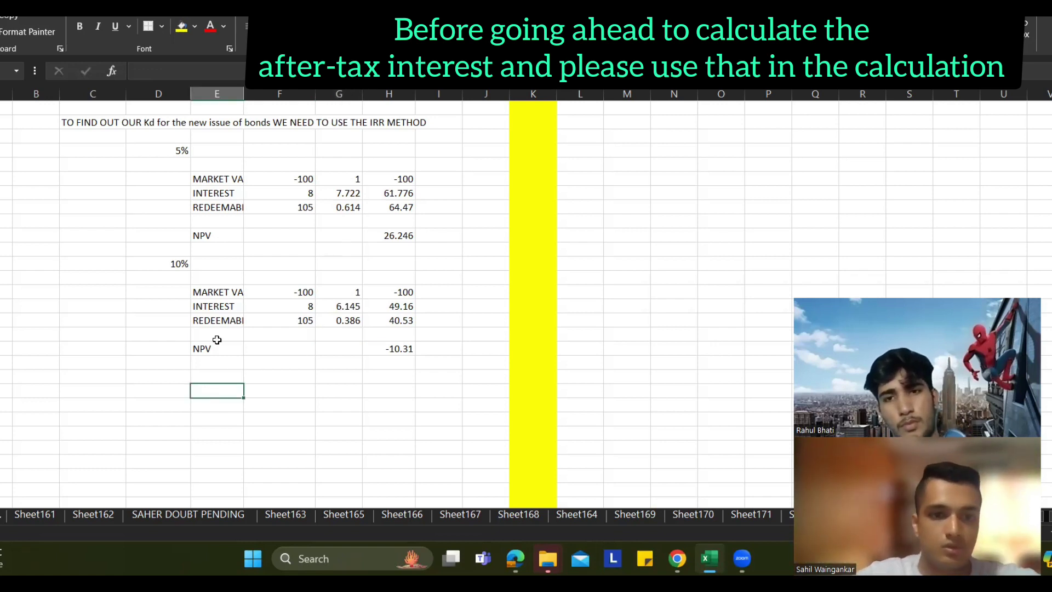
pyautogui.click(181, 391)
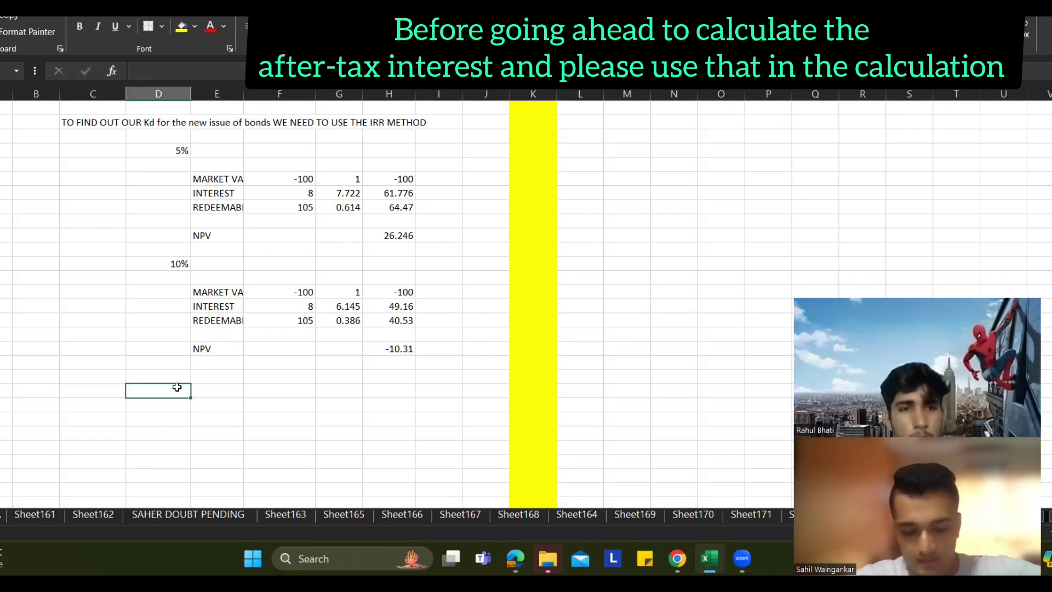
pyautogui.write('L')
pyautogui.press('Return')
pyautogui.write('H')
pyautogui.press('Return')
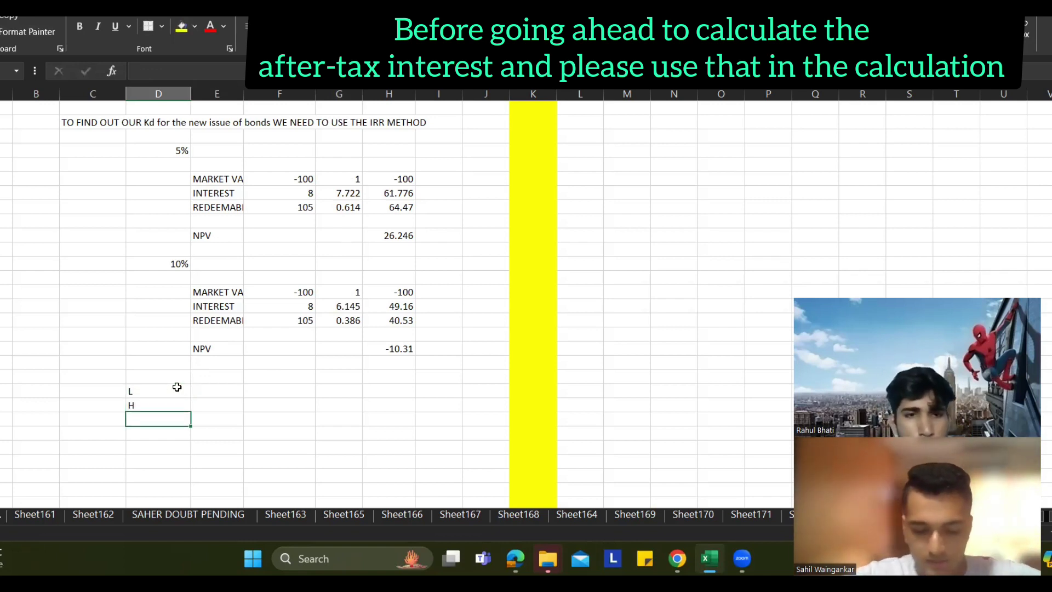
pyautogui.write('NPV L')
pyautogui.press('Return')
pyautogui.write('NPV H')
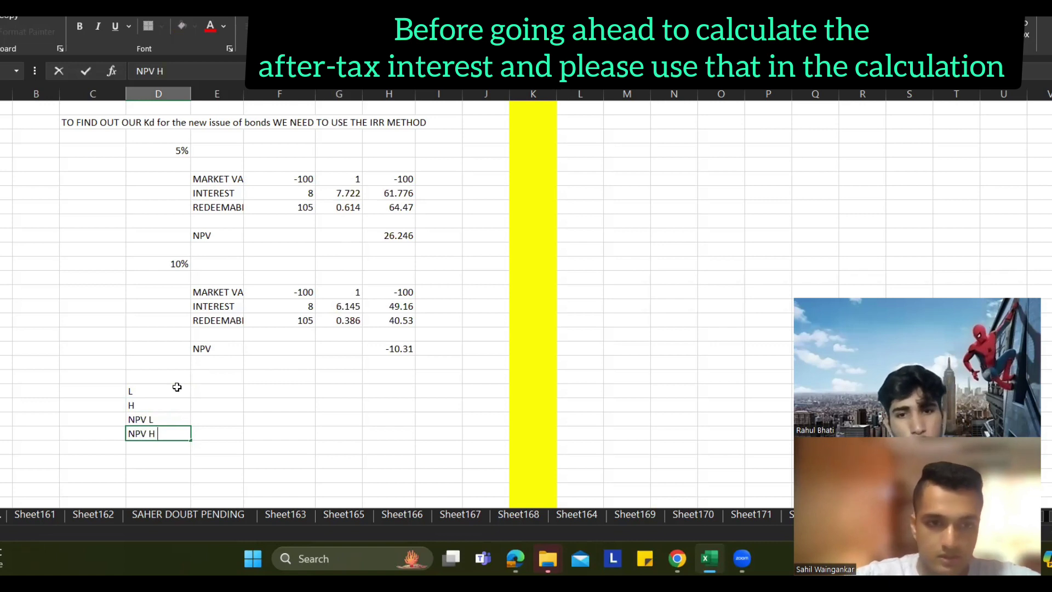
pyautogui.press('Return')
pyautogui.press('Return')
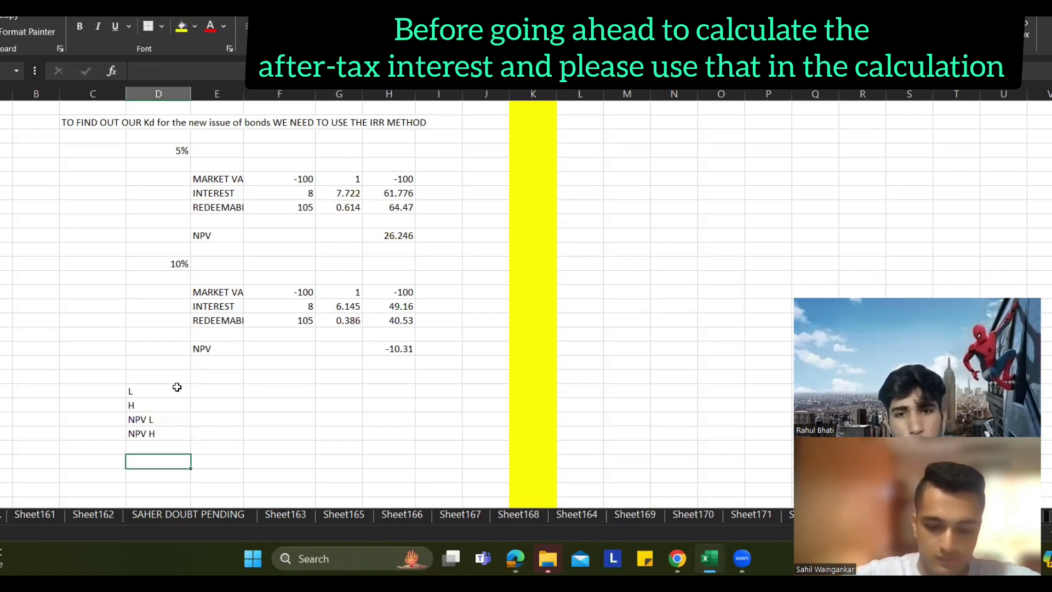
# Step: Move the L, H, NPV L and NPV H labels down two rows to D73:D76
pyautogui.moveTo(177, 387); pyautogui.dragTo(179, 433)
pyautogui.hotkey('ctrl', 'c')
pyautogui.scroll(-2, 205, 411)
pyautogui.click(164, 334)
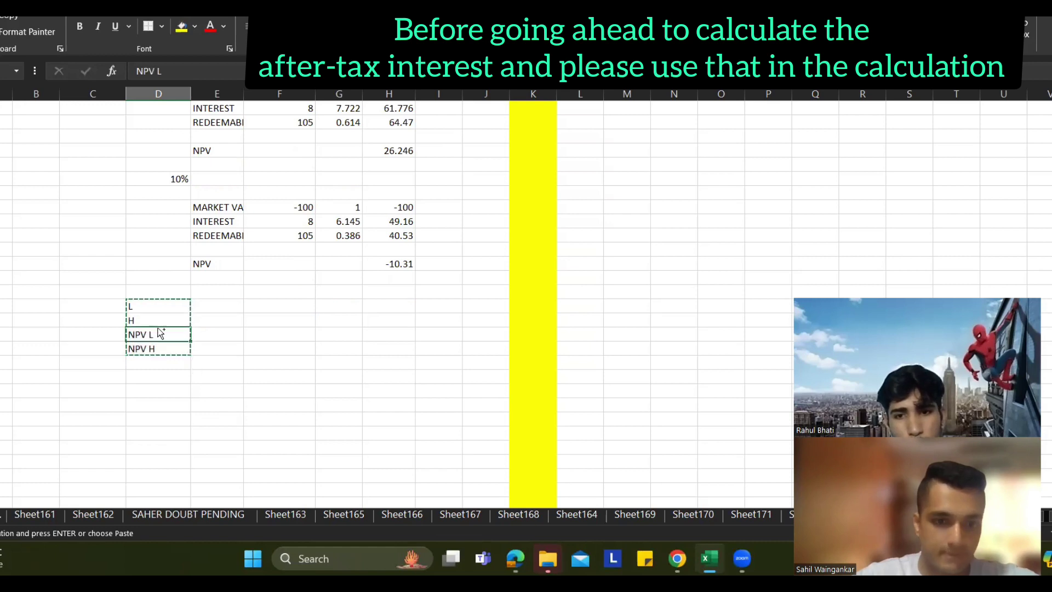
pyautogui.hotkey('ctrl', 'v')
# Step: Write the formula text "IRR = L + ( NPV L / NPV L - NPV H ) * ( H - L )" in D71
pyautogui.click(163, 308)
pyautogui.write('IRR')
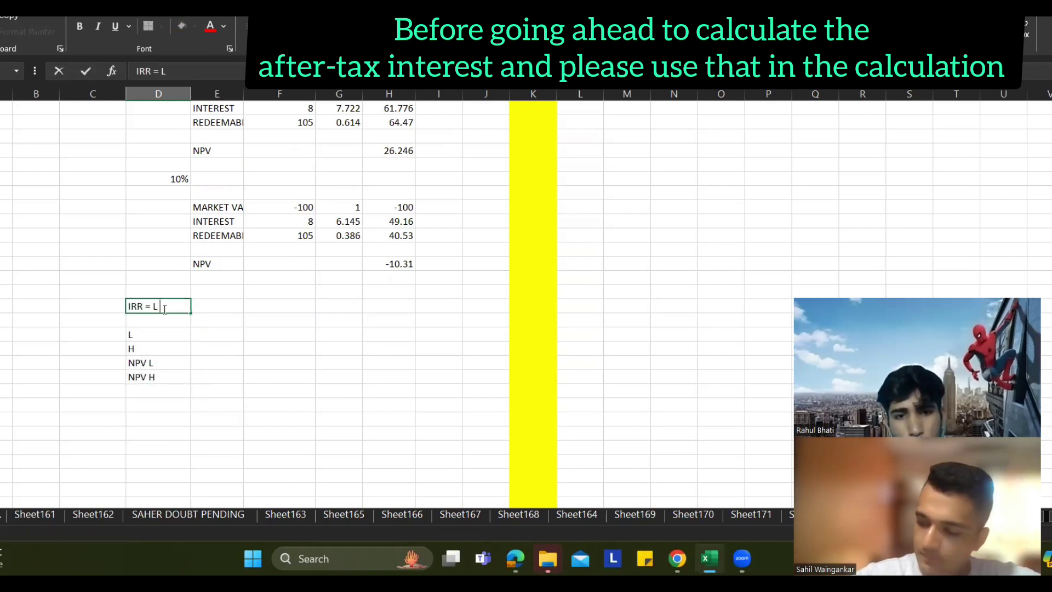
pyautogui.write(' = L + ( NPV')
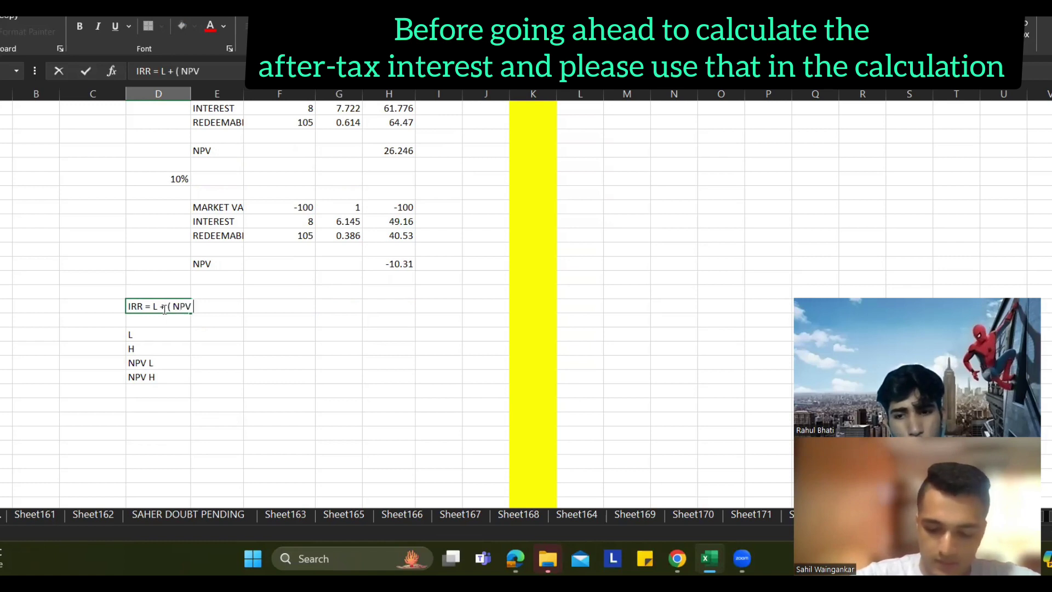
pyautogui.write(' L / NP')
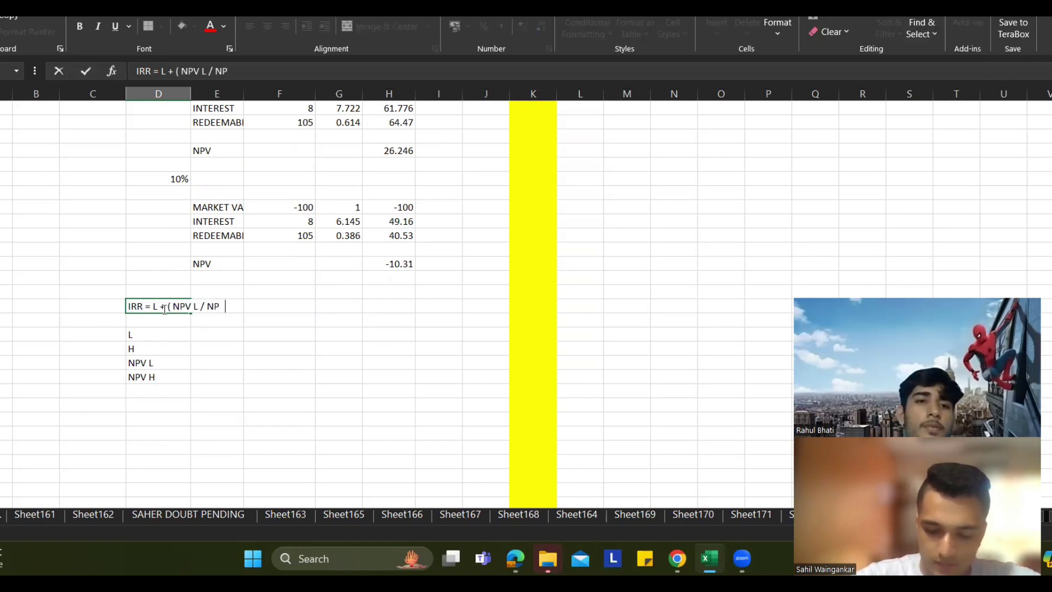
pyautogui.write('V L - NPV')
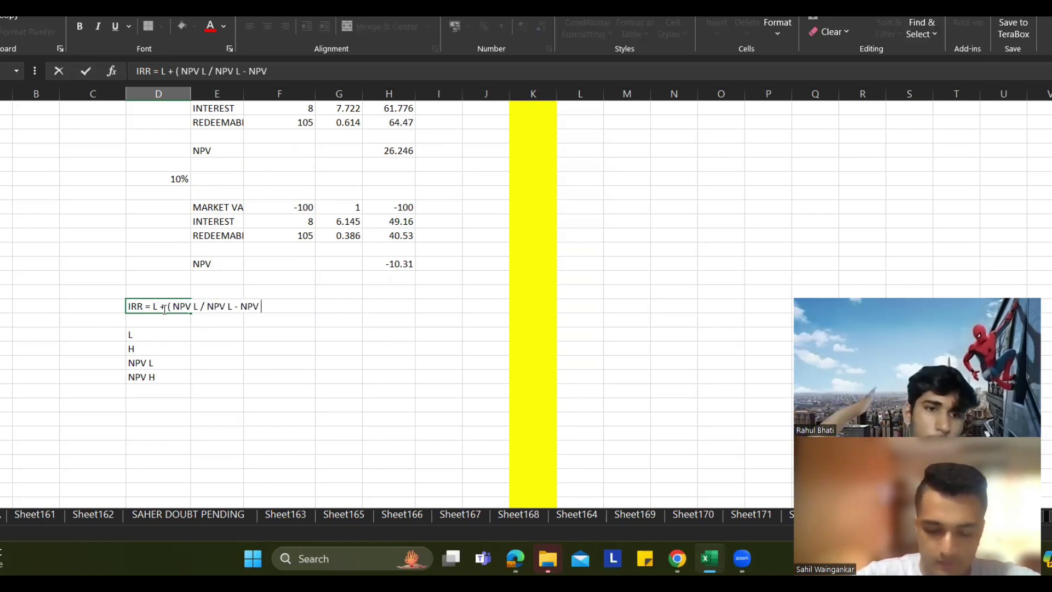
pyautogui.write(' H')
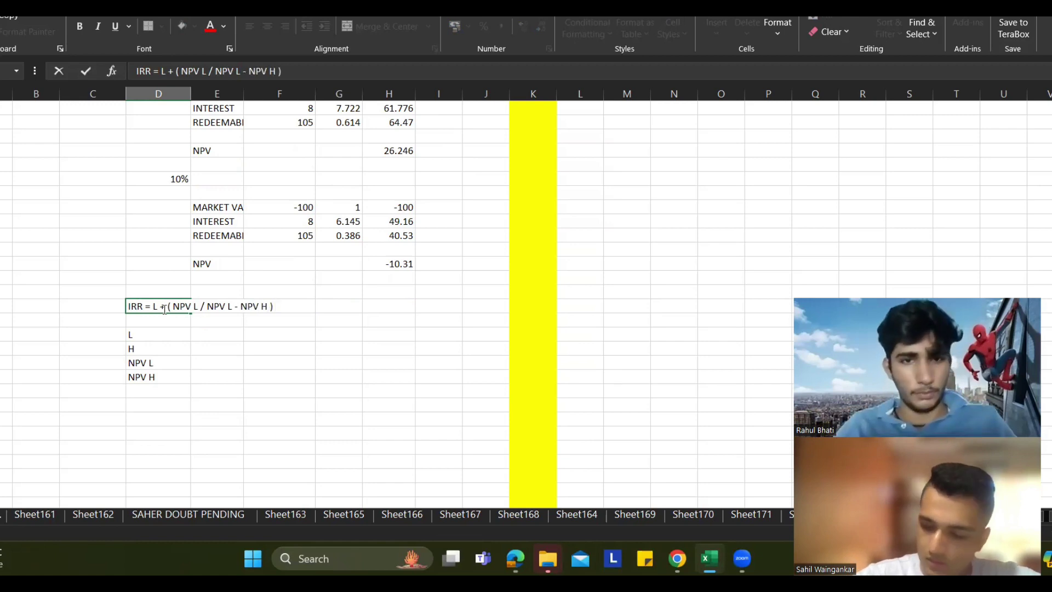
pyautogui.write(' ) * ( H')
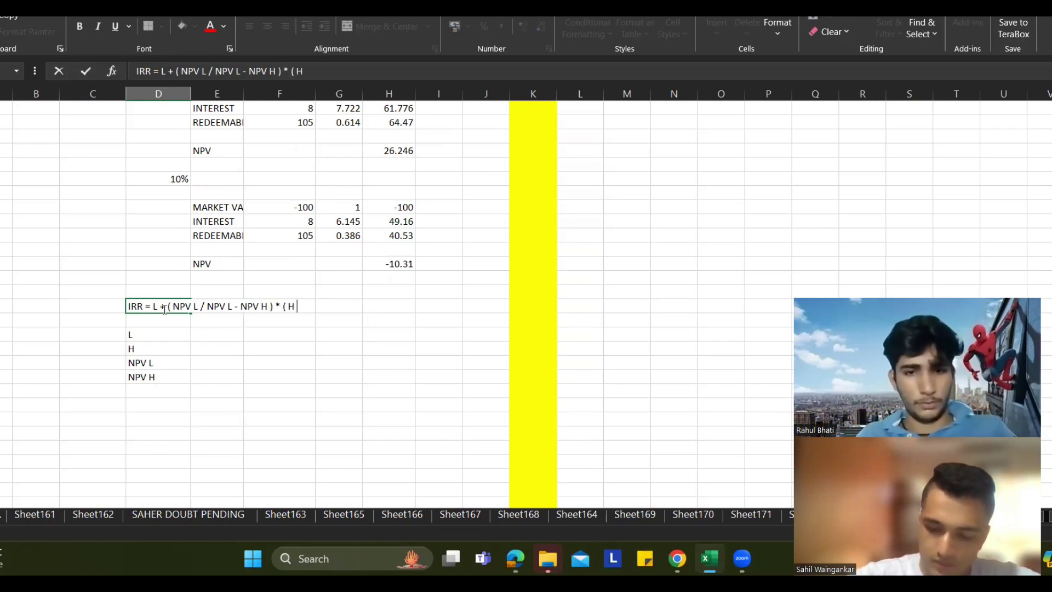
pyautogui.write(' - L )')
pyautogui.press('Return')
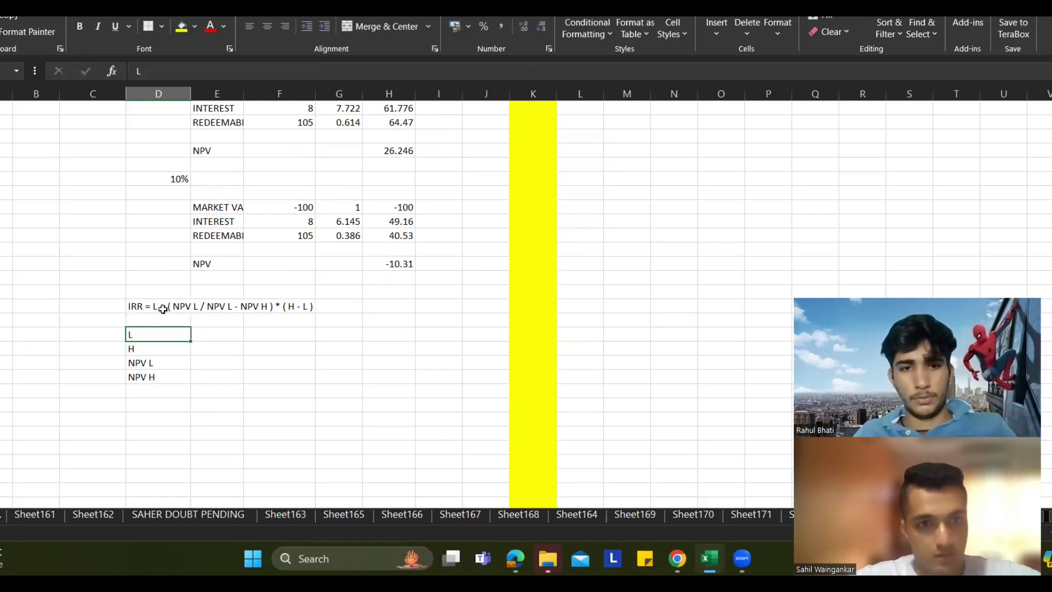
pyautogui.press('Right')
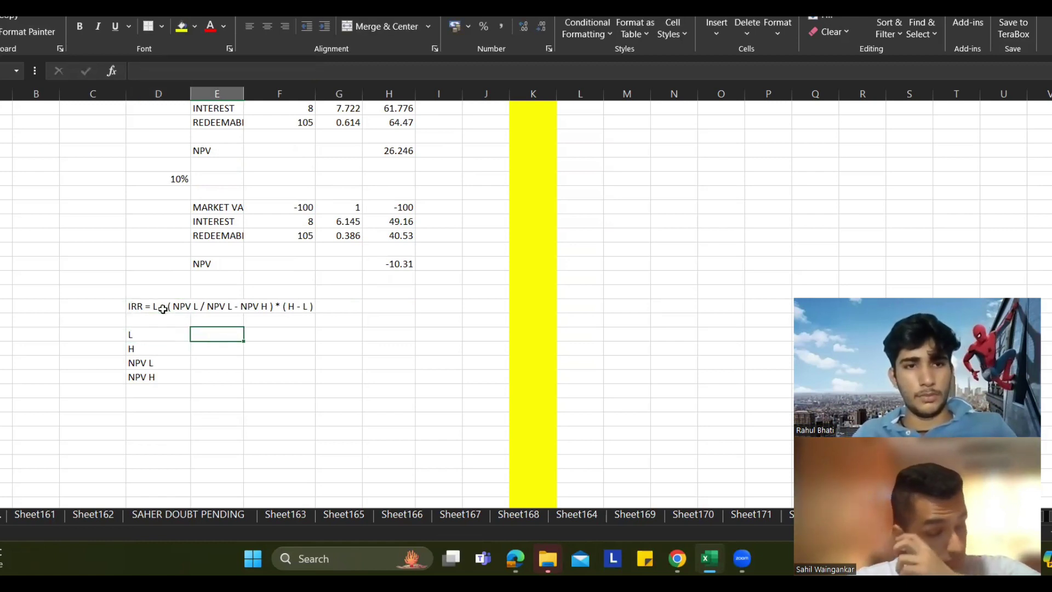
# Step: Copy the terms "( NPV L / NPV L - NPV H )" and "( H - L )" from the IRR formula text into D78 and D79
pyautogui.click(163, 309)
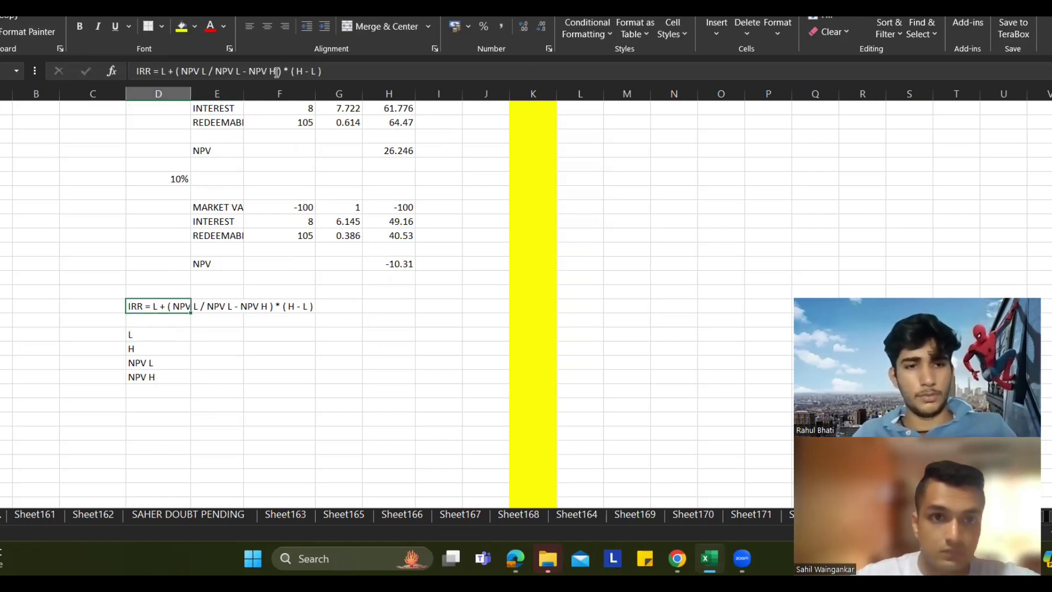
pyautogui.moveTo(277, 72); pyautogui.dragTo(176, 72)
pyautogui.hotkey('ctrl', 'c')
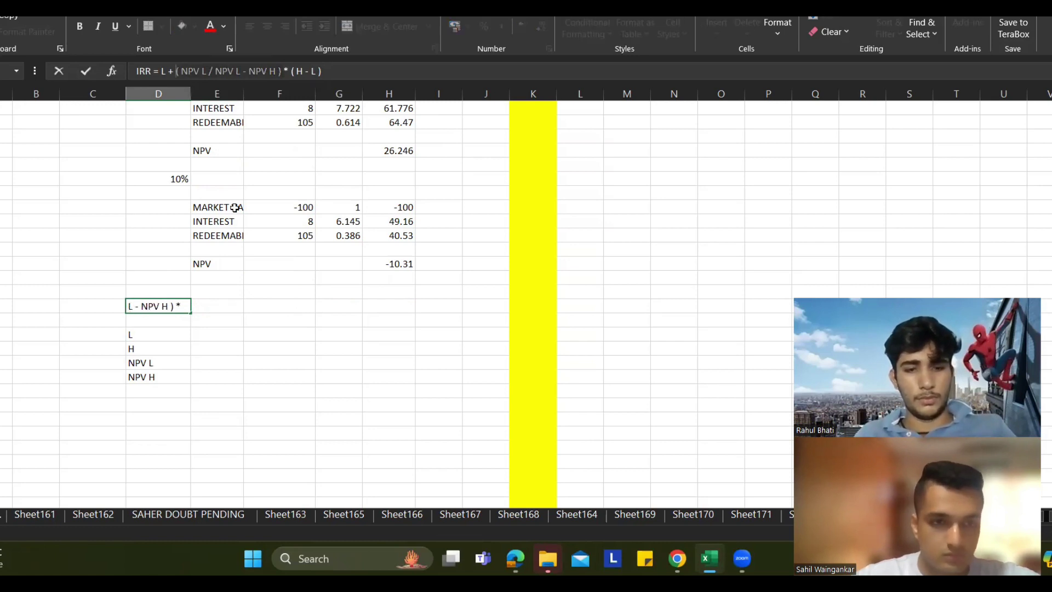
pyautogui.click(154, 405)
pyautogui.hotkey('ctrl', 'v')
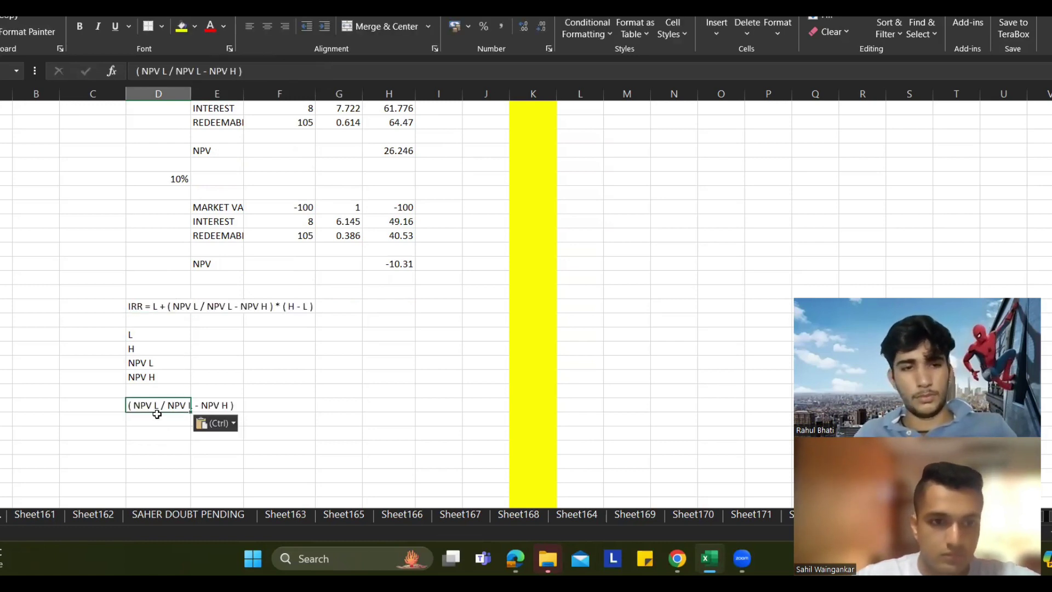
pyautogui.click(159, 306)
pyautogui.moveTo(328, 71); pyautogui.dragTo(290, 71)
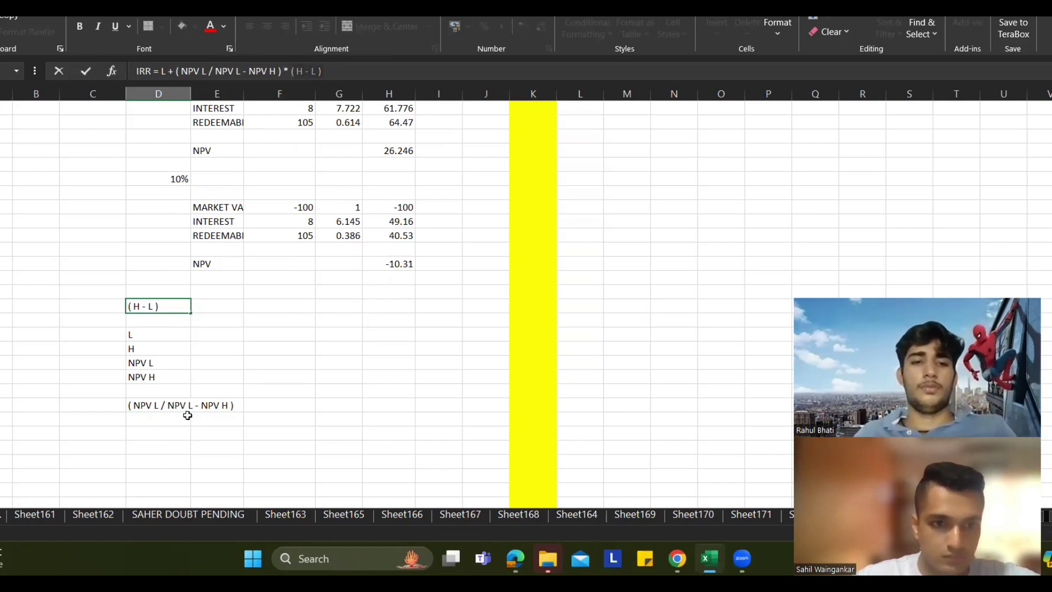
pyautogui.hotkey('ctrl', 'c')
pyautogui.click(167, 418)
pyautogui.hotkey('ctrl', 'v')
pyautogui.click(157, 431)
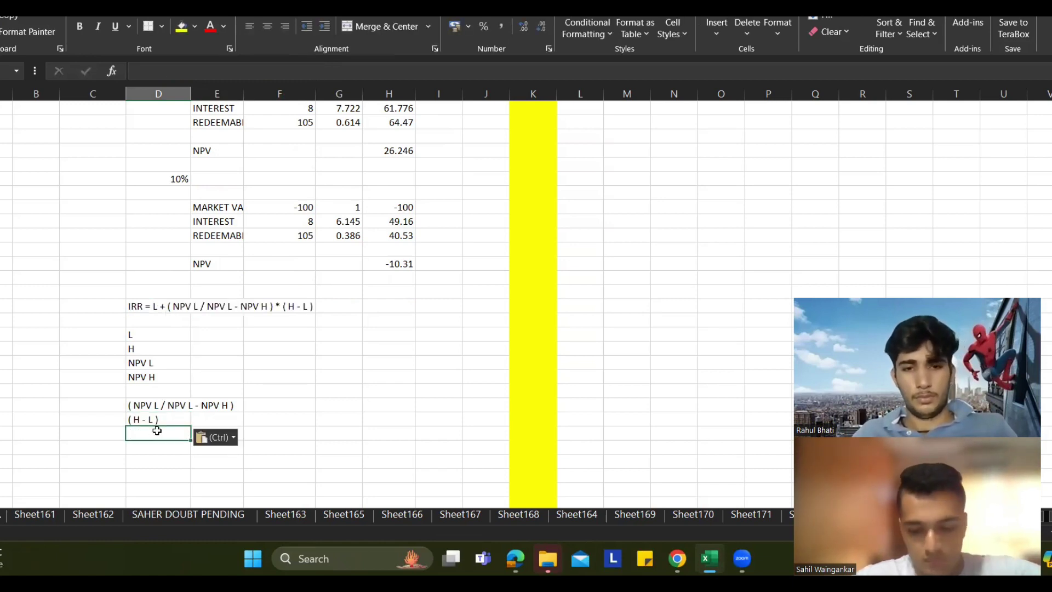
# Step: Add the label L in D80 and link E80 to the 5% rate in D54
pyautogui.write('L')
pyautogui.press('Tab')
pyautogui.write('=')
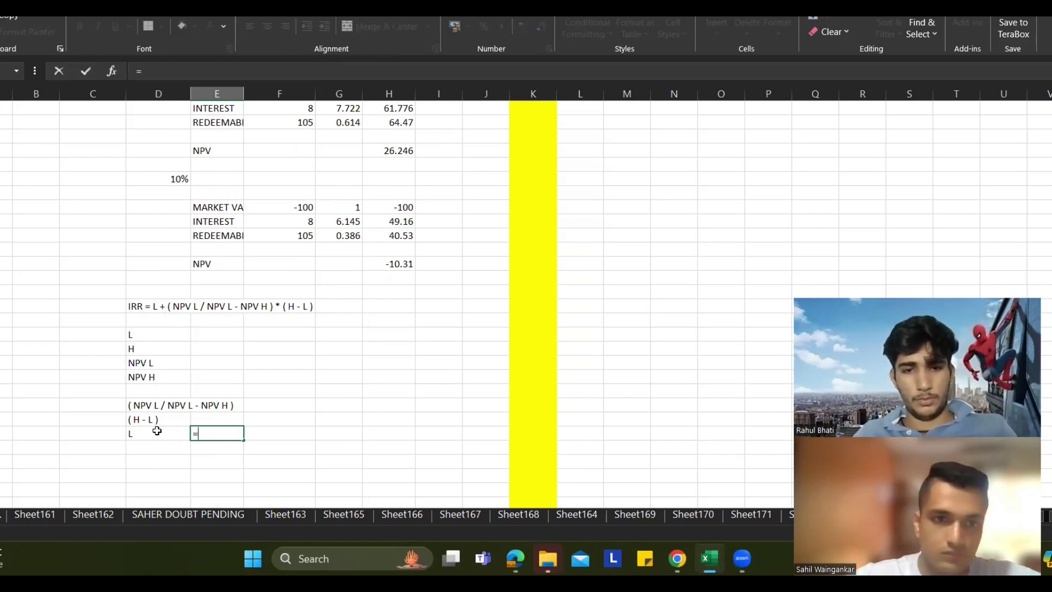
pyautogui.scroll(3, 173, 438)
pyautogui.click(175, 193)
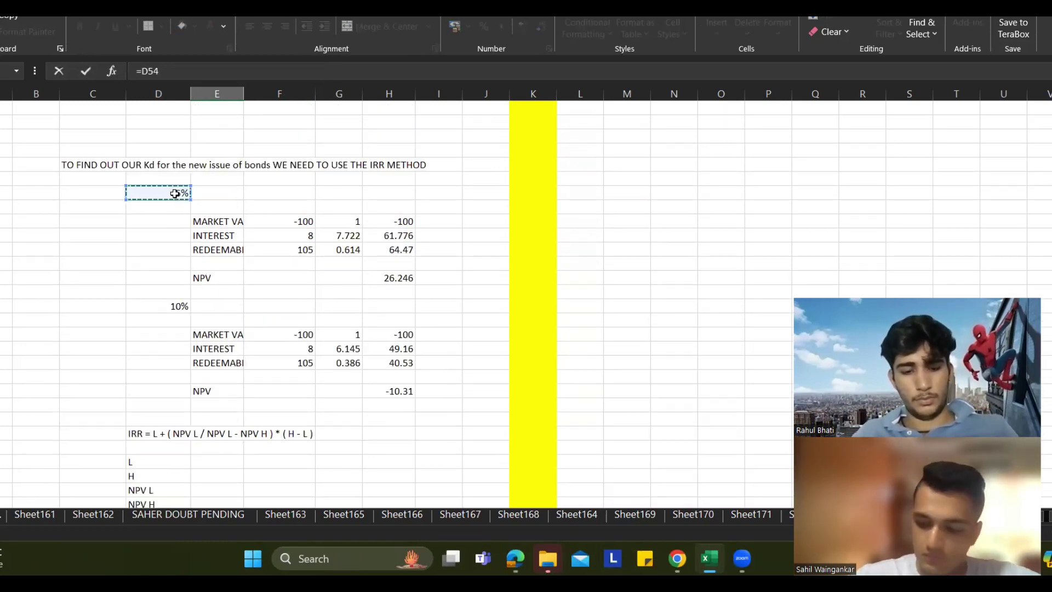
pyautogui.press('Return')
# Step: Calculate H - L in E79 as the 10% rate minus the 5% rate, =D62-D54
pyautogui.press('Up')
pyautogui.press('Up')
pyautogui.write('=')
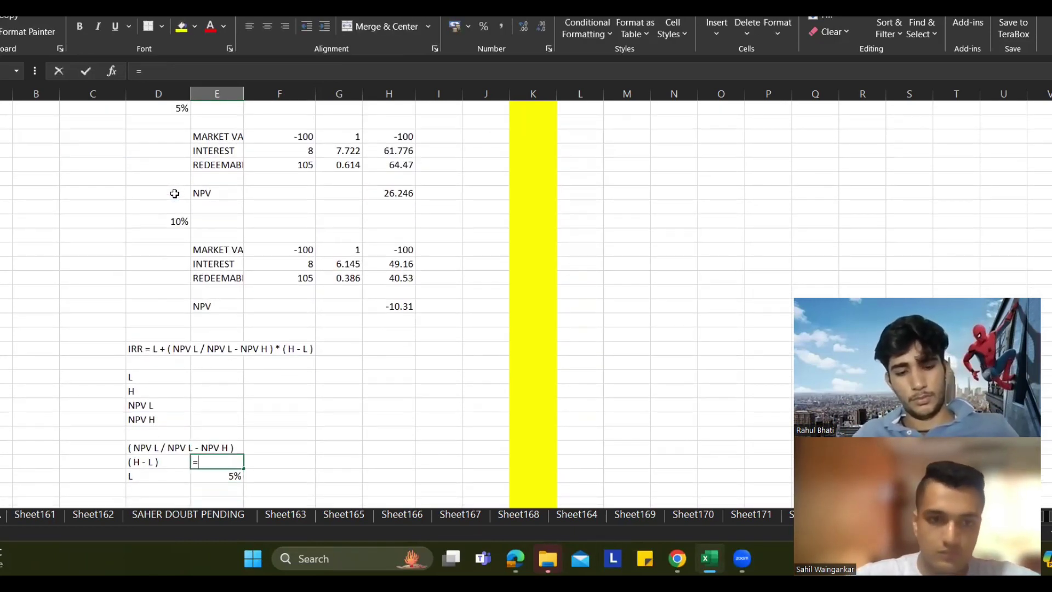
pyautogui.click(171, 219)
pyautogui.write('-')
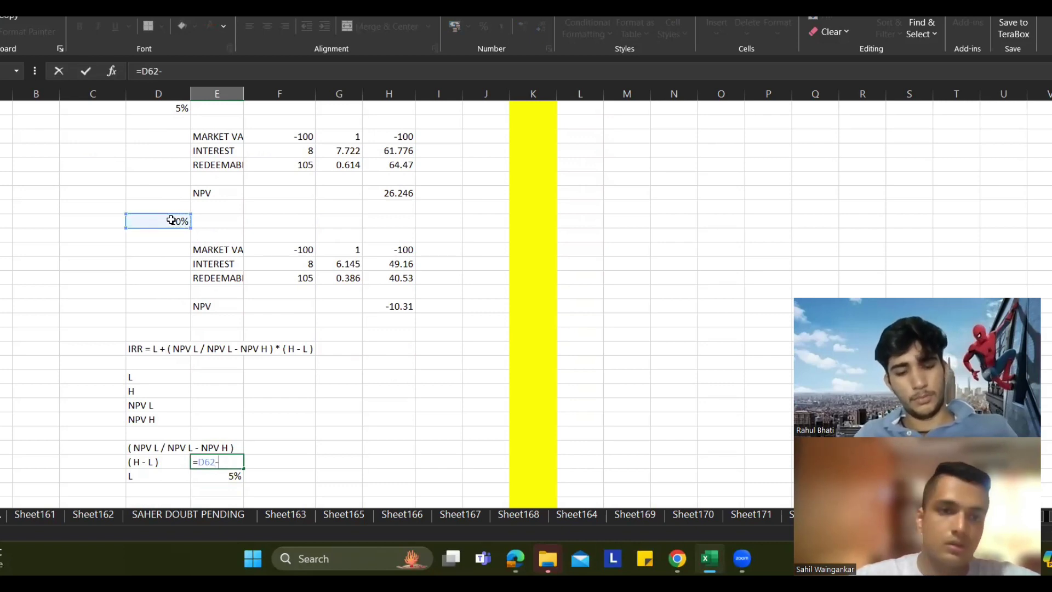
pyautogui.click(176, 109)
pyautogui.press('Return')
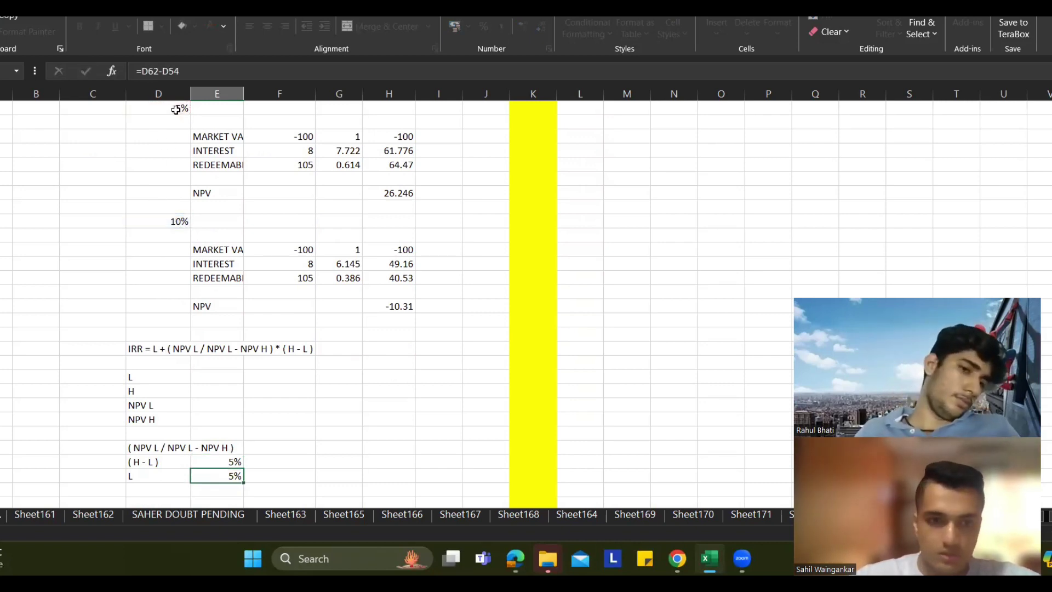
# Step: Calculate the NPV ratio in E78 with =H60/(H60-H68)
pyautogui.press('Up')
pyautogui.press('Up')
pyautogui.write('=')
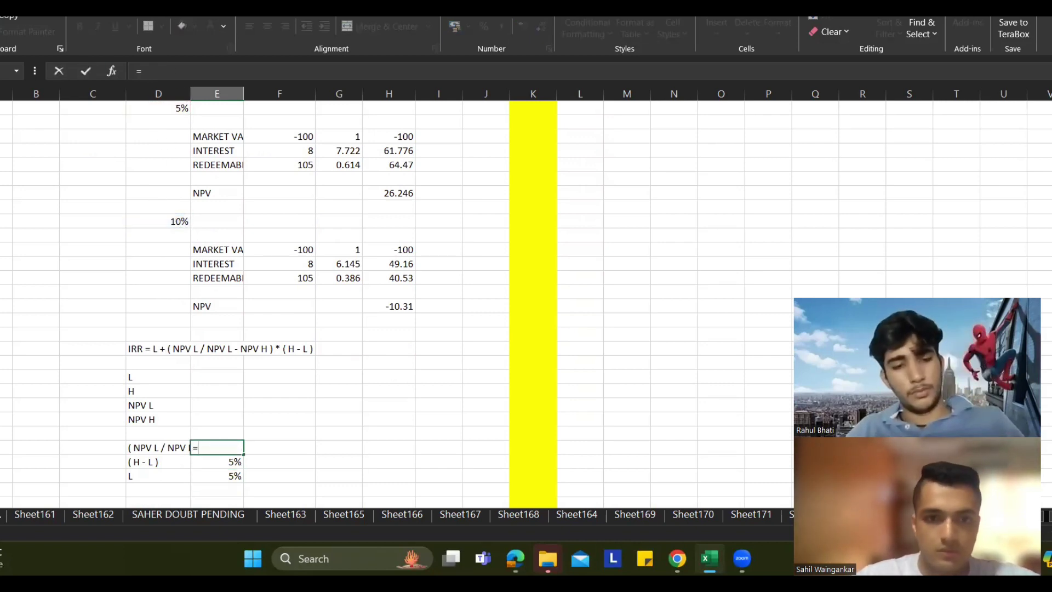
pyautogui.click(388, 189)
pyautogui.write('/')
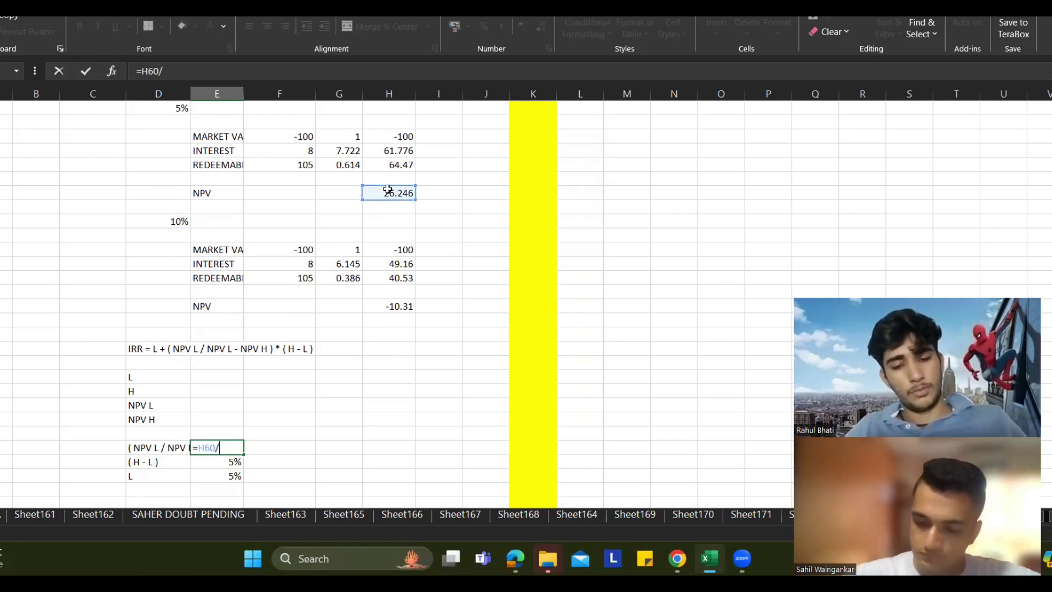
pyautogui.write('(')
pyautogui.click(388, 190)
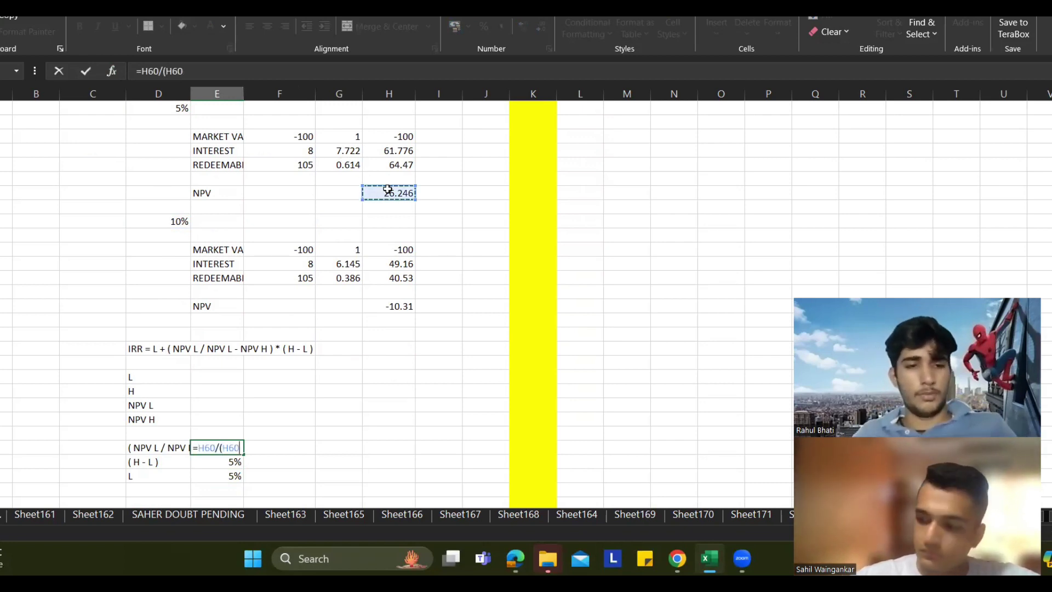
pyautogui.write('-')
pyautogui.click(391, 306)
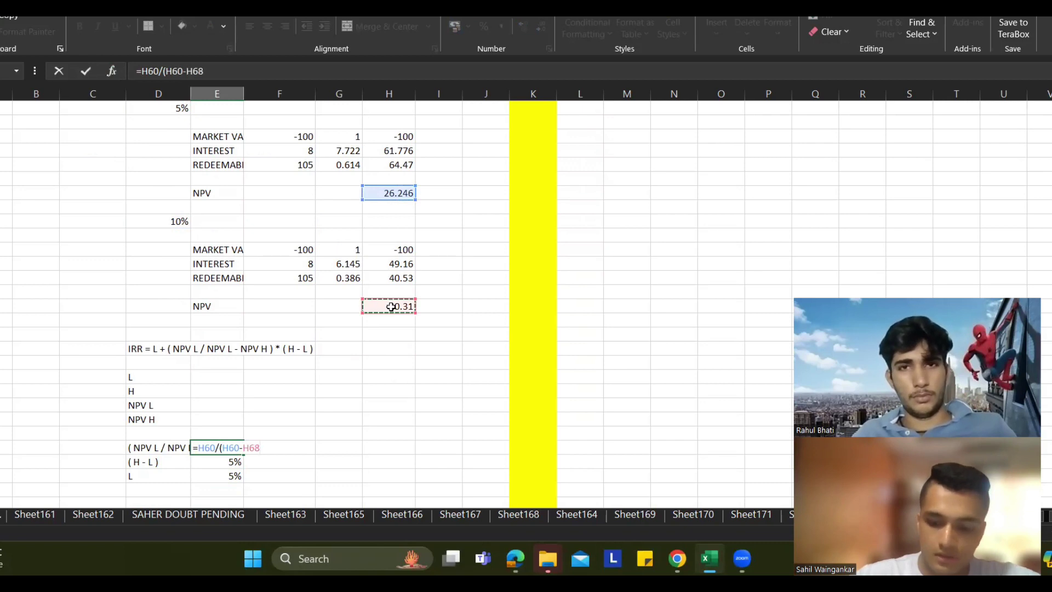
pyautogui.write(')')
pyautogui.press('Return')
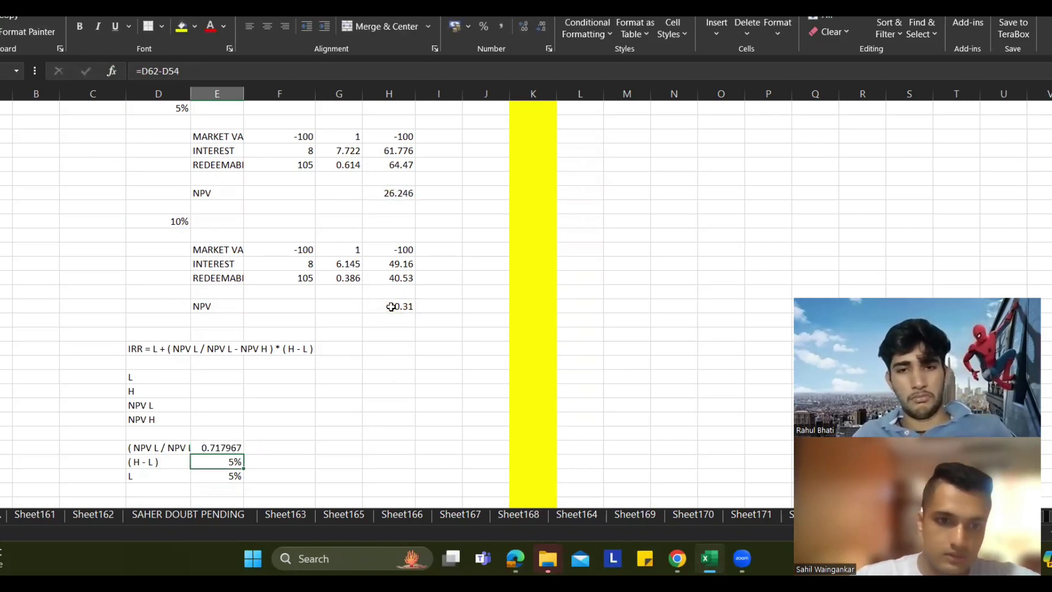
# Step: Link L in E73 to the 5% rate and H in E74 to the 10% rate
pyautogui.scroll(-3, 198, 256)
pyautogui.click(199, 252)
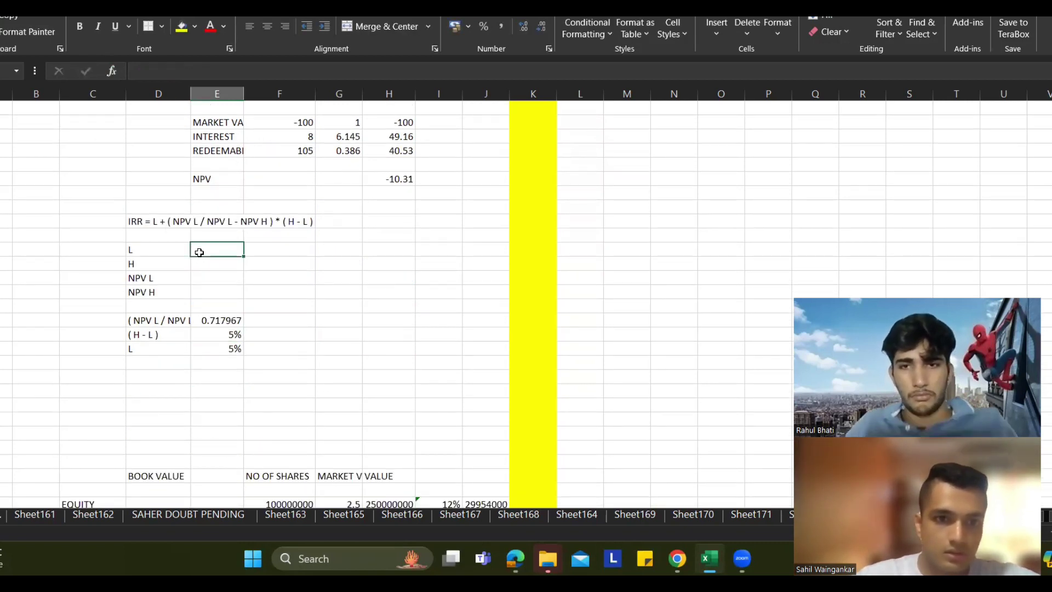
pyautogui.write('=')
pyautogui.scroll(5, 199, 252)
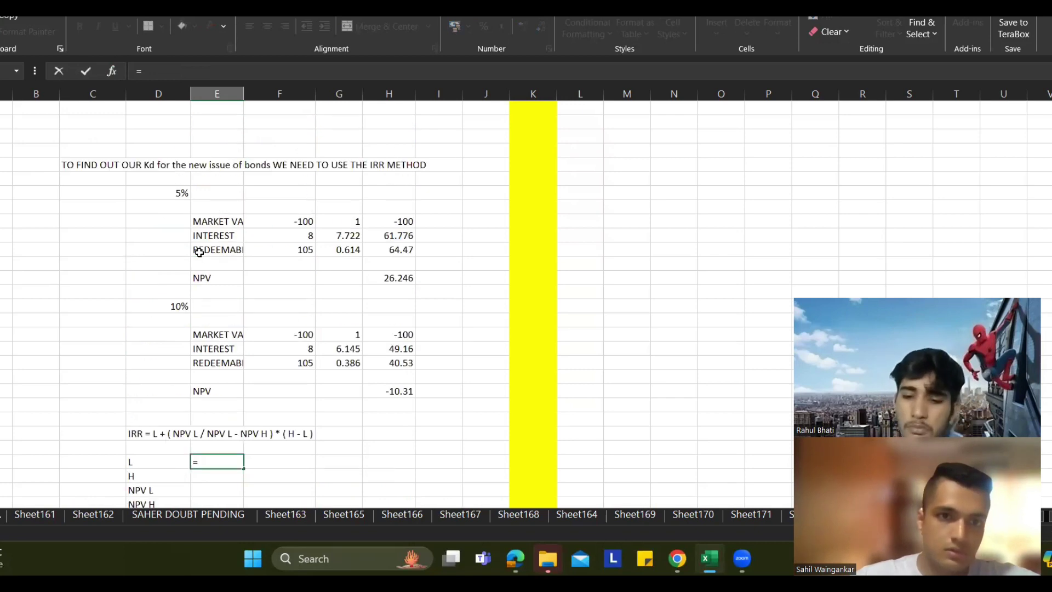
pyautogui.click(176, 193)
pyautogui.press('Return')
pyautogui.write('=')
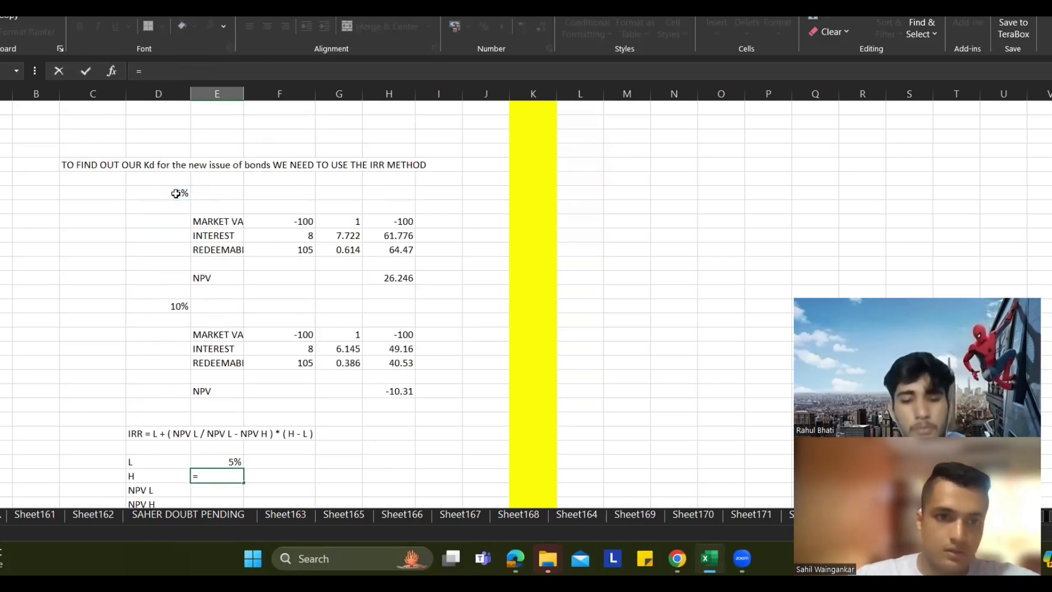
pyautogui.click(160, 295)
pyautogui.click(163, 305)
pyautogui.press('Return')
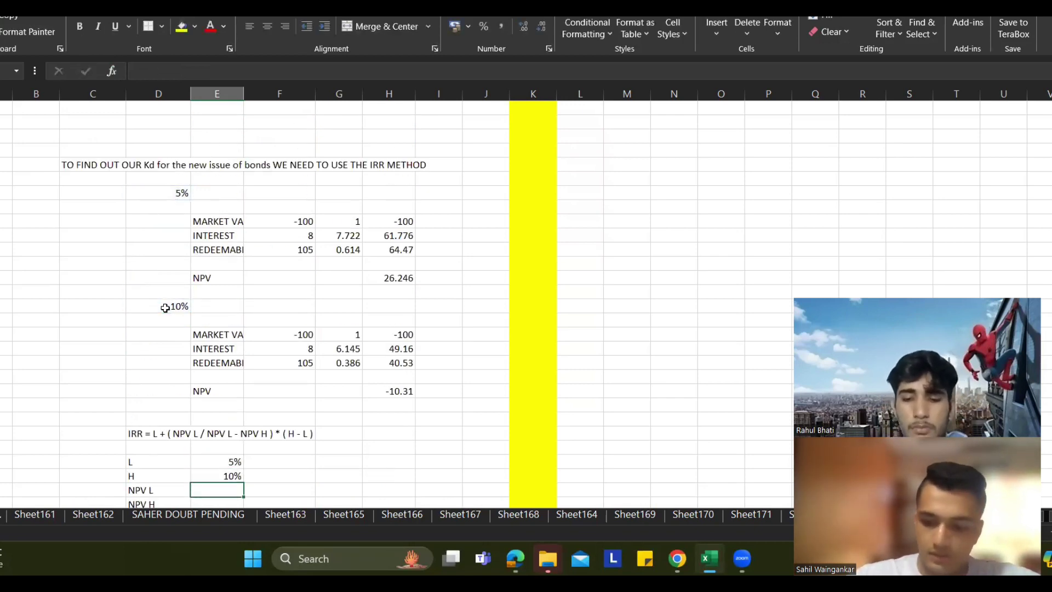
# Step: Link NPV L in E75 to the 5% NPV in H60 and NPV H in E76 to the 10% NPV in H68
pyautogui.write('=')
pyautogui.click(394, 277)
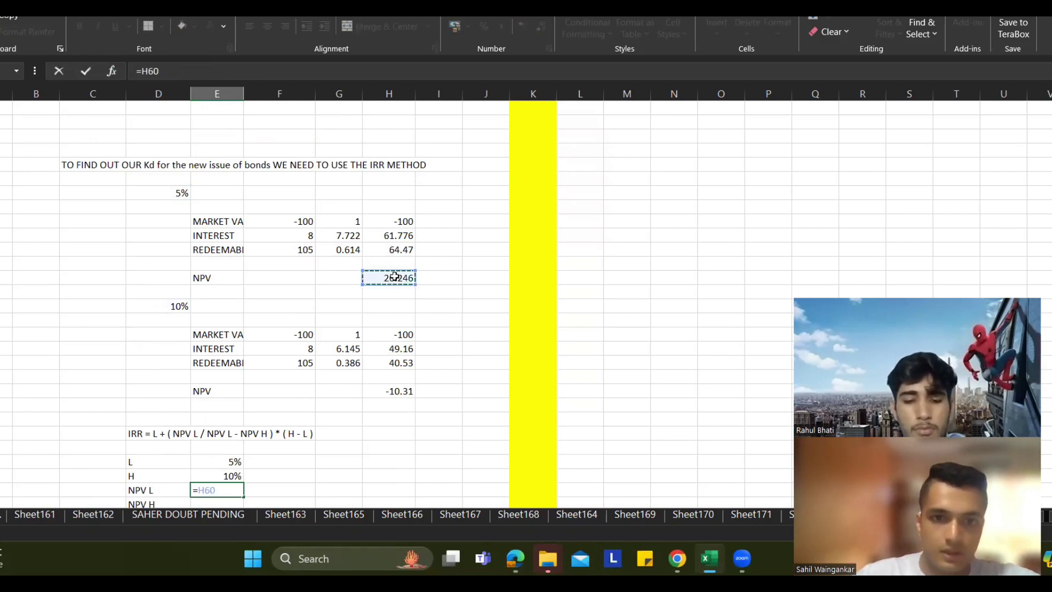
pyautogui.press('Return')
pyautogui.write('=')
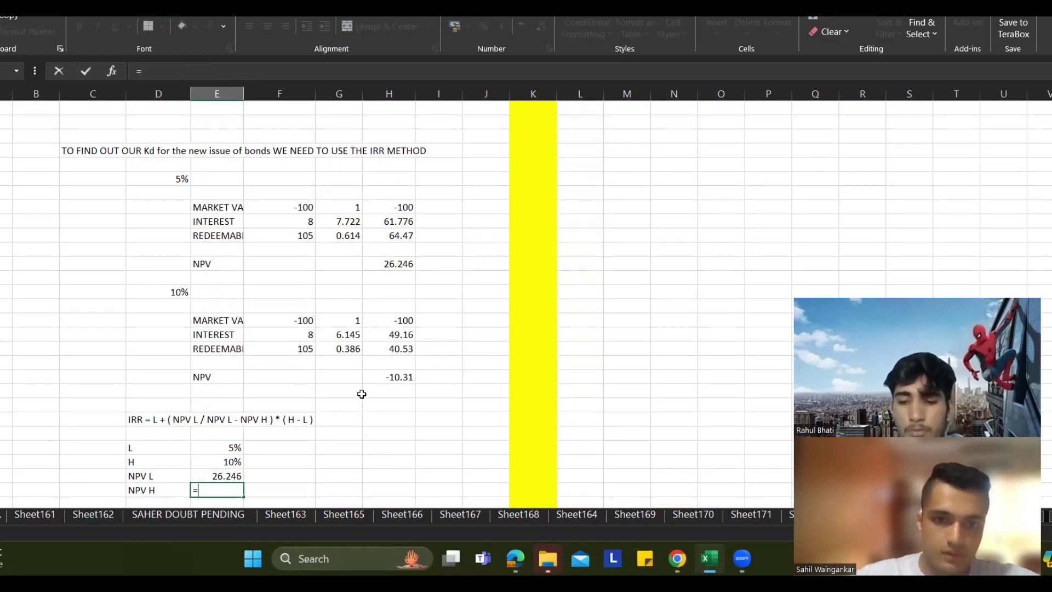
pyautogui.click(397, 379)
pyautogui.press('Return')
# Step: Label D83 as IRR and calculate it in E83 with =E80+(E78*E79)
pyautogui.scroll(-4, 398, 379)
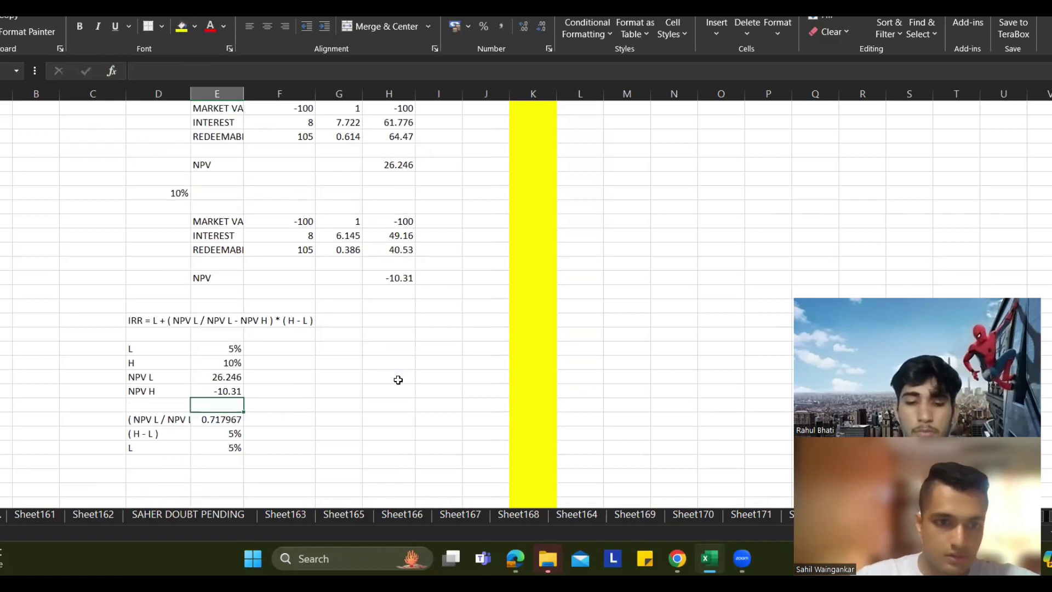
pyautogui.click(156, 404)
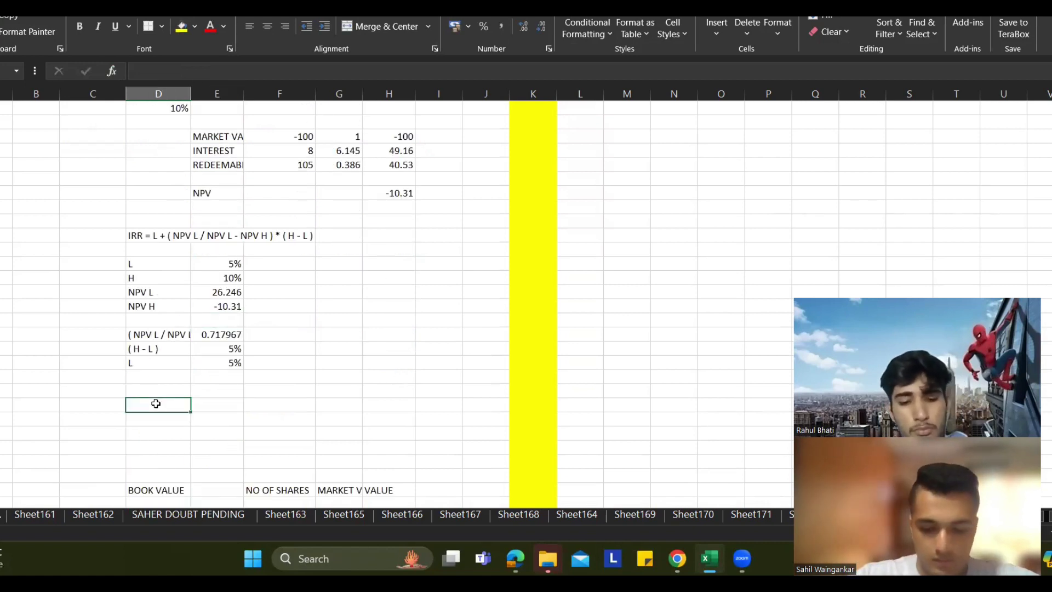
pyautogui.write('IRR')
pyautogui.press('Tab')
pyautogui.write('=')
pyautogui.press('Up')
pyautogui.press('Up')
pyautogui.press('Up')
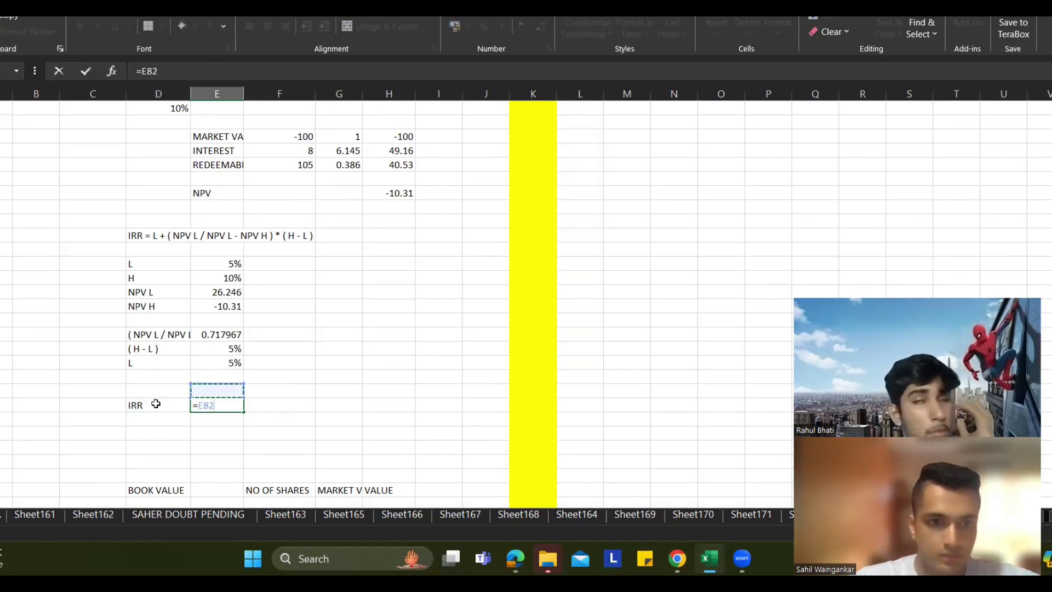
pyautogui.write('+')
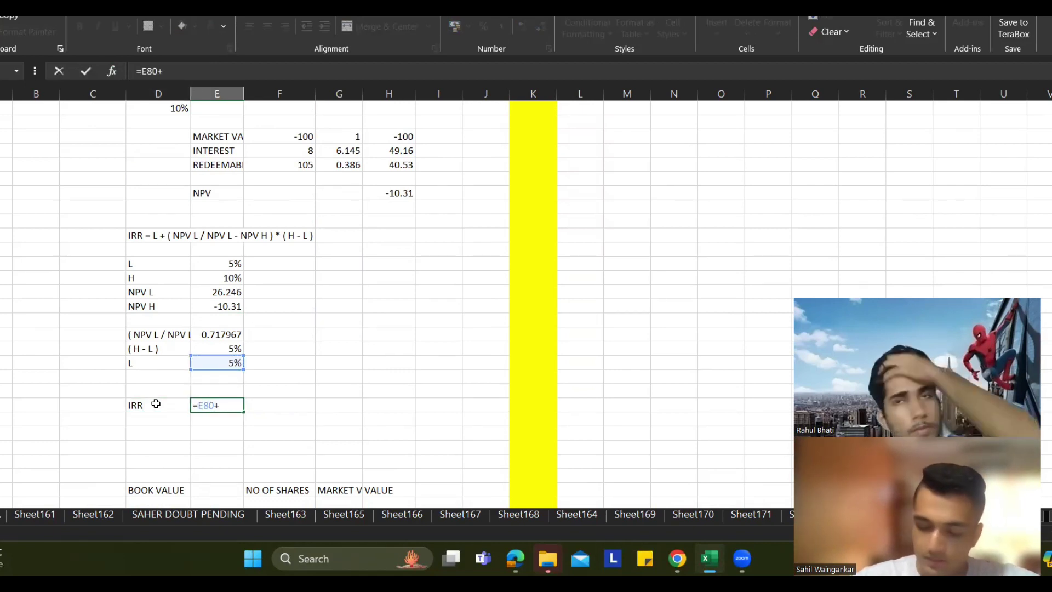
pyautogui.write('(')
pyautogui.press('Up')
pyautogui.press('Up')
pyautogui.press('Up')
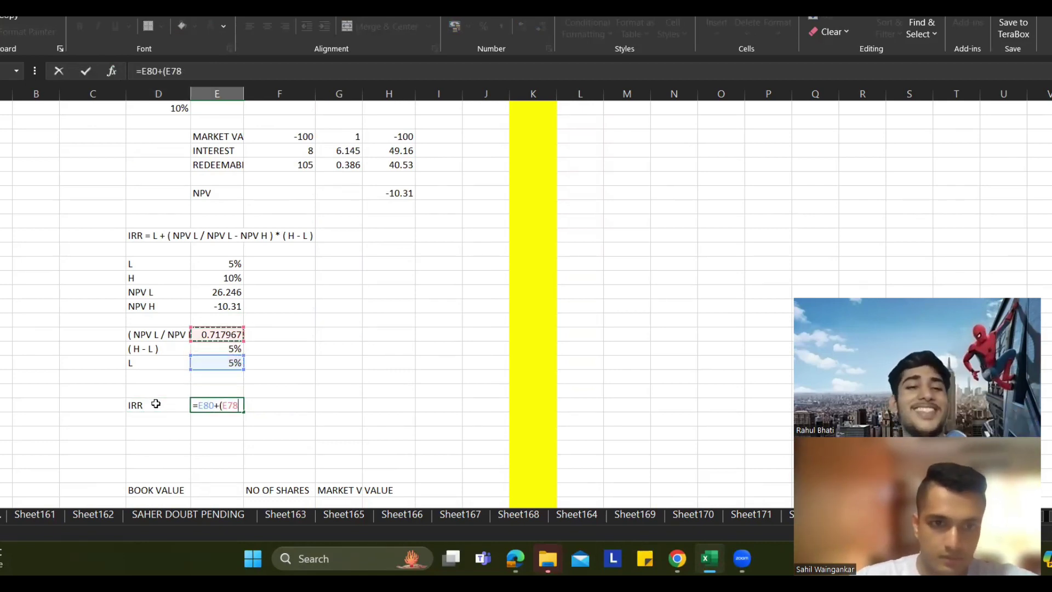
pyautogui.write('*')
pyautogui.press('Up')
pyautogui.press('Up')
pyautogui.press('Up')
pyautogui.press('Up')
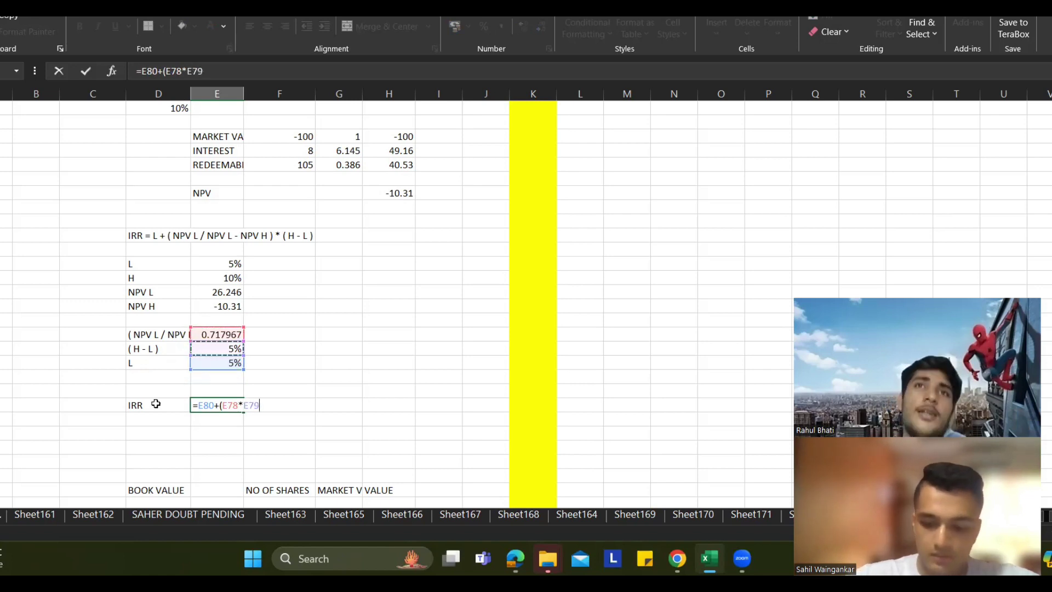
pyautogui.write('+')
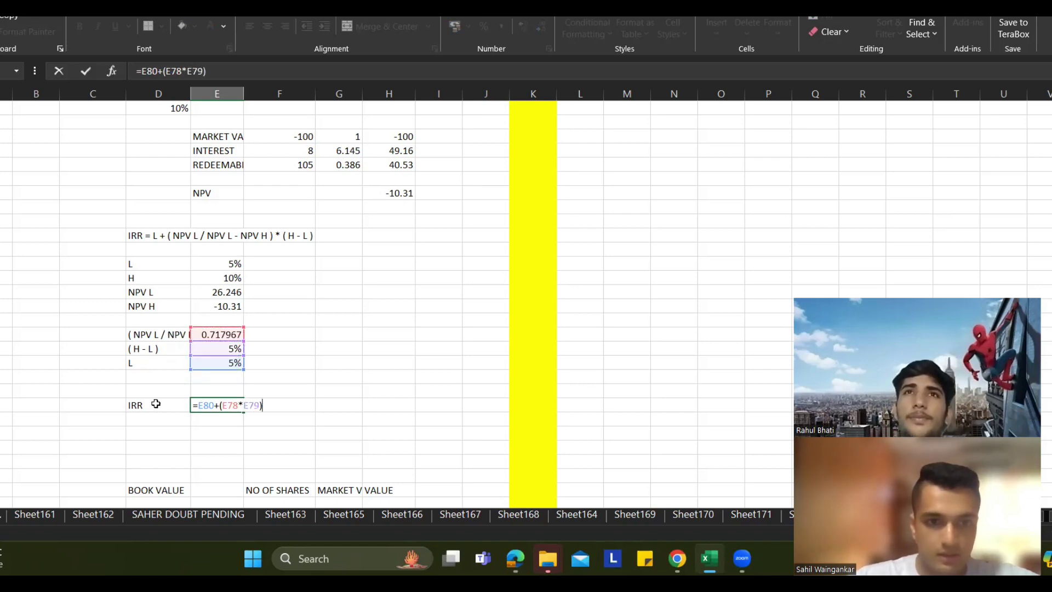
pyautogui.press('Return')
# Step: Enter 8.5898% in E84 below the IRR result and label it Kd in D84
pyautogui.scroll(-1, 219, 383)
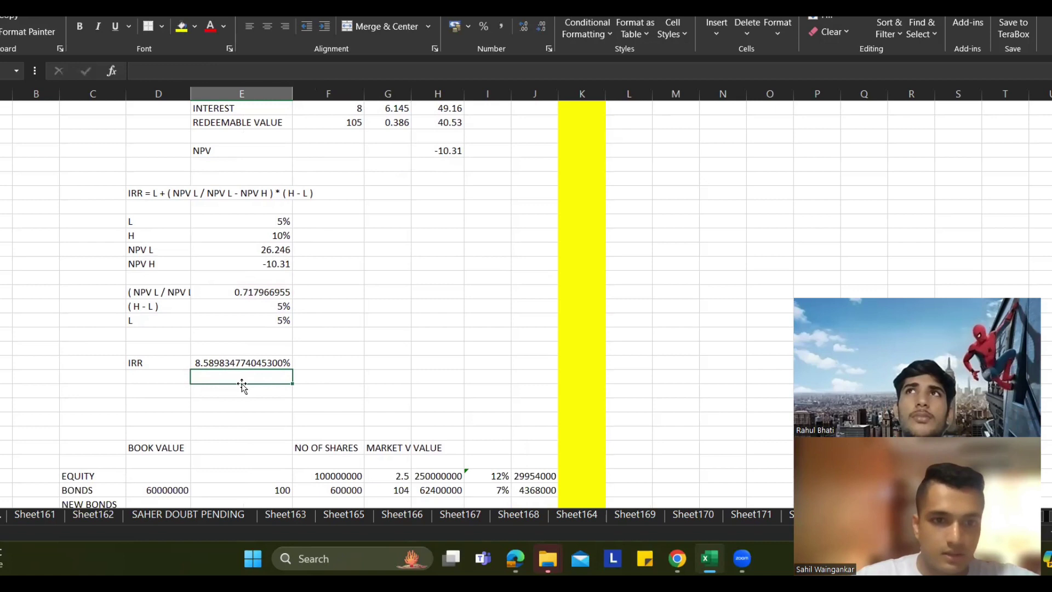
pyautogui.write('8.')
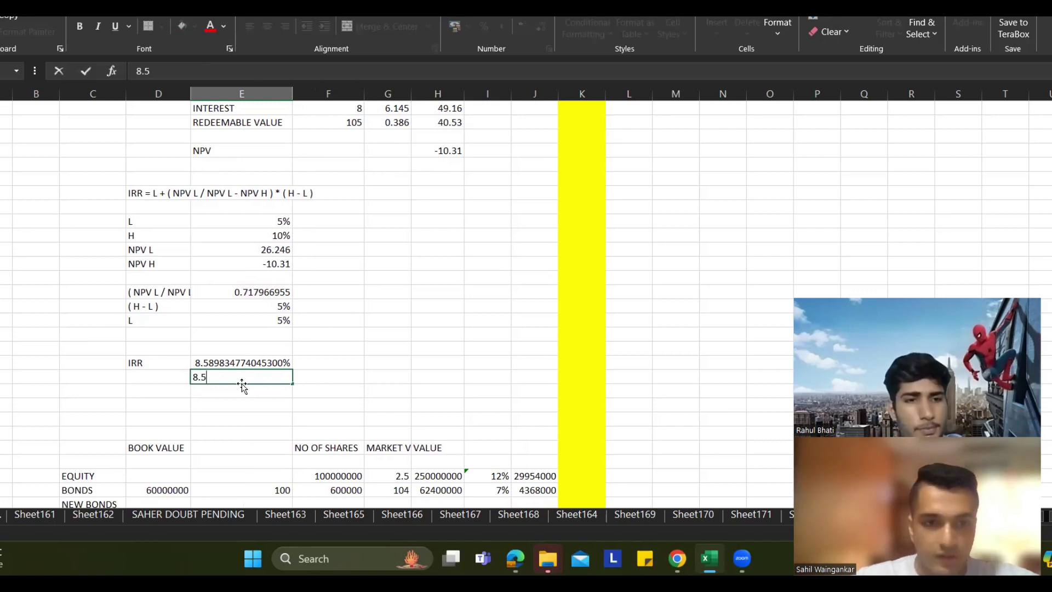
pyautogui.write('5898')
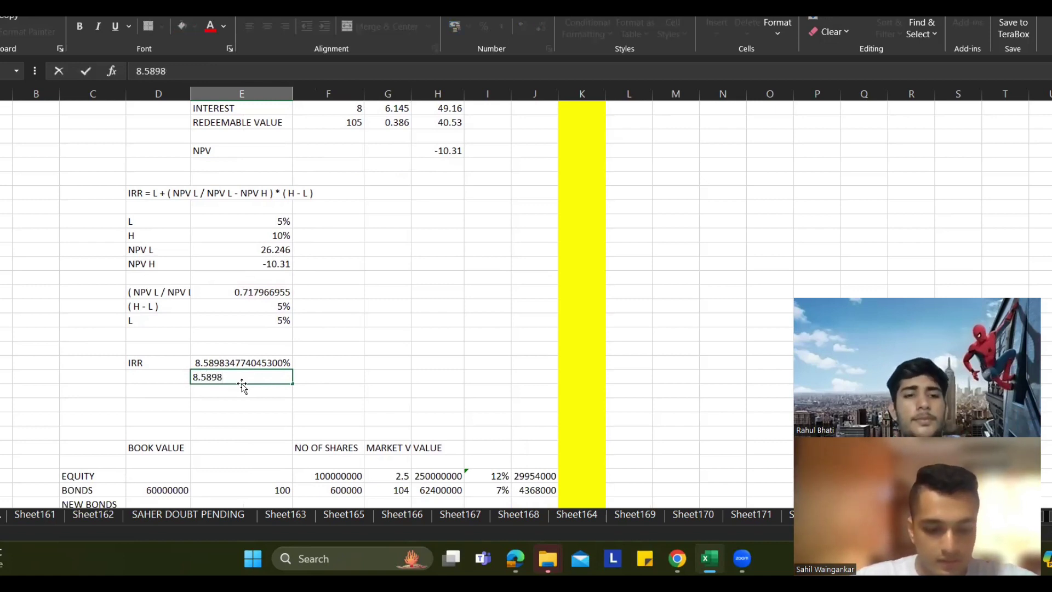
pyautogui.write('%')
pyautogui.press('Return')
pyautogui.press('Left')
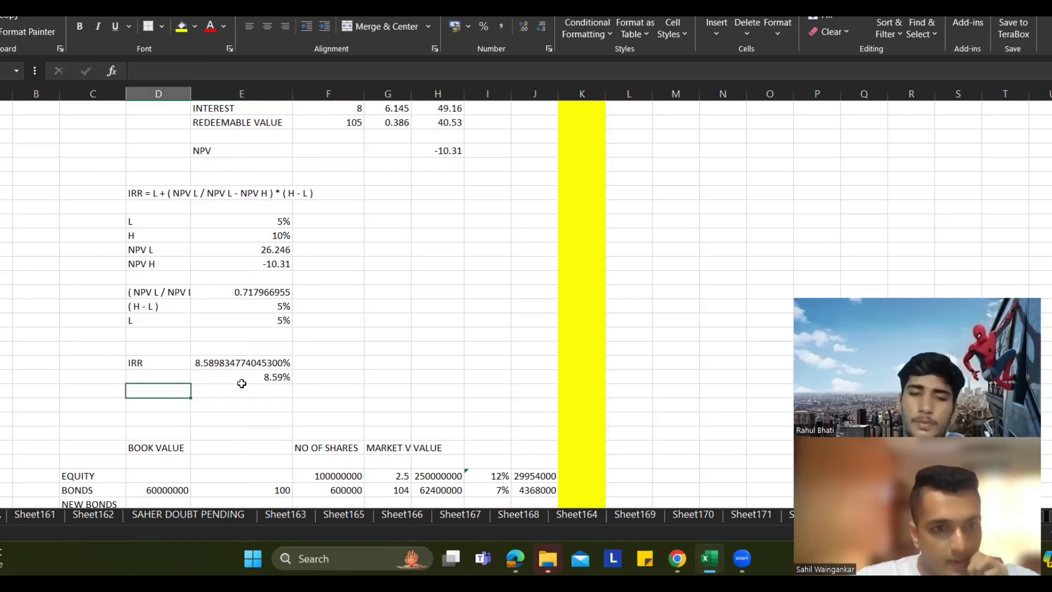
pyautogui.press('Up')
pyautogui.write('Kd')
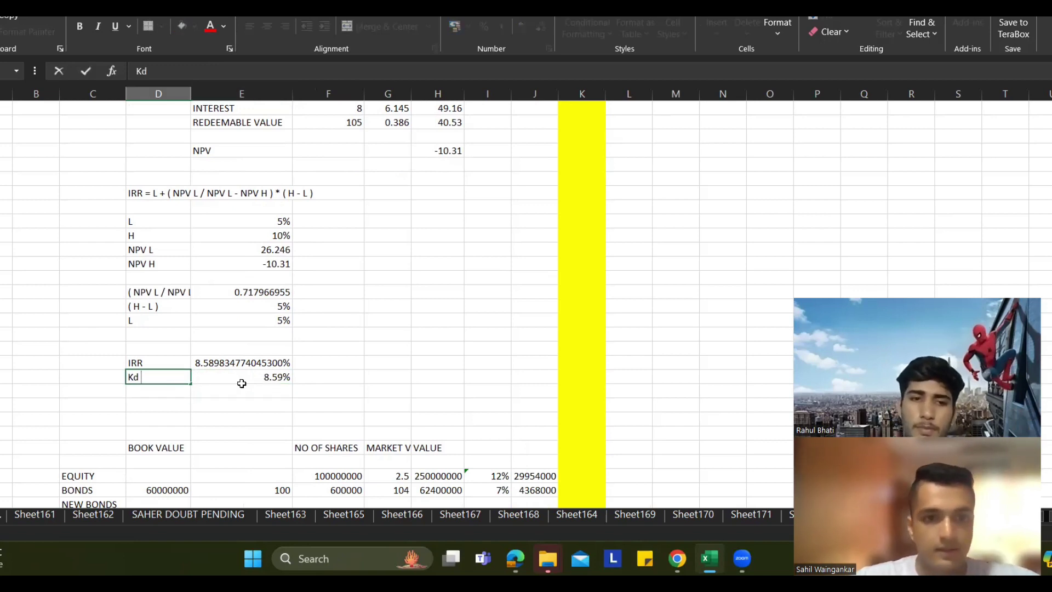
# Step: Link the NEW BONDS cost in I93 to the Kd value in E84
pyautogui.scroll(-5, 258, 394)
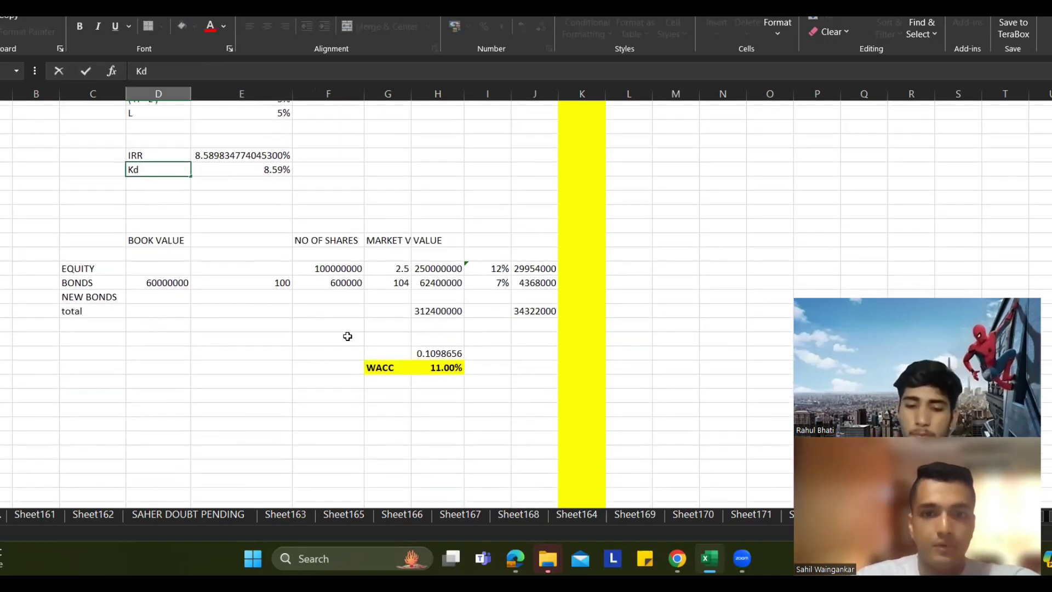
pyautogui.click(485, 287)
pyautogui.write('=')
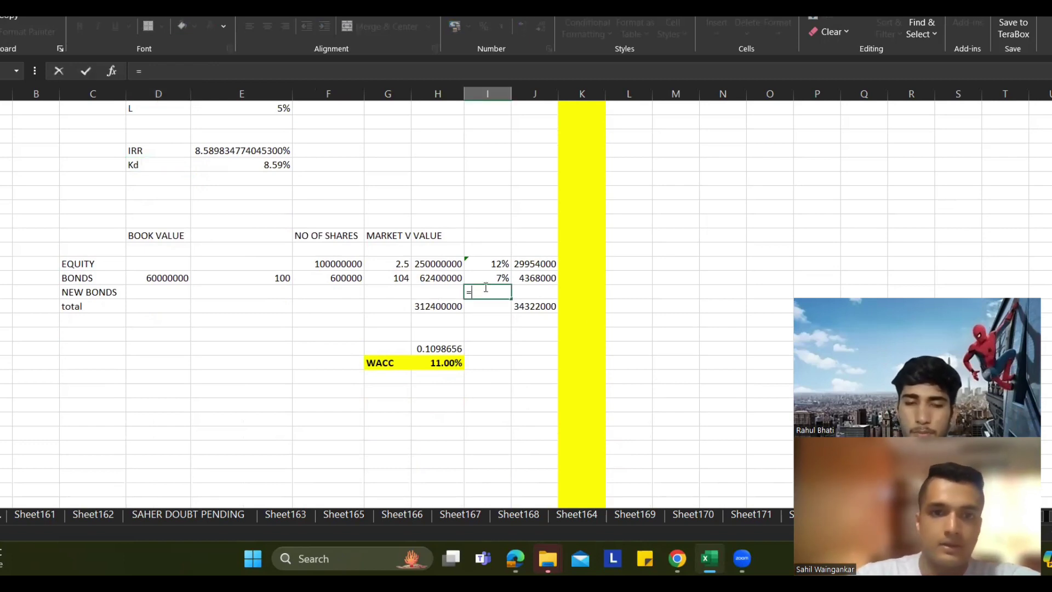
pyautogui.click(271, 164)
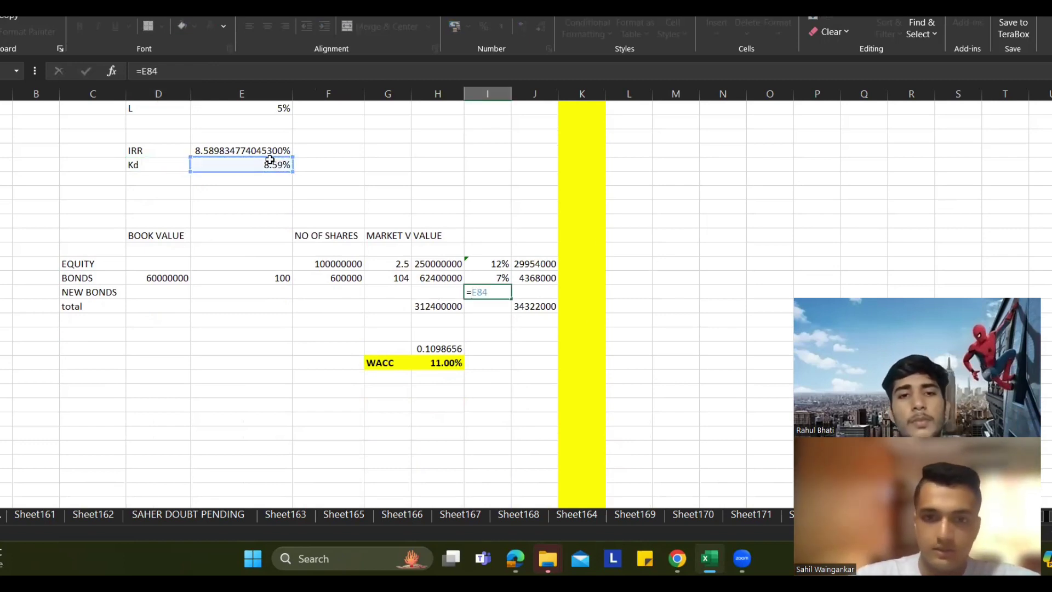
pyautogui.press('Return')
# Step: Switch to the question document and check the AQR Co new bond issue's amount and nominal value against the NEW BONDS row
pyautogui.hotkey('alt', 'Tab')
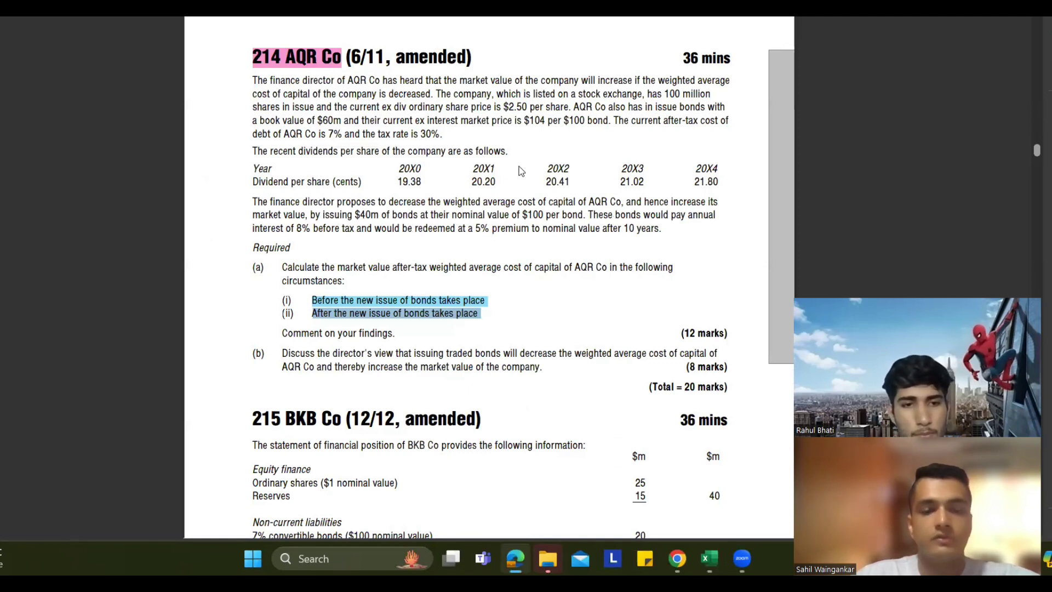
pyautogui.hotkey('alt', 'Tab')
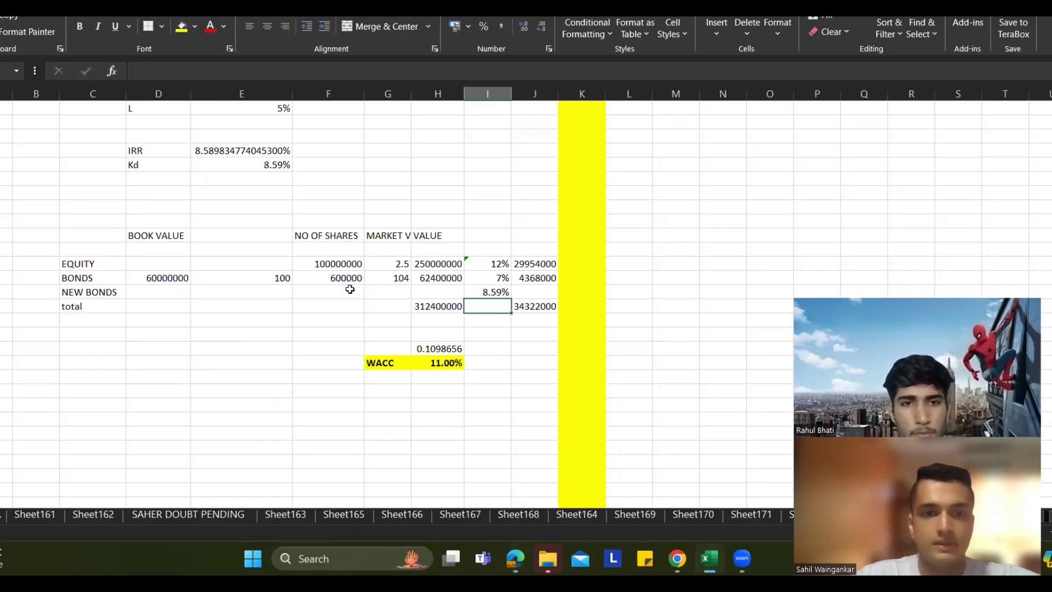
pyautogui.hotkey('alt', 'Tab')
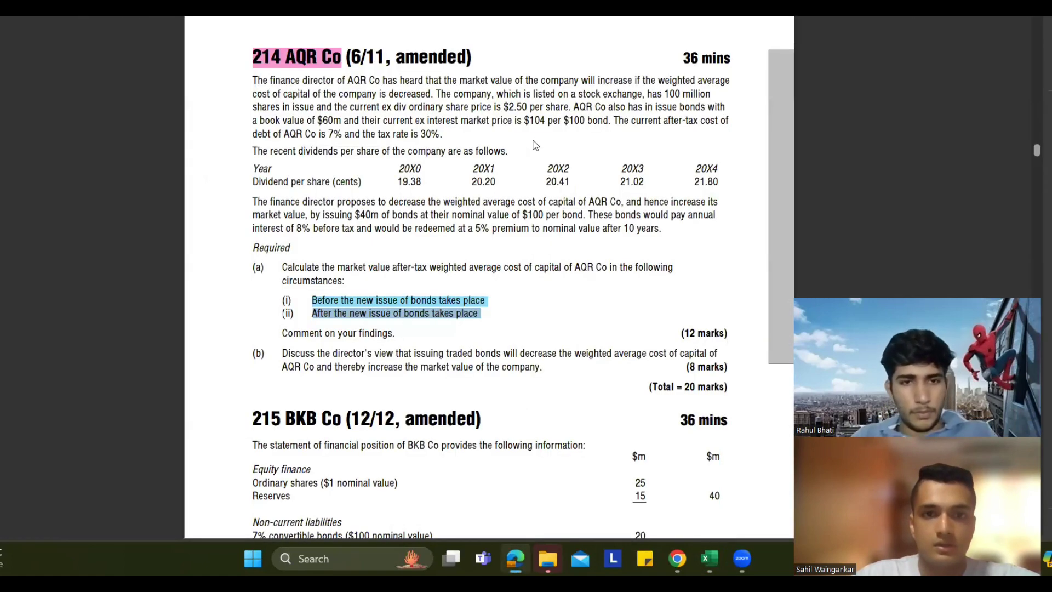